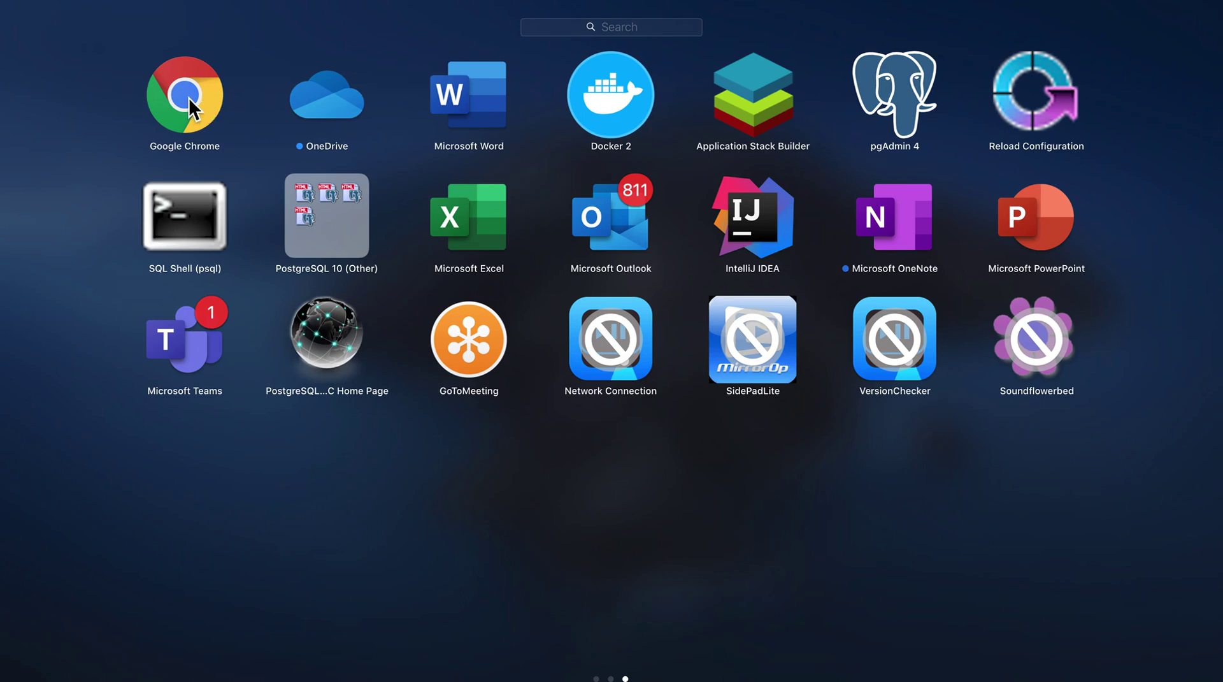
Step: Launch Chrome and go from the New Tab Gmail link to the Gmail sign-in page
{"action": "left_click", "coordinate": [188, 99]}
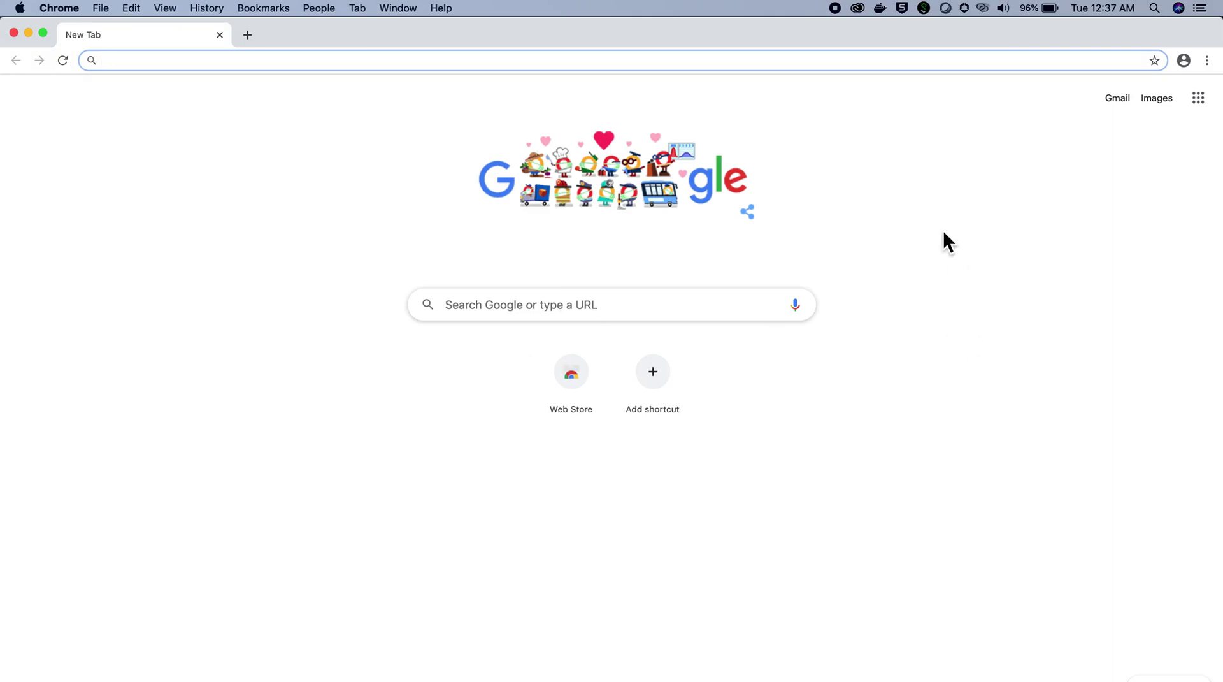
{"action": "left_click", "coordinate": [1119, 100]}
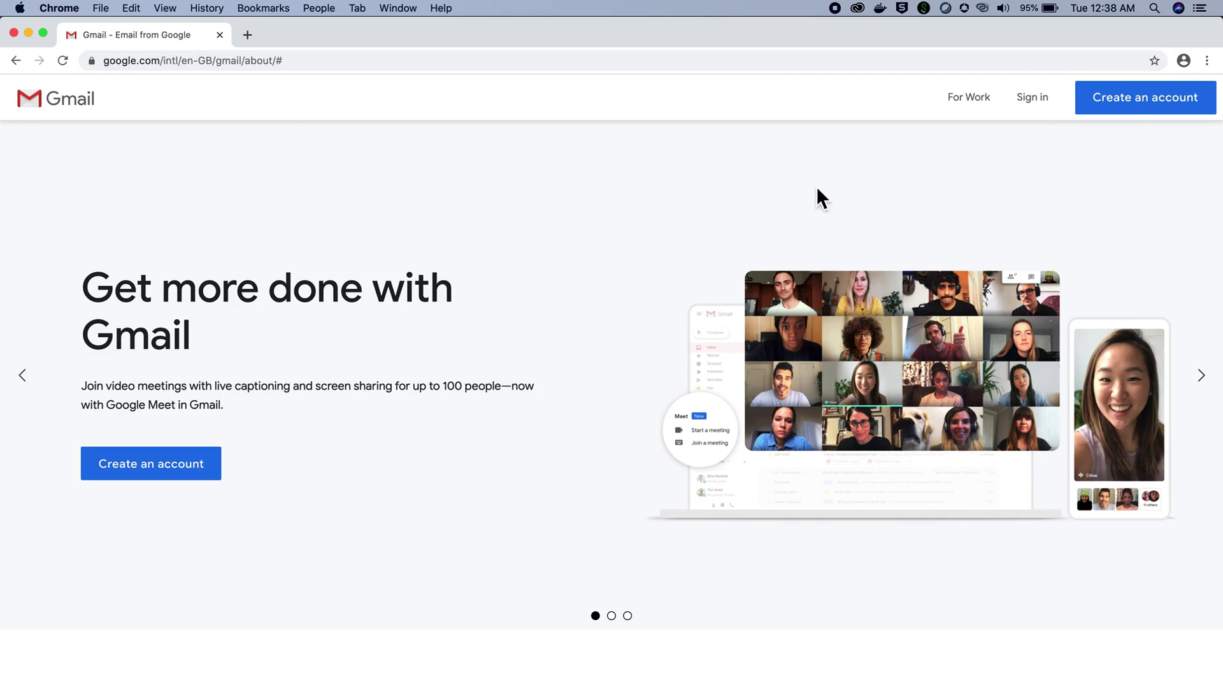
{"action": "left_click", "coordinate": [1034, 97]}
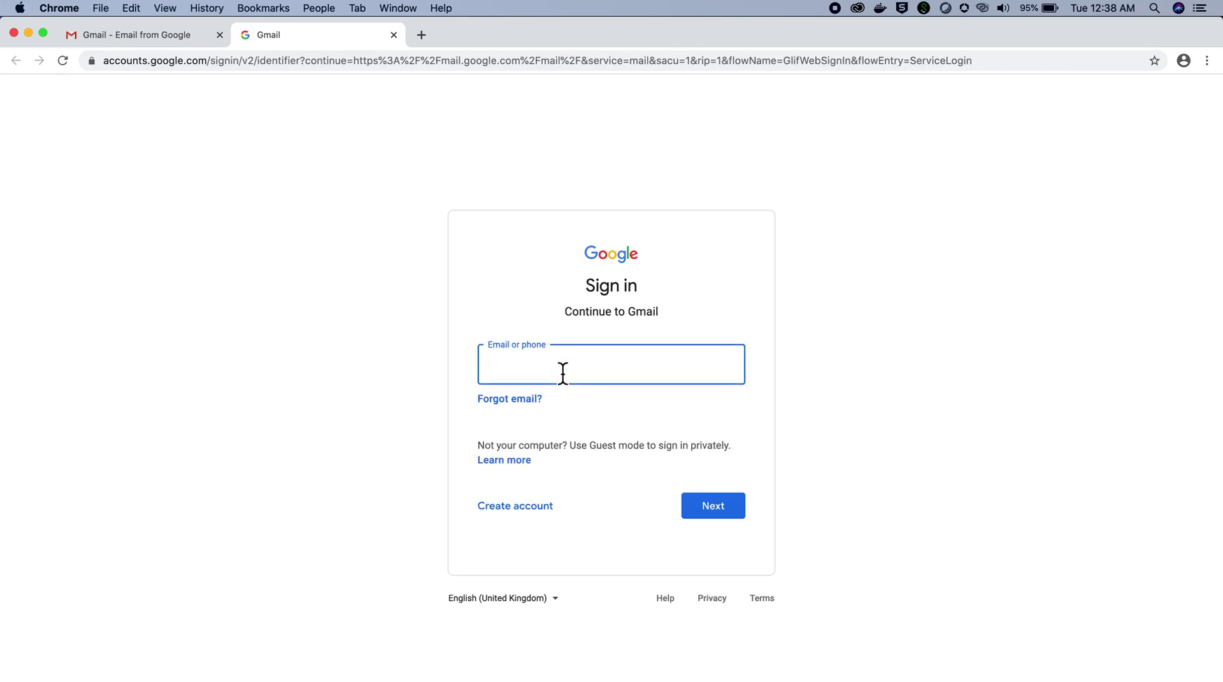
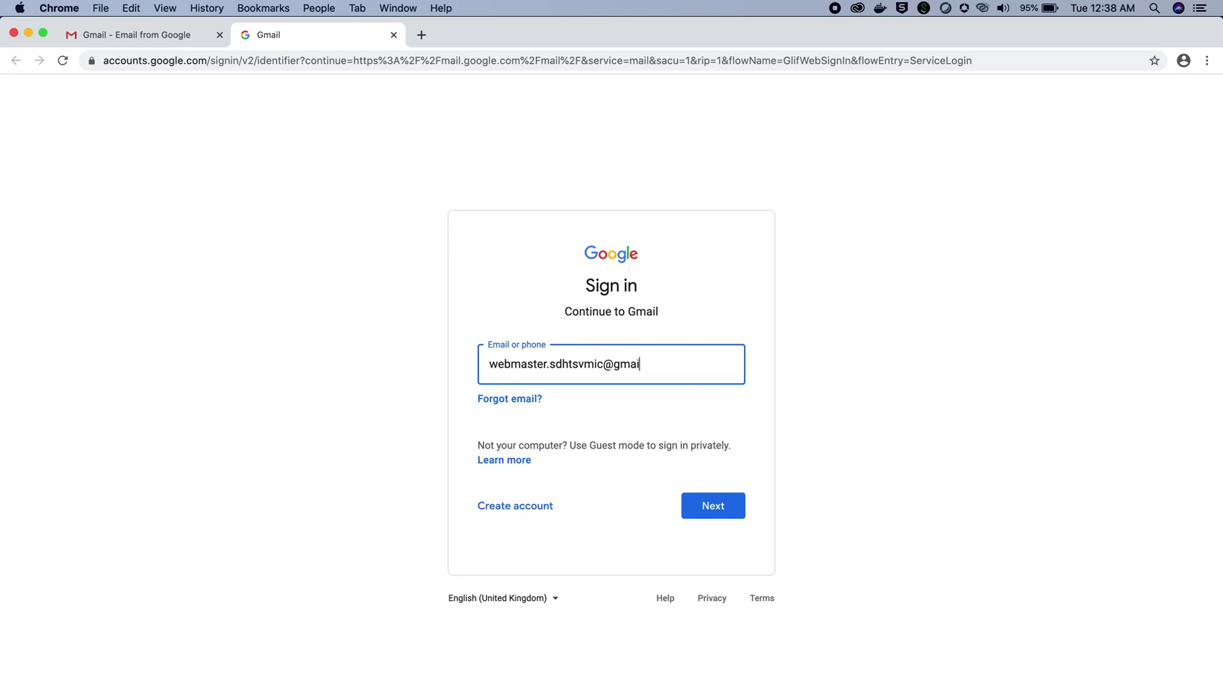
Step: Sign in to Gmail with the account e-mail, fixing a mistyped entry, and the account password
{"action": "left_click", "coordinate": [716, 507]}
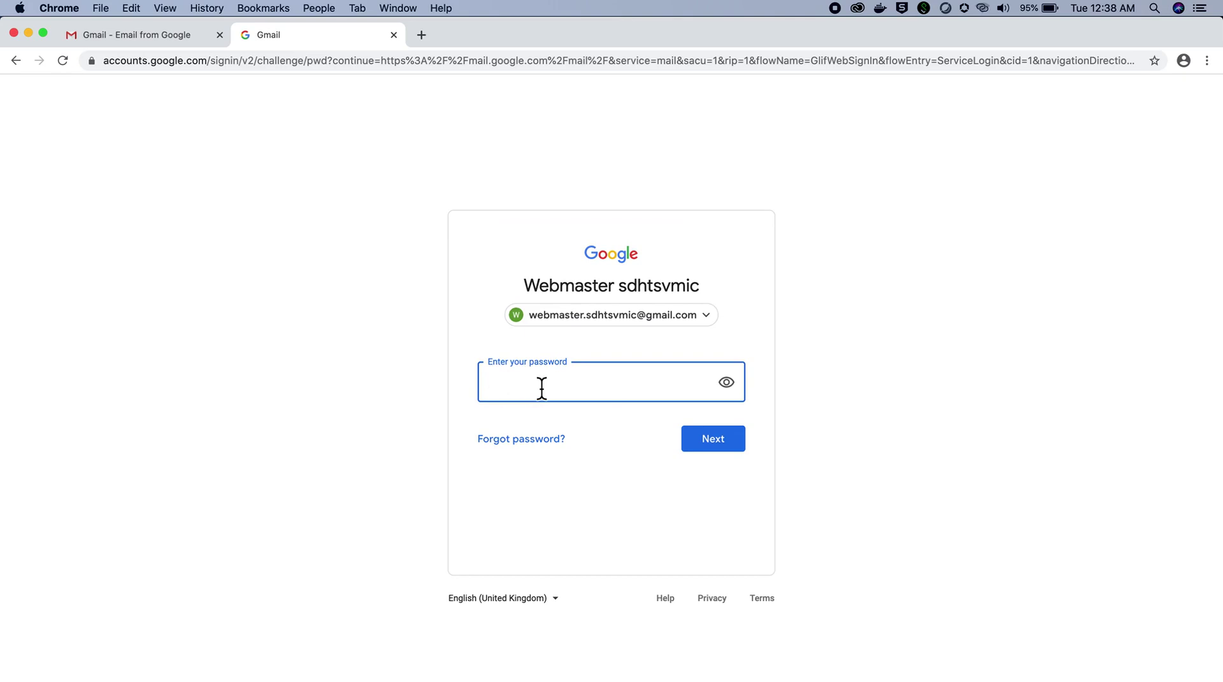
{"action": "type", "text": "•••••••••••••••"}
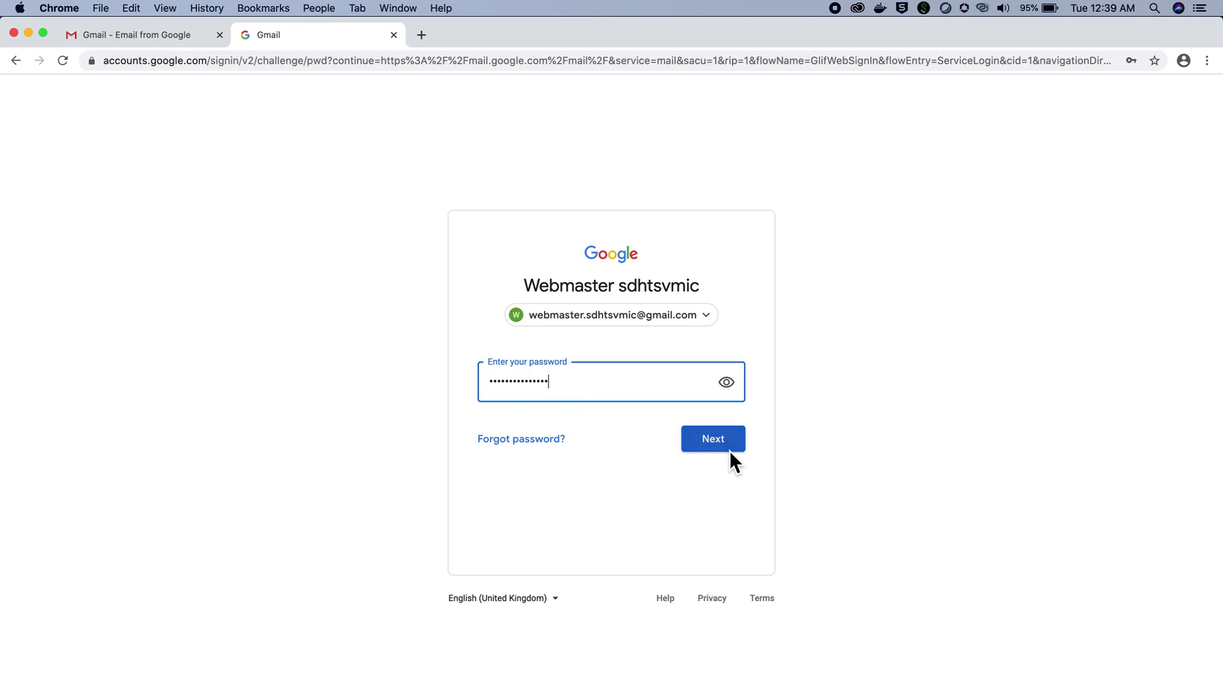
{"action": "left_click", "coordinate": [728, 448]}
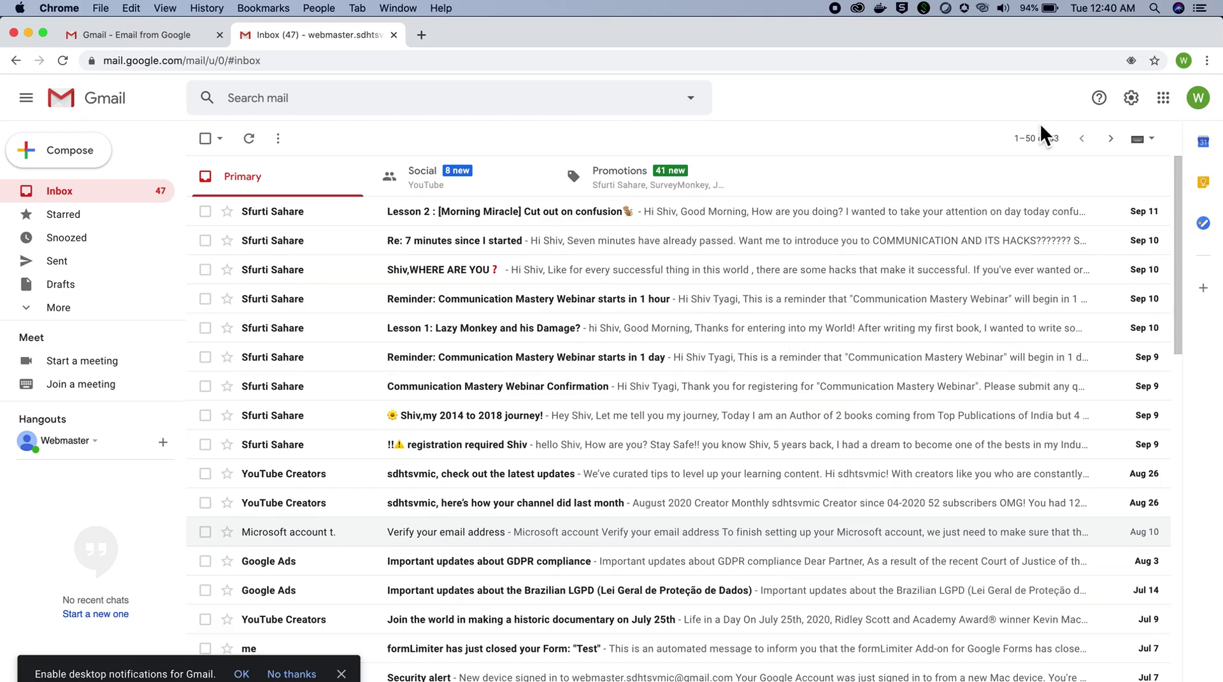
Step: Open Google Drive from Gmail's Google apps list
{"action": "left_click", "coordinate": [1164, 98]}
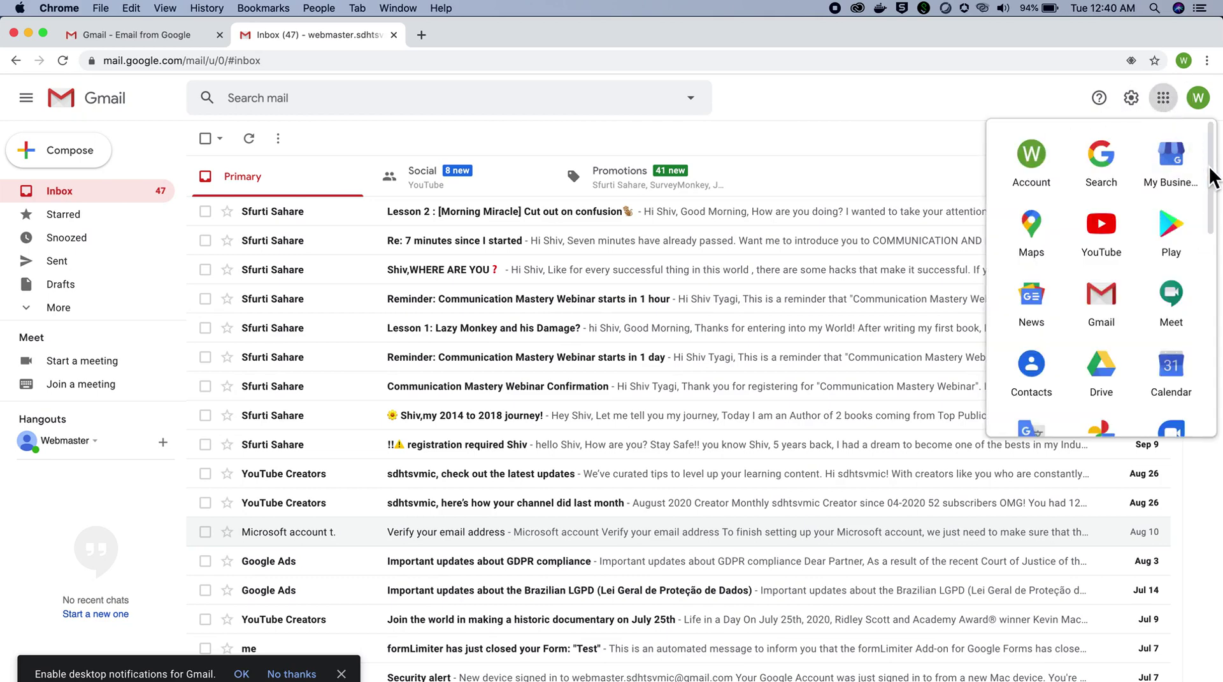
{"action": "left_click_drag", "start_coordinate": [1209, 166], "coordinate": [1207, 214]}
{"action": "left_click", "coordinate": [1110, 235]}
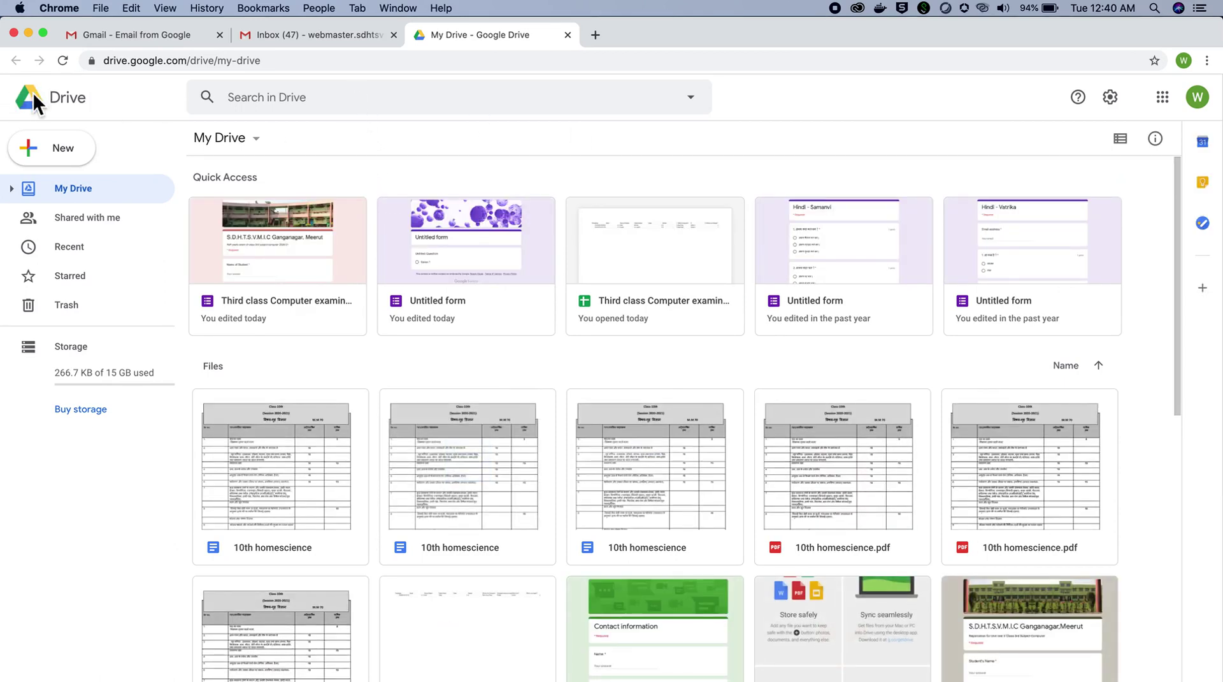
Step: Create a new Google Form from My Drive's More menu
{"action": "left_click", "coordinate": [257, 138]}
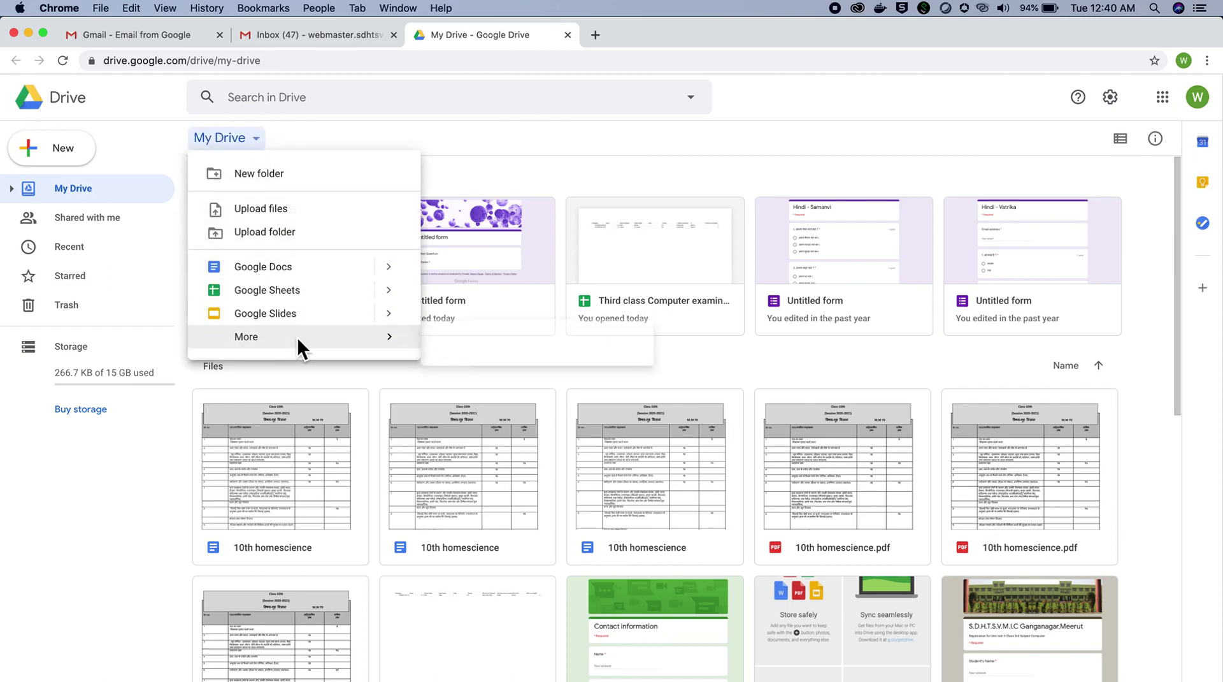
{"action": "mouse_move", "coordinate": [297, 336]}
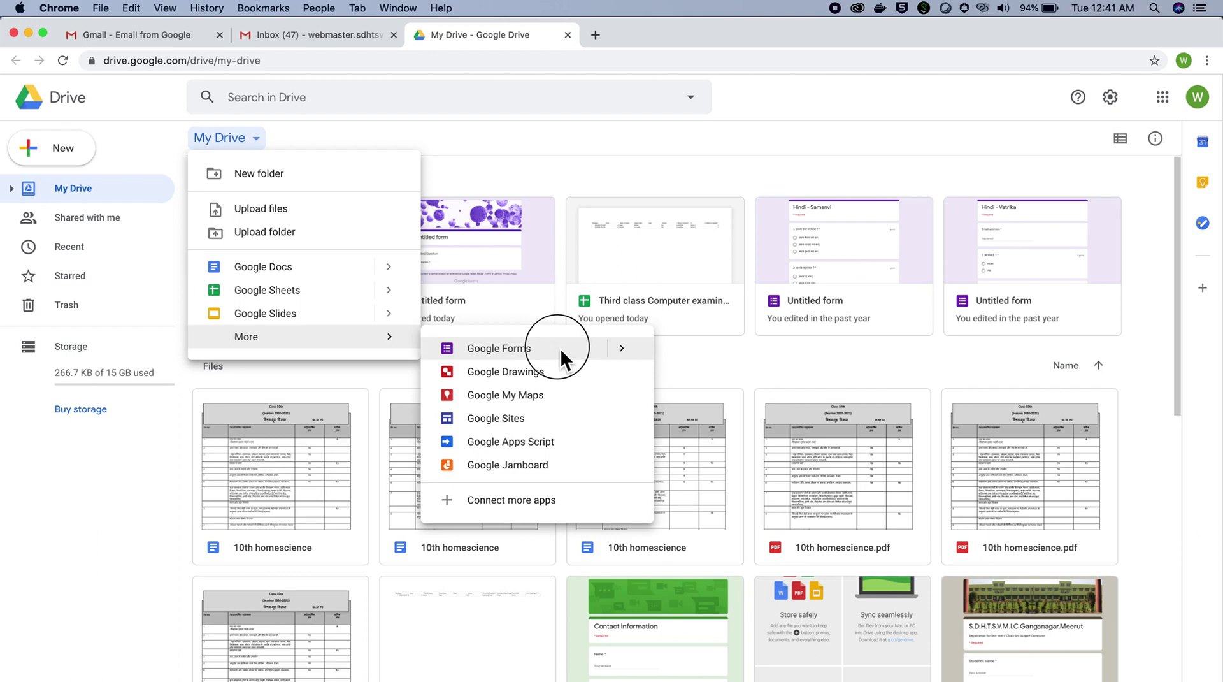
{"action": "left_click", "coordinate": [561, 349]}
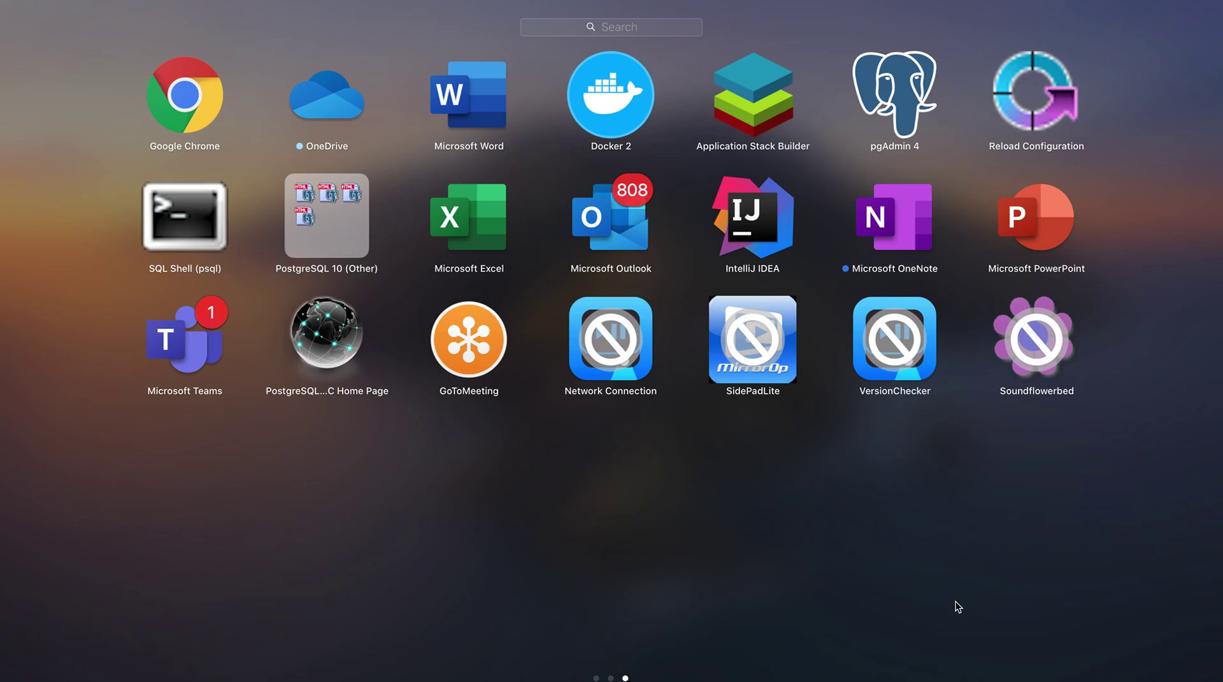
Step: Reopen Chrome and reach the Google Forms home page through a docs.google.com/forms search
{"action": "left_click", "coordinate": [189, 114]}
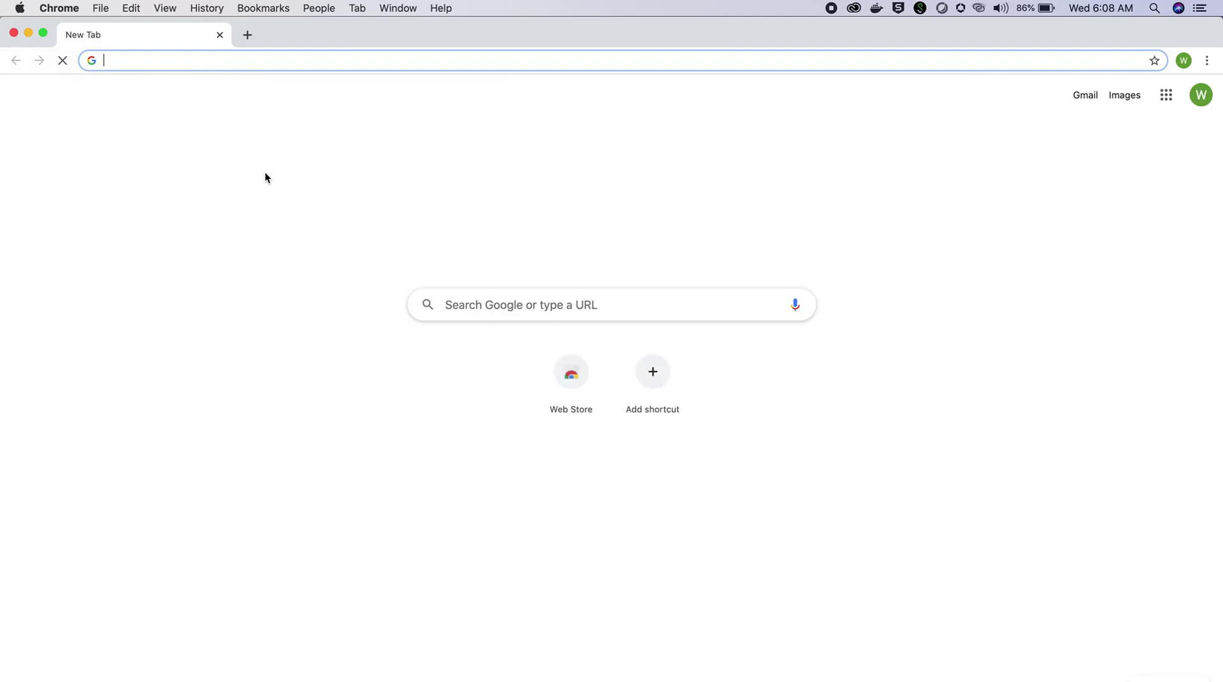
{"action": "left_click", "coordinate": [474, 316]}
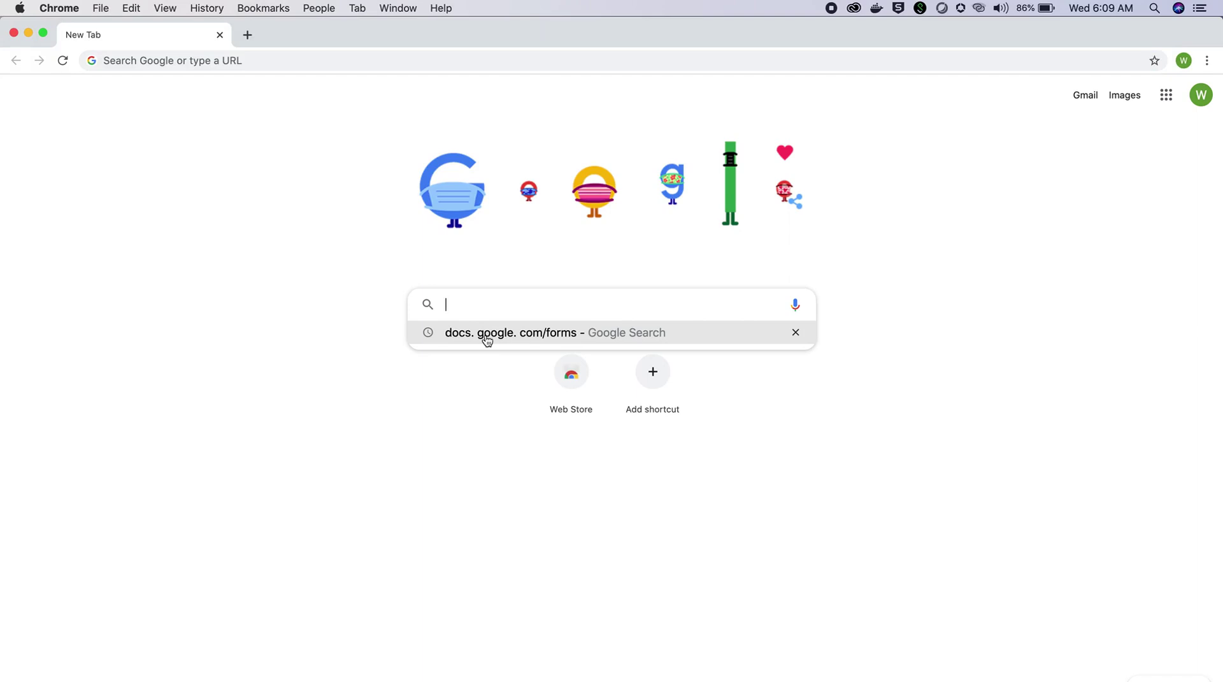
{"action": "left_click", "coordinate": [487, 340]}
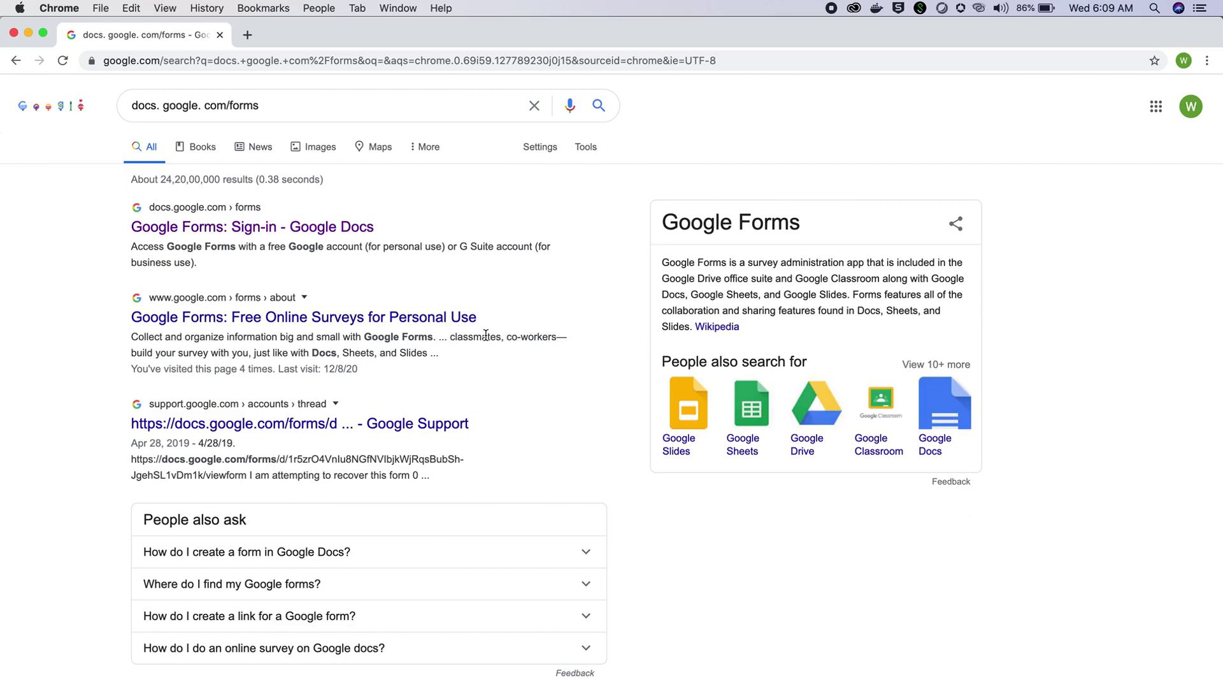
{"action": "left_click", "coordinate": [325, 235]}
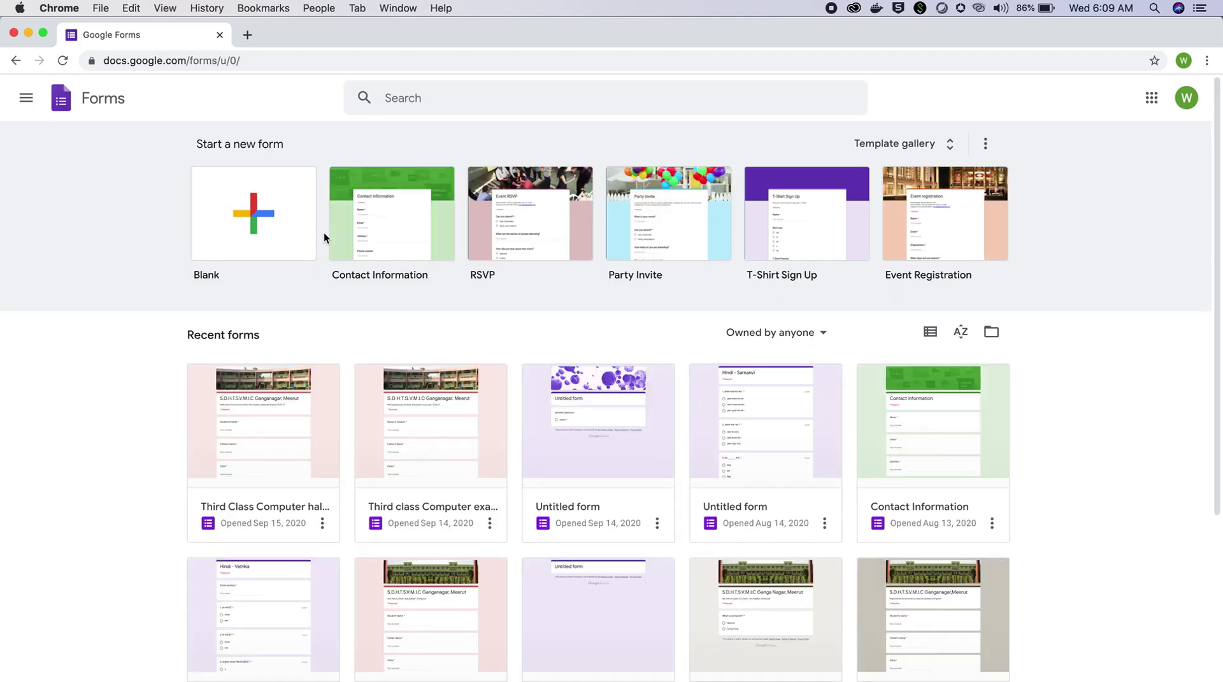
Step: Start a Blank form and title it 'Third Class Computer half yearly exam', correcting a typo
{"action": "left_click", "coordinate": [263, 249]}
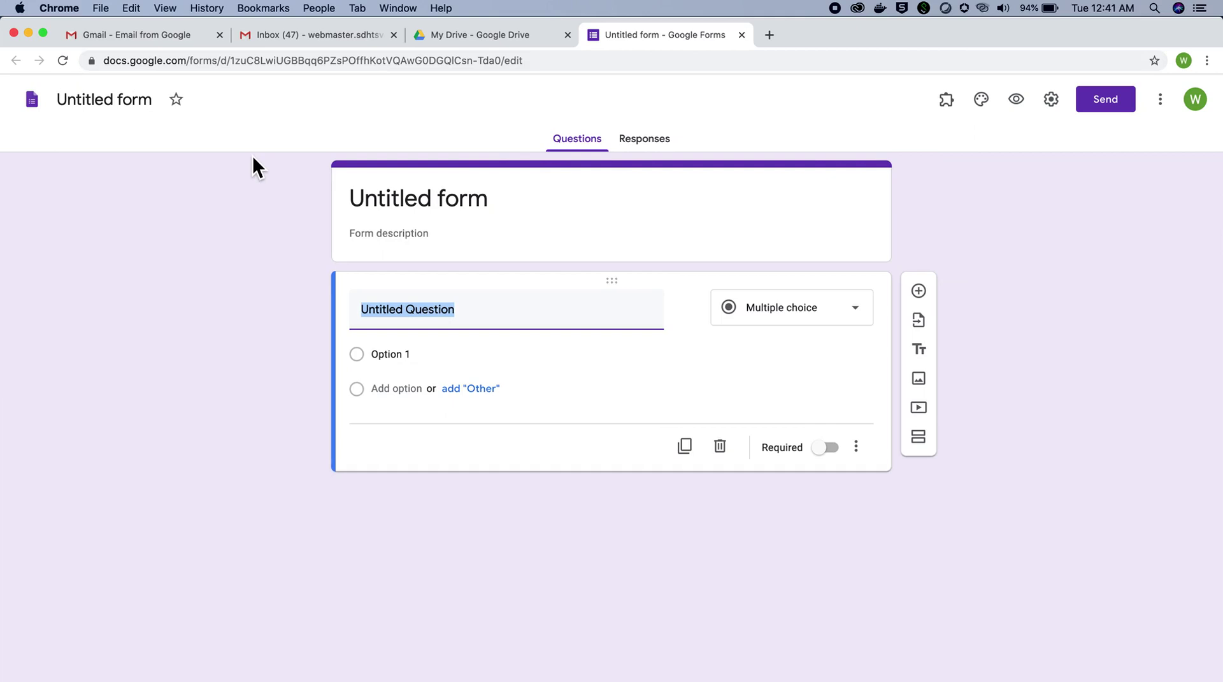
{"action": "left_click", "coordinate": [157, 108]}
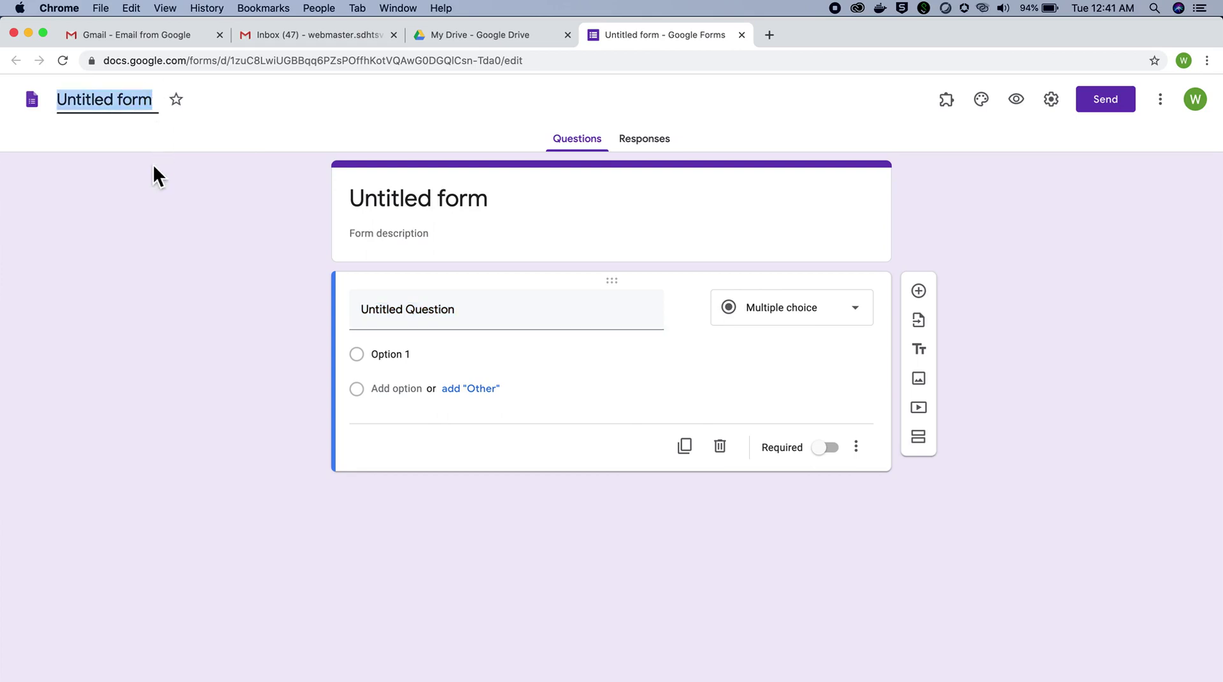
{"action": "type", "text": "Th"}
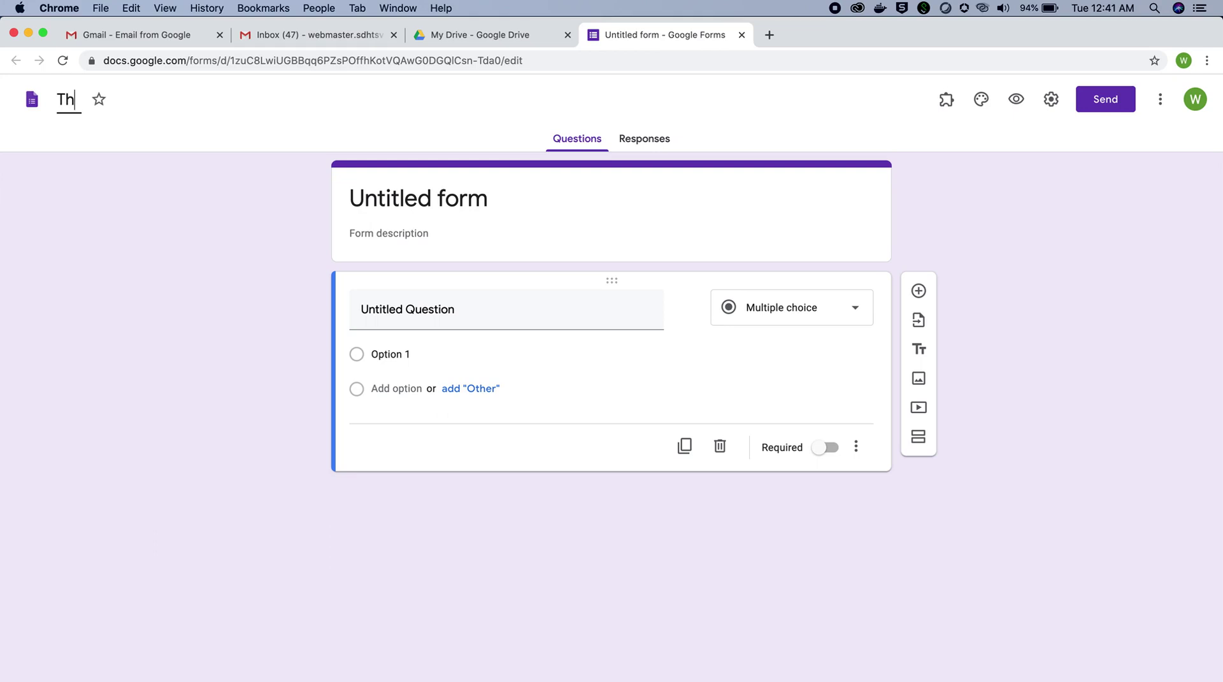
{"action": "type", "text": "ird Class"}
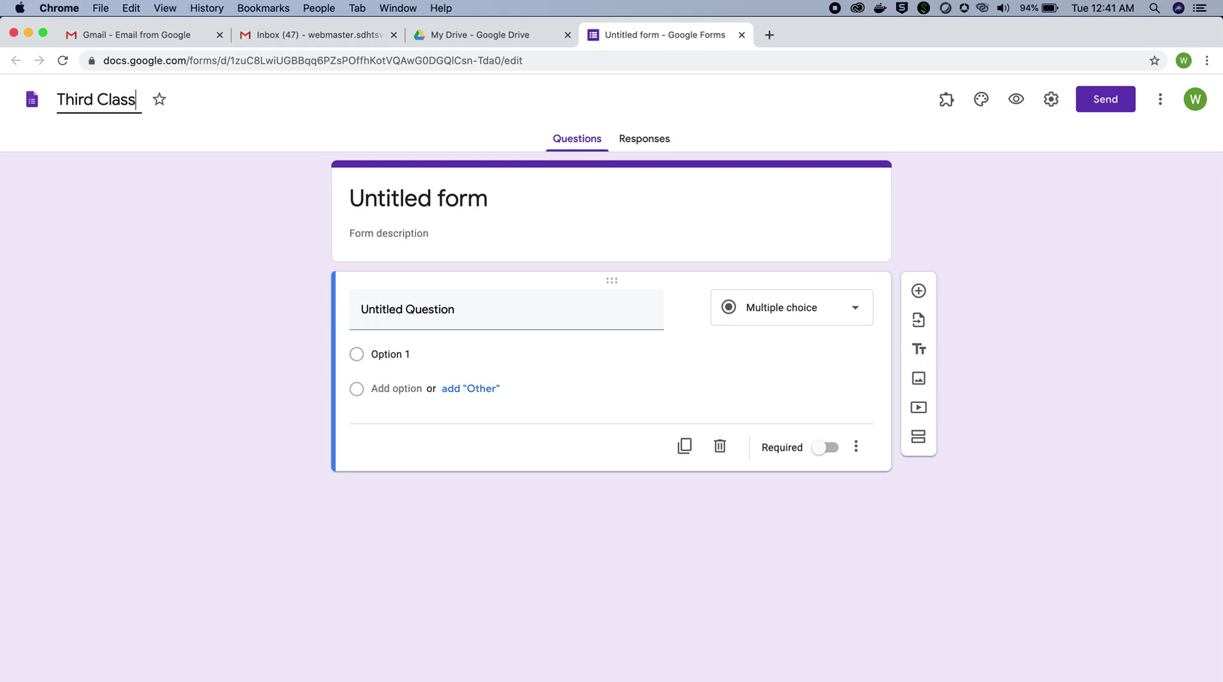
{"action": "type", "text": " Computer half ye"}
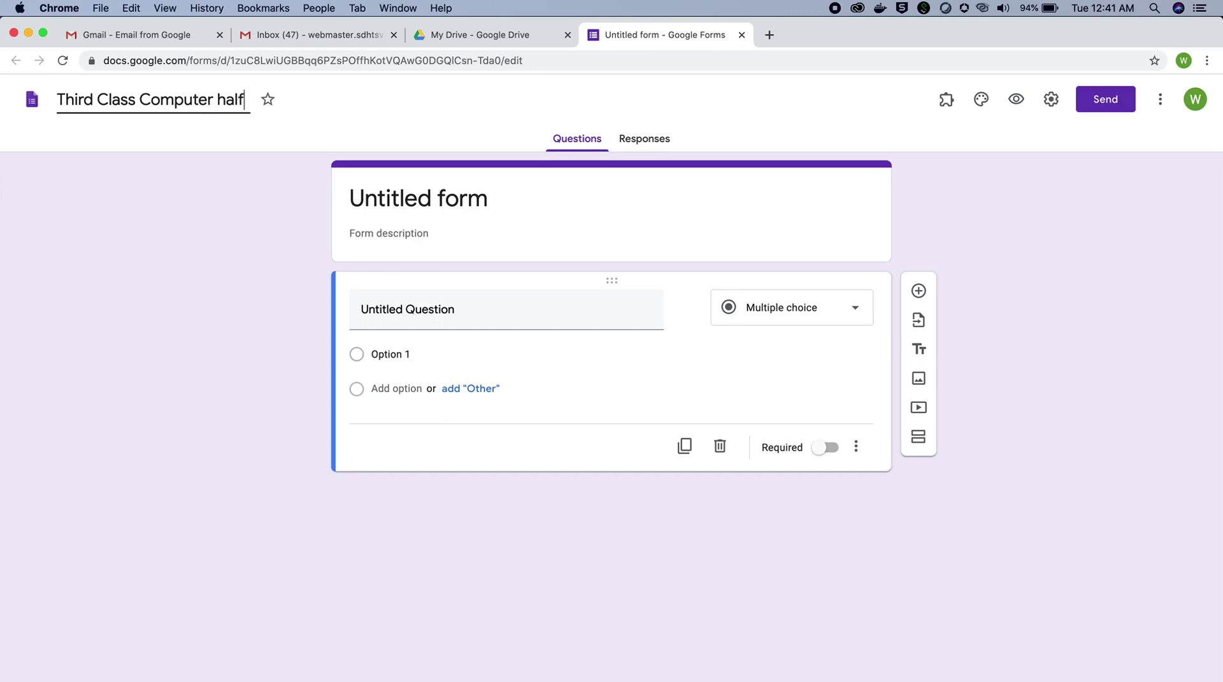
{"action": "type", "text": "arly exam"}
{"action": "left_click", "coordinate": [162, 272]}
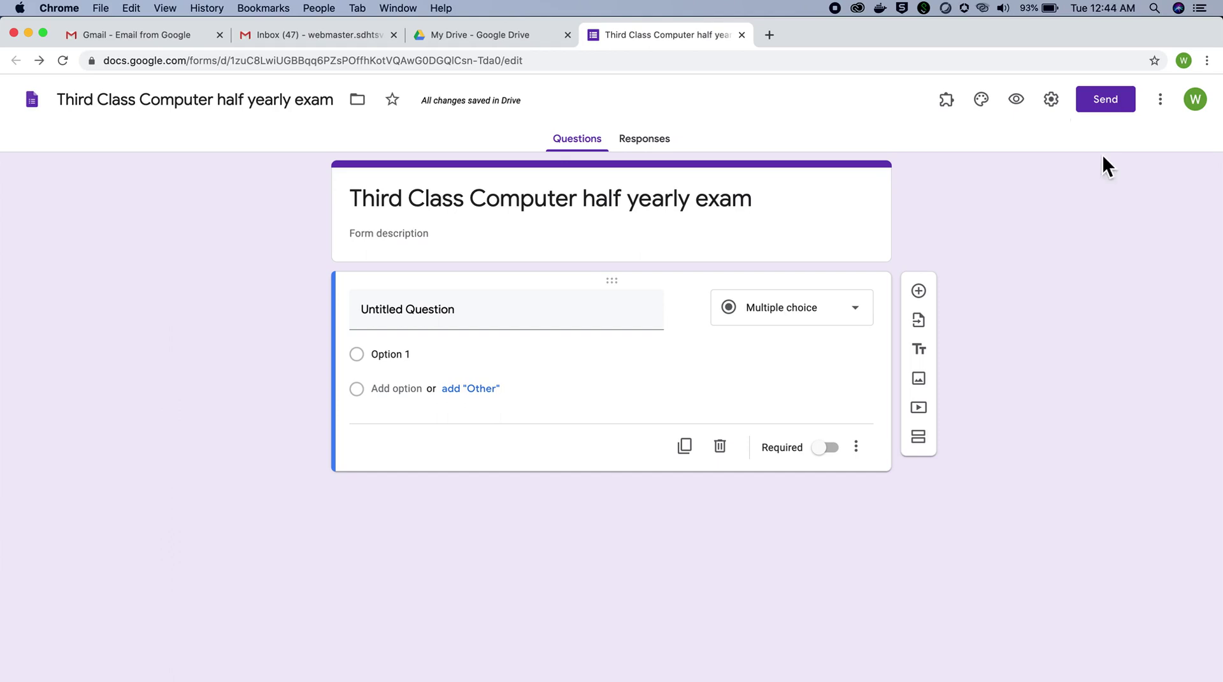
Step: Turn on Make this a quiz, uncheck Missed questions and Correct answers, and save
{"action": "left_click", "coordinate": [1052, 99]}
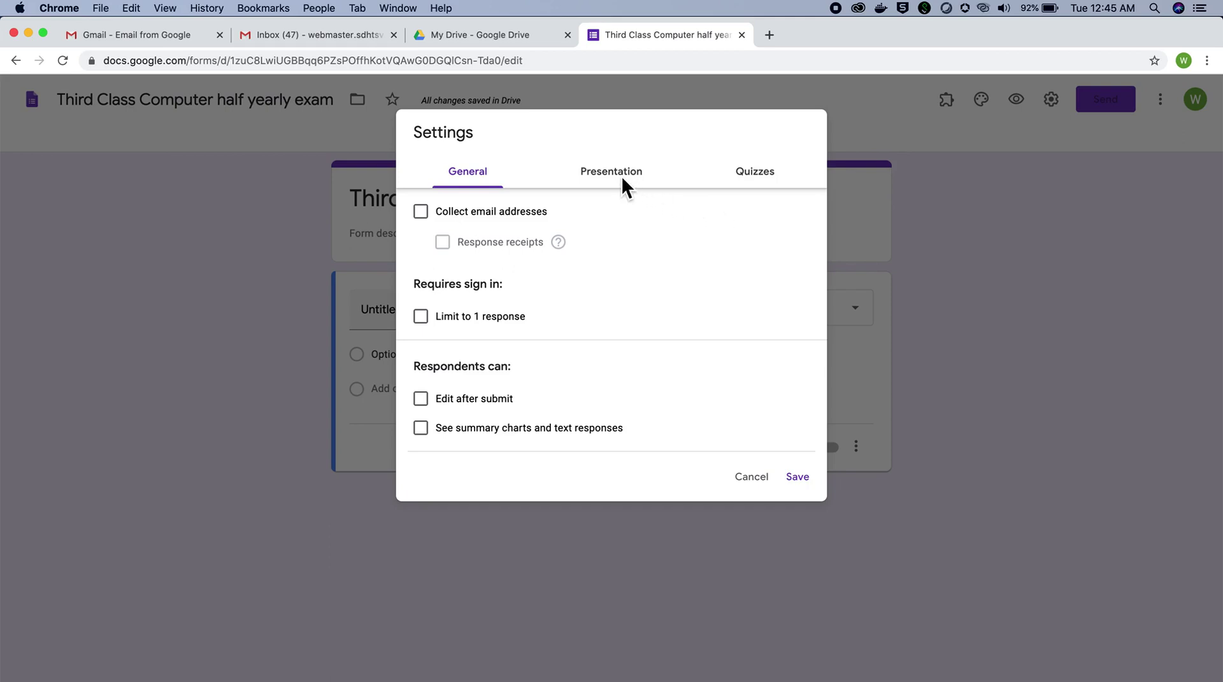
{"action": "left_click", "coordinate": [749, 176]}
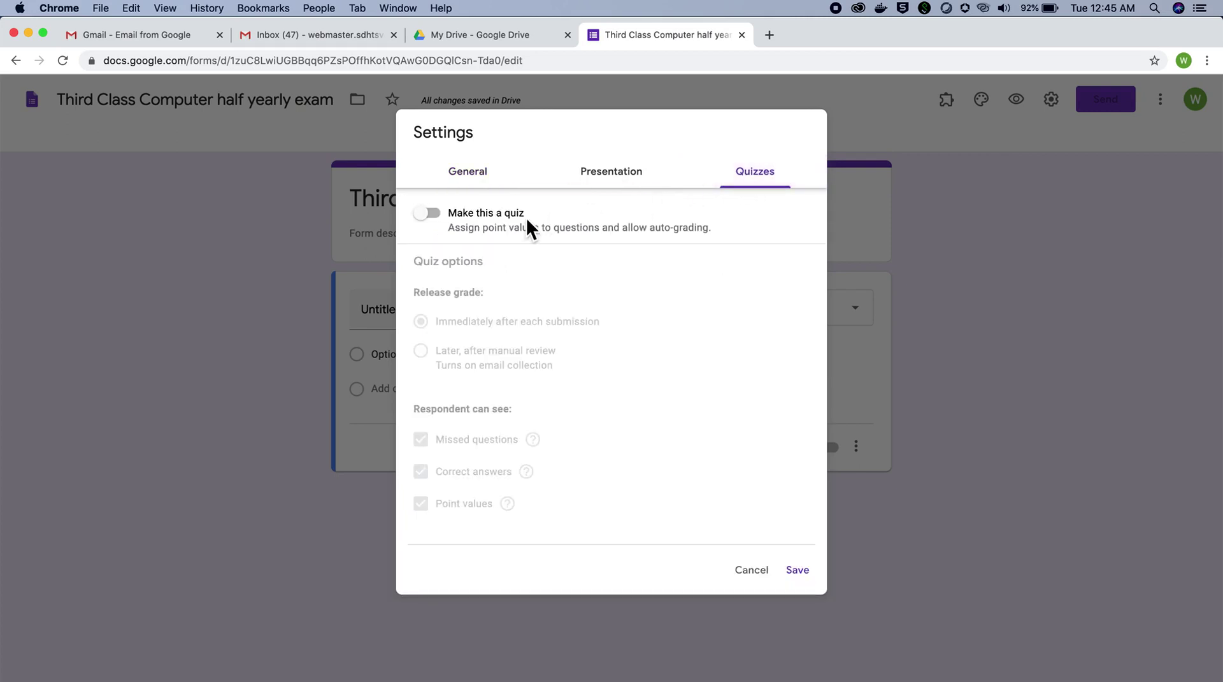
{"action": "left_click", "coordinate": [440, 212]}
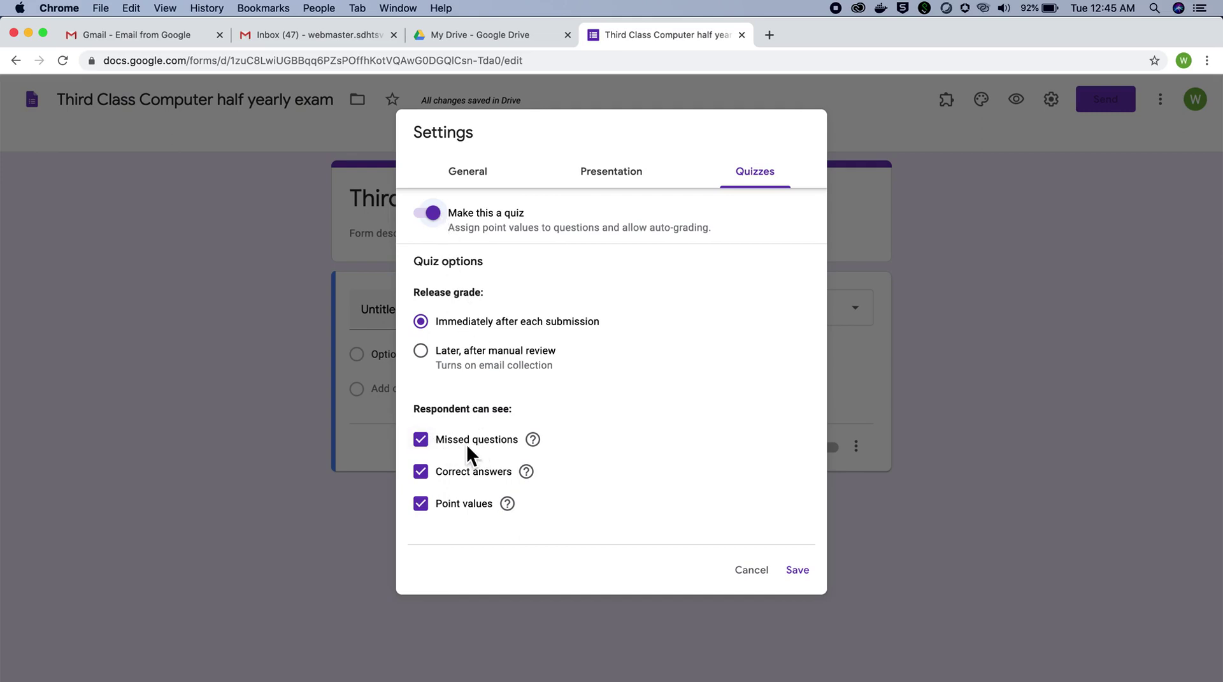
{"action": "left_click", "coordinate": [421, 439]}
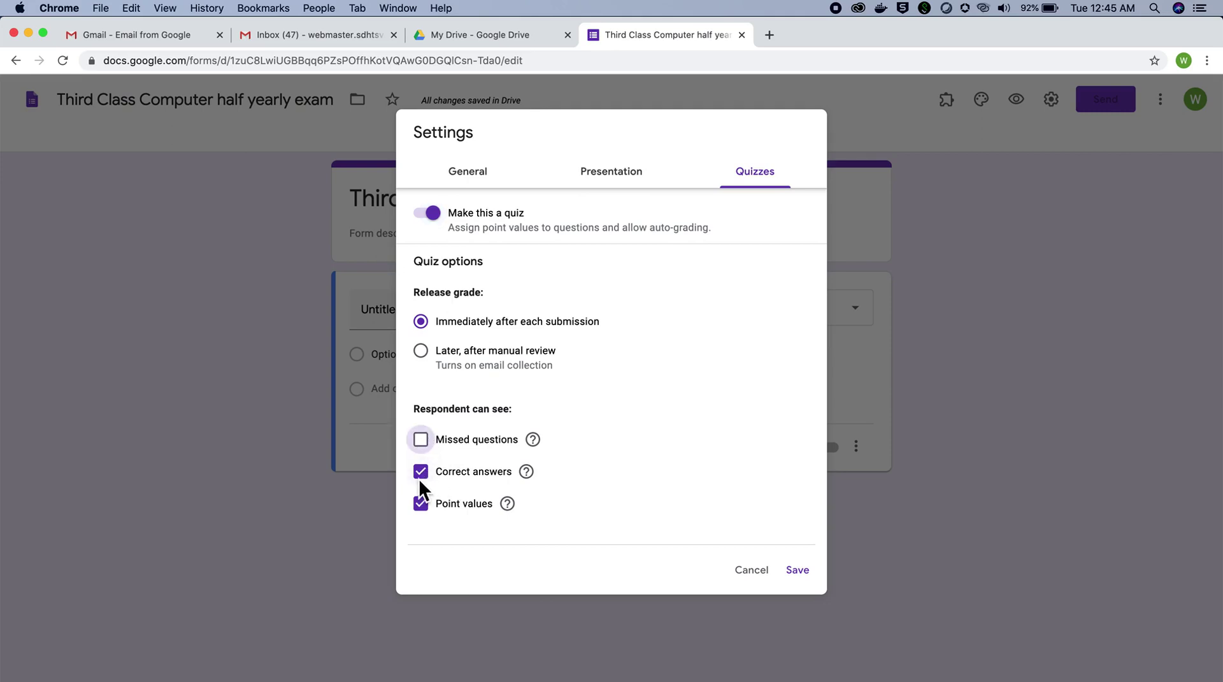
{"action": "left_click", "coordinate": [421, 473]}
{"action": "left_click", "coordinate": [798, 571]}
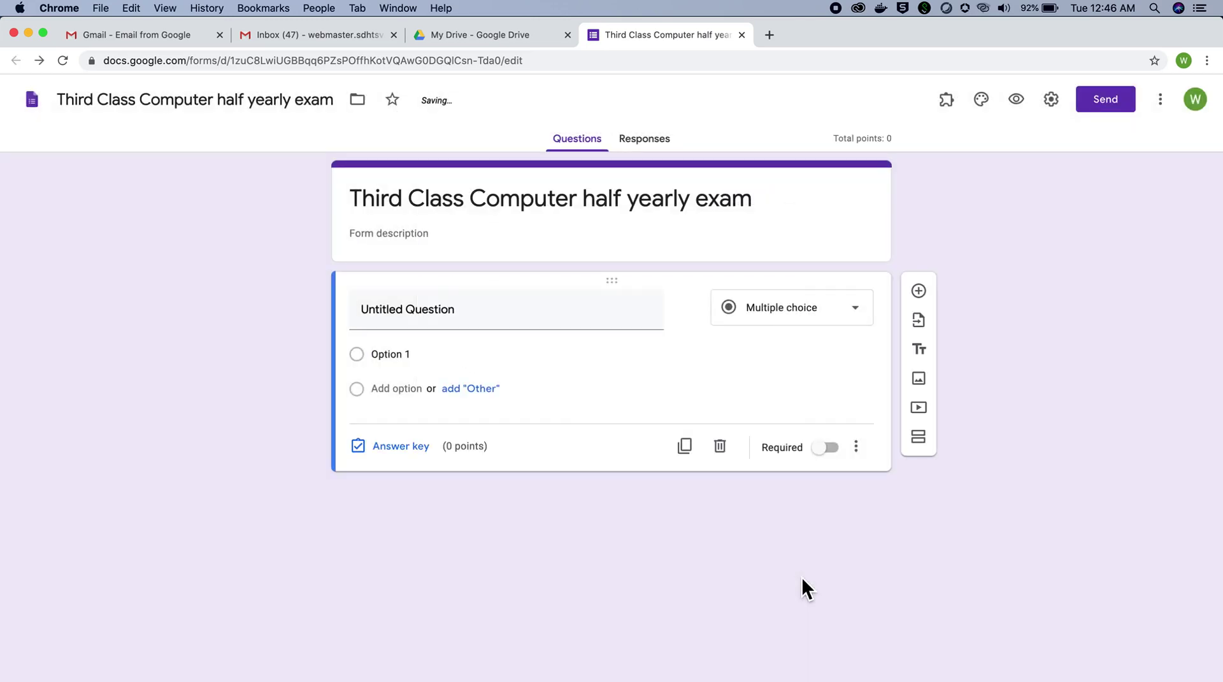
Step: In Presentation settings, enter the confirmation message 'your exam has been completed.'
{"action": "left_click", "coordinate": [1053, 102]}
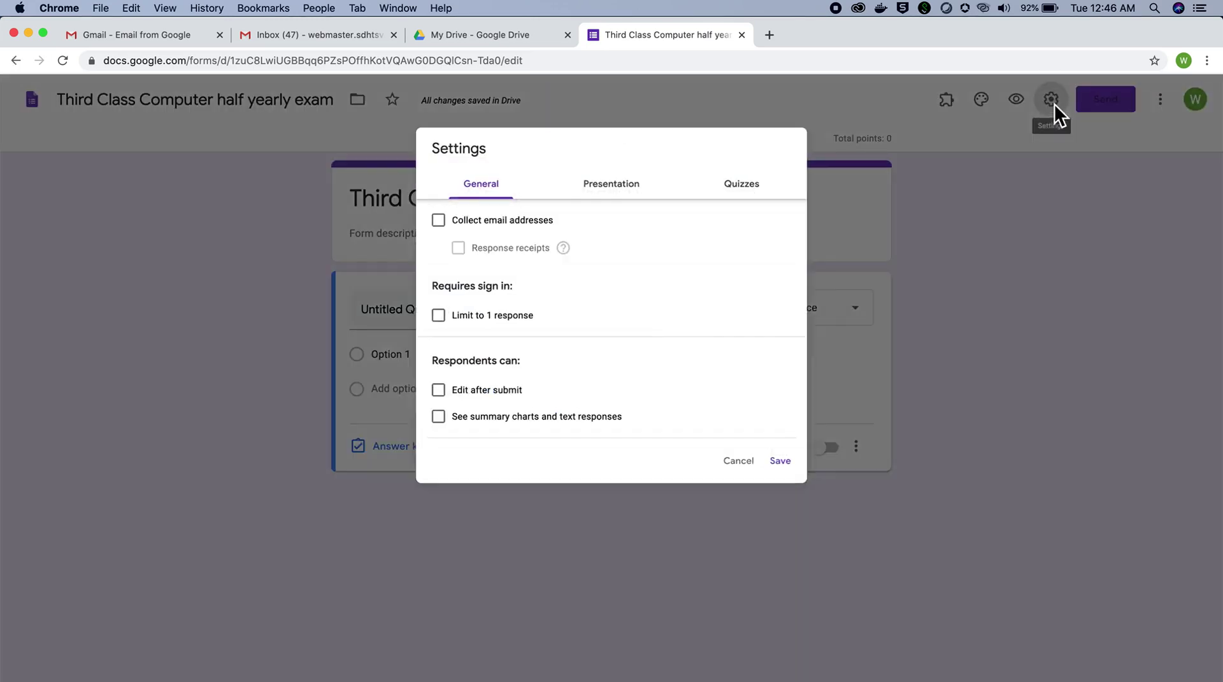
{"action": "left_click", "coordinate": [609, 174]}
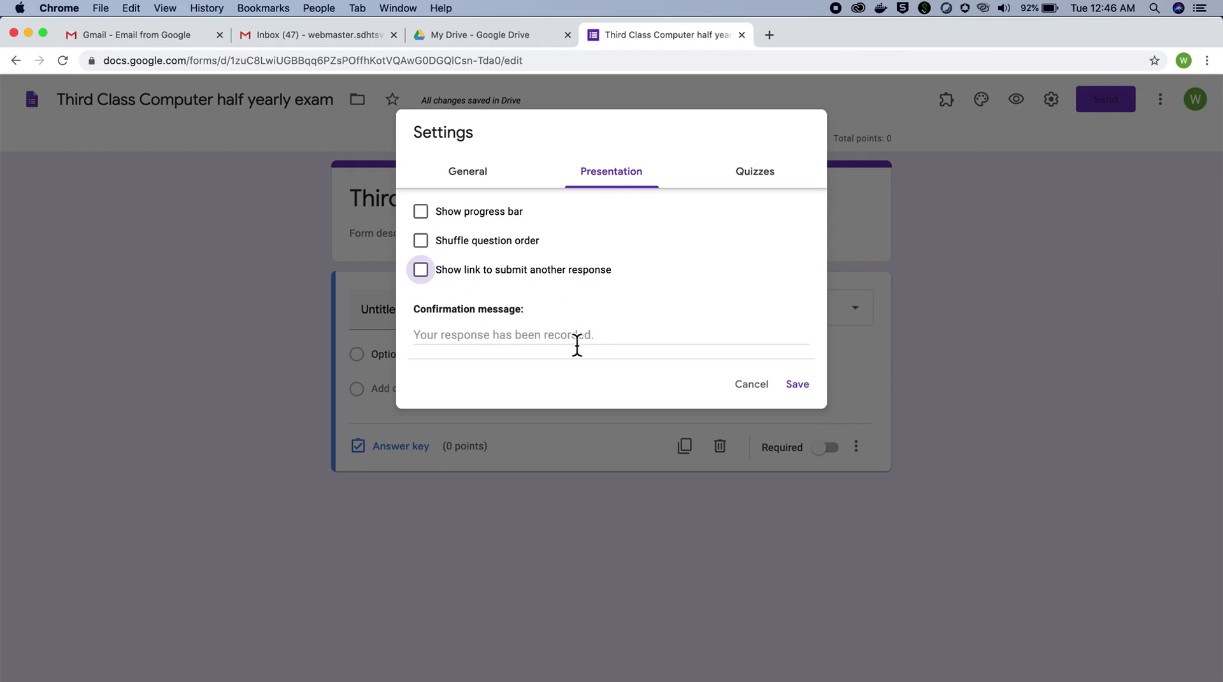
{"action": "left_click", "coordinate": [532, 345]}
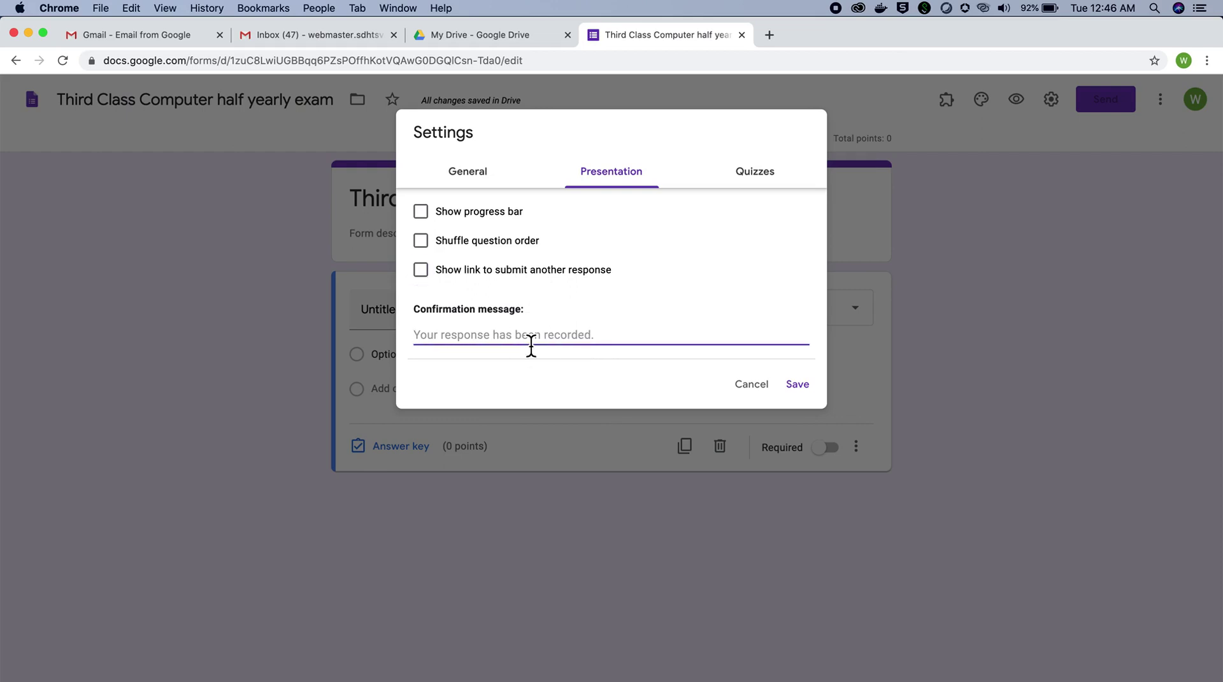
{"action": "type", "text": "y"}
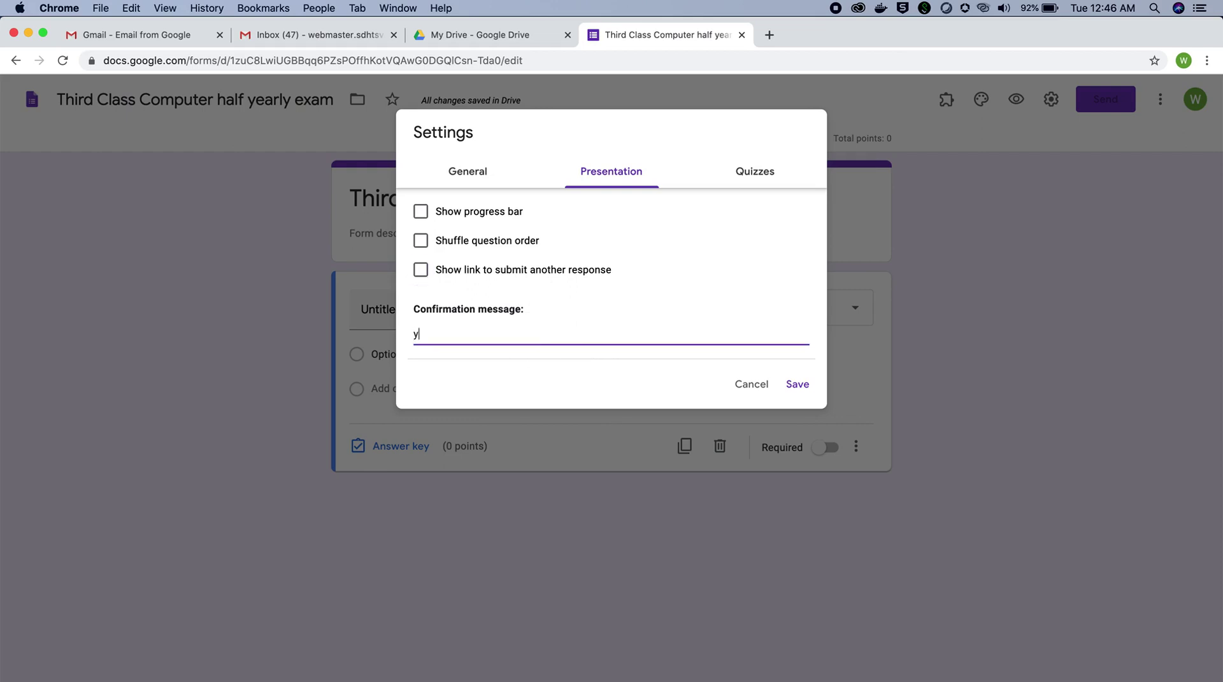
{"action": "type", "text": "our exam has bee"}
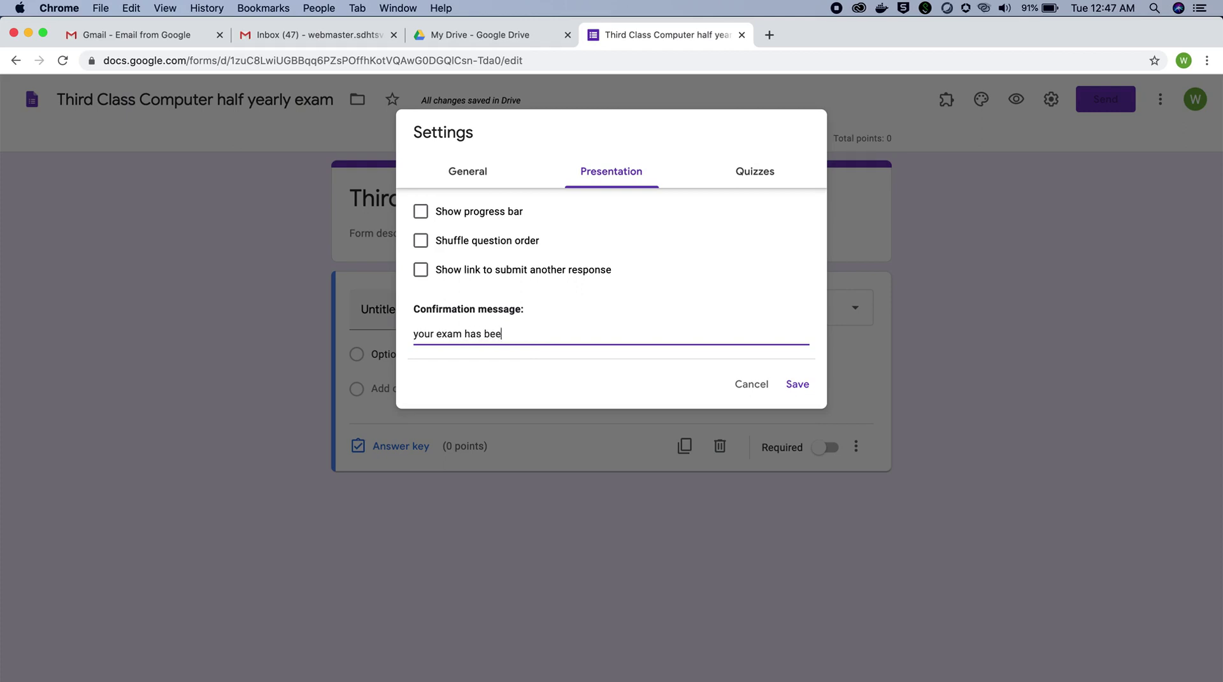
{"action": "type", "text": "n completed./"}
Step: Save the confirmation message and switch the form's theme colour to teal
{"action": "left_click", "coordinate": [801, 386]}
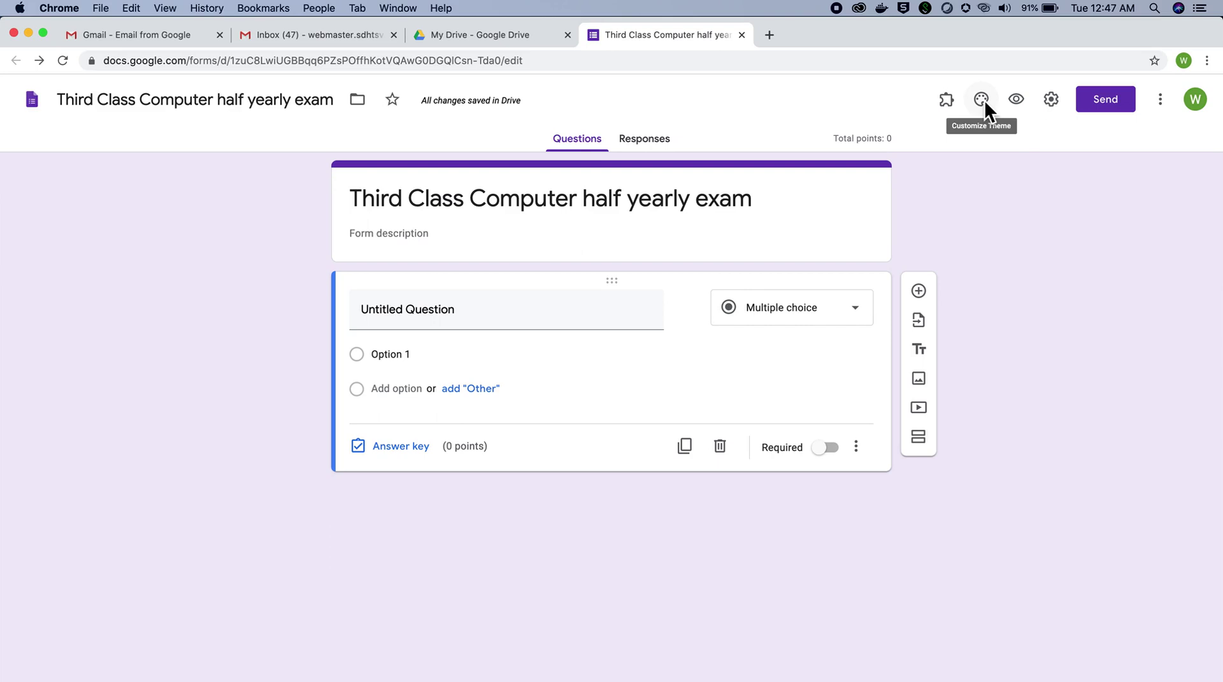
{"action": "left_click", "coordinate": [982, 100]}
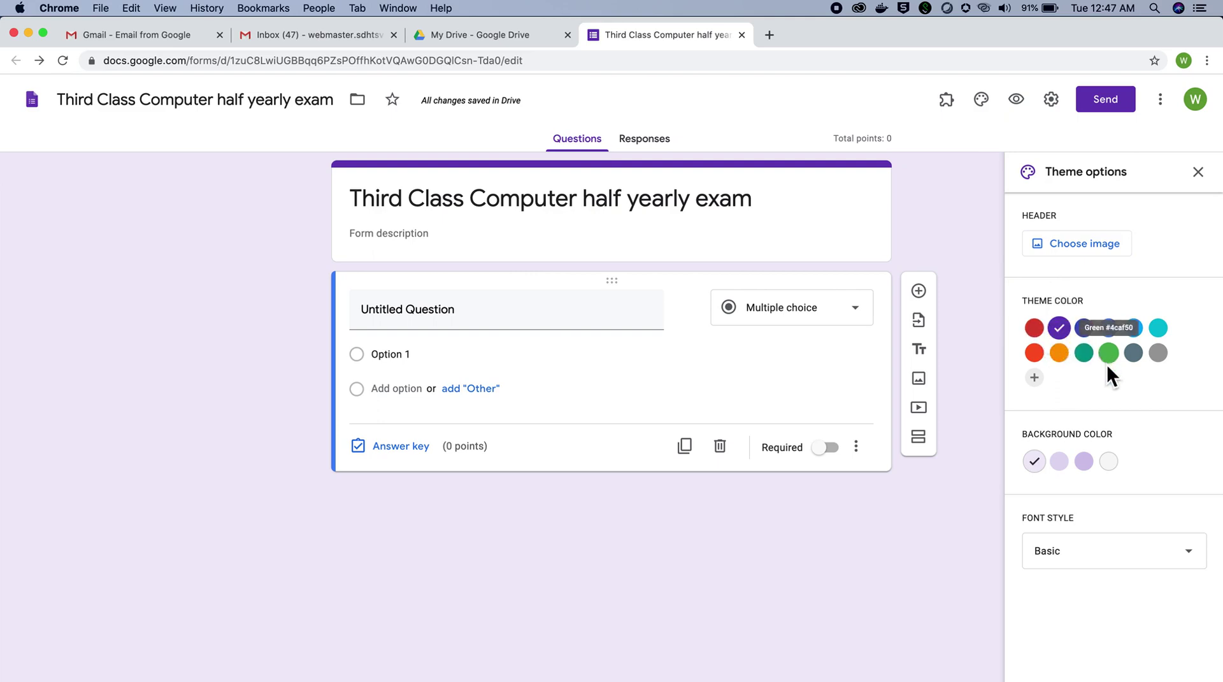
{"action": "left_click", "coordinate": [1087, 356]}
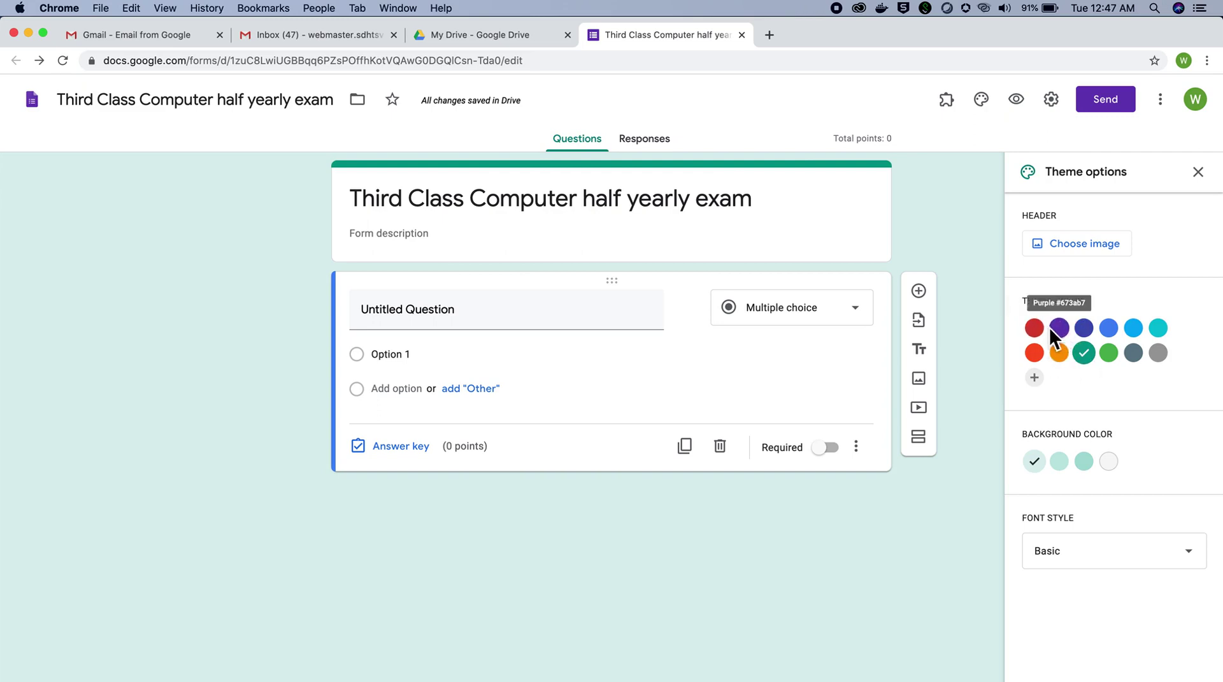
Step: Open the header Choose image dialog and go to its Upload page
{"action": "left_click", "coordinate": [1070, 246]}
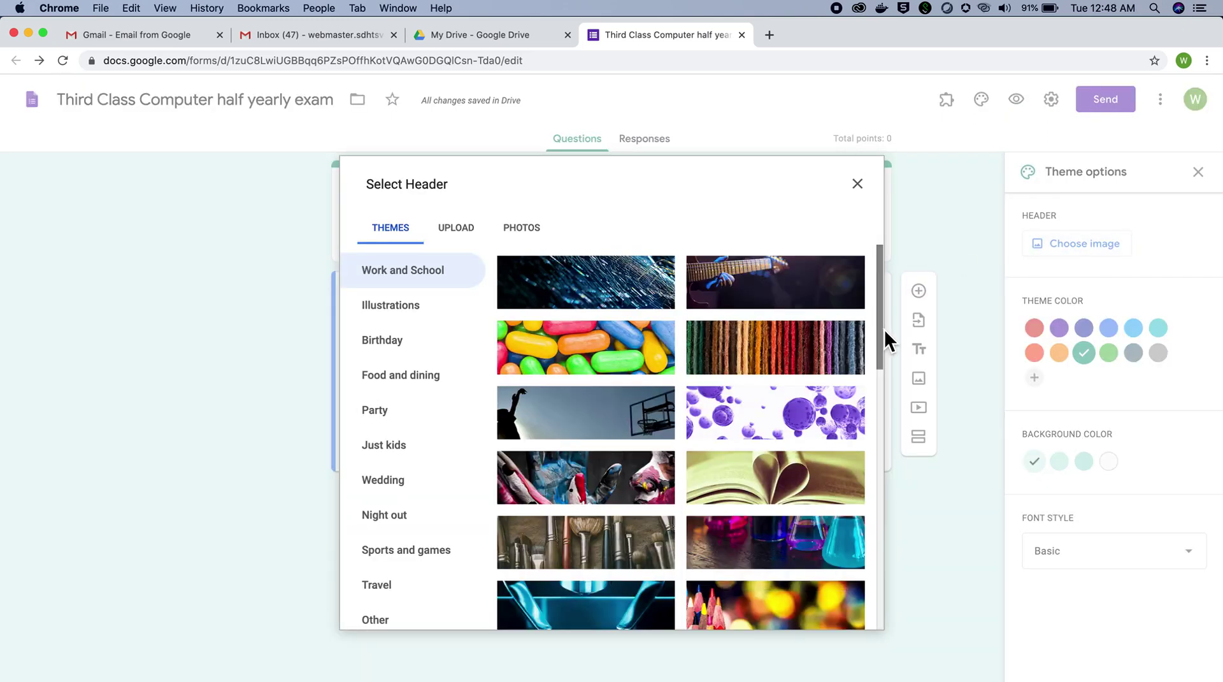
{"action": "left_click_drag", "start_coordinate": [885, 329], "coordinate": [883, 391]}
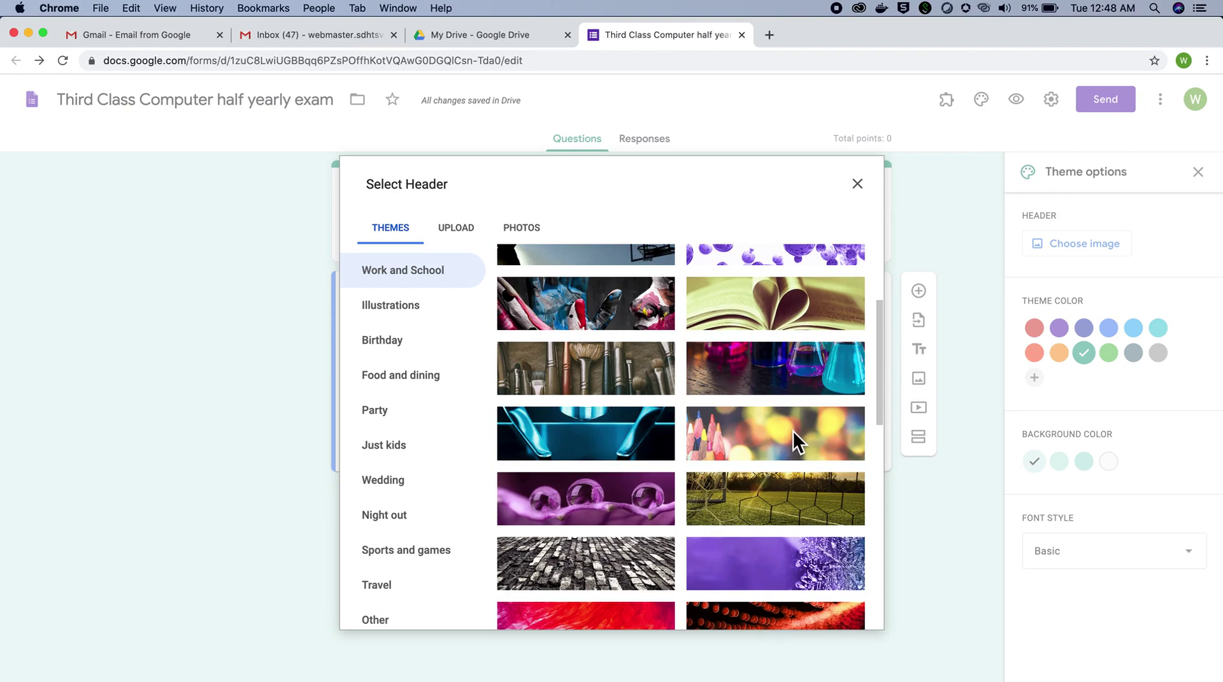
{"action": "left_click", "coordinate": [468, 229]}
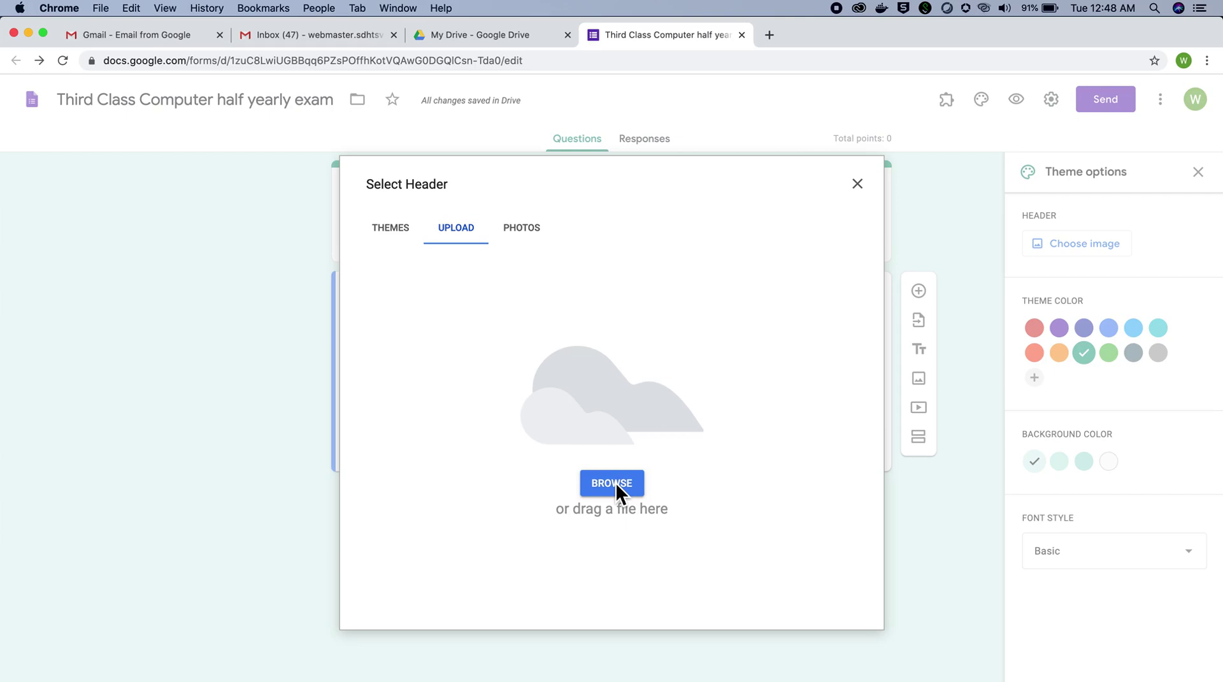
Step: Upload 12.jpg from the Desktop's sdhtsvmic folder as the form's header image
{"action": "left_click", "coordinate": [613, 483]}
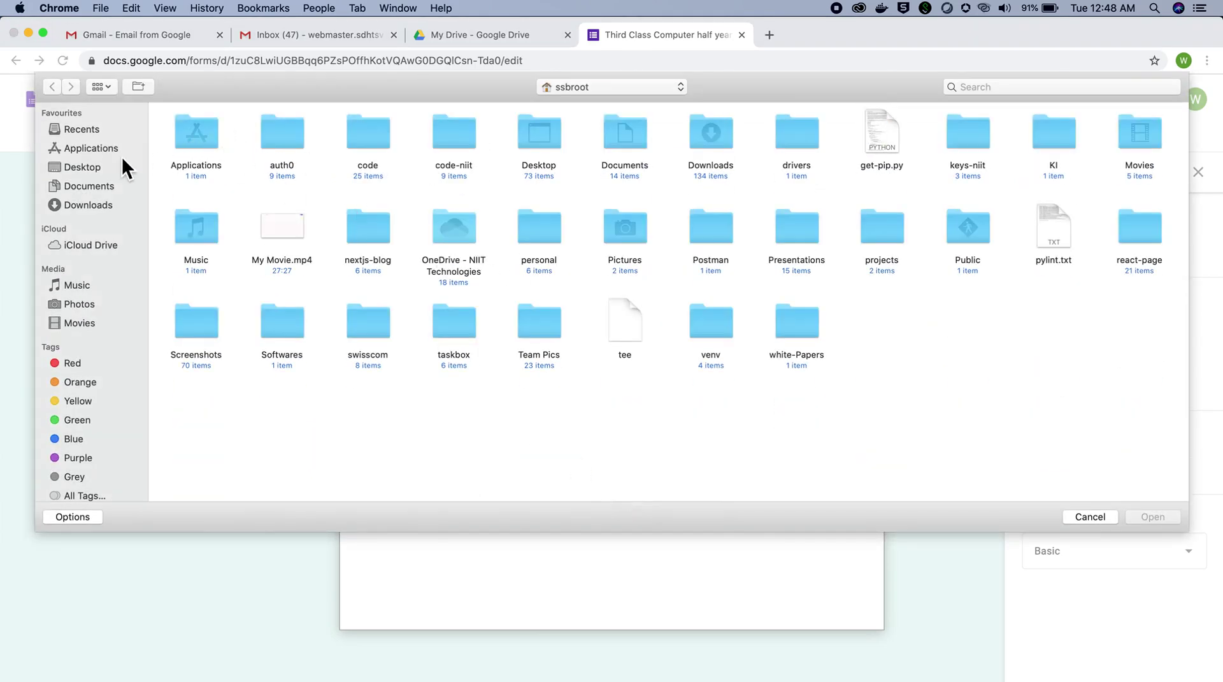
{"action": "left_click", "coordinate": [95, 167]}
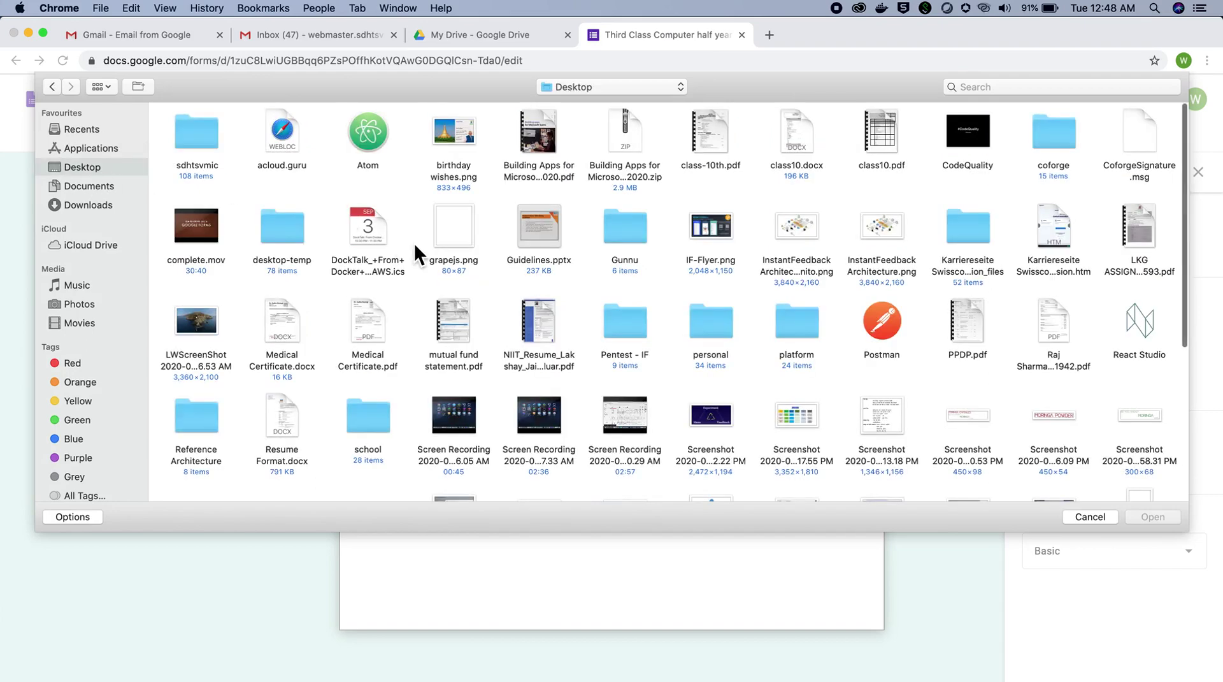
{"action": "double_click", "coordinate": [209, 135]}
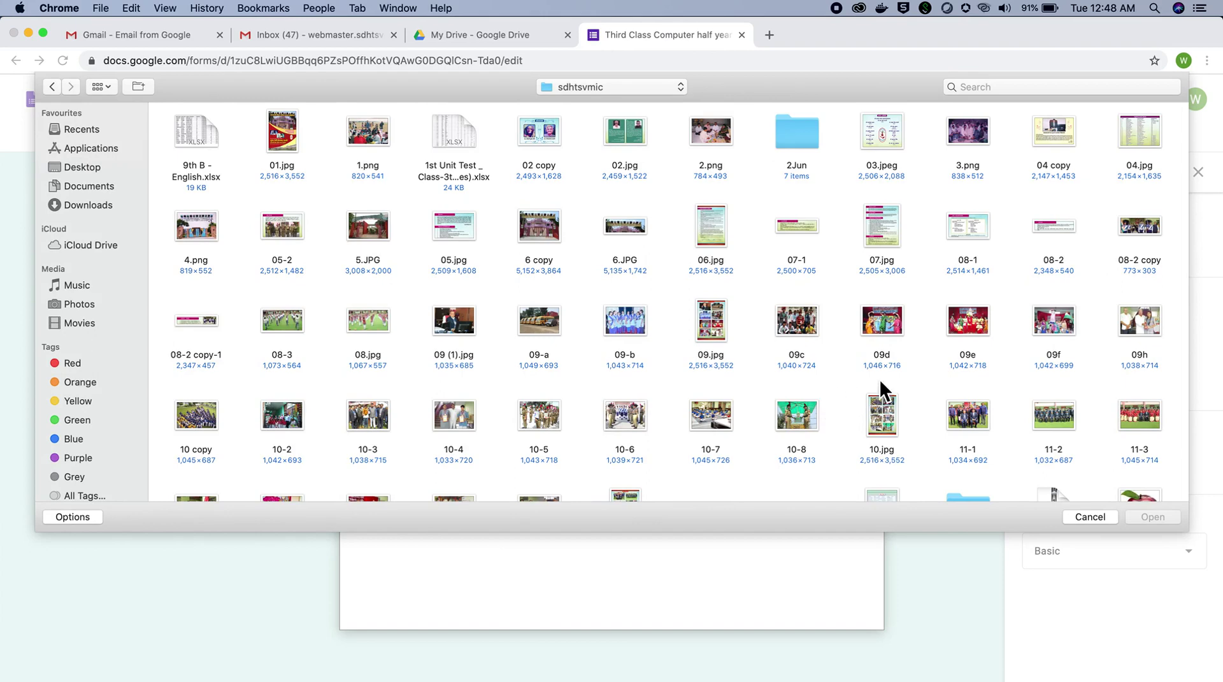
{"action": "scroll", "coordinate": [880, 379], "scroll_direction": "down", "scroll_amount": 3}
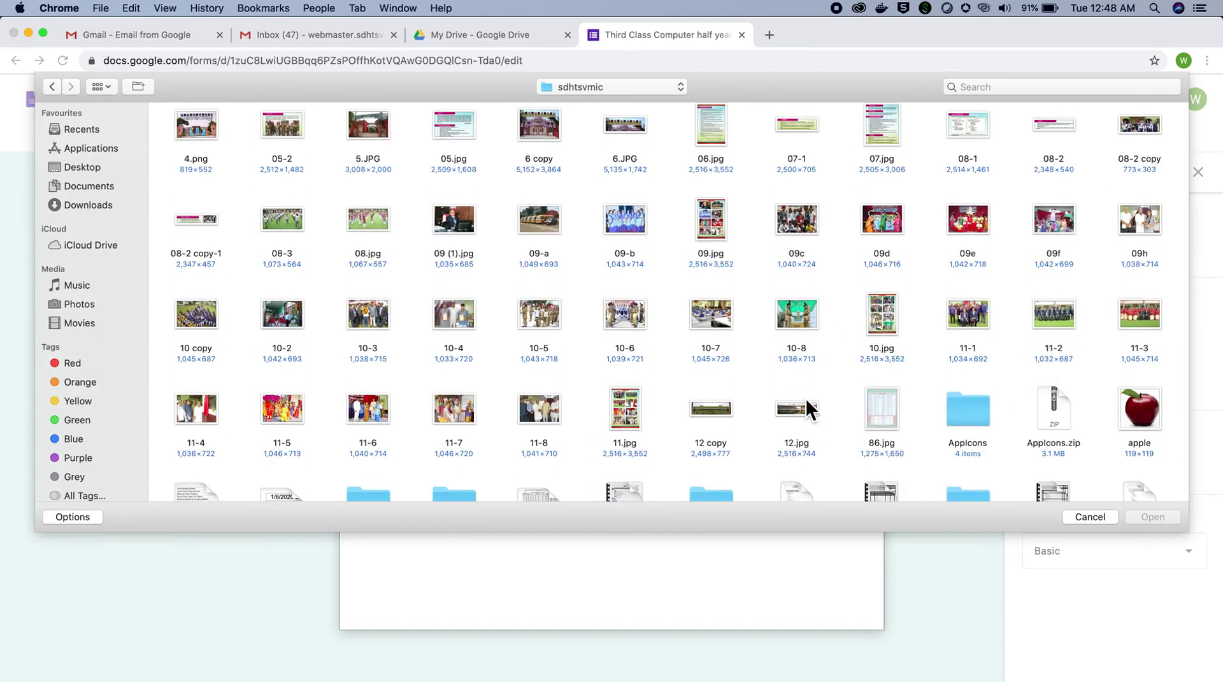
{"action": "left_click", "coordinate": [800, 403]}
{"action": "double_click", "coordinate": [800, 404]}
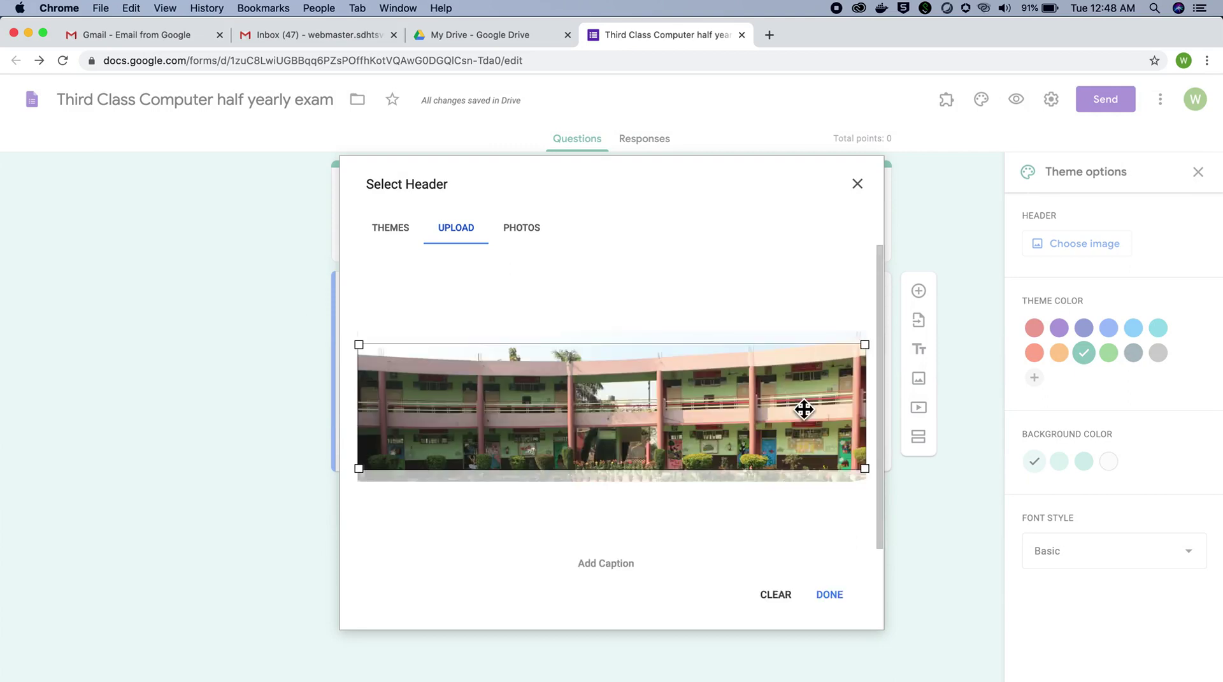
{"action": "left_click", "coordinate": [830, 596]}
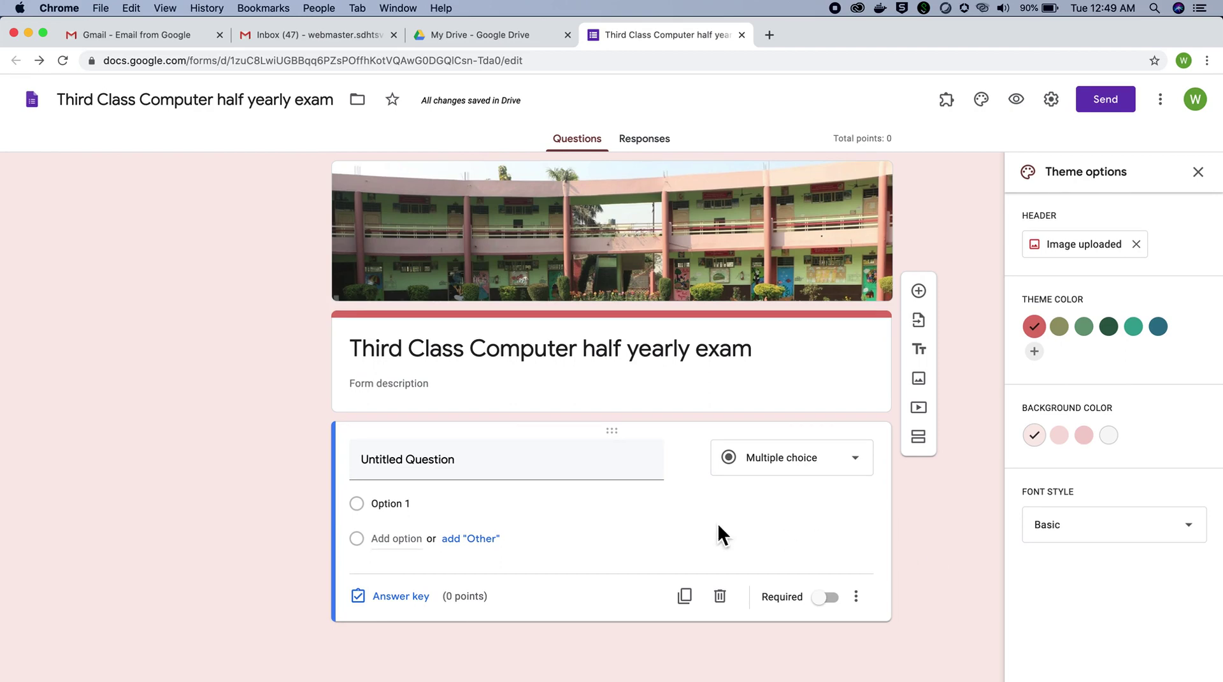
Step: Replace the form title with 'S.D.H.T.S.V.M.I.C Ganganagar Meerut', fixing typos along the way
{"action": "triple_click", "coordinate": [760, 354]}
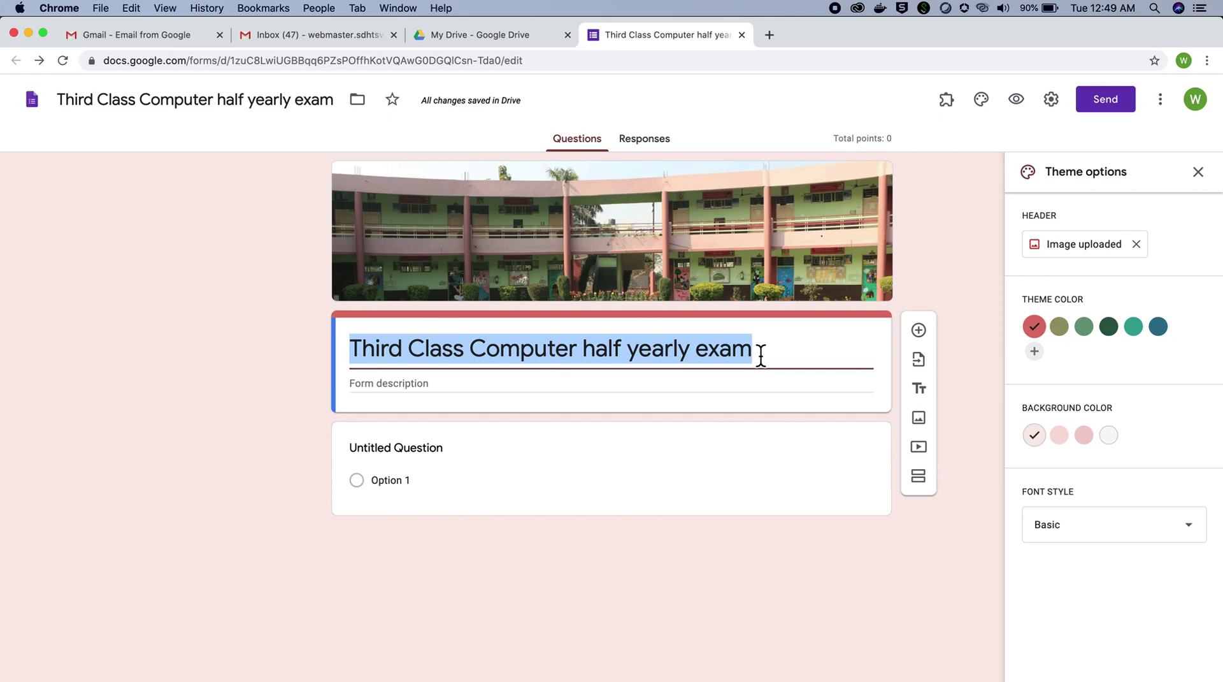
{"action": "type", "text": "S"}
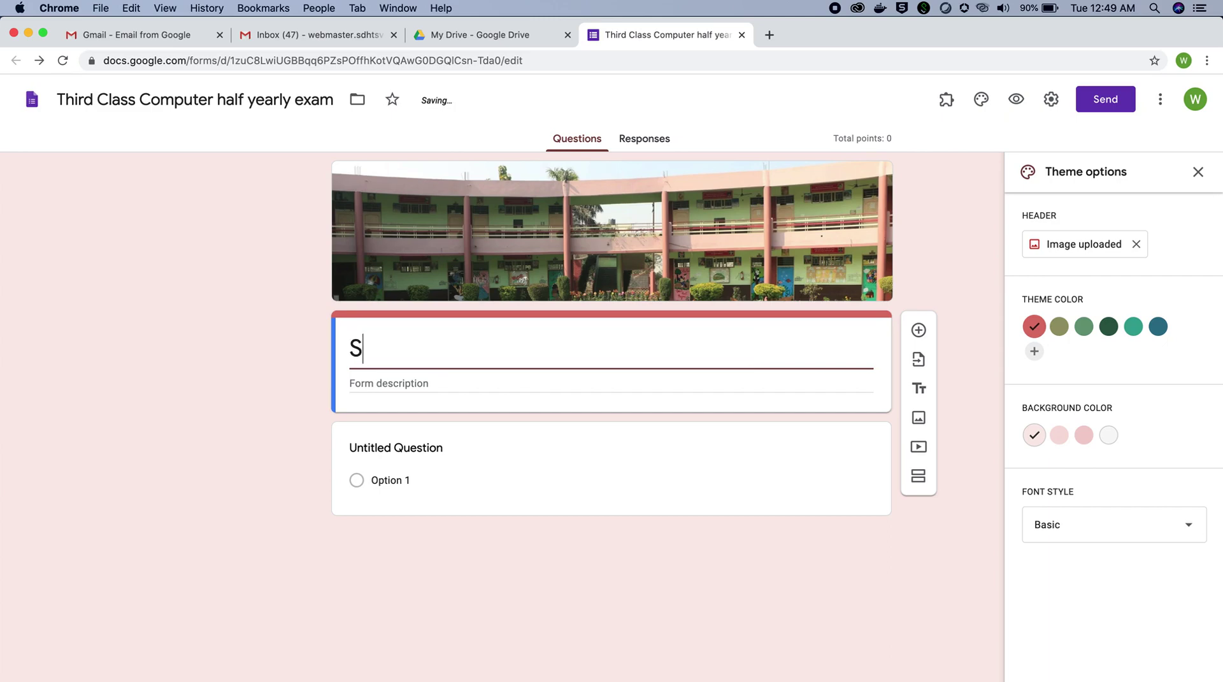
{"action": "type", "text": ".D.H>T"}
{"action": "key", "text": "BackSpace"}
{"action": "key", "text": "BackSpace"}
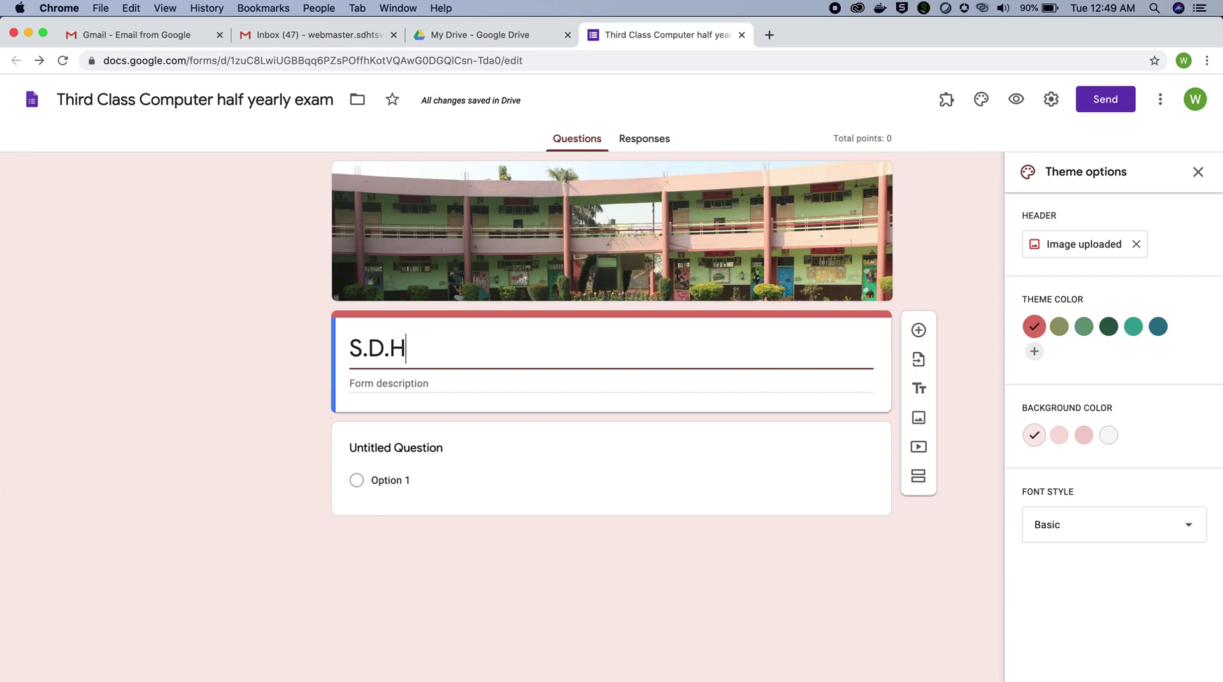
{"action": "type", "text": ".T"}
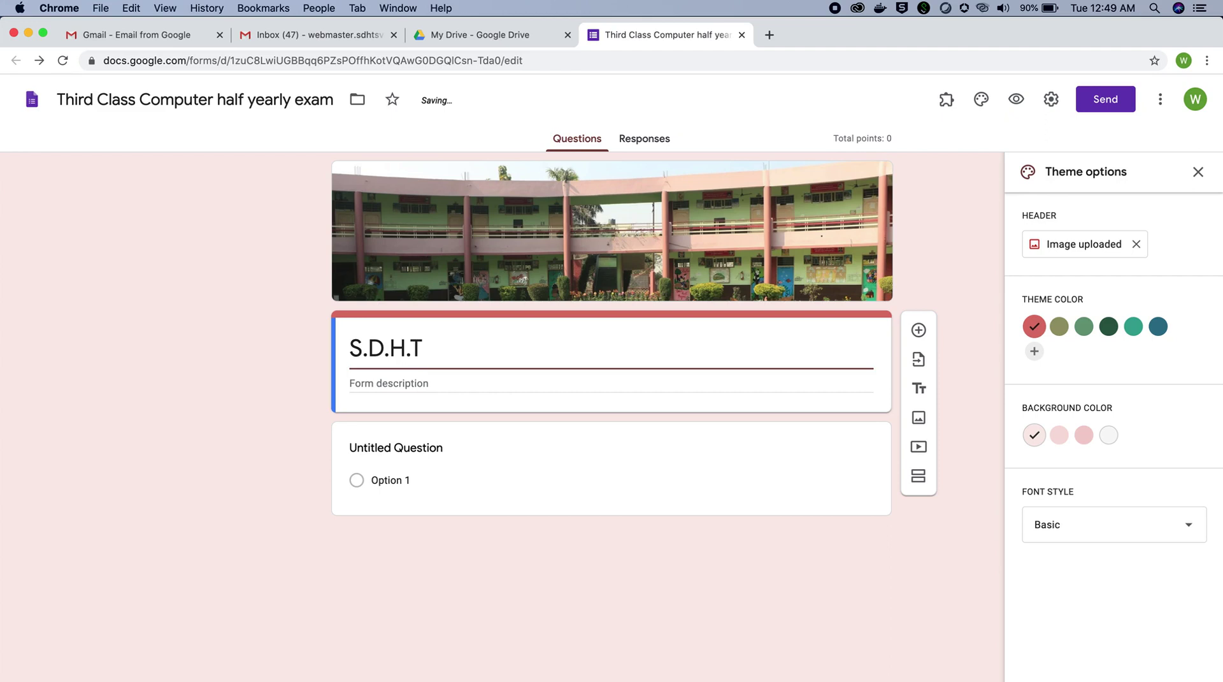
{"action": "type", "text": ".S>V>"}
{"action": "key", "text": "BackSpace"}
{"action": "key", "text": "BackSpace"}
{"action": "key", "text": "BackSpace"}
{"action": "type", "text": ".v."}
{"action": "key", "text": "BackSpace"}
{"action": "key", "text": "BackSpace"}
{"action": "type", "text": "V.I"}
{"action": "type", "text": "M"}
{"action": "type", "text": ".I."}
{"action": "type", "text": "C"}
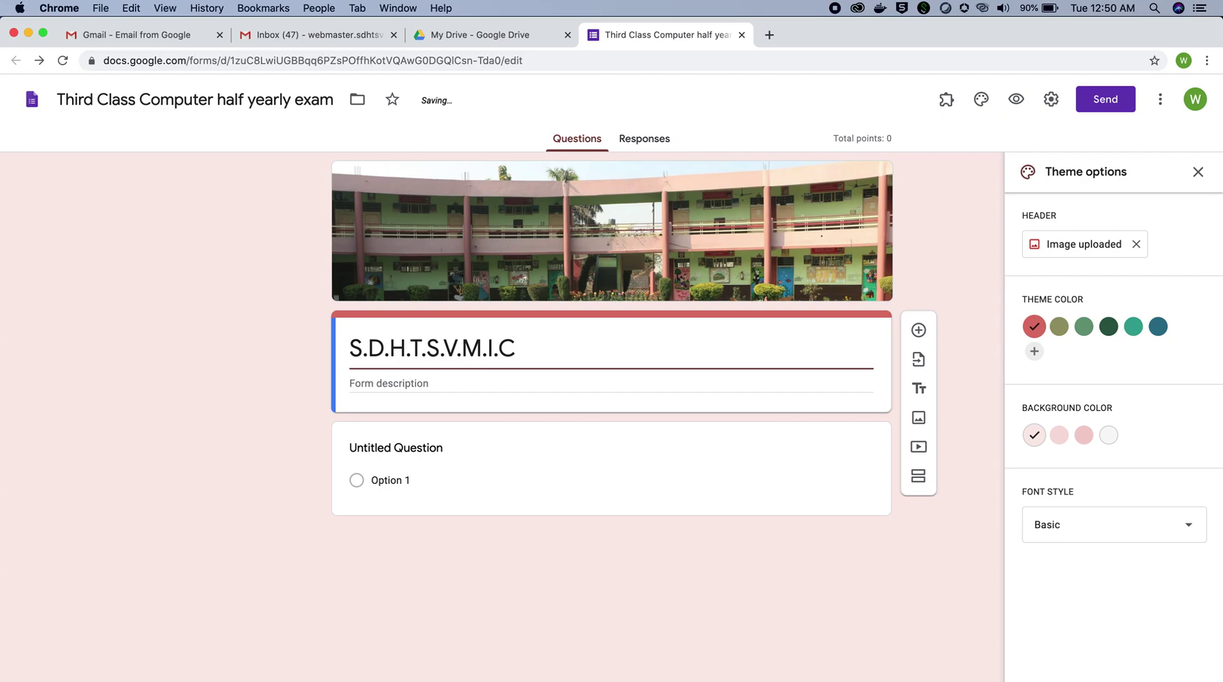
{"action": "type", "text": " Gang"}
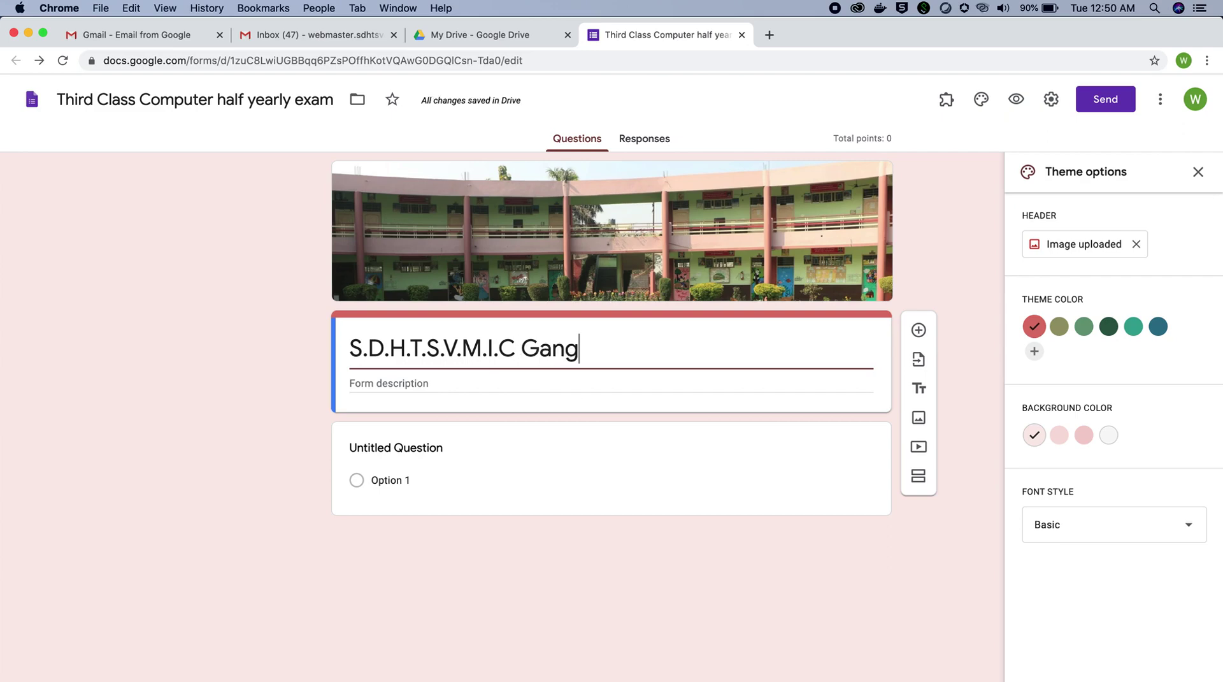
{"action": "type", "text": "ana"}
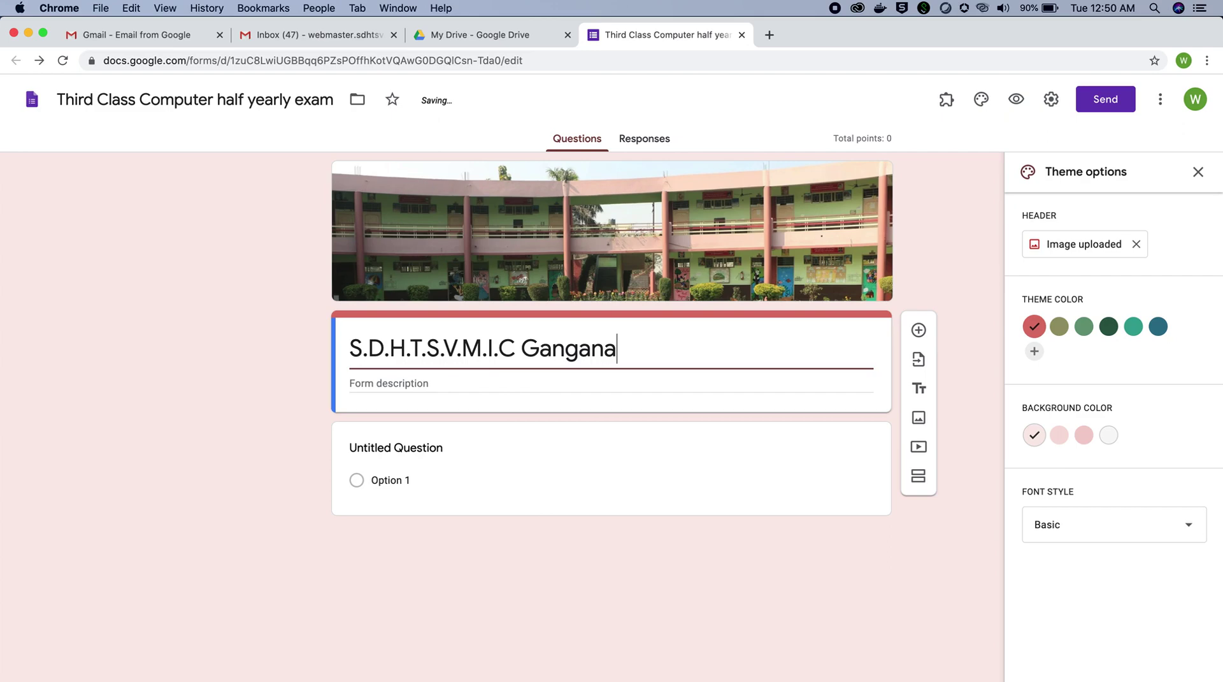
{"action": "type", "text": "gar Meerut"}
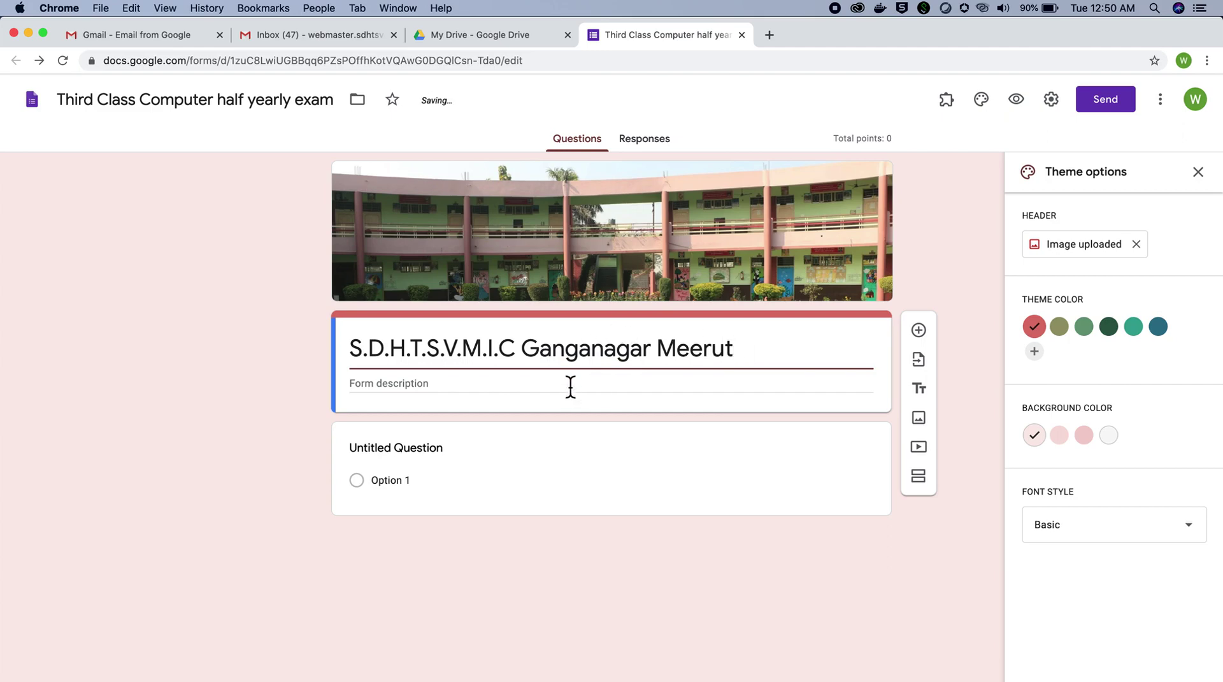
Step: Insert a comma after Ganganagar in the form title
{"action": "left_click", "coordinate": [605, 354]}
{"action": "left_click", "coordinate": [651, 349]}
{"action": "type", "text": ","}
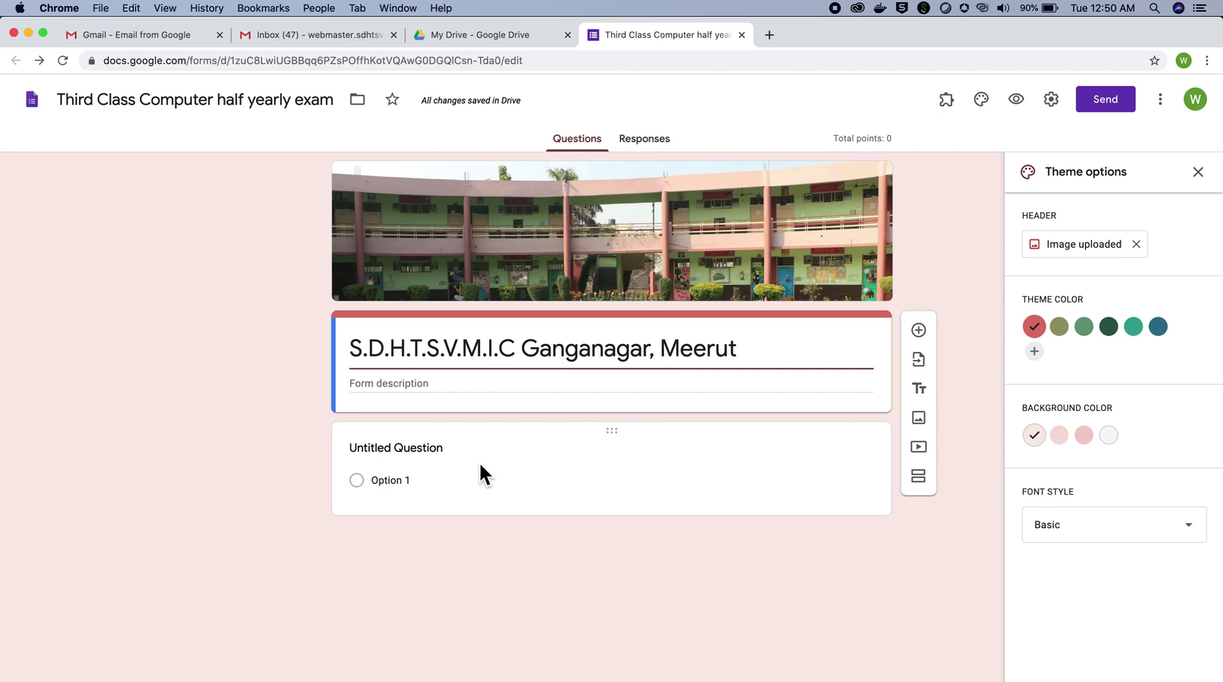
{"action": "left_click", "coordinate": [480, 382]}
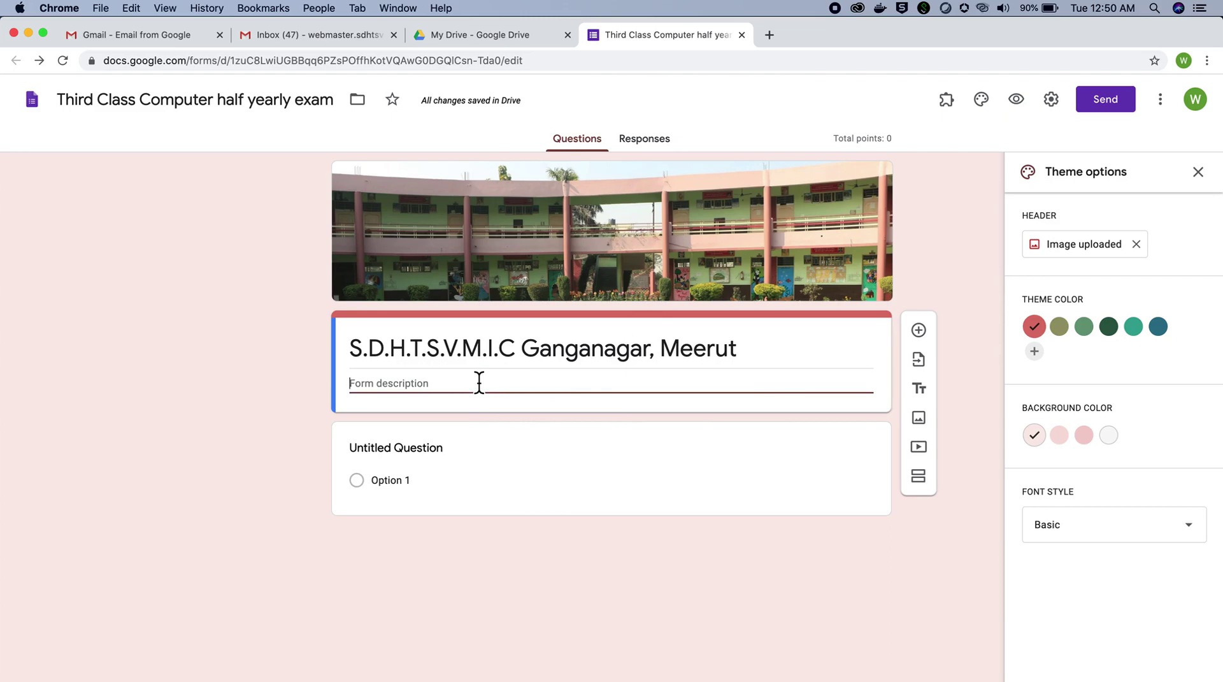
Step: Enter the description 'Half yearly Examination class -3rd subject computer Session 2020-21'
{"action": "type", "text": "Cl"}
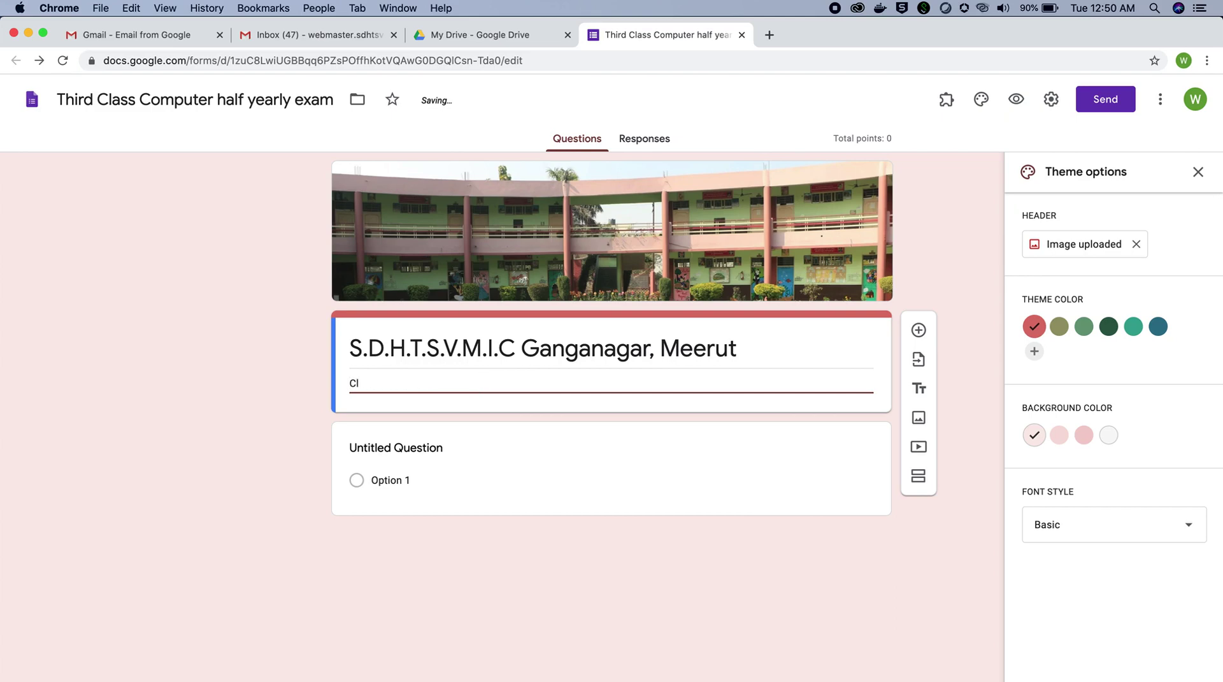
{"action": "key", "text": "BackSpace"}
{"action": "key", "text": "BackSpace"}
{"action": "type", "text": "Half yearly Examination"}
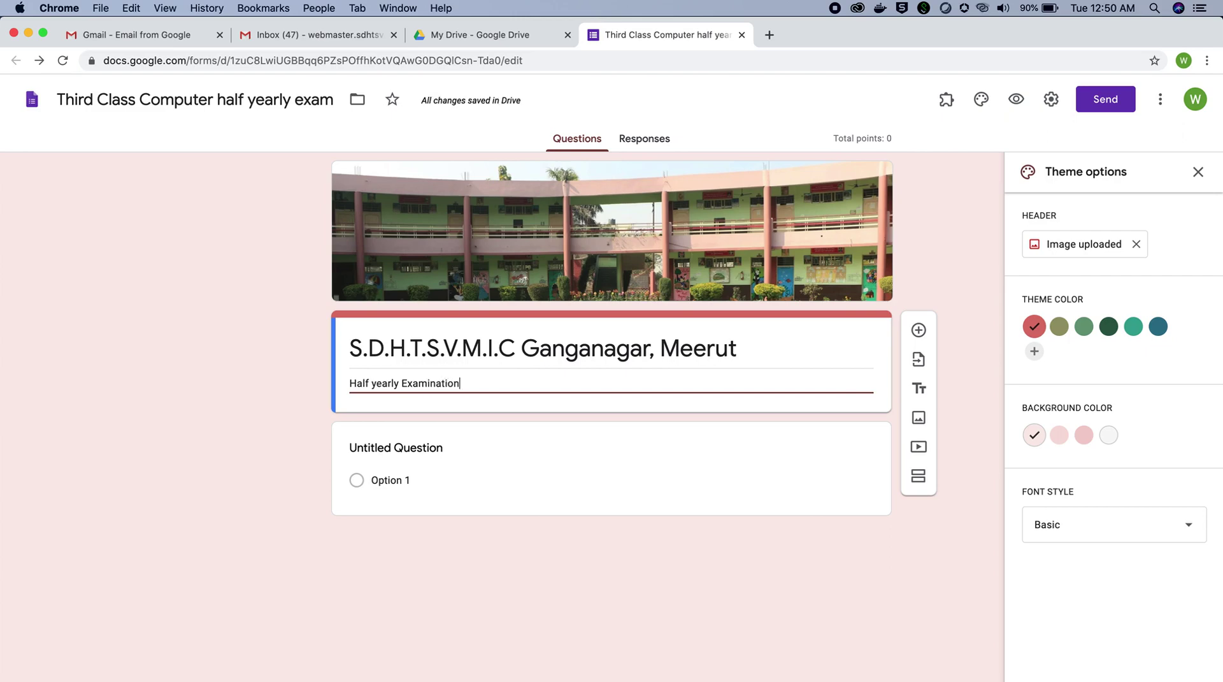
{"action": "type", "text": "la"}
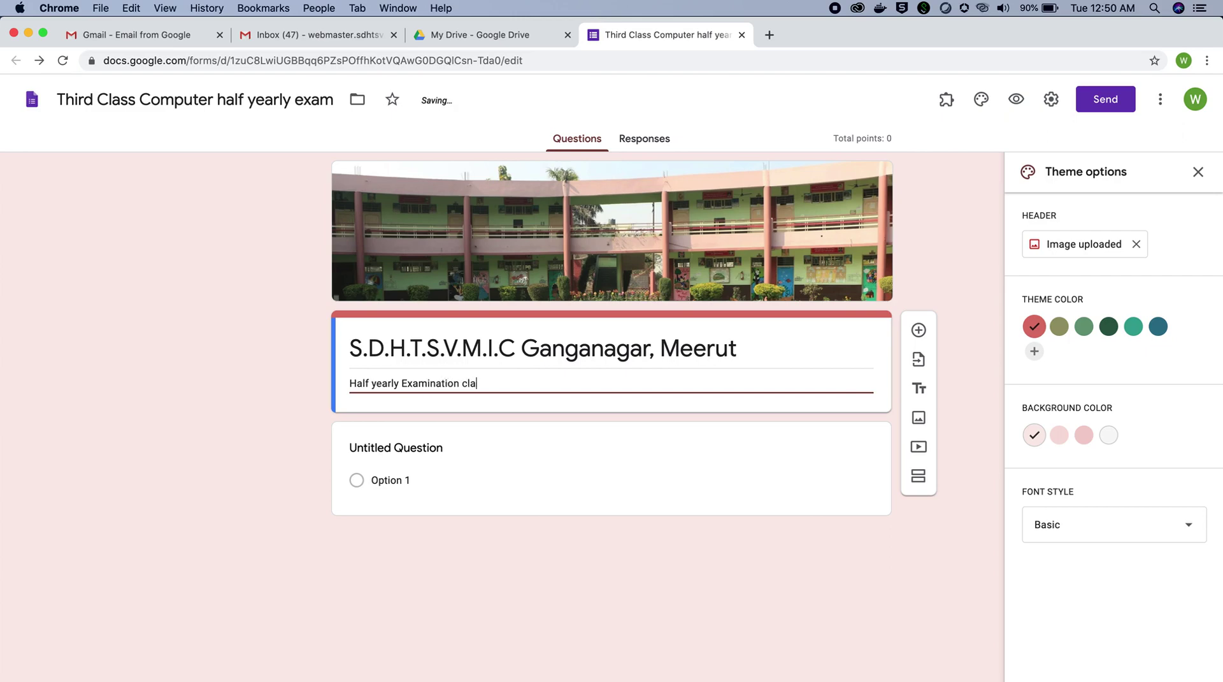
{"action": "type", "text": "ss -3rd suject"}
{"action": "key", "text": "BackSpace"}
{"action": "key", "text": "BackSpace"}
{"action": "key", "text": "BackSpace"}
{"action": "key", "text": "BackSpace"}
{"action": "key", "text": "BackSpace"}
{"action": "type", "text": "bject comp"}
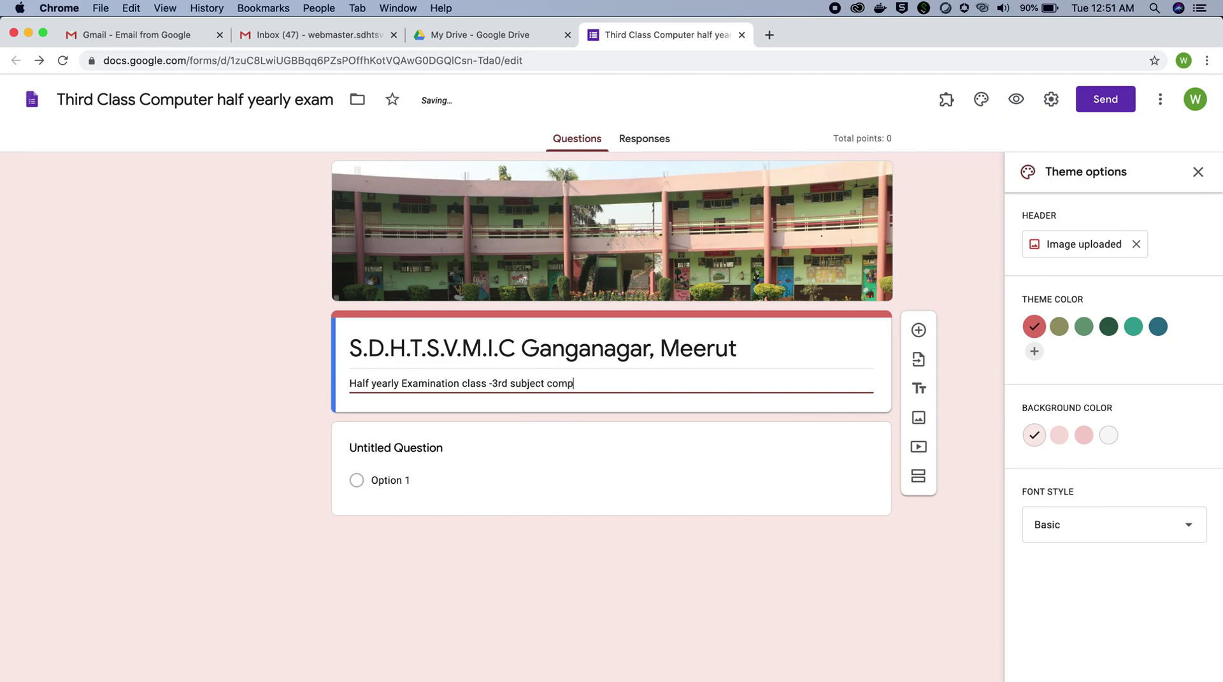
{"action": "type", "text": "uter"}
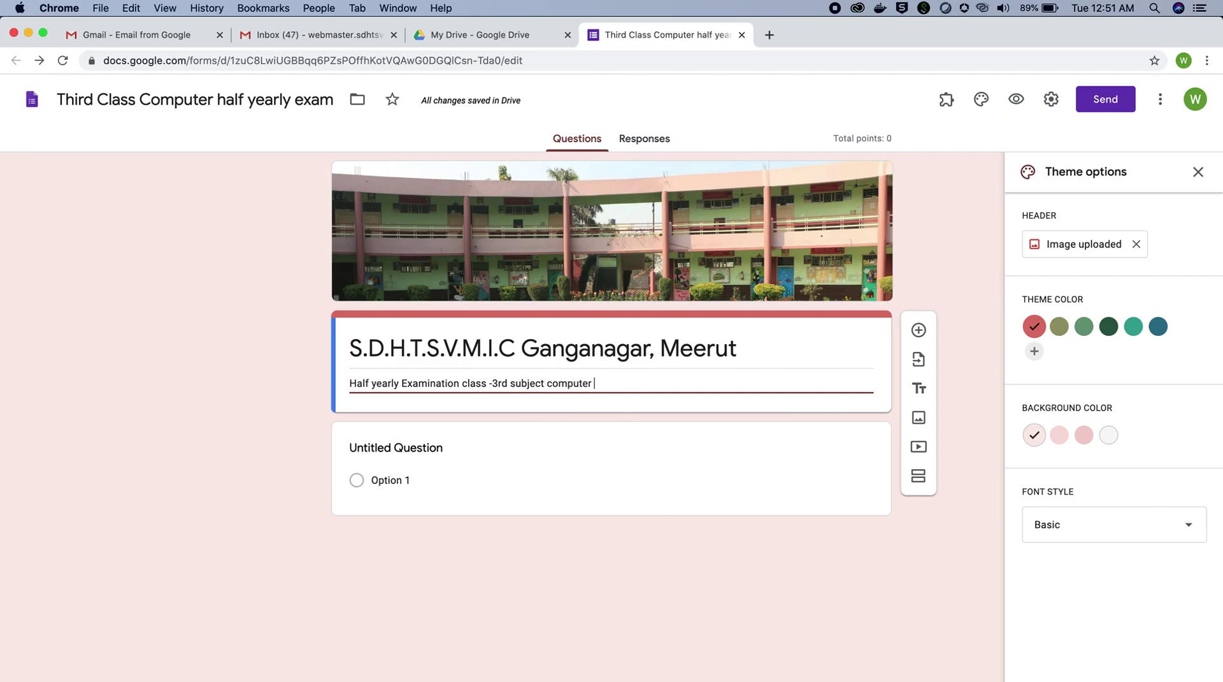
{"action": "type", "text": " Sessio"}
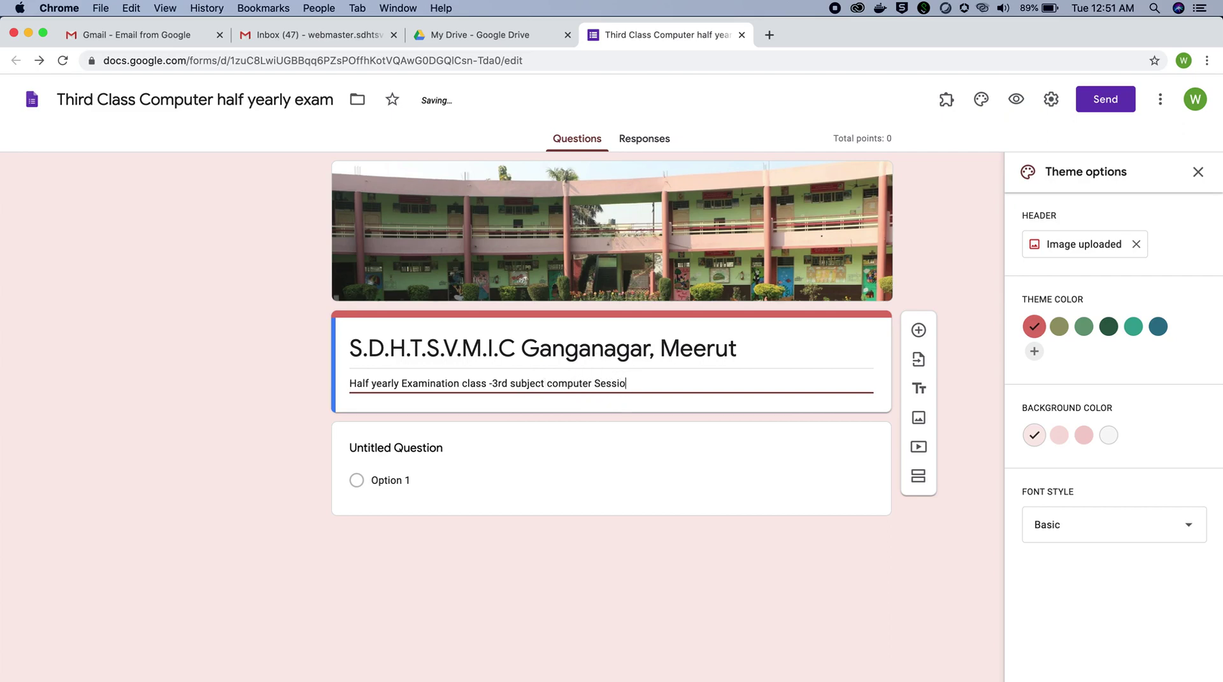
{"action": "type", "text": "n 2020-21"}
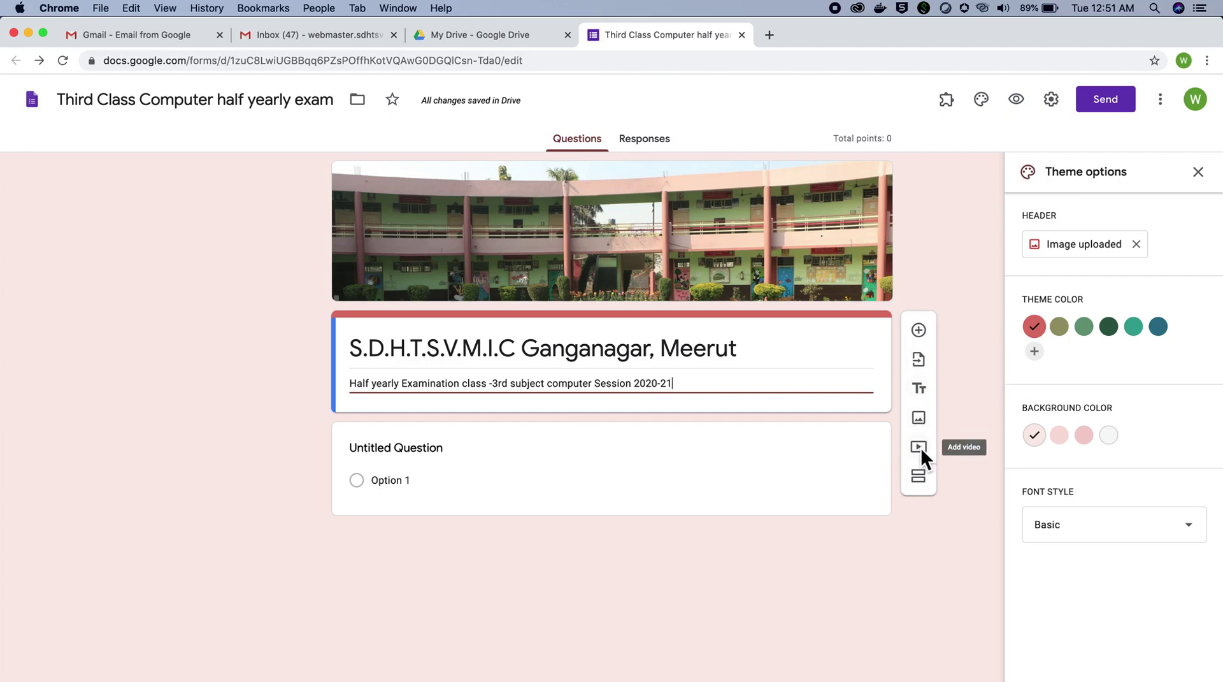
Step: Add a blank question below the form title and bring up its question-type list
{"action": "left_click", "coordinate": [923, 330]}
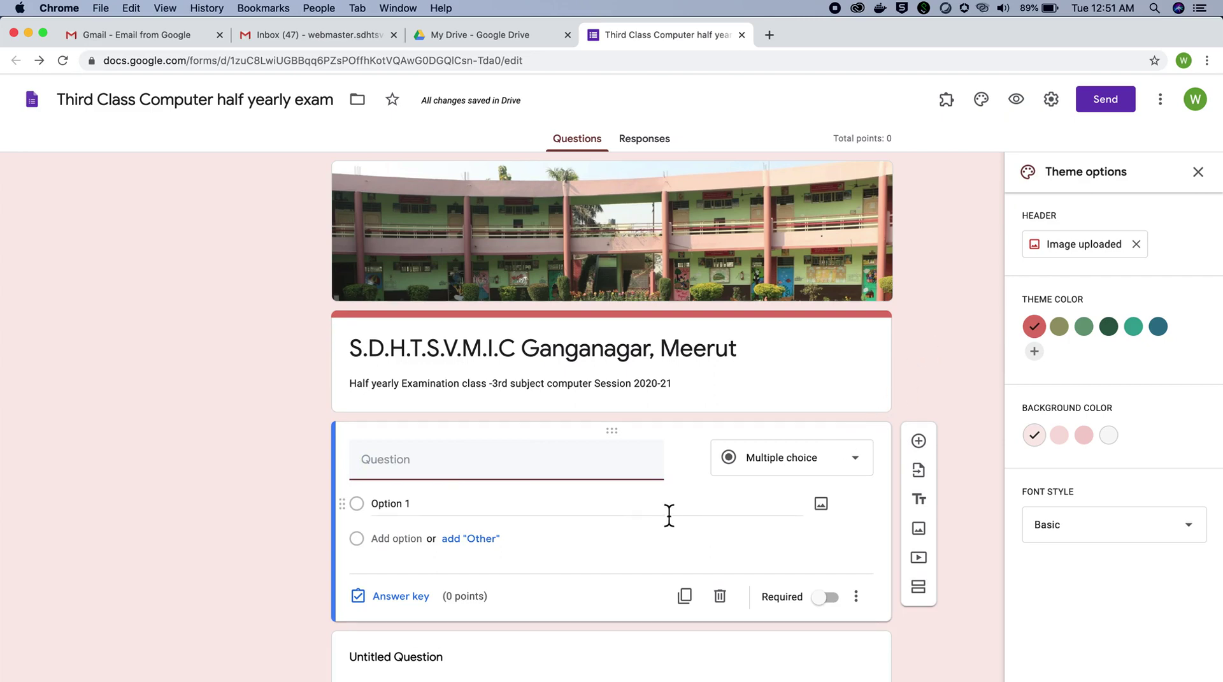
{"action": "left_click", "coordinate": [855, 459]}
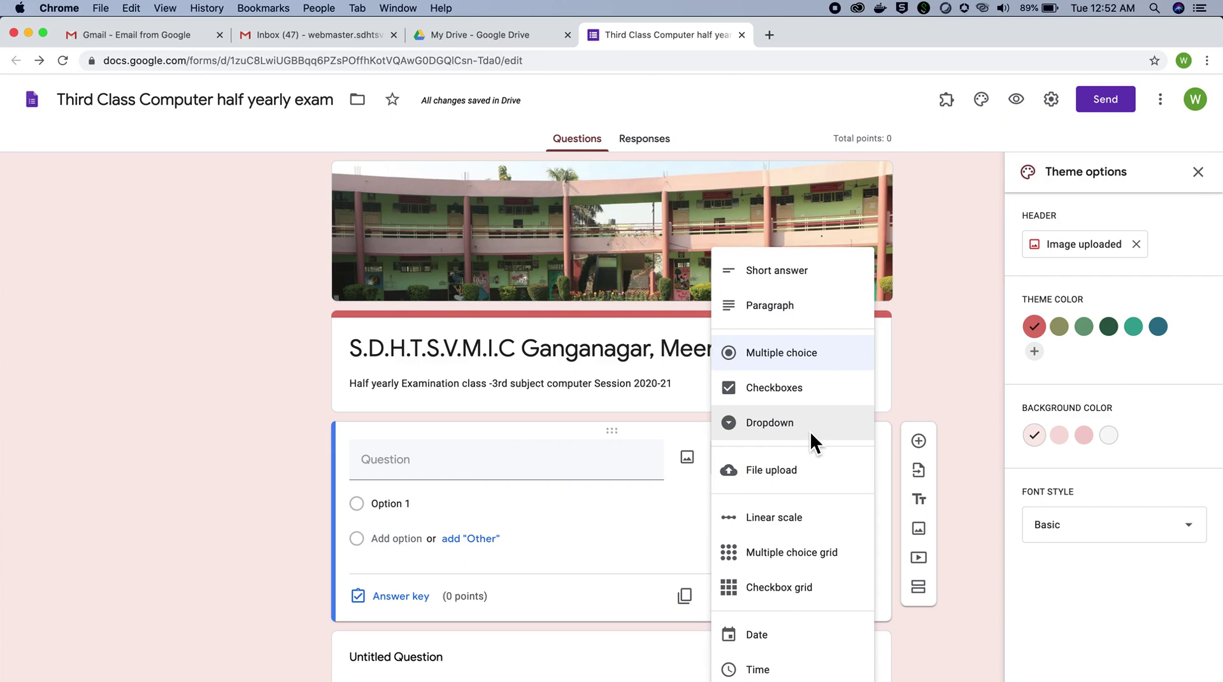
Step: Make the new question a short answer titled 'Student's Name'
{"action": "left_click", "coordinate": [800, 273]}
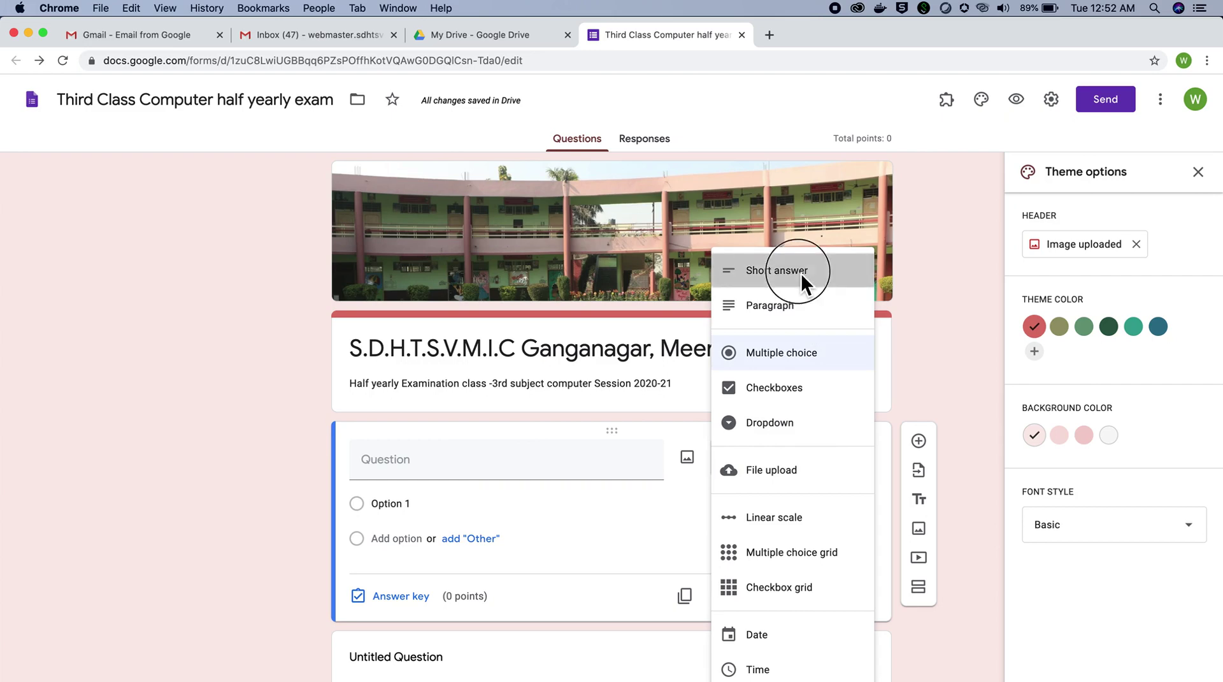
{"action": "left_click", "coordinate": [464, 472]}
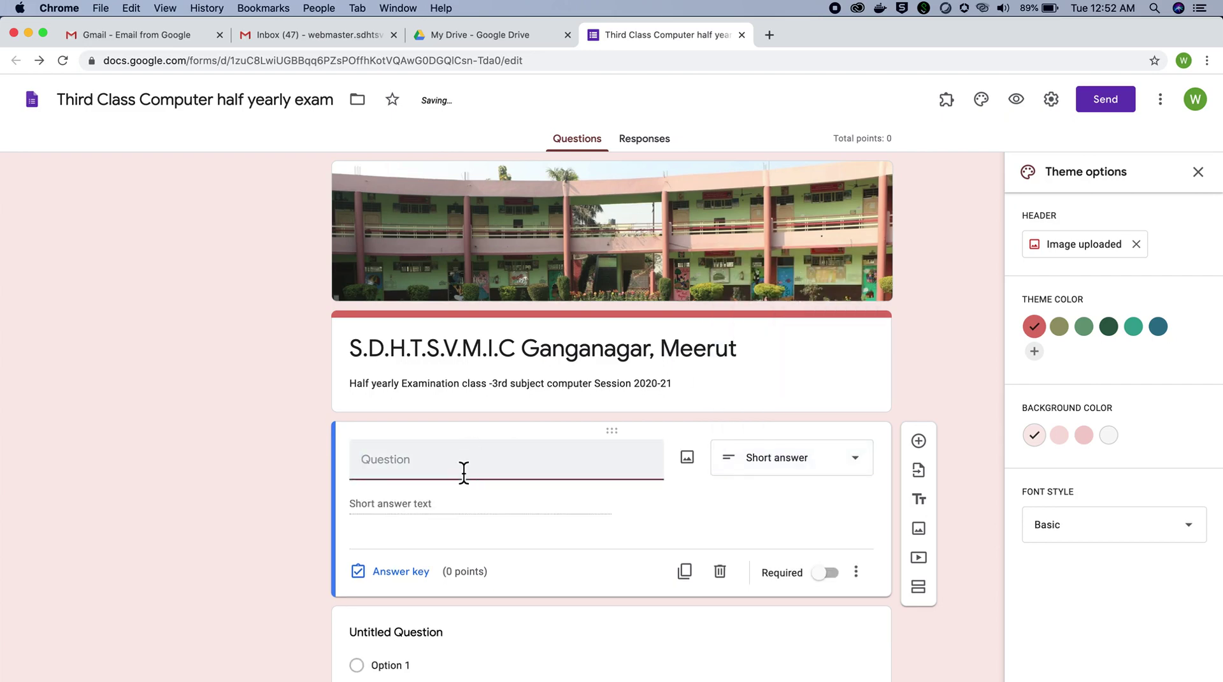
{"action": "type", "text": "Student"}
{"action": "key", "text": "BackSpace"}
{"action": "key", "text": "BackSpace"}
{"action": "key", "text": "BackSpace"}
{"action": "key", "text": "BackSpace"}
{"action": "key", "text": "BackSpace"}
{"action": "type", "text": "u"}
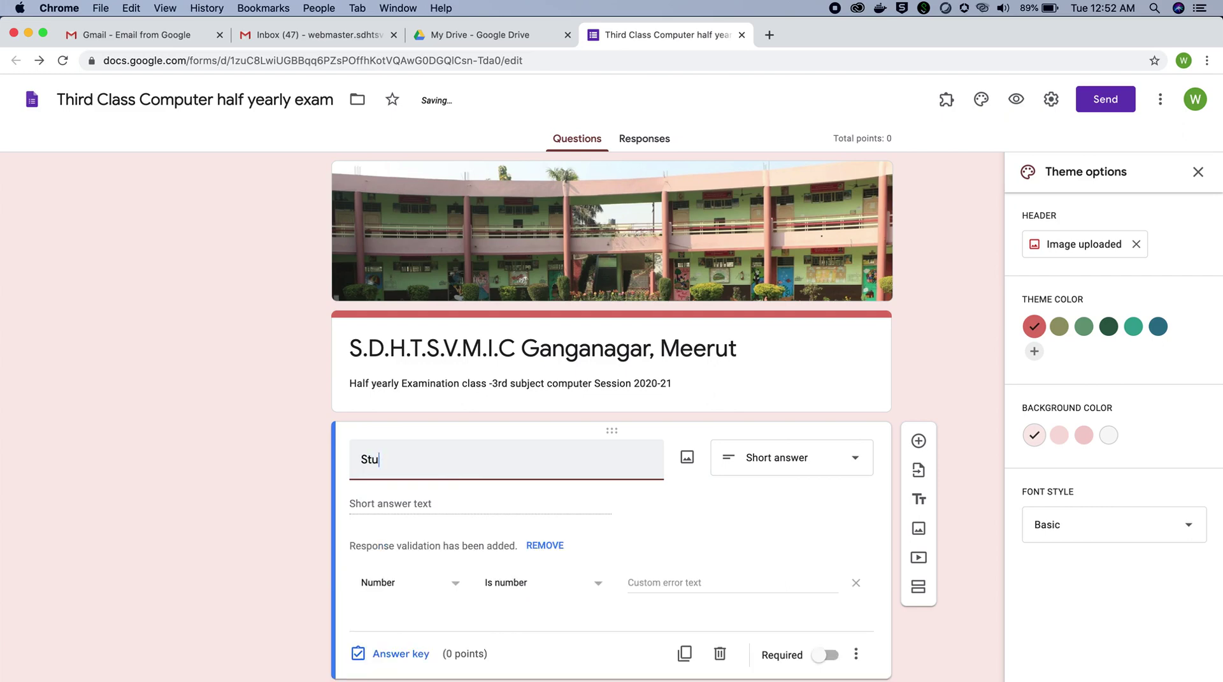
{"action": "type", "text": "dent mae"}
{"action": "key", "text": "BackSpace"}
{"action": "key", "text": "BackSpace"}
{"action": "key", "text": "BackSpace"}
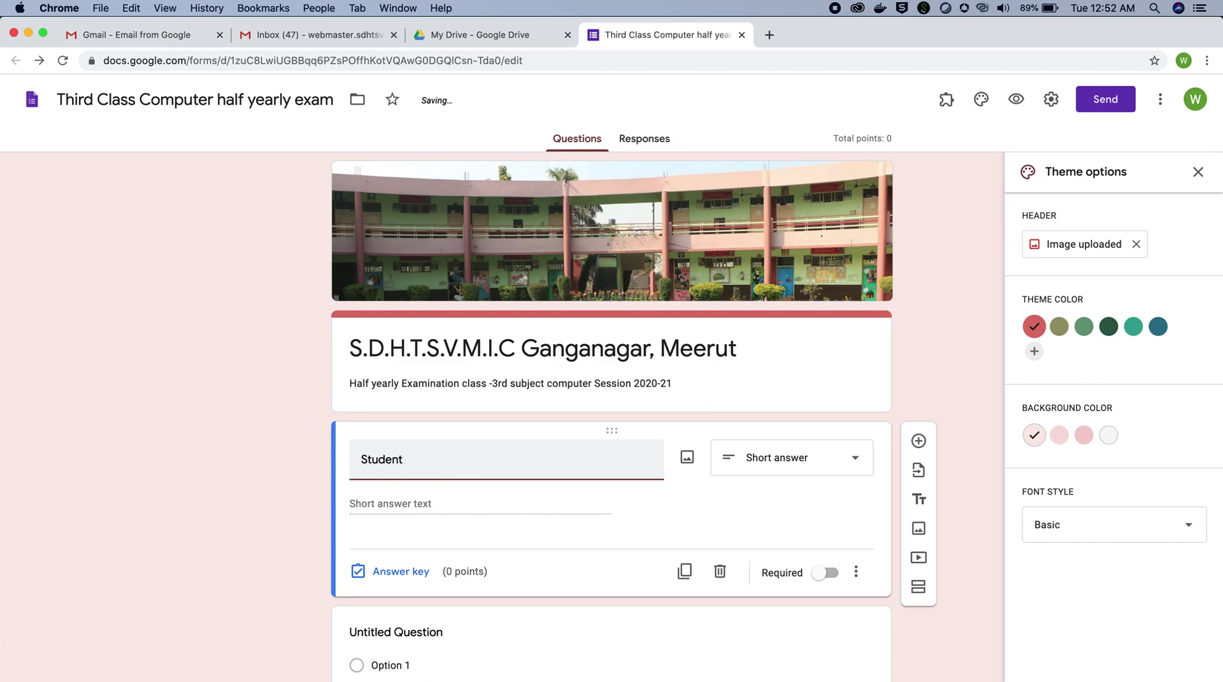
{"action": "type", "text": "Name"}
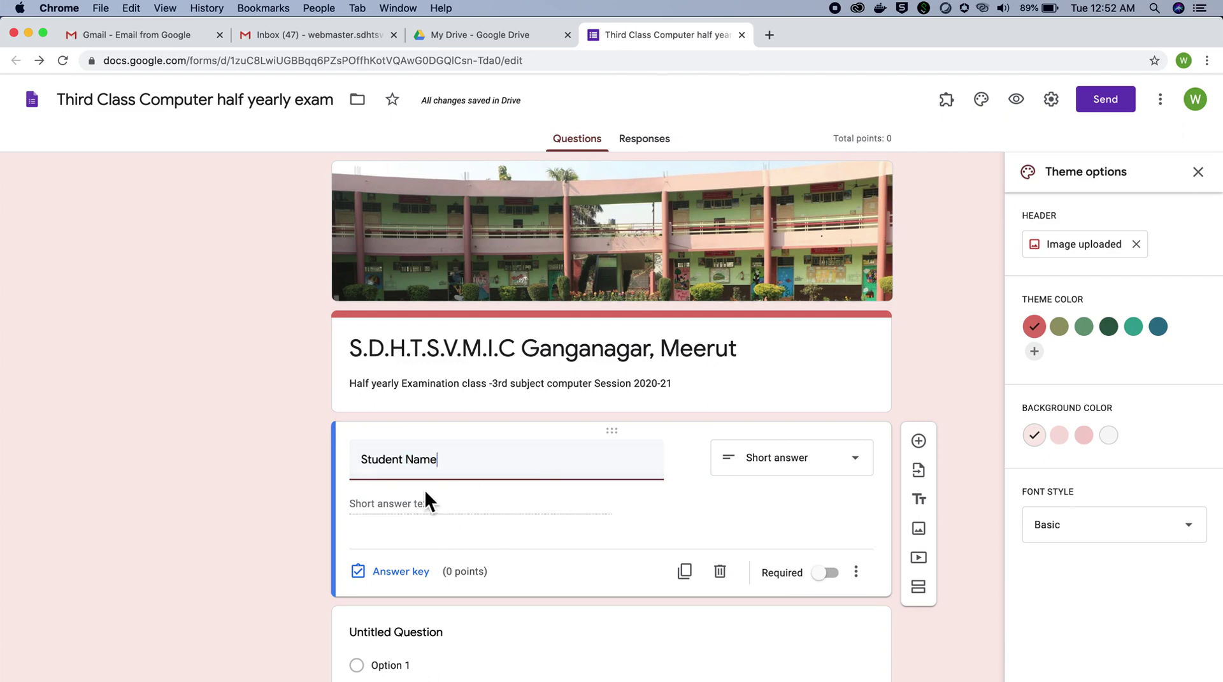
{"action": "left_click", "coordinate": [406, 462]}
{"action": "type", "text": "'s"}
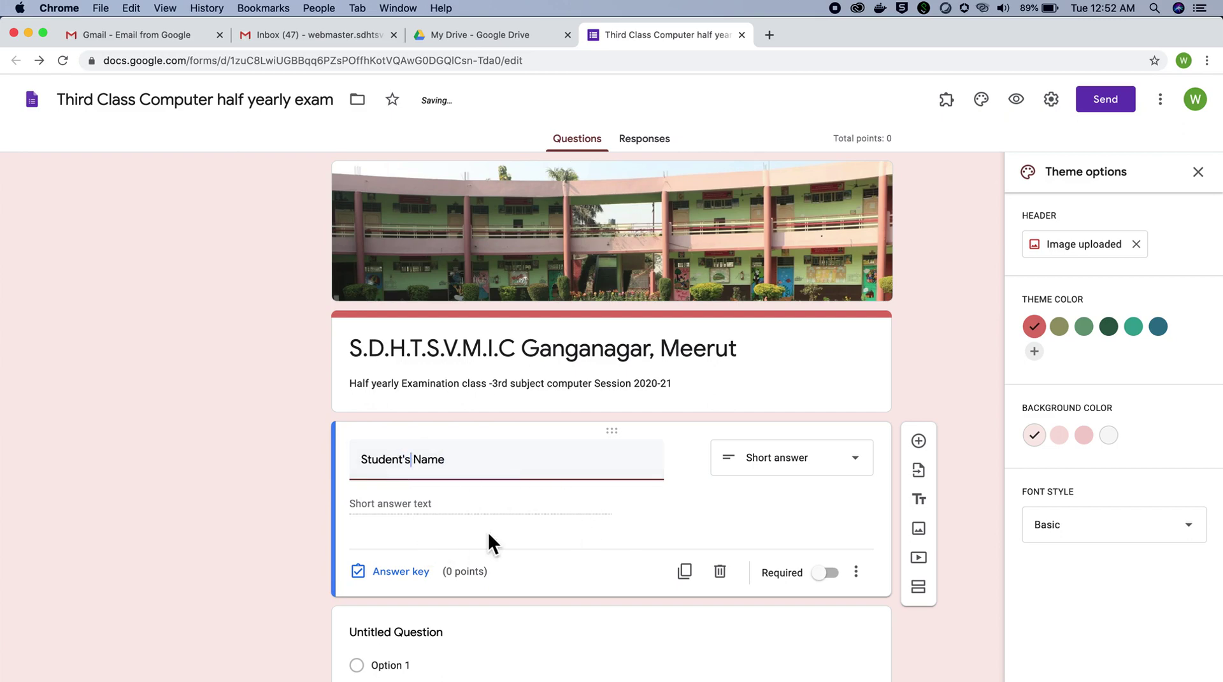
Step: Mark the Student's Name question as required
{"action": "scroll", "coordinate": [543, 529], "scroll_direction": "down", "scroll_amount": 2}
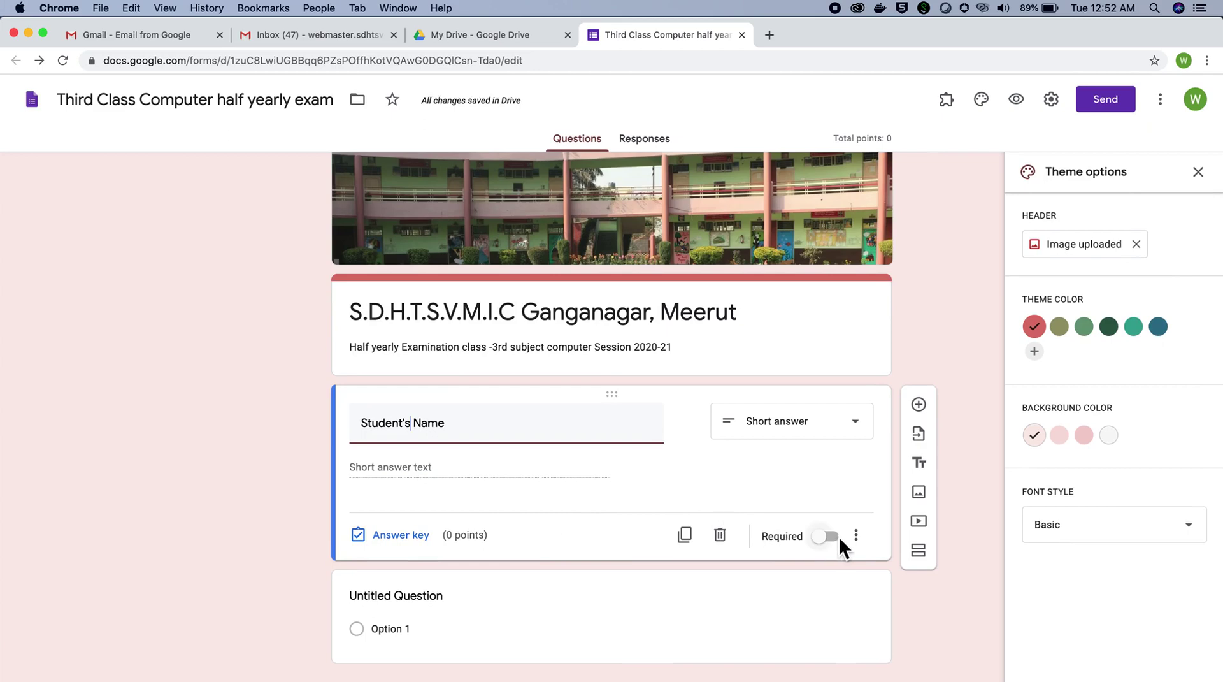
{"action": "left_click", "coordinate": [837, 535]}
{"action": "scroll", "coordinate": [731, 560], "scroll_direction": "down", "scroll_amount": 1}
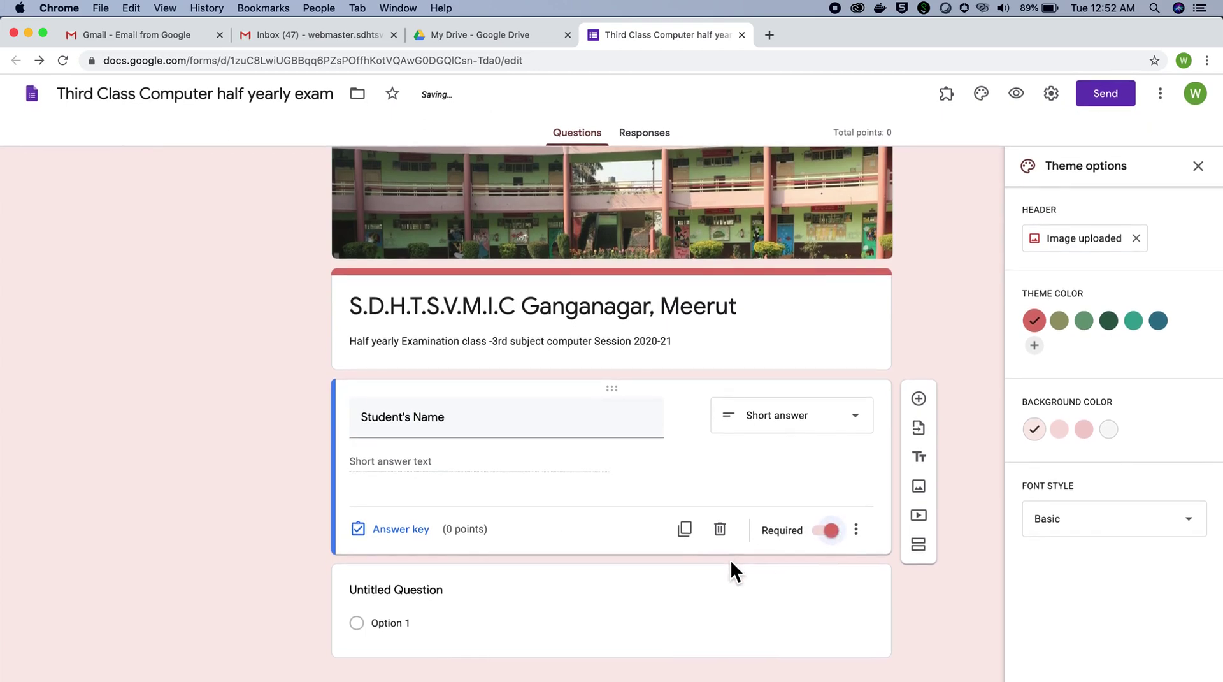
{"action": "scroll", "coordinate": [943, 619], "scroll_direction": "up", "scroll_amount": 1}
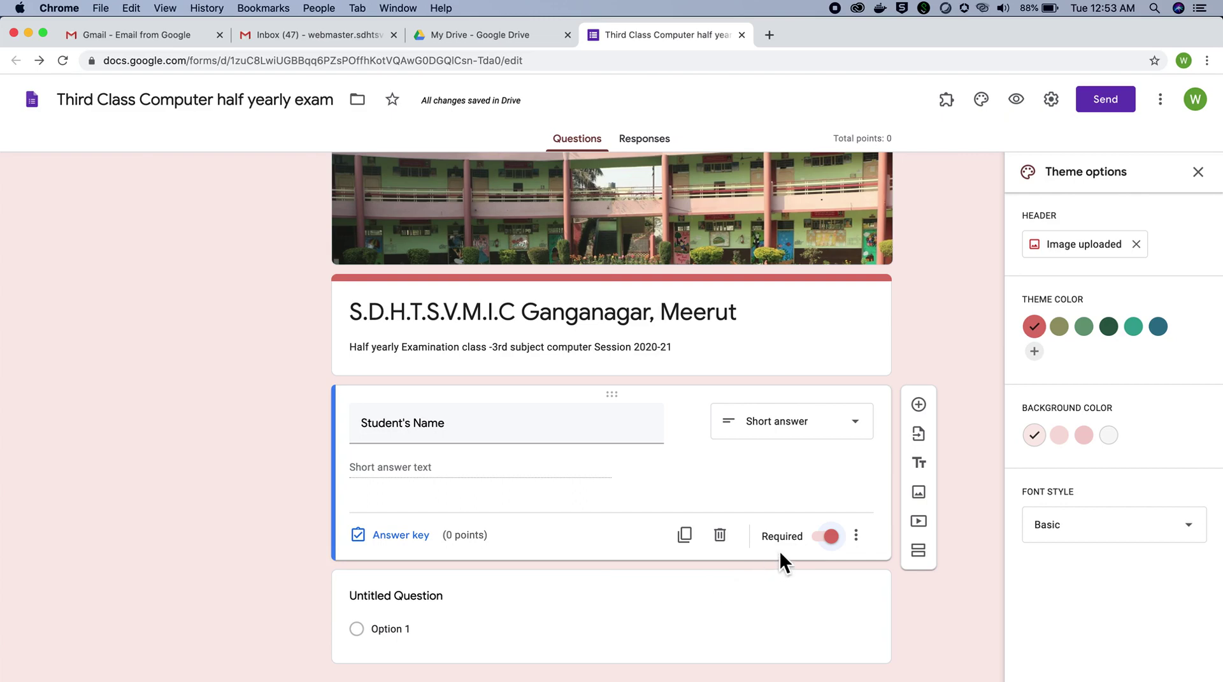
Step: Add a question below Student's Name titled 'Father's Name'
{"action": "left_click", "coordinate": [919, 403]}
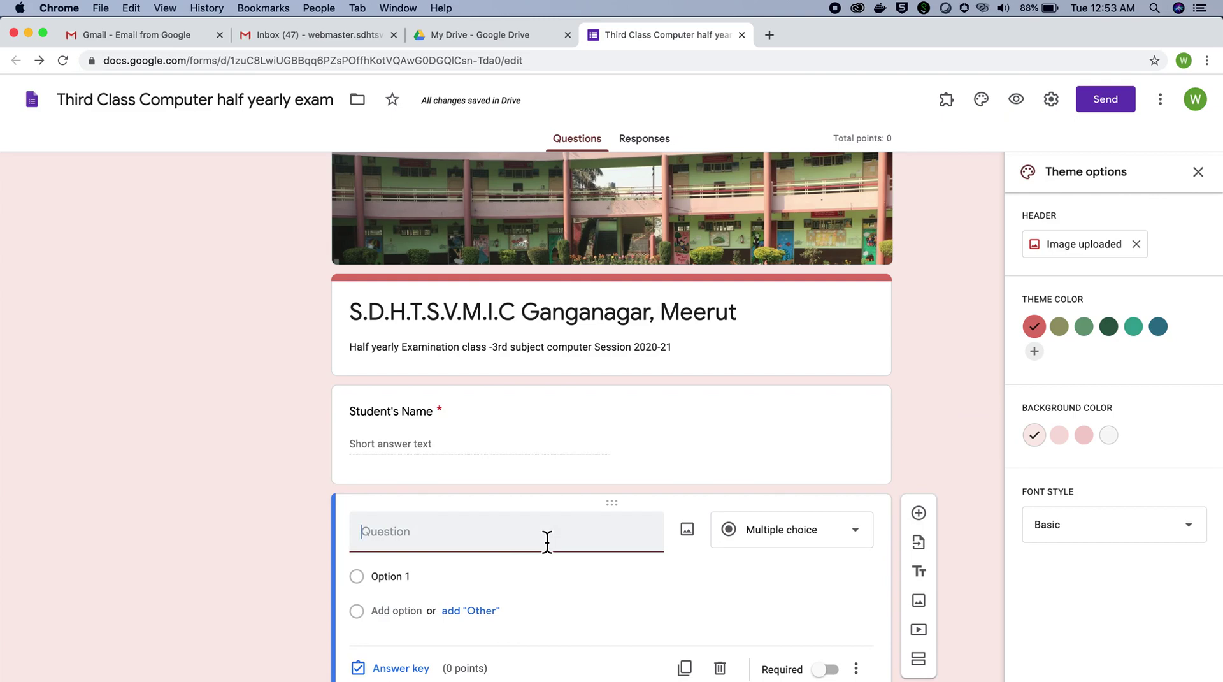
{"action": "type", "text": "Fathe"}
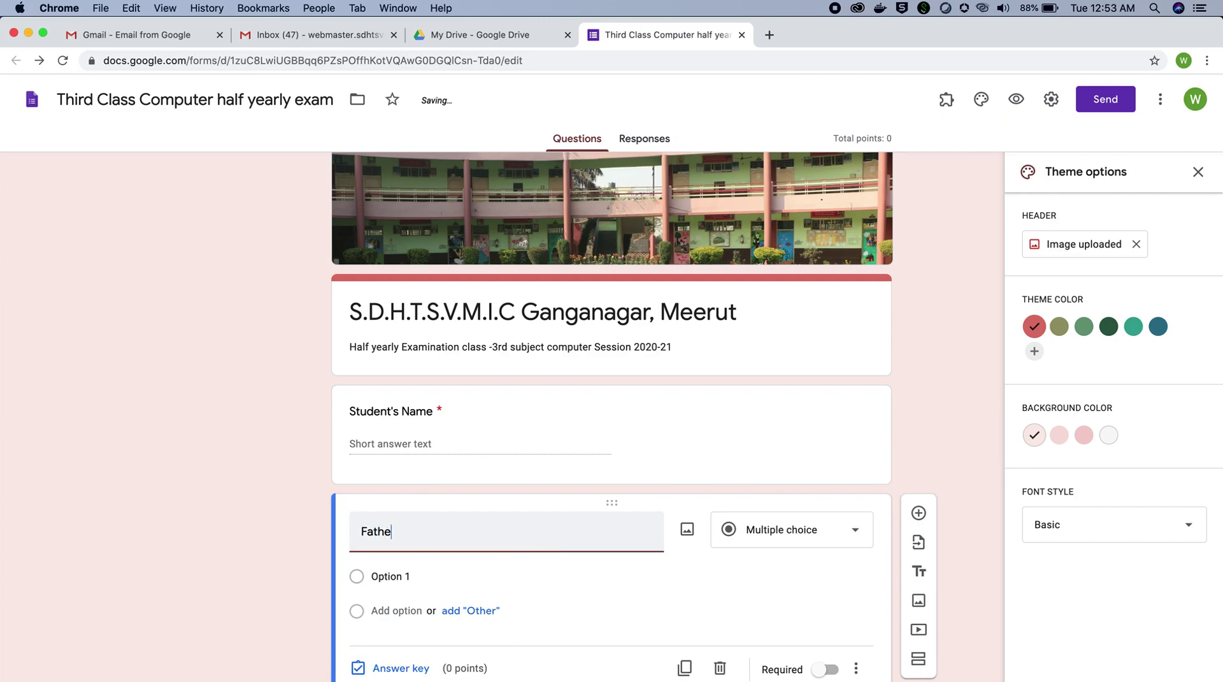
{"action": "type", "text": "r's"}
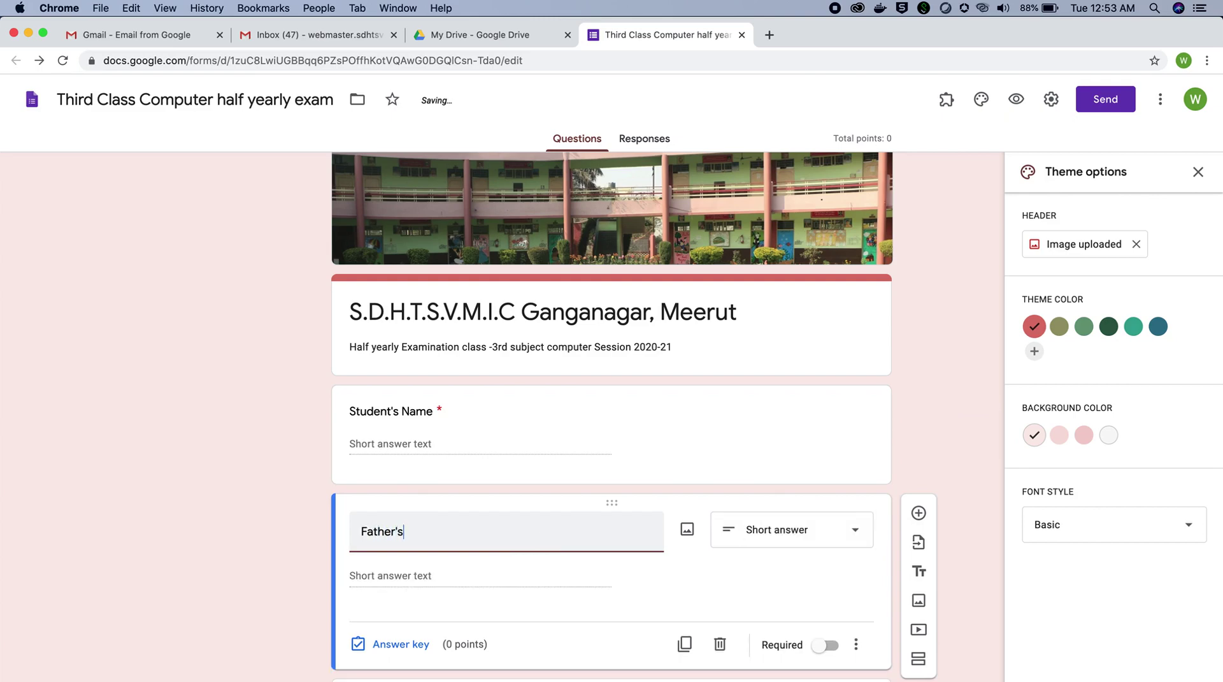
{"action": "type", "text": "Name"}
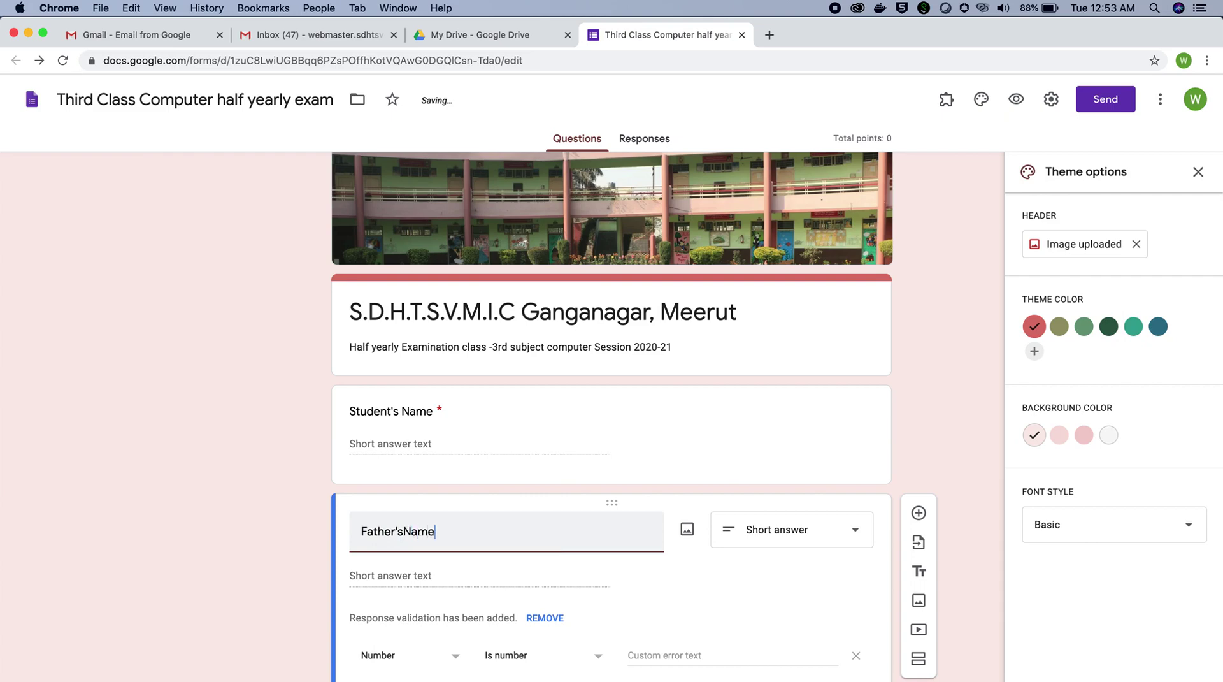
{"action": "key", "text": "BackSpace"}
{"action": "key", "text": "BackSpace"}
{"action": "key", "text": "BackSpace"}
{"action": "key", "text": "BackSpace"}
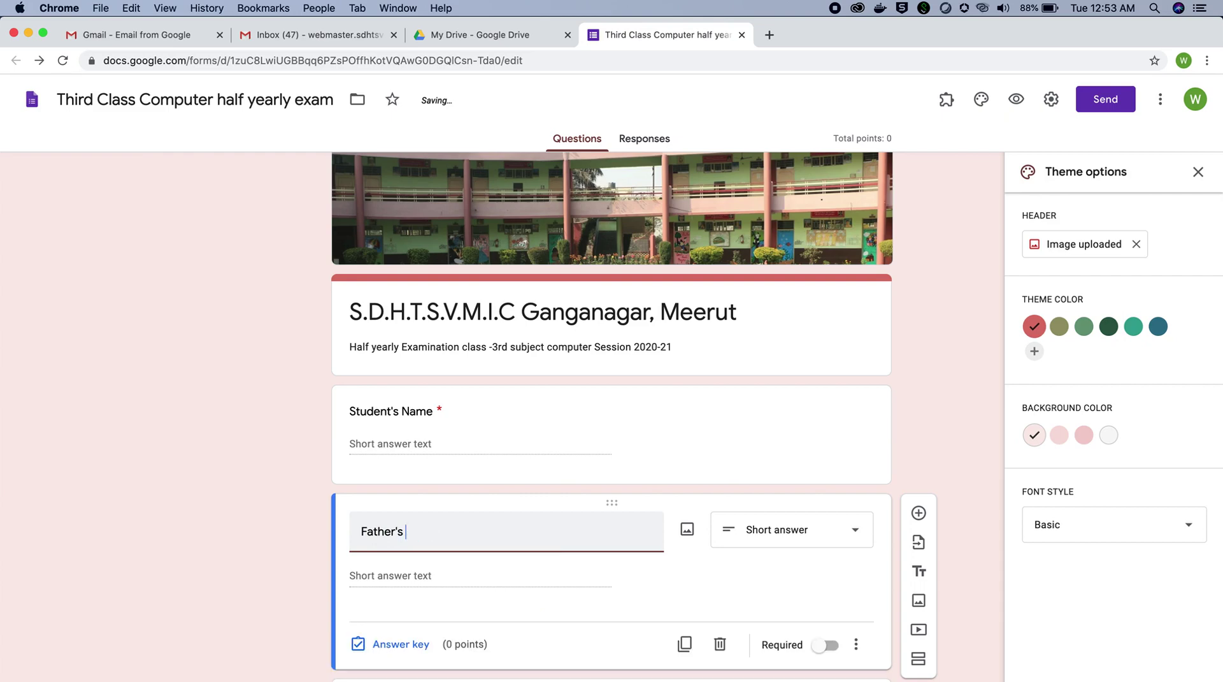
{"action": "type", "text": "me"}
{"action": "key", "text": "BackSpace"}
{"action": "key", "text": "BackSpace"}
{"action": "type", "text": "ame"}
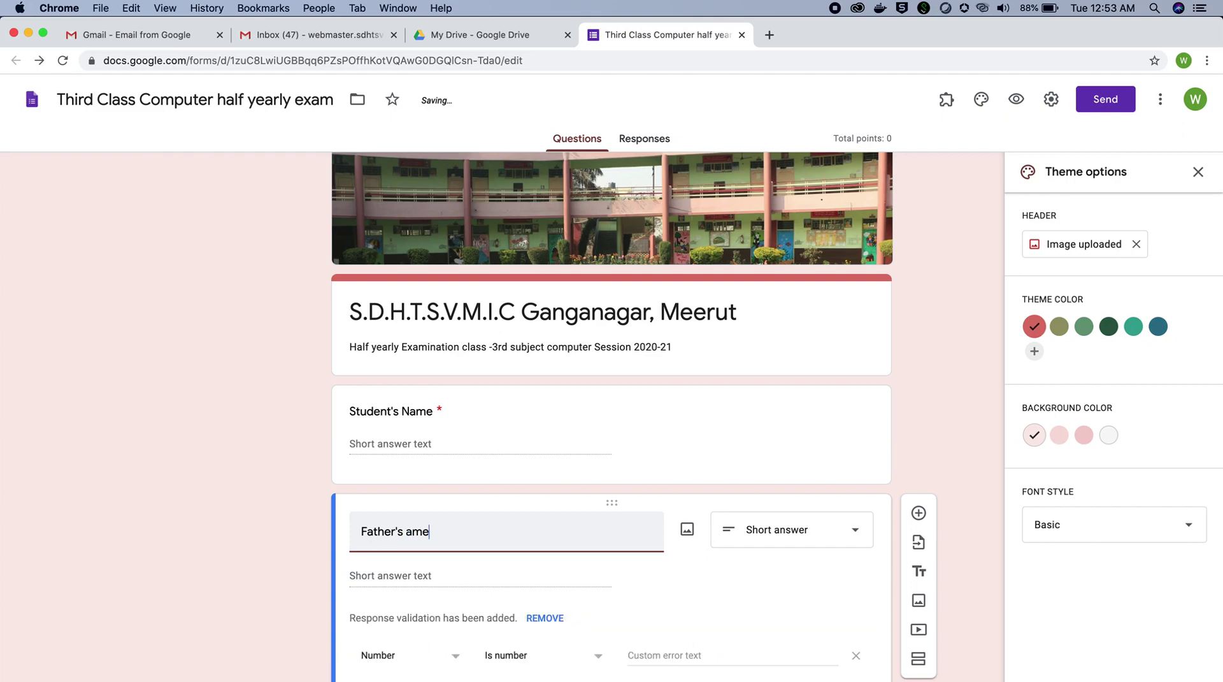
{"action": "key", "text": "BackSpace"}
{"action": "key", "text": "BackSpace"}
{"action": "key", "text": "BackSpace"}
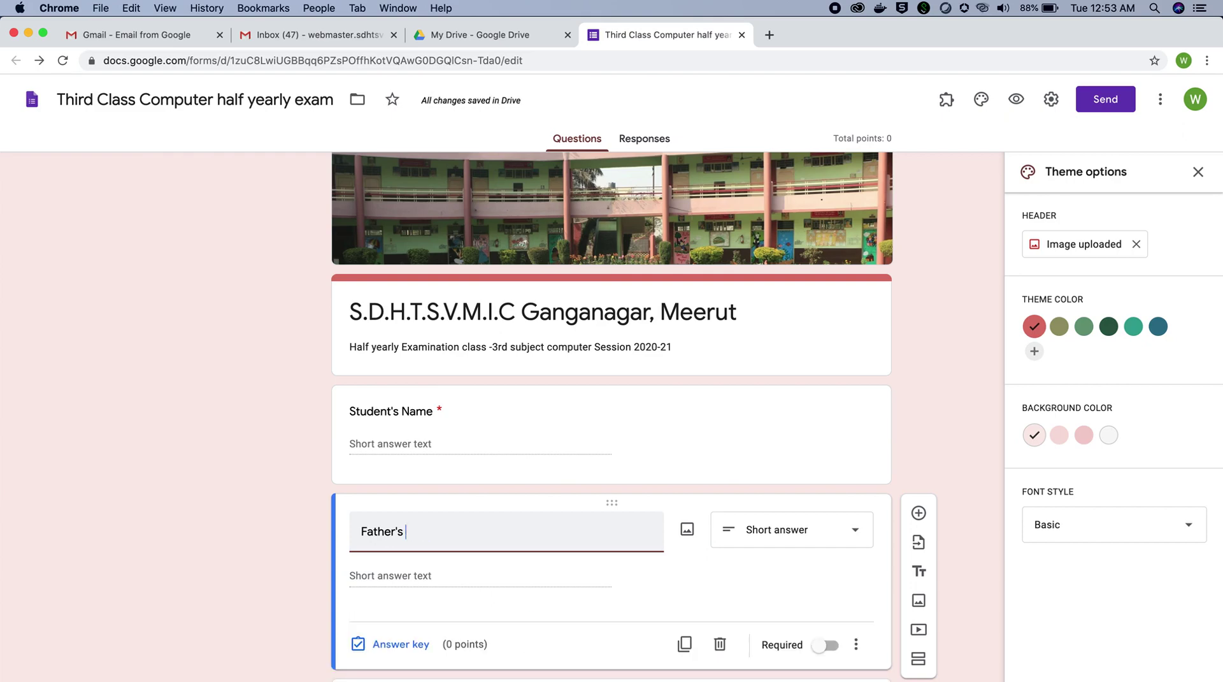
{"action": "type", "text": "Name"}
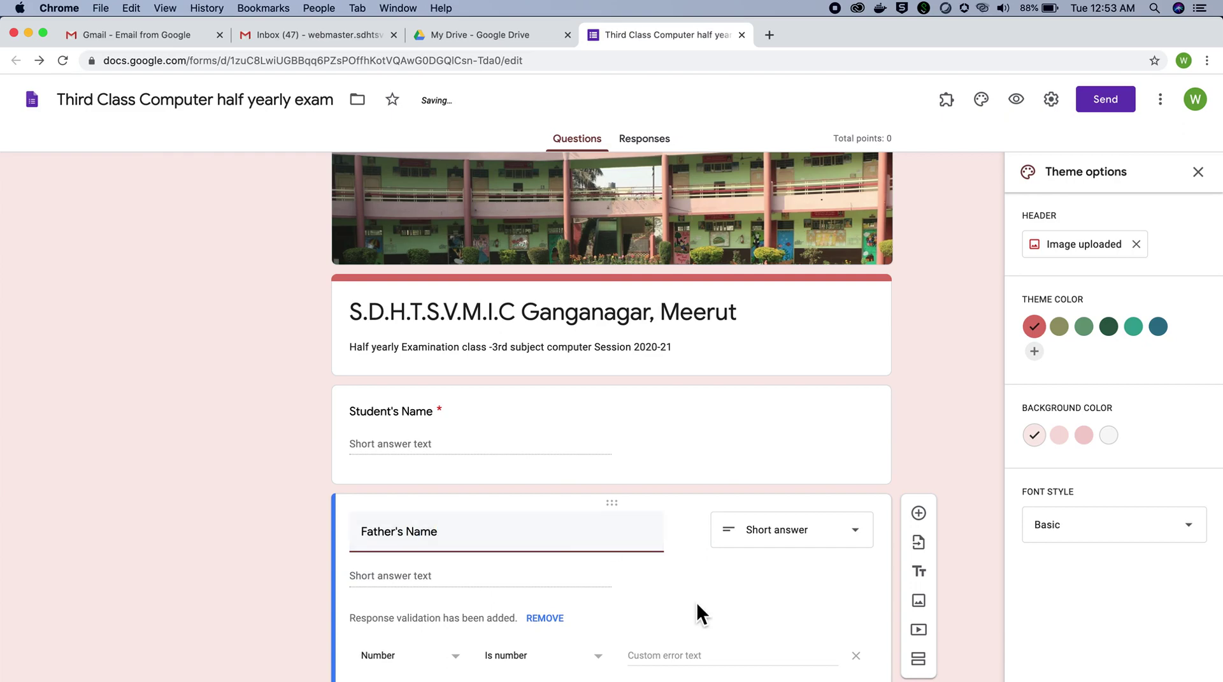
Step: Make Father's Name a required short-answer question
{"action": "scroll", "coordinate": [697, 603], "scroll_direction": "down", "scroll_amount": 3}
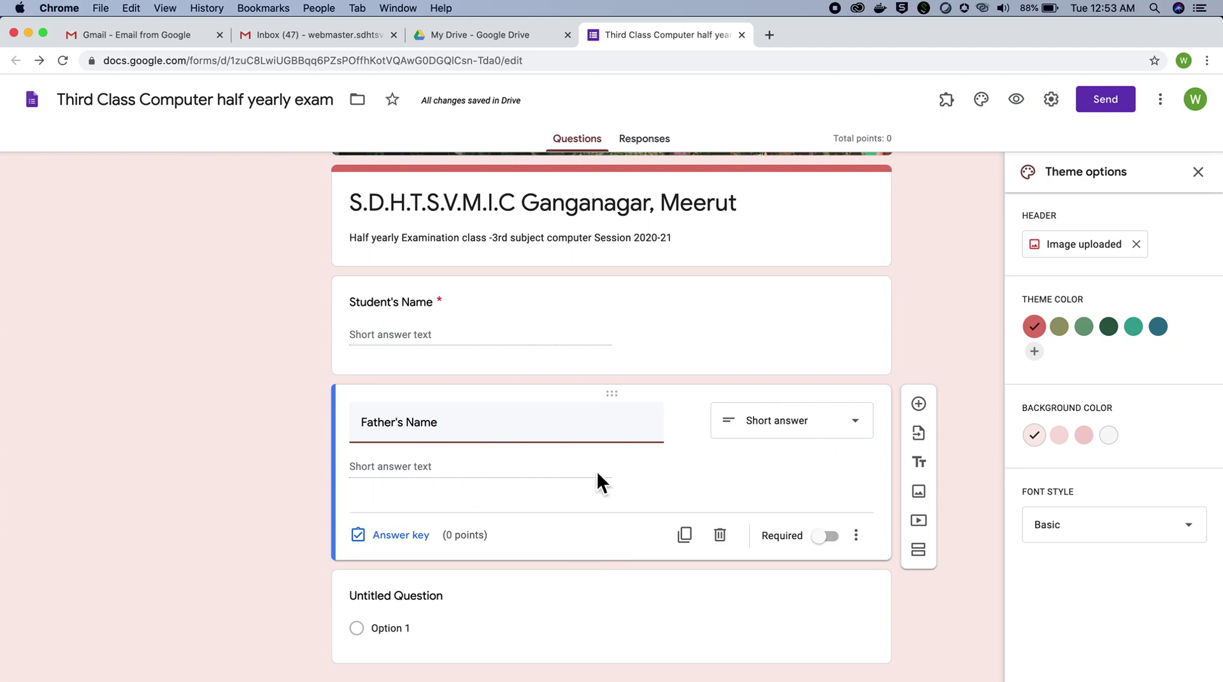
{"action": "left_click", "coordinate": [778, 426]}
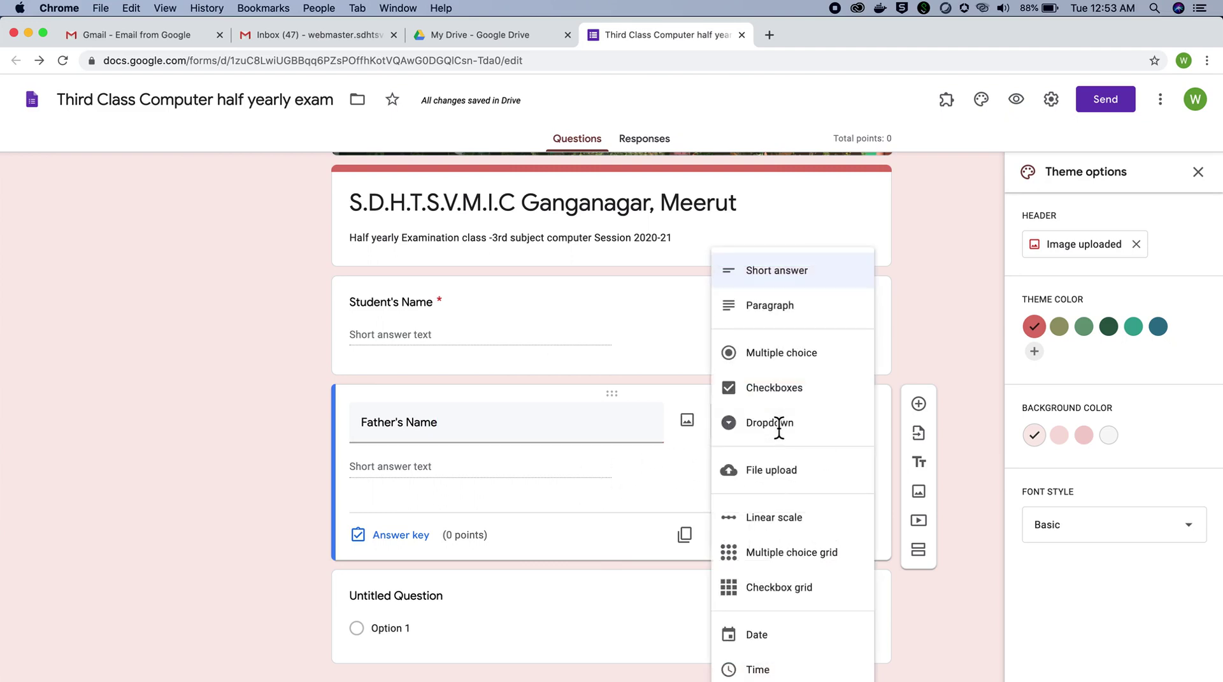
{"action": "left_click", "coordinate": [789, 273]}
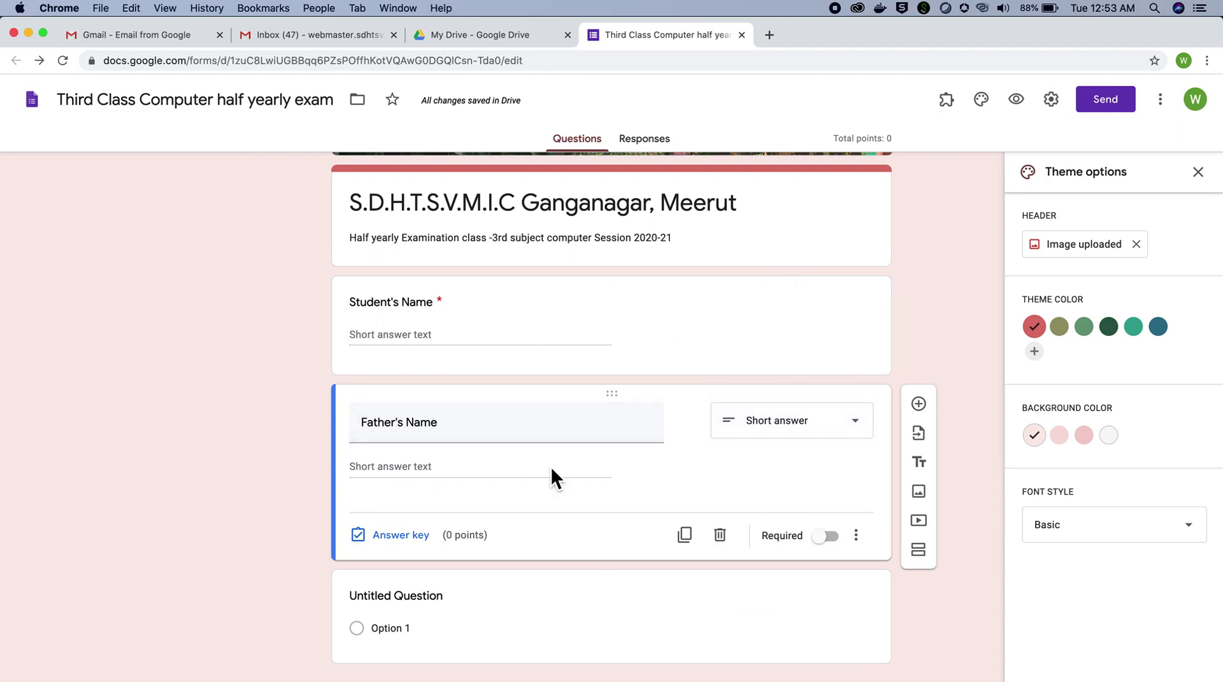
{"action": "left_click", "coordinate": [830, 535]}
Step: Add a short-answer 'Class' question below Father's Name and select the next untitled question's title
{"action": "left_click", "coordinate": [920, 403]}
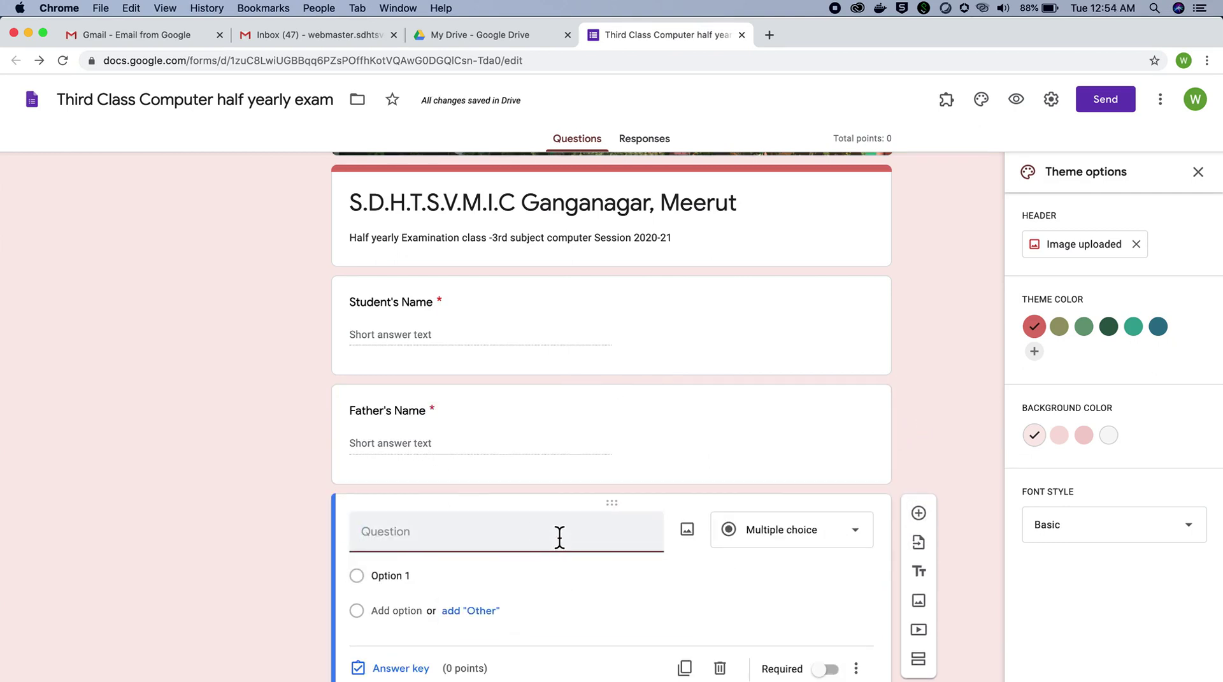
{"action": "type", "text": "Class"}
{"action": "left_click", "coordinate": [786, 534]}
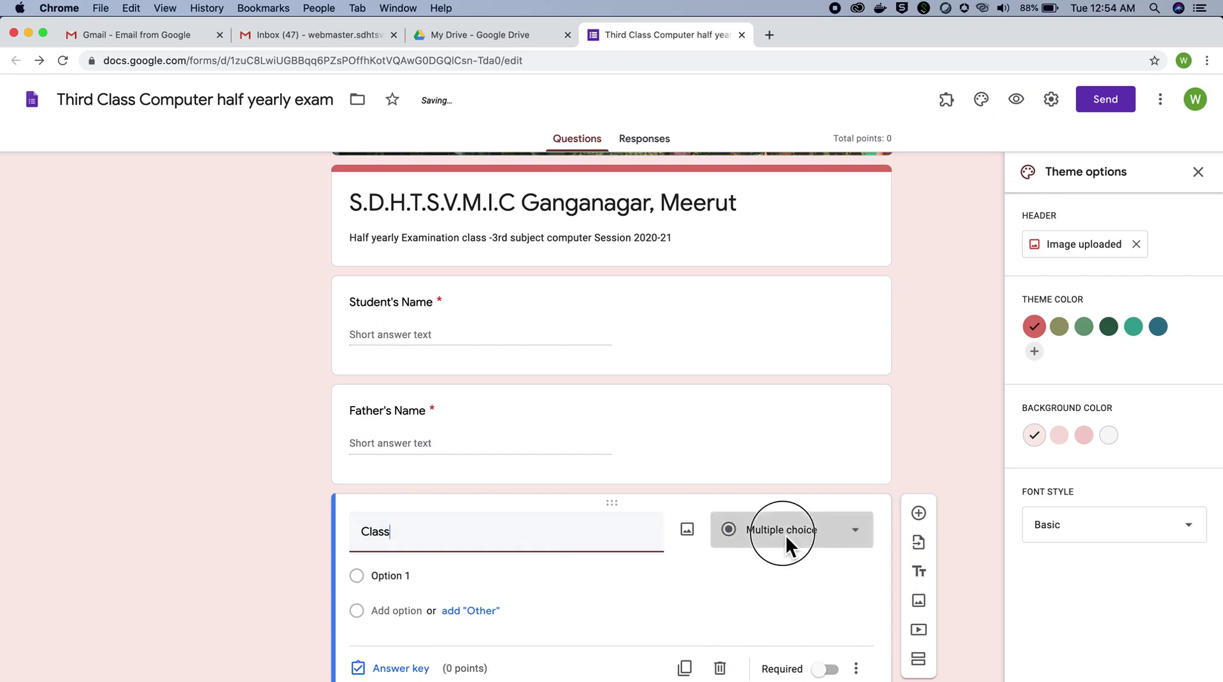
{"action": "left_click", "coordinate": [789, 276]}
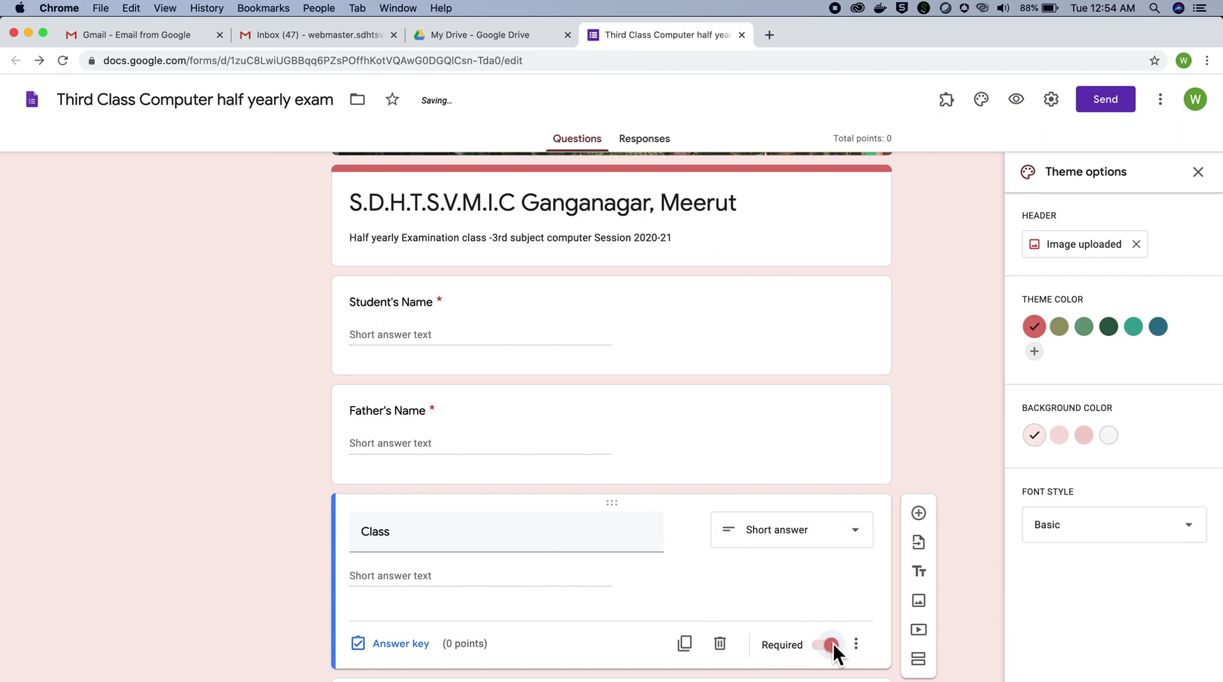
{"action": "scroll", "coordinate": [643, 606], "scroll_direction": "down", "scroll_amount": 2}
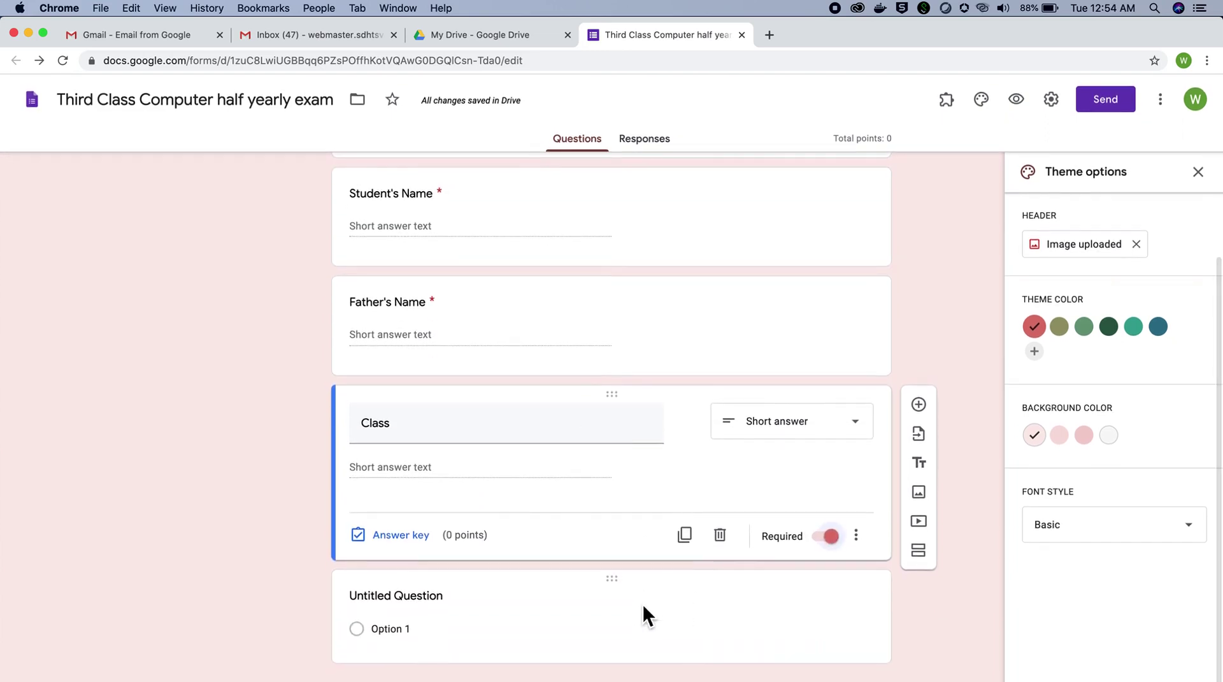
{"action": "left_click", "coordinate": [505, 600]}
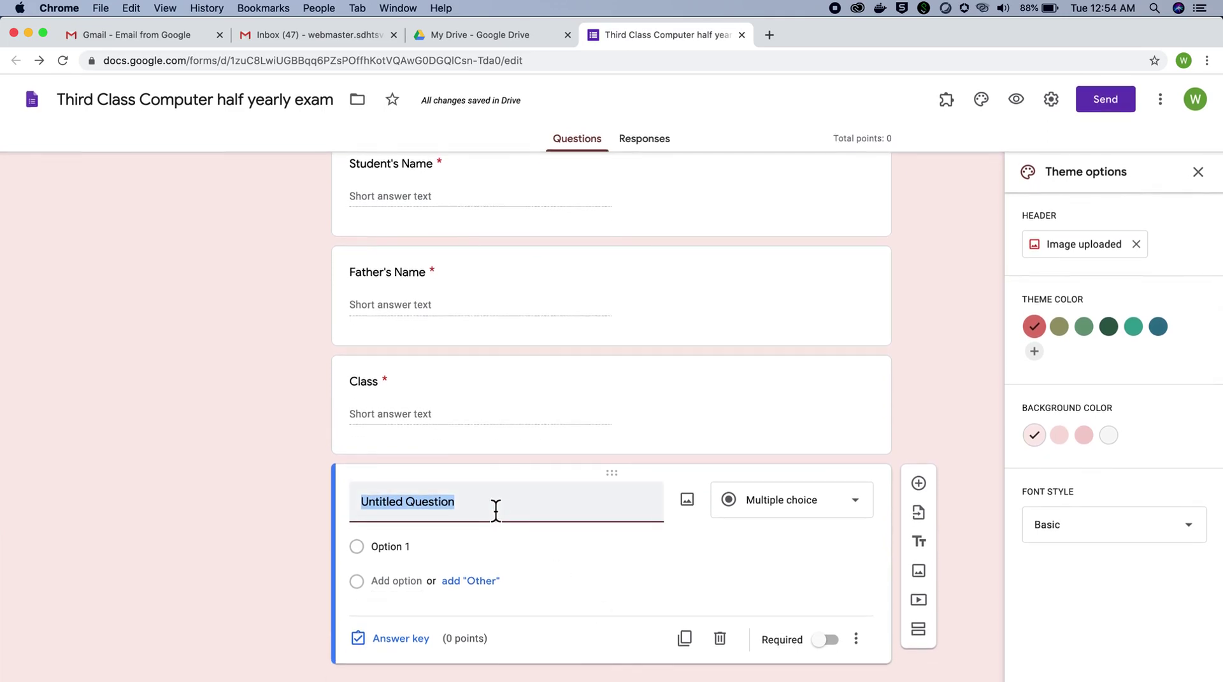
Step: Title the question 'Section' and make it a required dropdown with choices A and B
{"action": "type", "text": "Sect"}
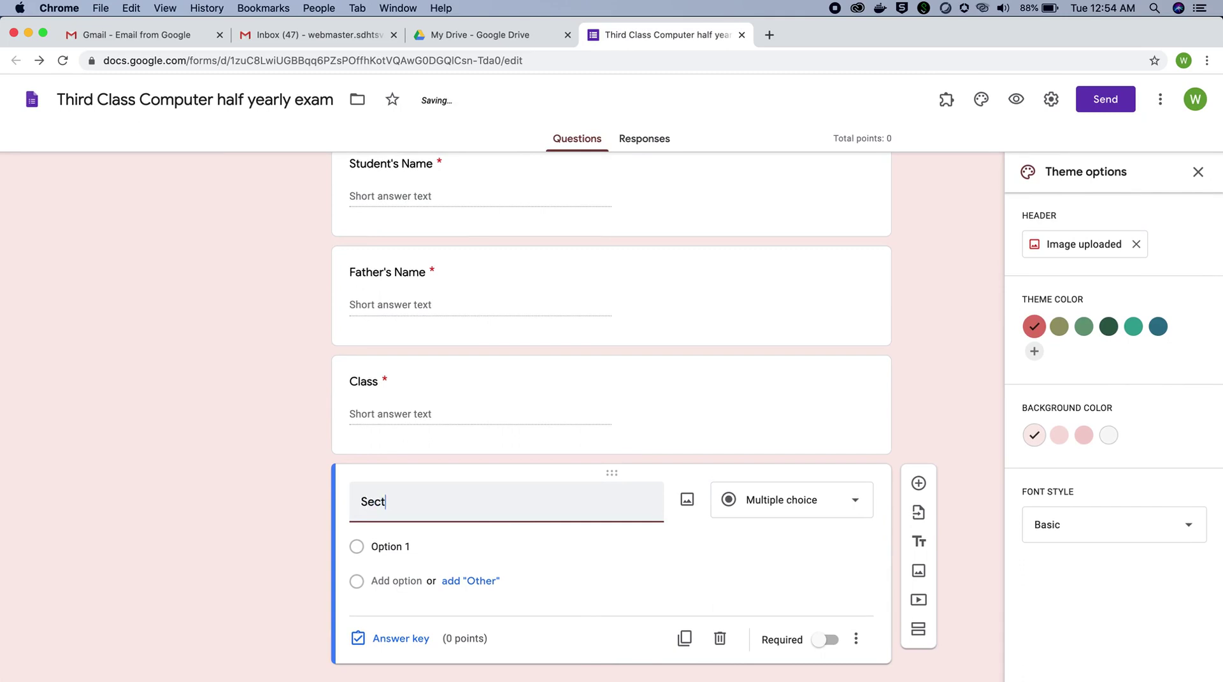
{"action": "type", "text": "ion"}
{"action": "left_click", "coordinate": [785, 490]}
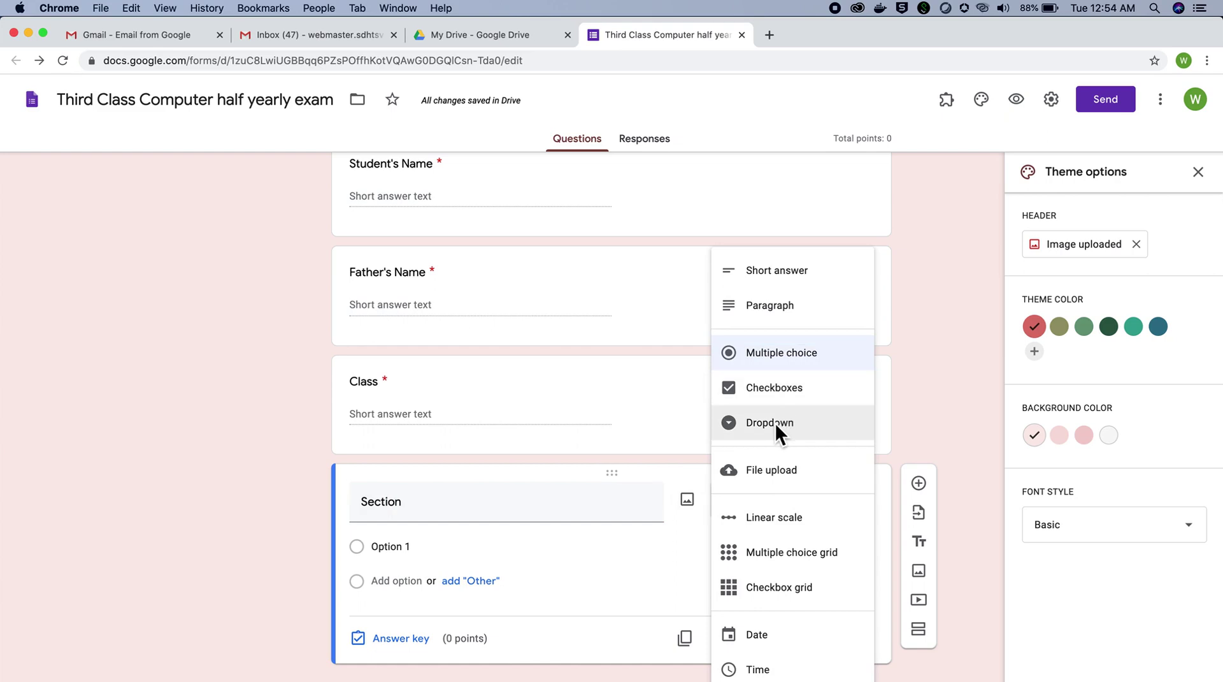
{"action": "left_click", "coordinate": [775, 423]}
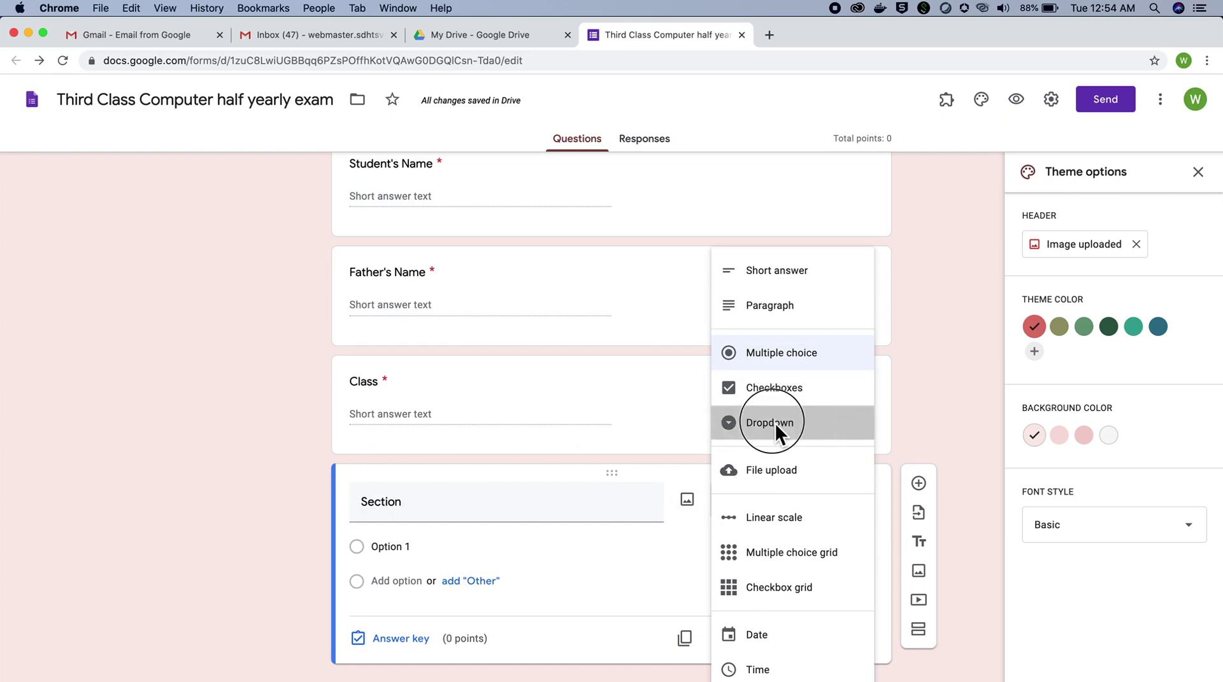
{"action": "left_click", "coordinate": [411, 552]}
{"action": "type", "text": "A"}
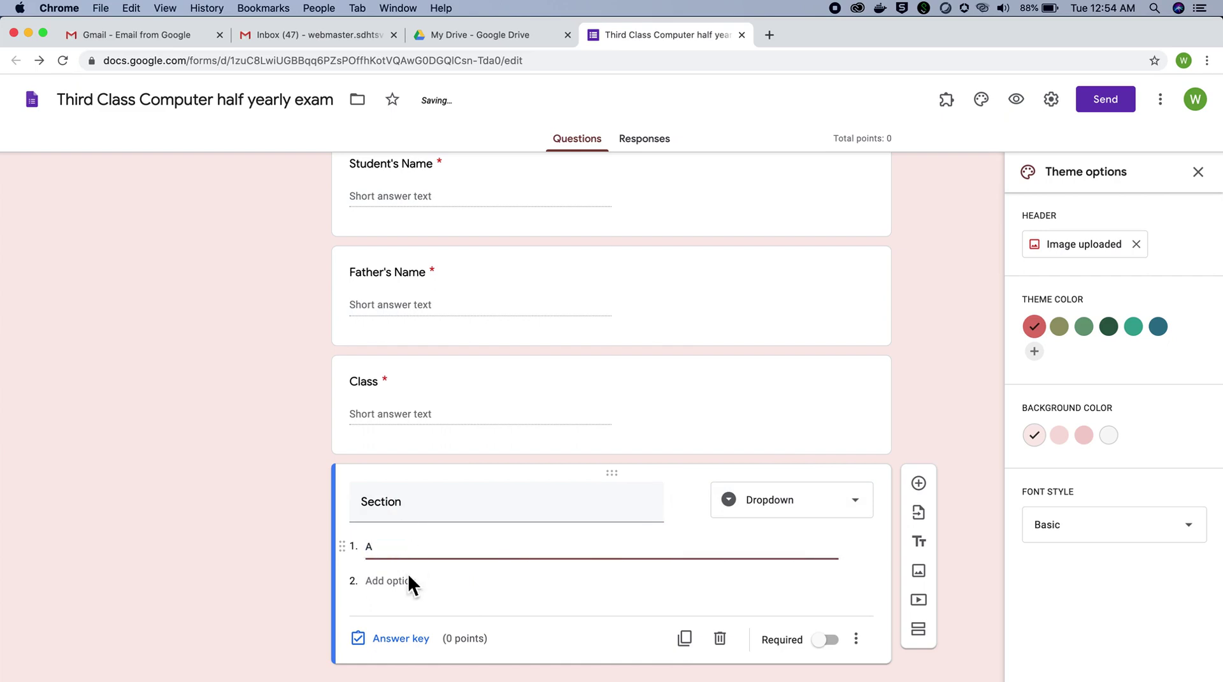
{"action": "left_click", "coordinate": [403, 581]}
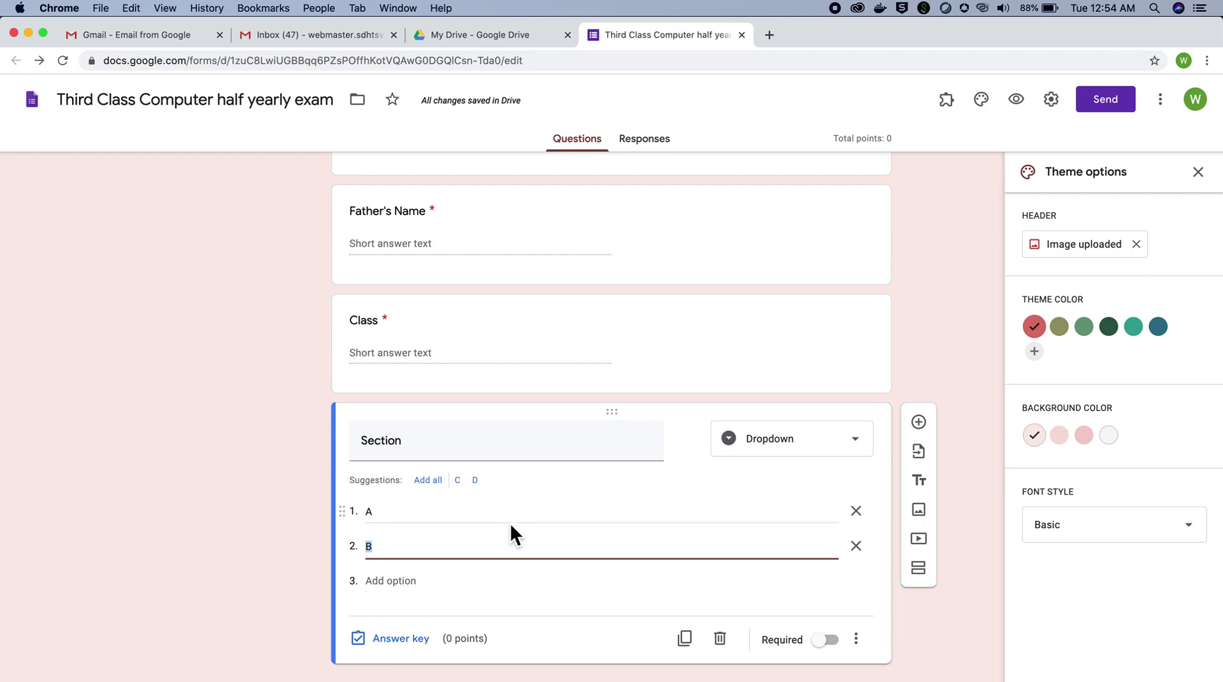
{"action": "left_click", "coordinate": [836, 639]}
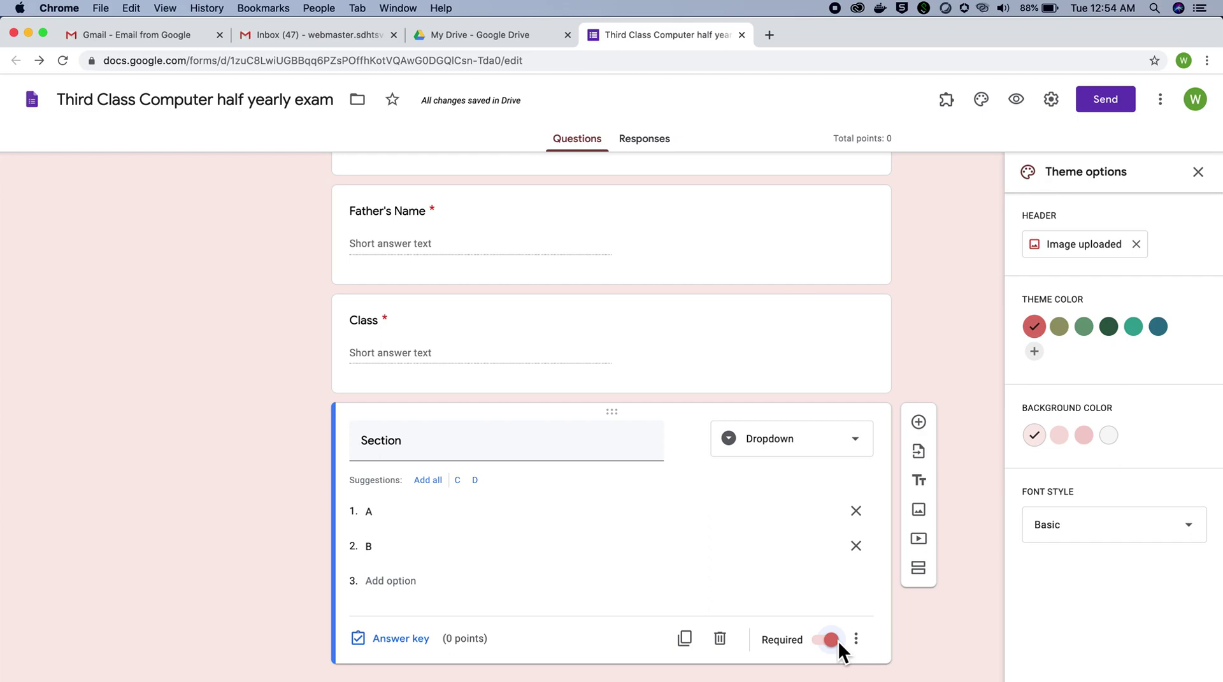
{"action": "scroll", "coordinate": [838, 640], "scroll_direction": "down", "scroll_amount": 1}
{"action": "scroll", "coordinate": [922, 652], "scroll_direction": "down", "scroll_amount": 1}
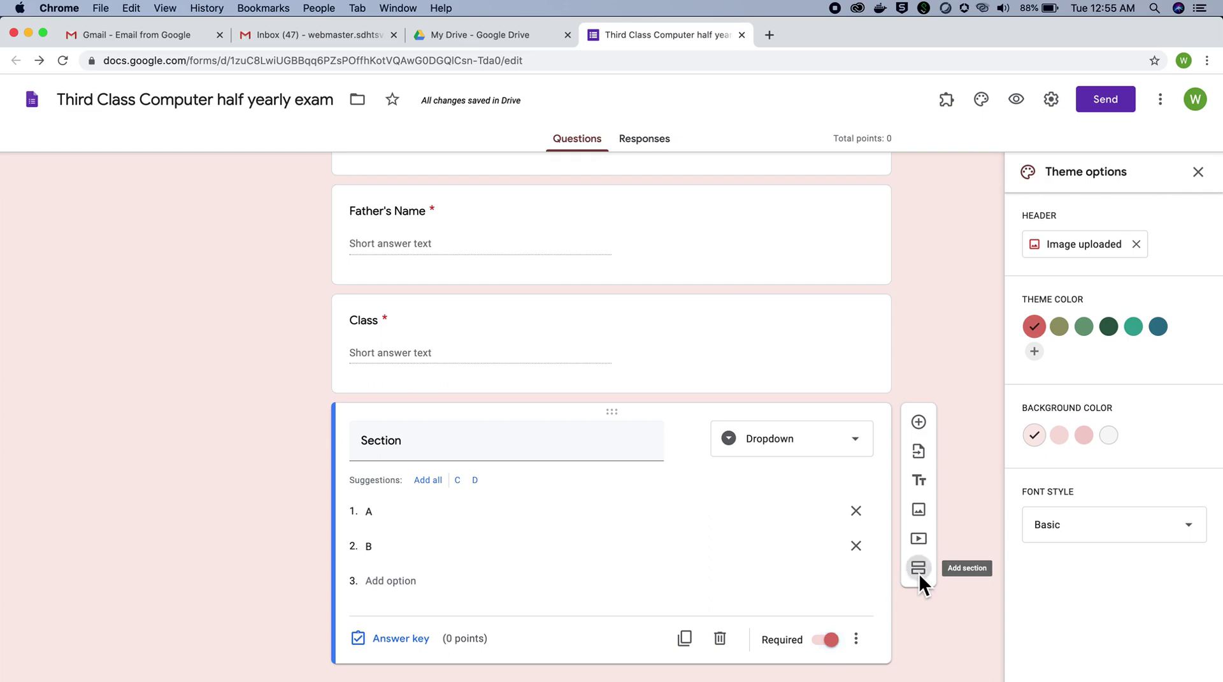
Step: Add a new section titled 'Half Yearly Exam Class 3rd Subject Computer'
{"action": "left_click", "coordinate": [919, 568]}
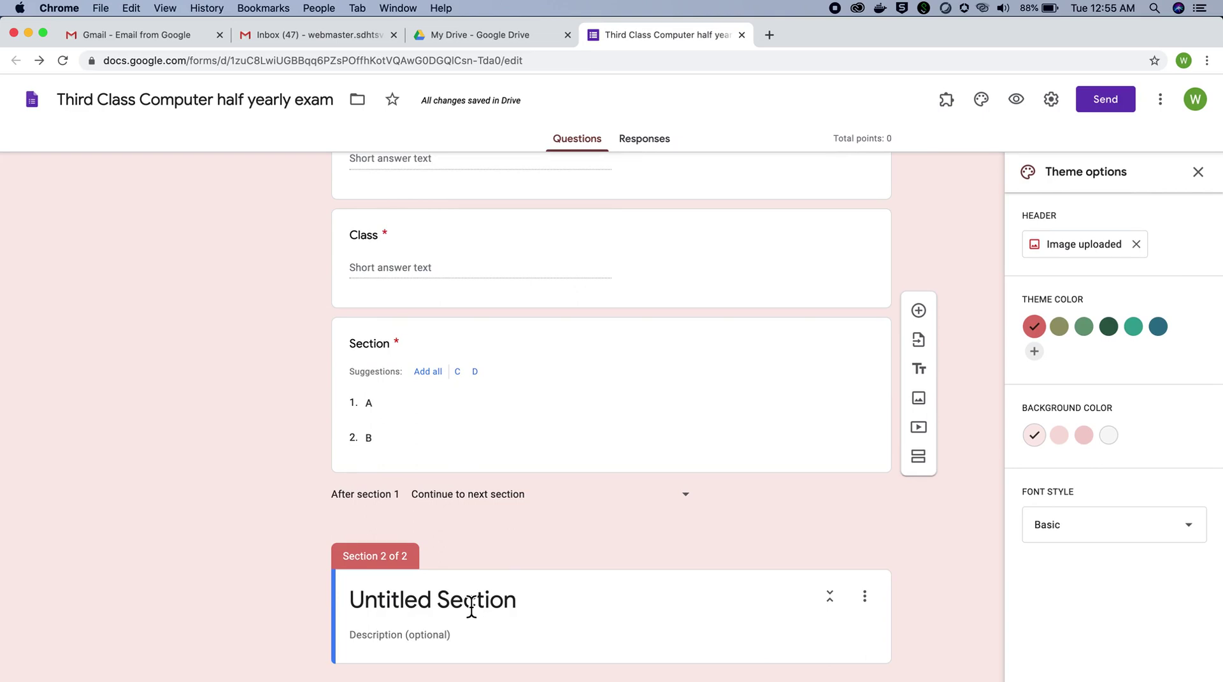
{"action": "left_click", "coordinate": [420, 604]}
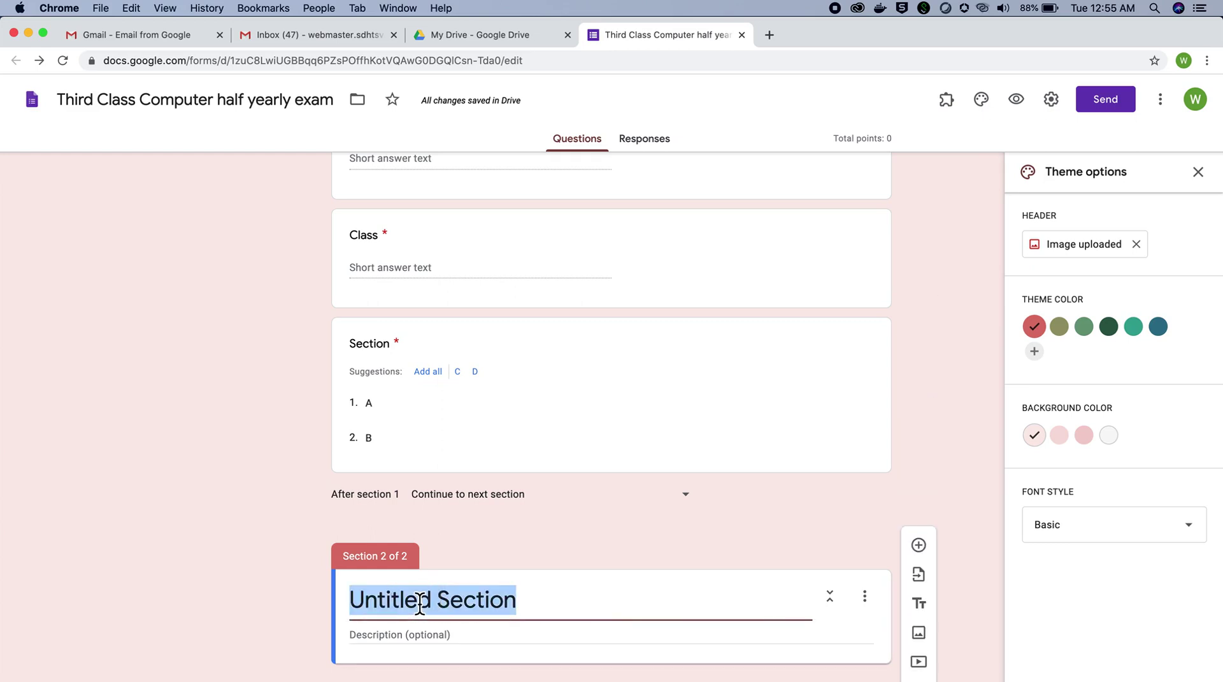
{"action": "type", "text": "Hal"}
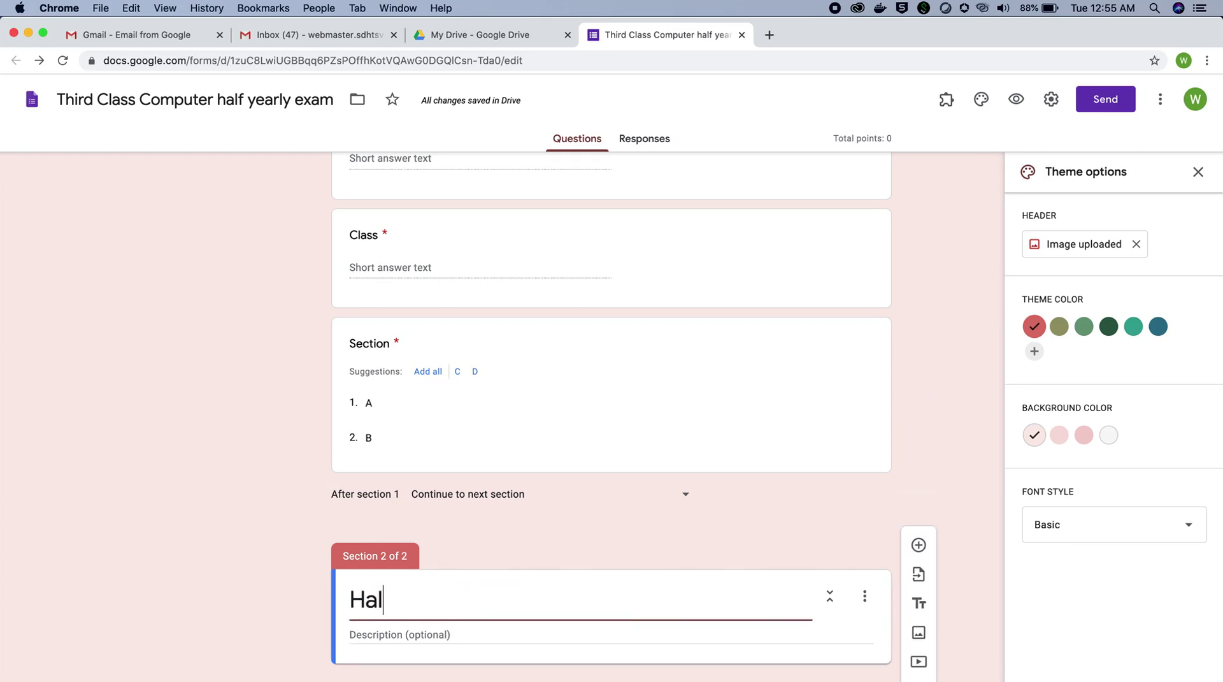
{"action": "type", "text": "f Yearly Exam"}
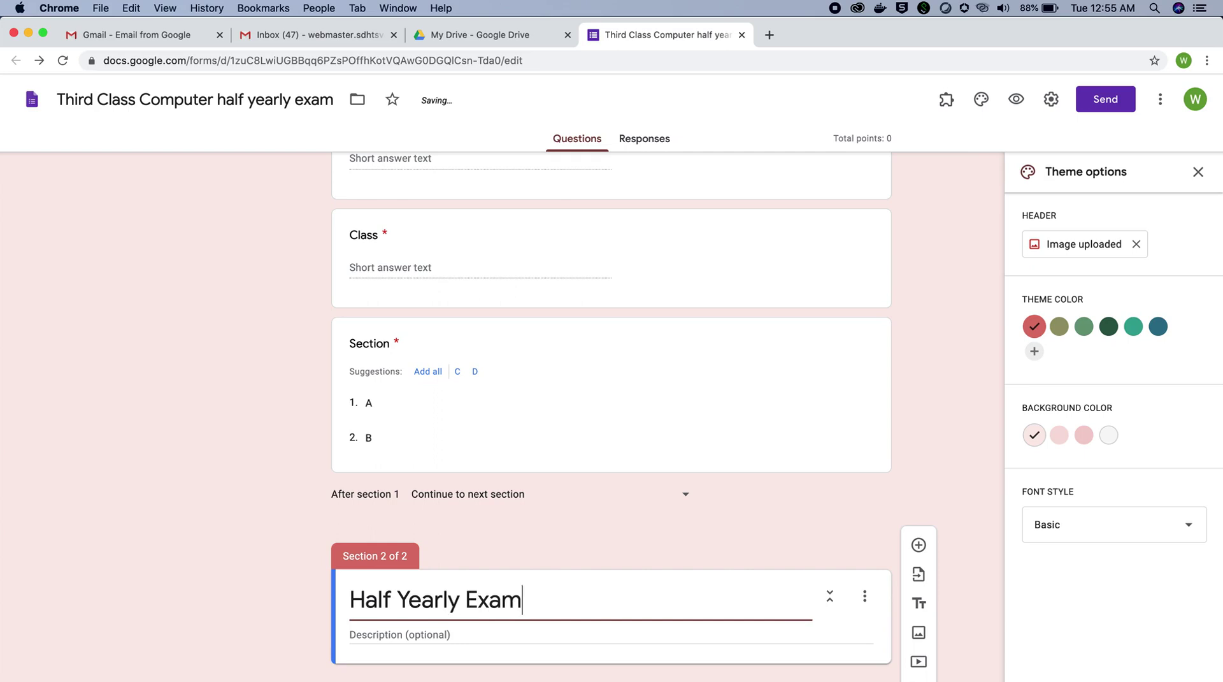
{"action": "type", "text": " Class 3rd"}
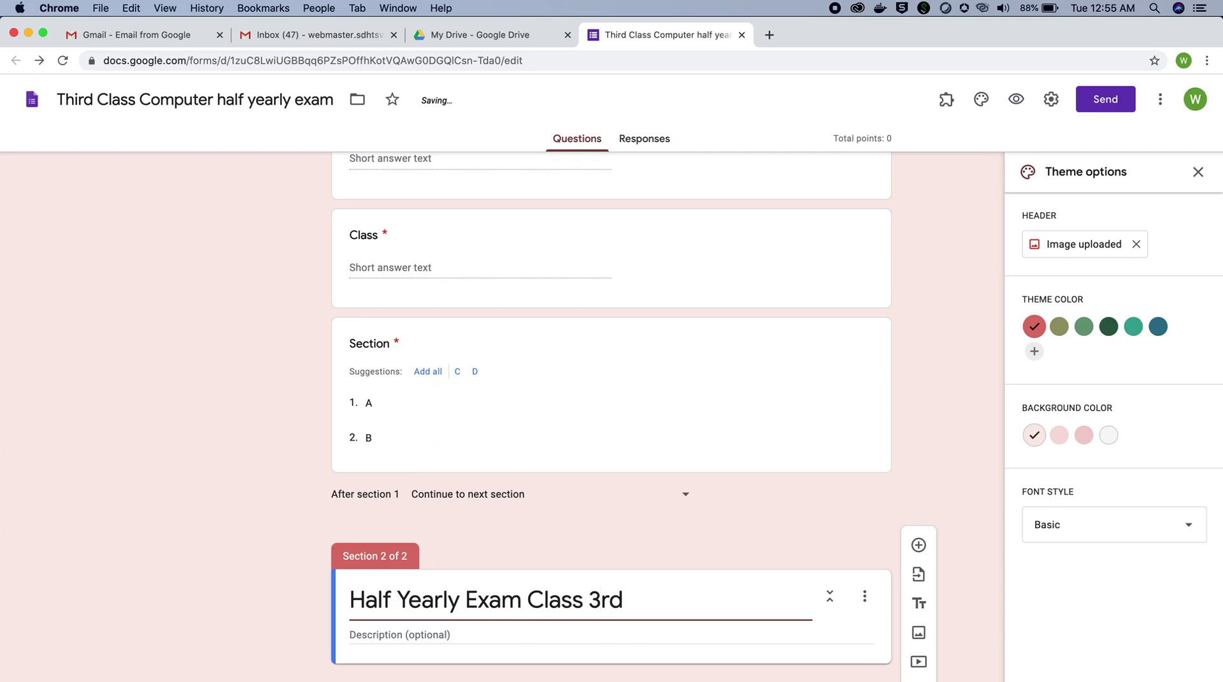
{"action": "type", "text": " Sub"}
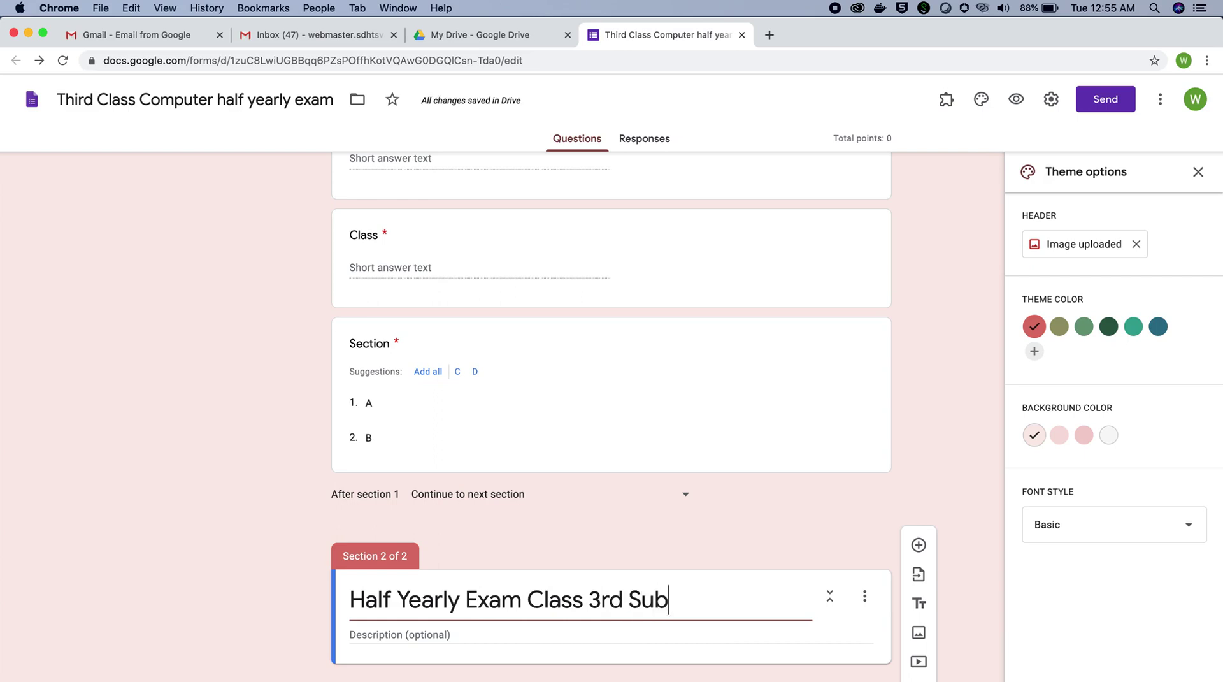
{"action": "type", "text": "ject Com"}
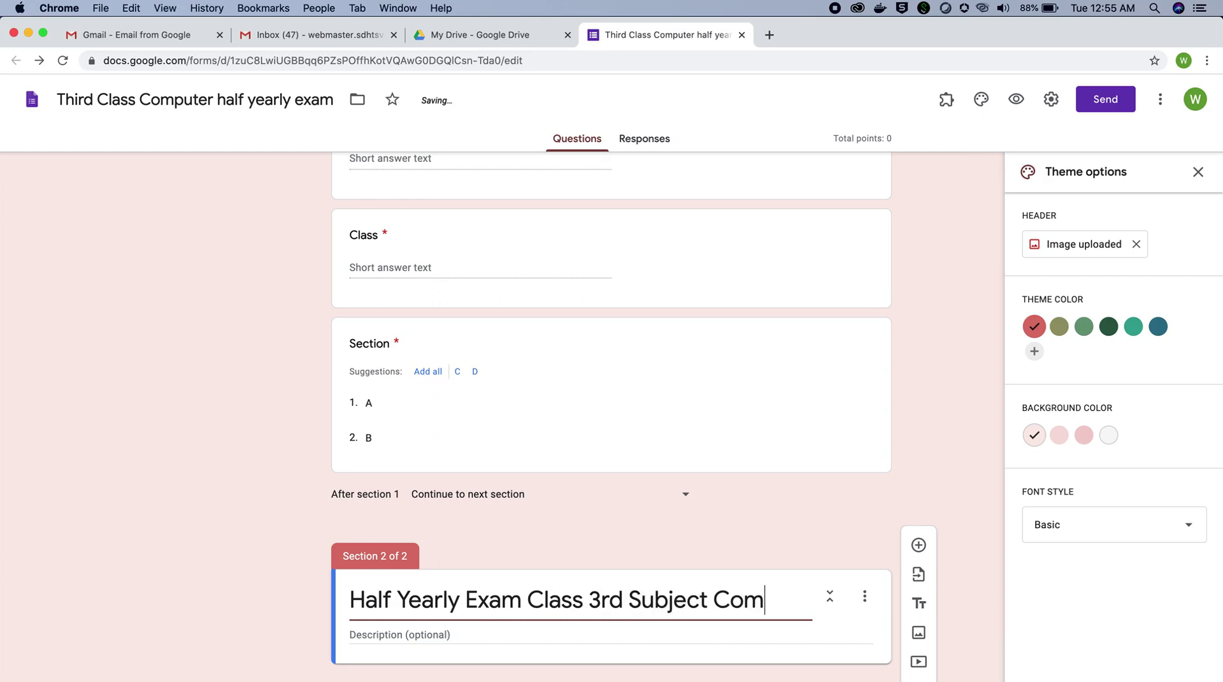
{"action": "type", "text": "puter"}
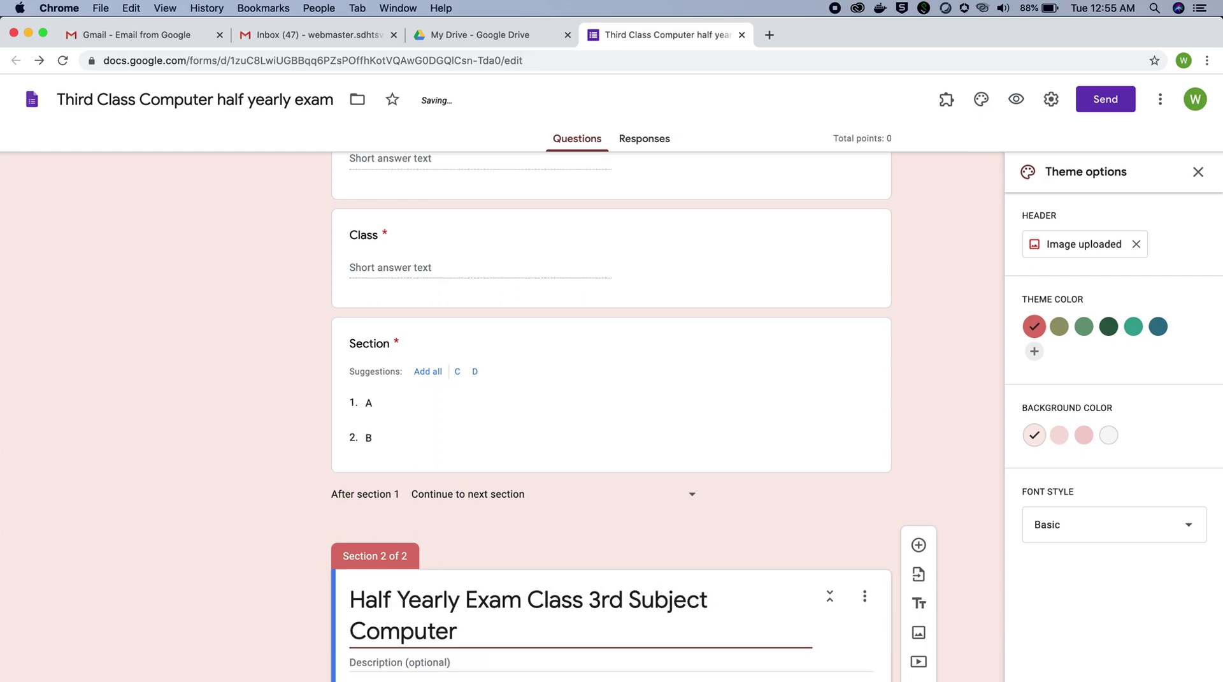
{"action": "scroll", "coordinate": [724, 534], "scroll_direction": "down", "scroll_amount": 1}
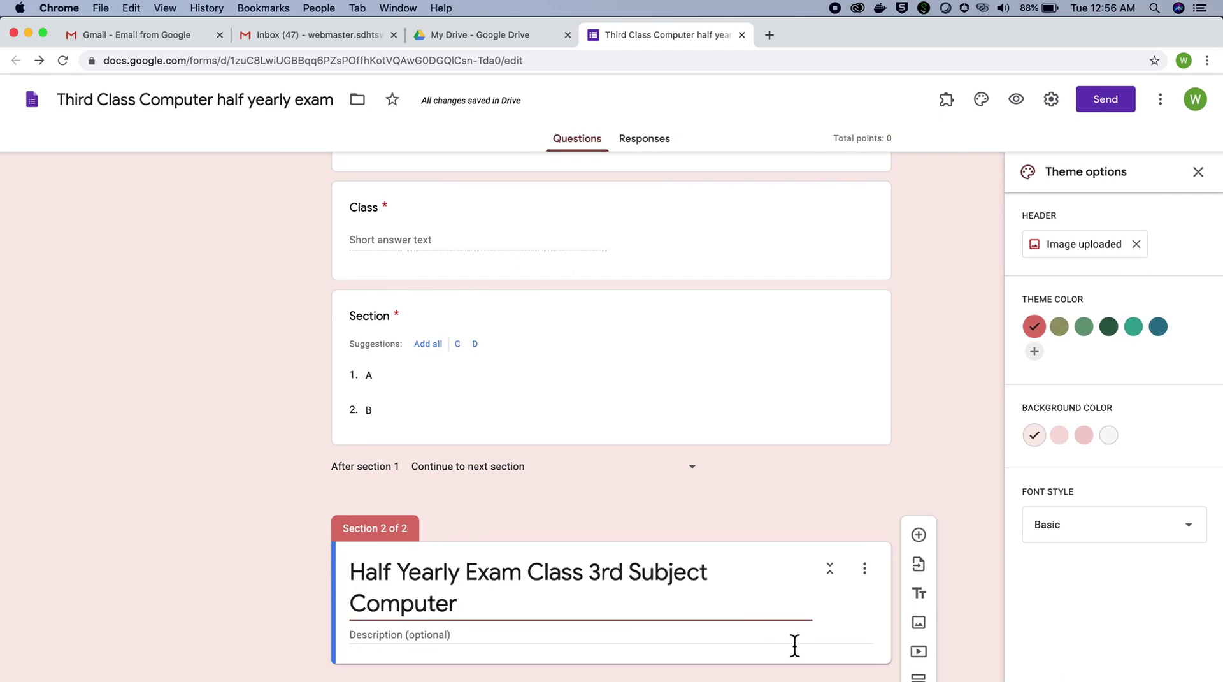
Step: Add a multiple-choice question '1. What is Computer?' to the second section
{"action": "left_click", "coordinate": [925, 536]}
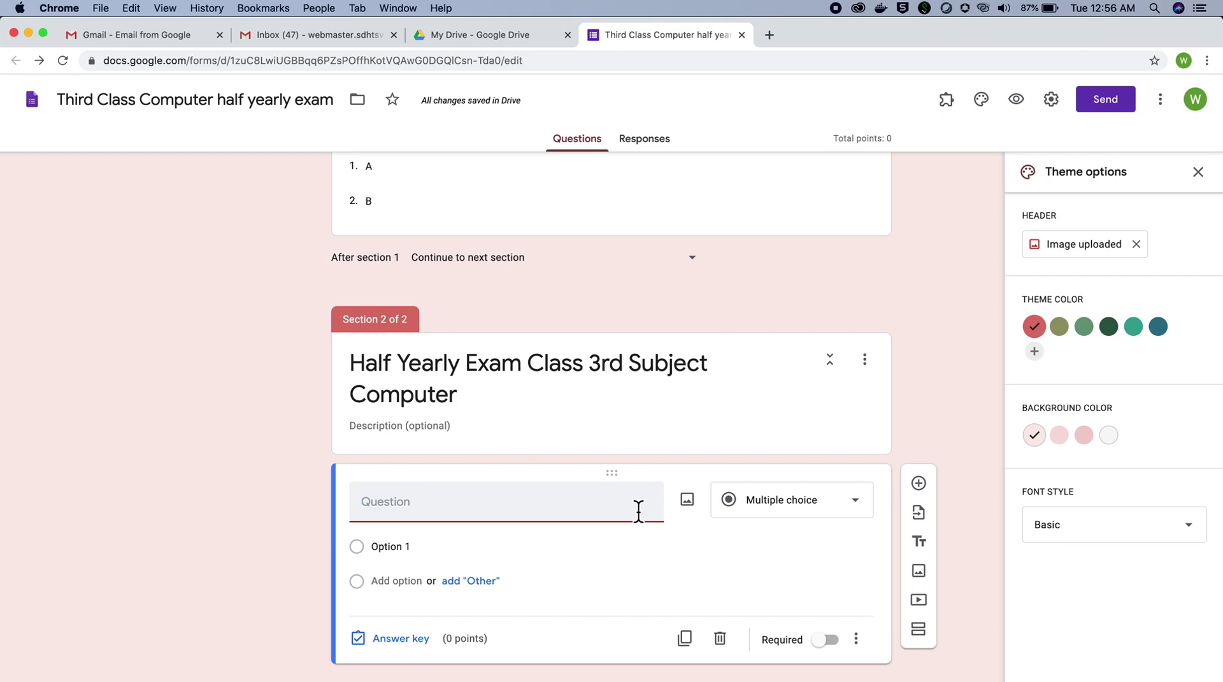
{"action": "left_click", "coordinate": [802, 510]}
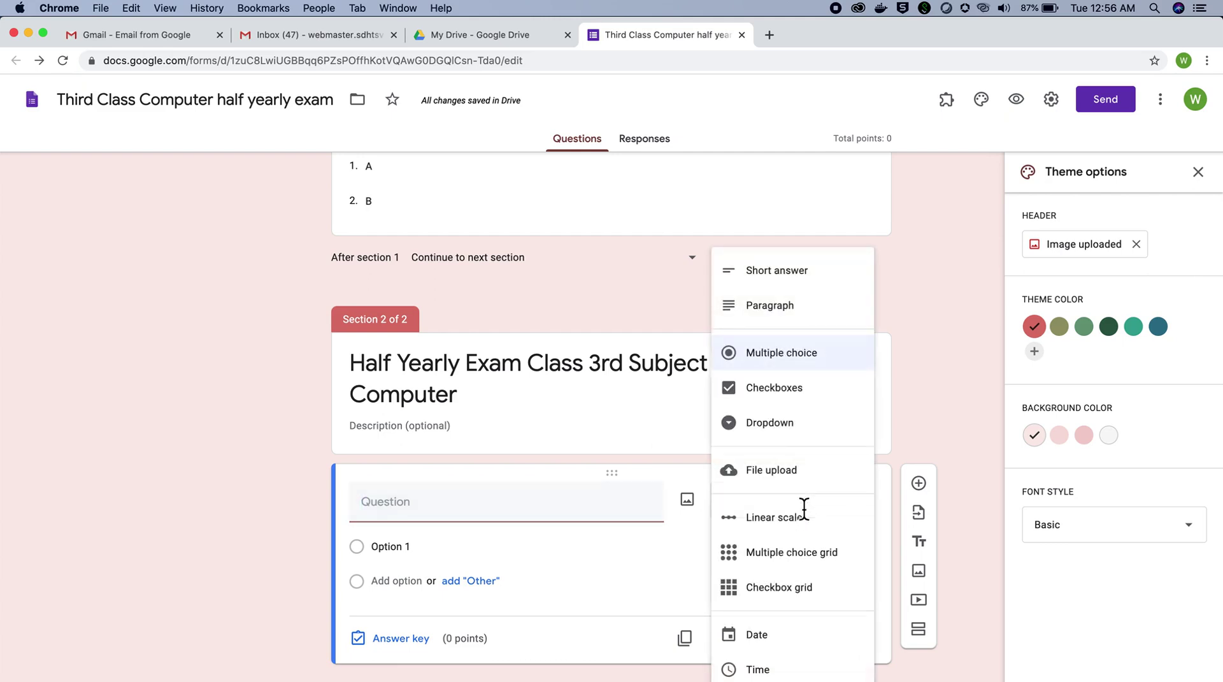
{"action": "left_click", "coordinate": [803, 366]}
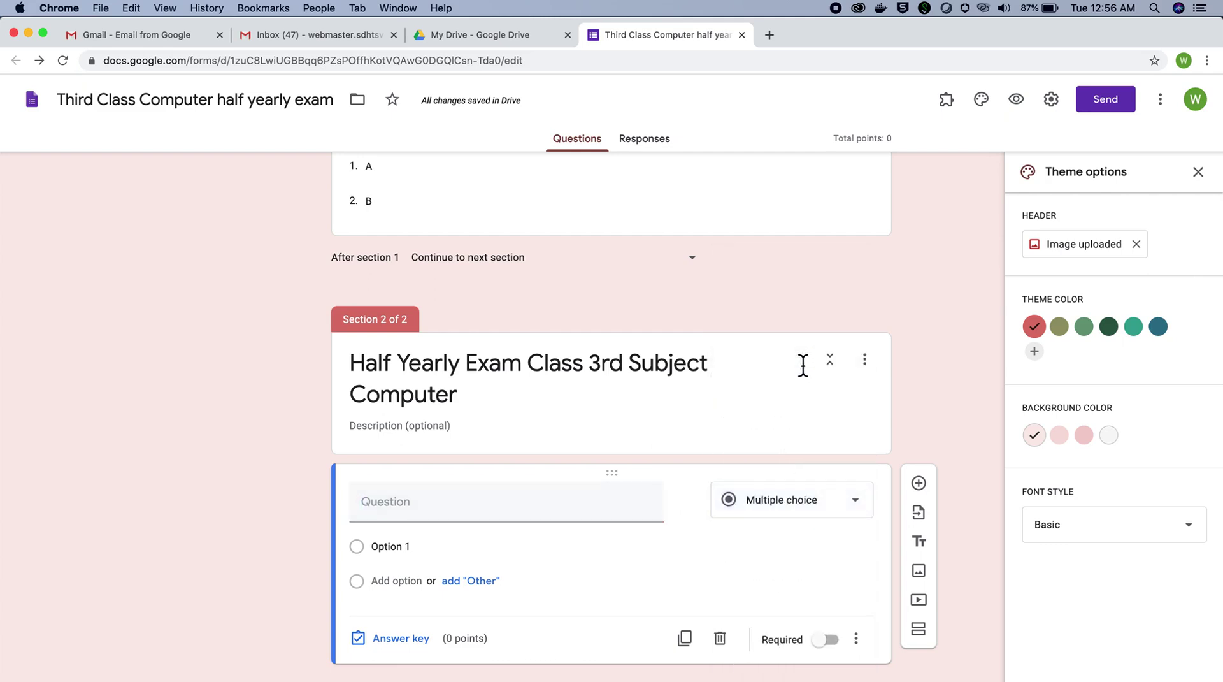
{"action": "left_click", "coordinate": [528, 508]}
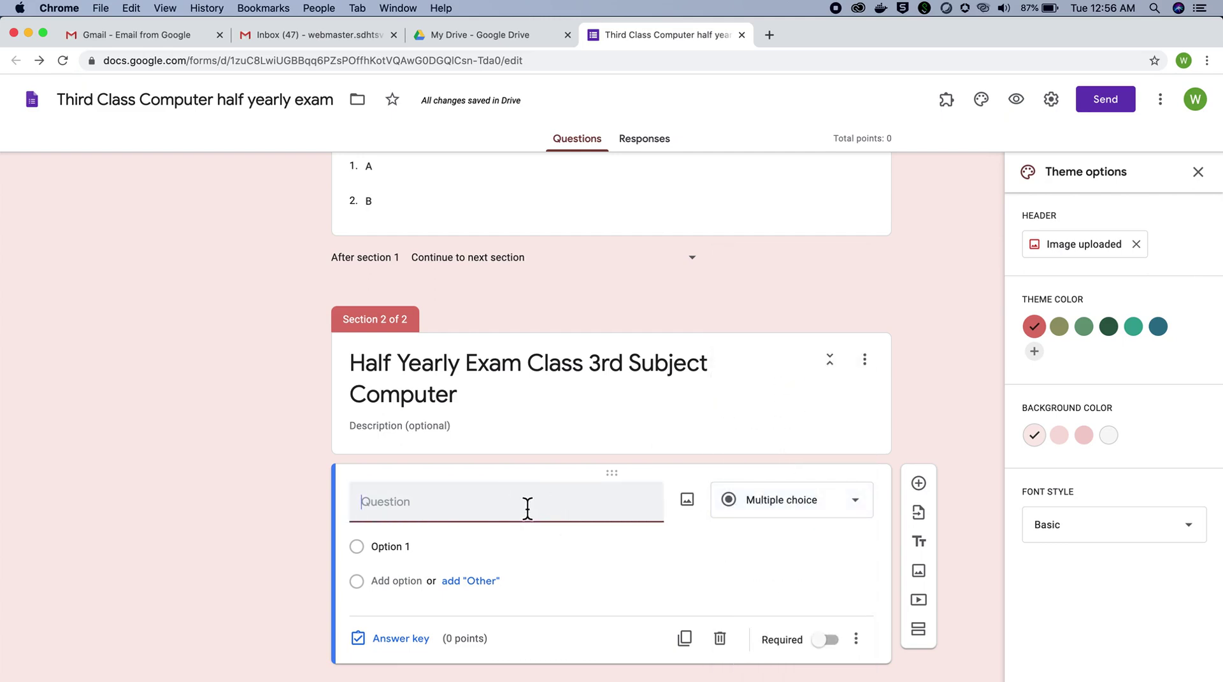
{"action": "type", "text": "1"}
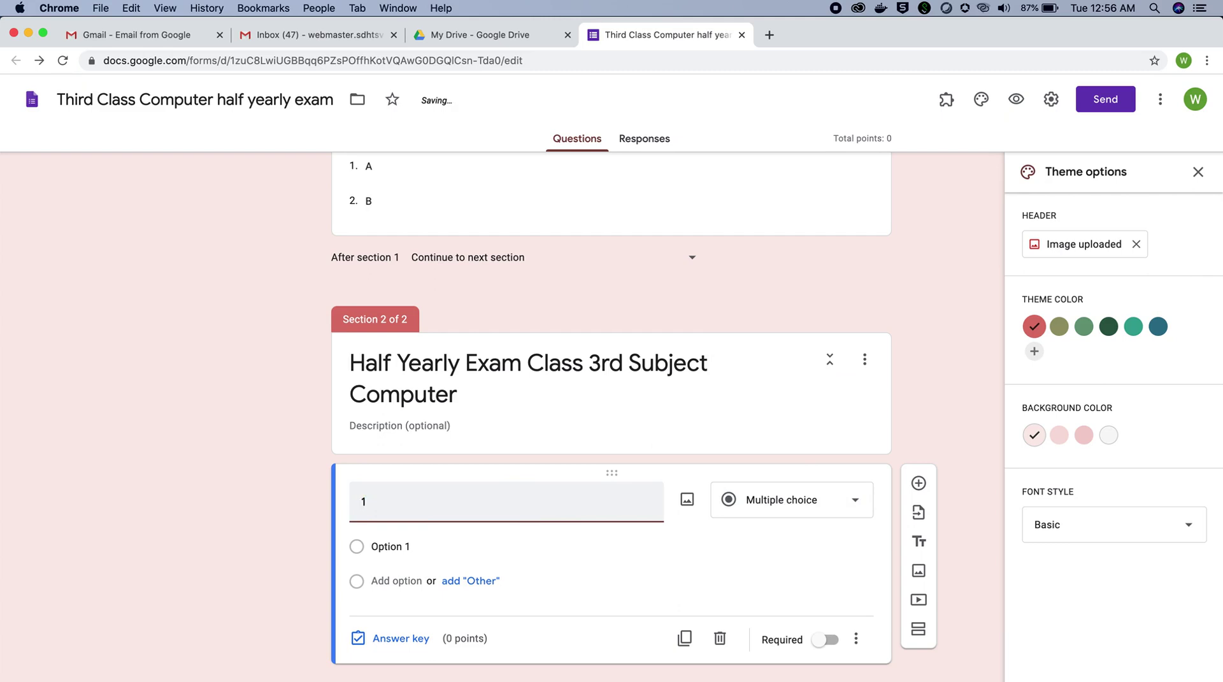
{"action": "type", "text": ". What is Computer?"}
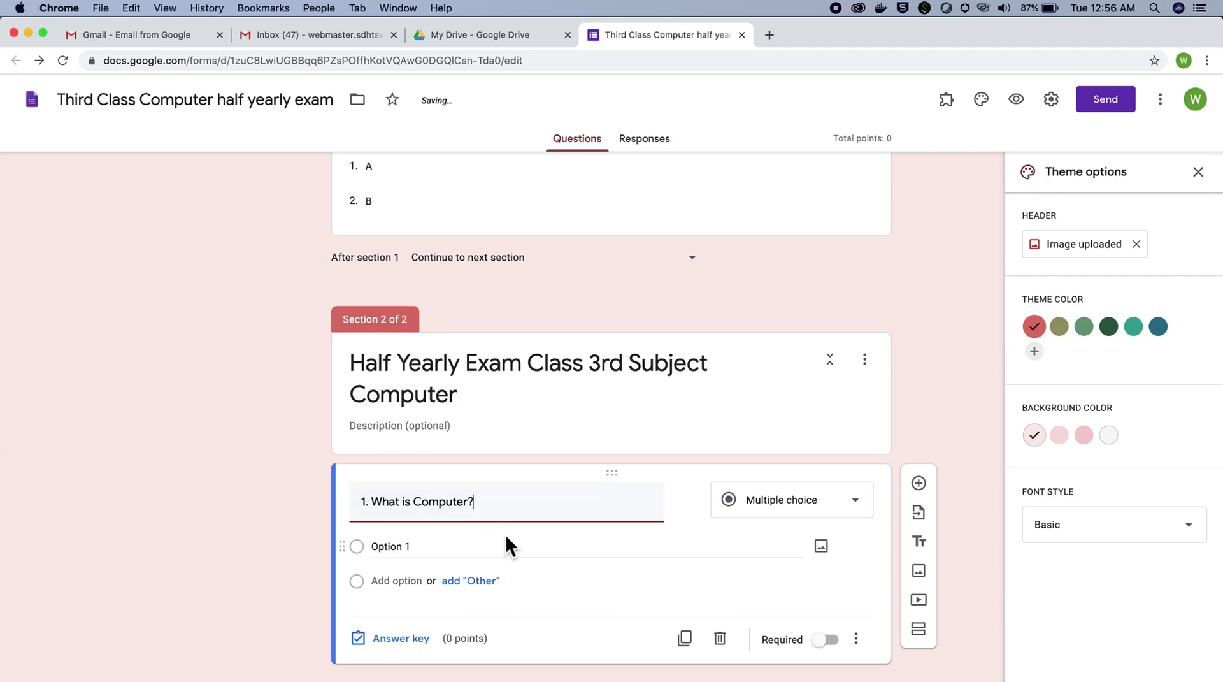
Step: Give it the choices 'Living Thing' and 'Non- Living Thing' and make it required
{"action": "left_click", "coordinate": [478, 548]}
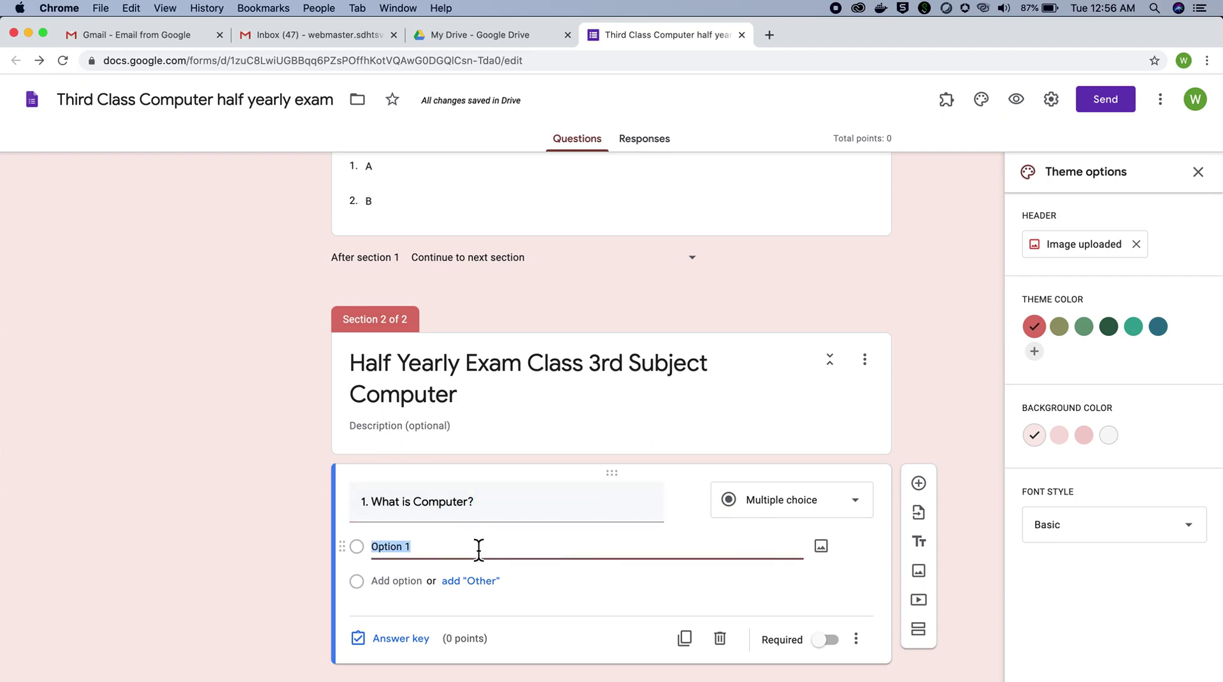
{"action": "type", "text": "Living Thing"}
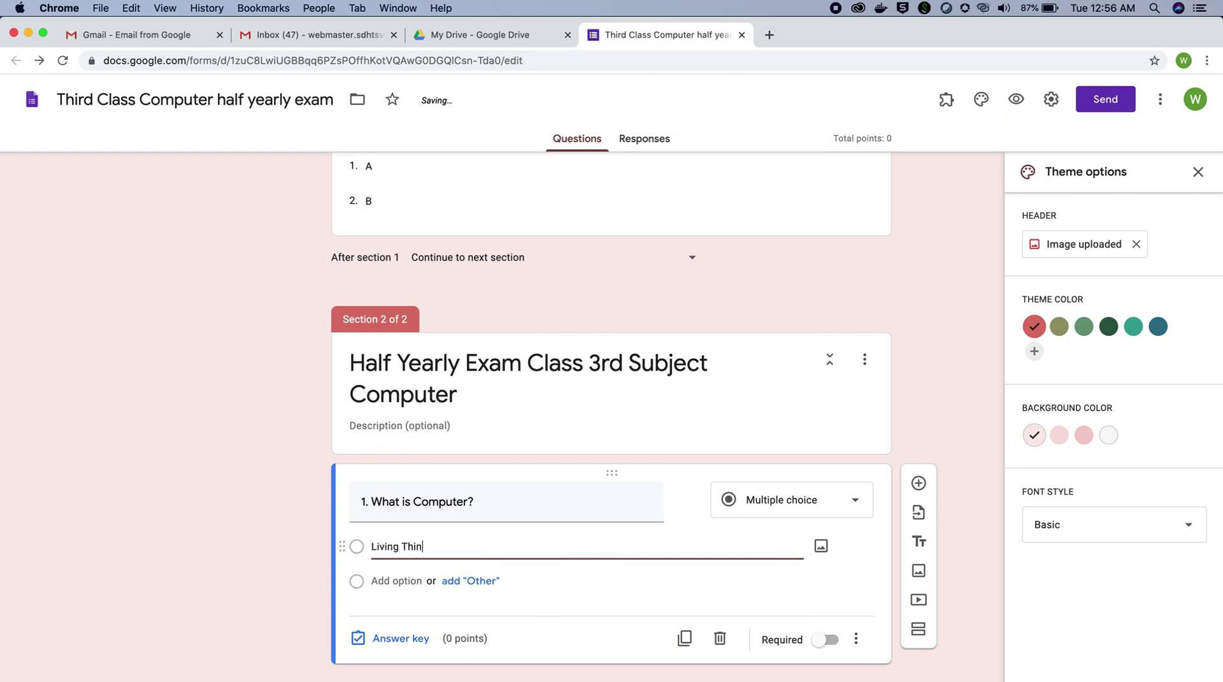
{"action": "left_click", "coordinate": [393, 582]}
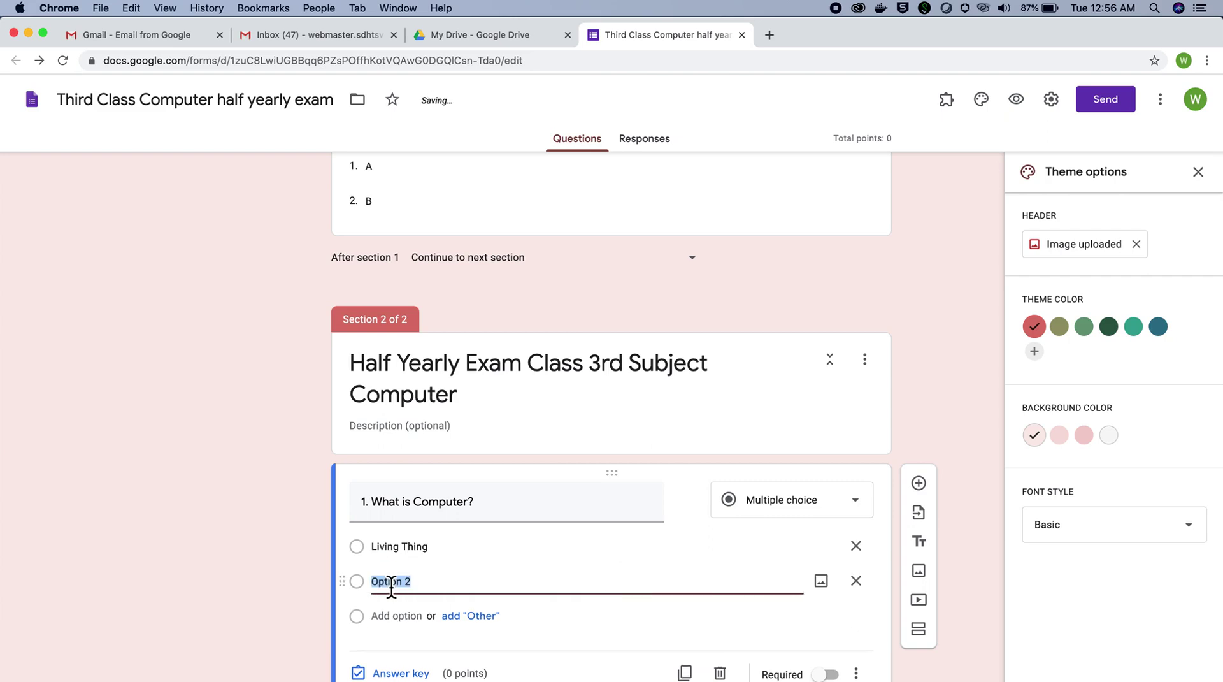
{"action": "type", "text": "No"}
{"action": "key", "text": "BackSpace"}
{"action": "type", "text": "on"}
{"action": "type", "text": "-"}
{"action": "type", "text": " Living"}
{"action": "type", "text": " Th"}
{"action": "type", "text": "ing"}
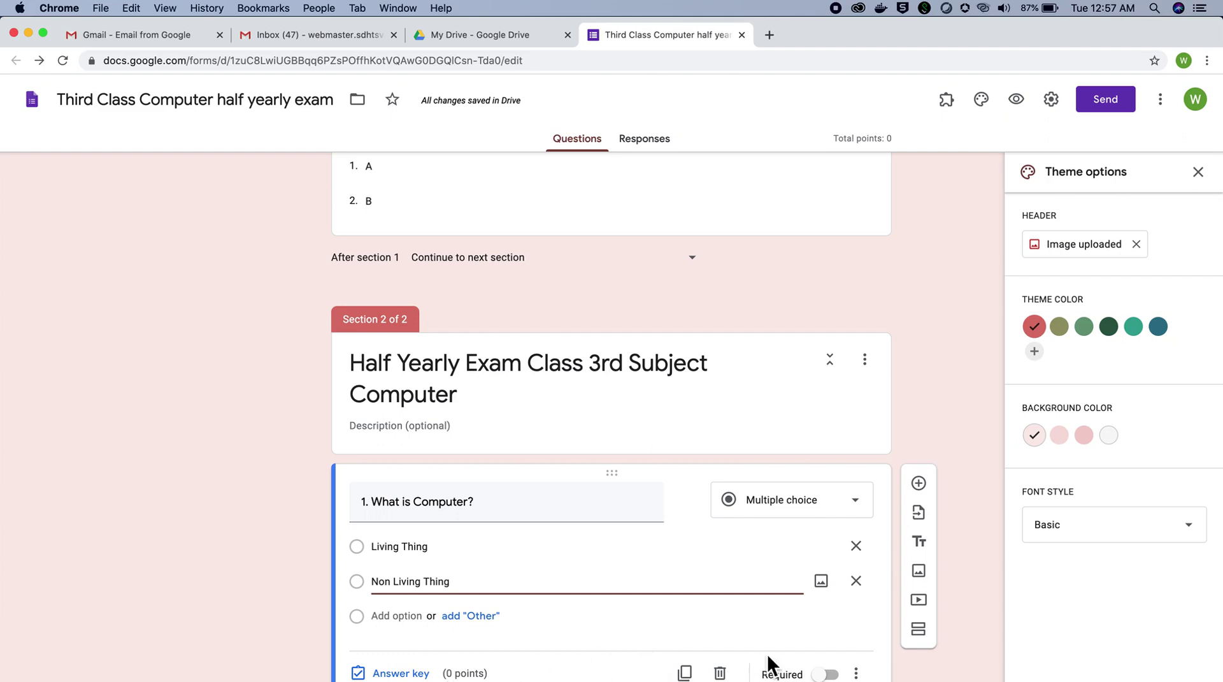
{"action": "left_click", "coordinate": [829, 674]}
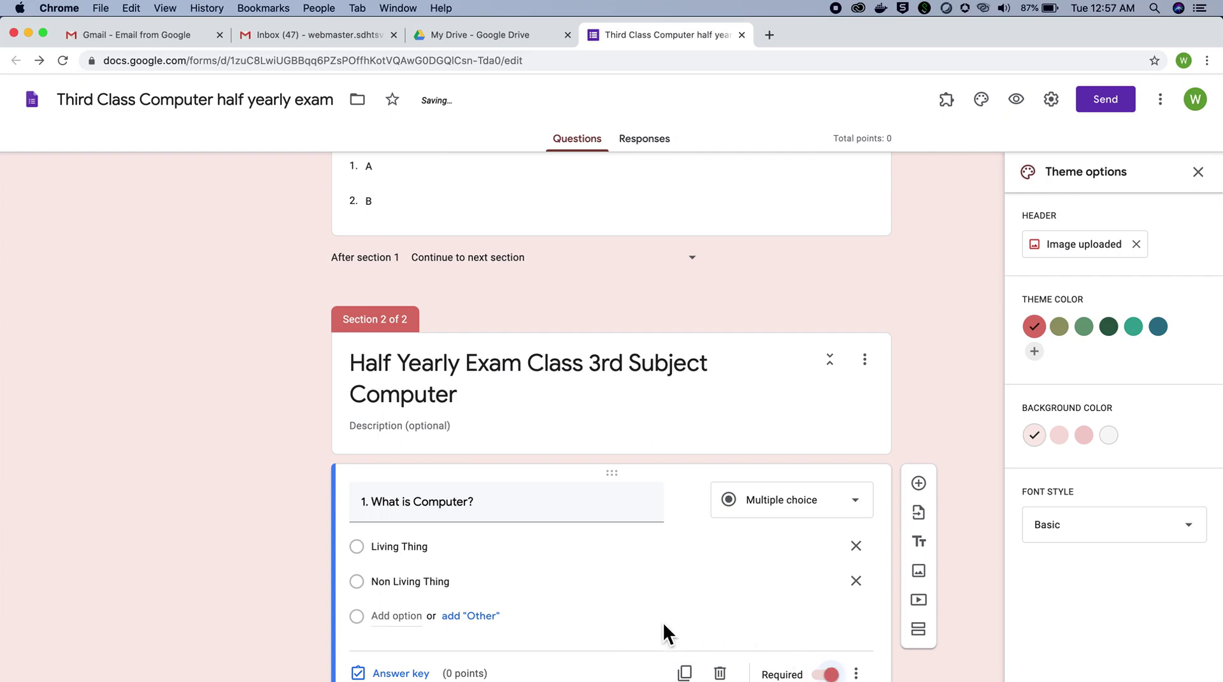
{"action": "scroll", "coordinate": [664, 622], "scroll_direction": "down", "scroll_amount": 1}
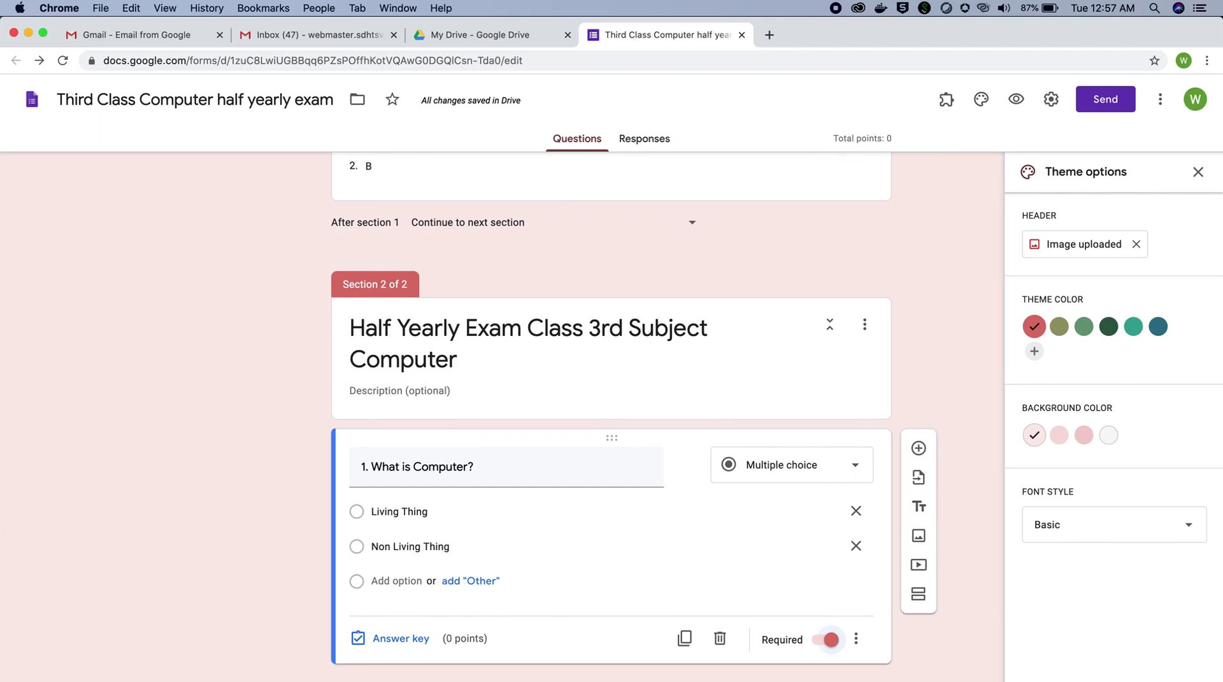
Step: In the answer key, give 'What is Computer?' 1 point with Non Living Thing as correct
{"action": "left_click", "coordinate": [420, 646]}
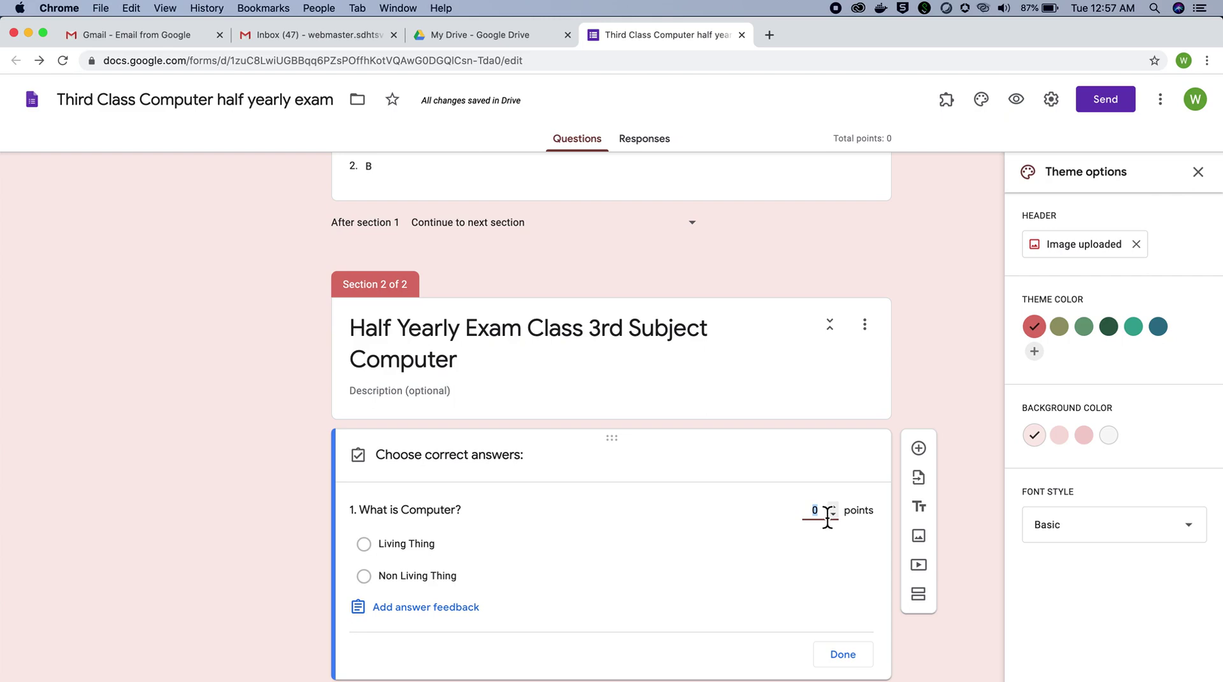
{"action": "type", "text": "1"}
{"action": "left_click", "coordinate": [414, 579]}
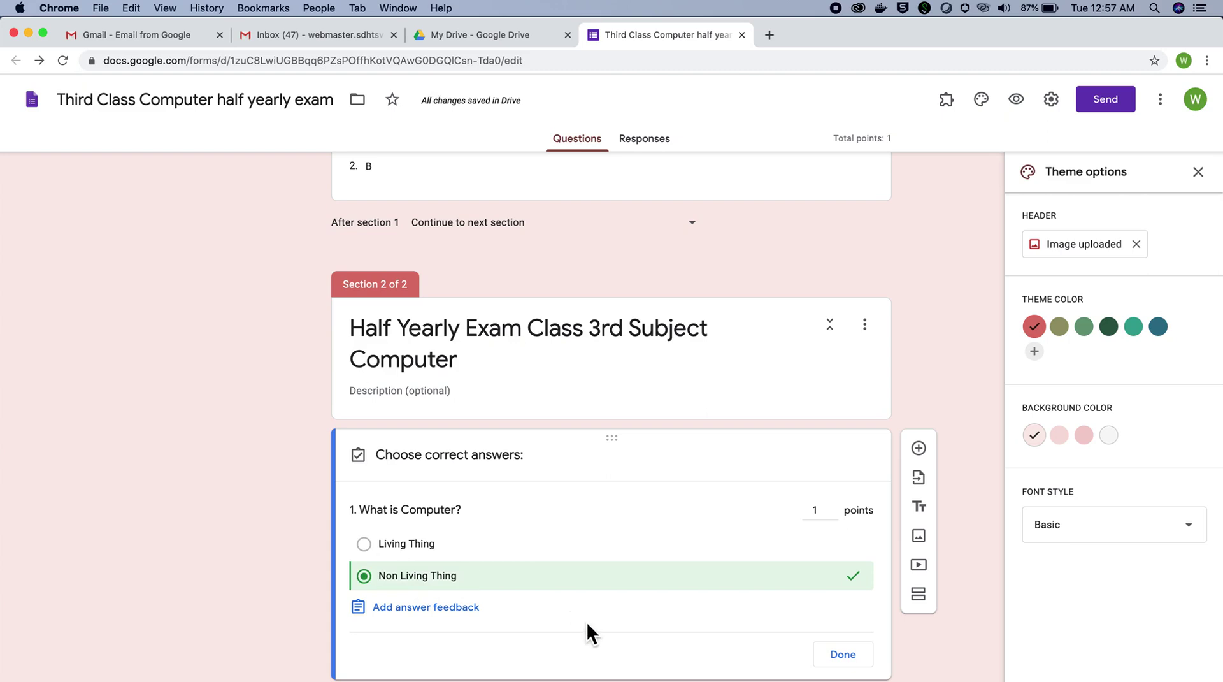
{"action": "left_click", "coordinate": [843, 654]}
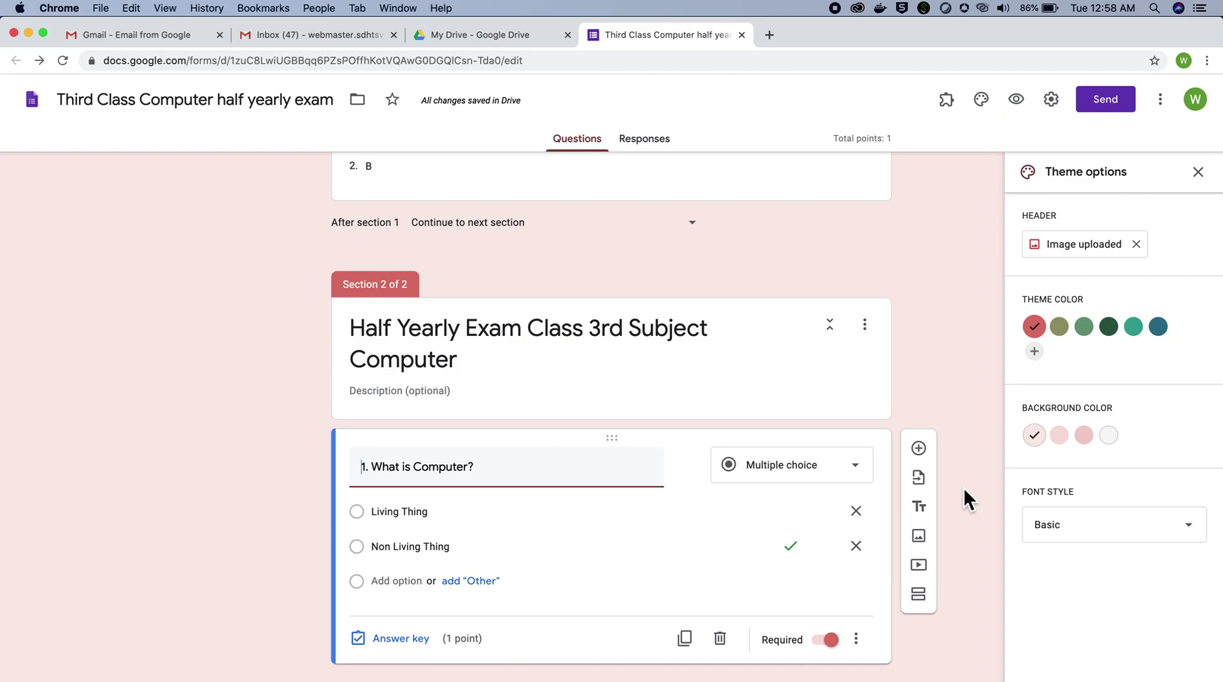
Step: Insert a blank question after question 1 using the floating toolbar's + button
{"action": "left_click", "coordinate": [918, 448]}
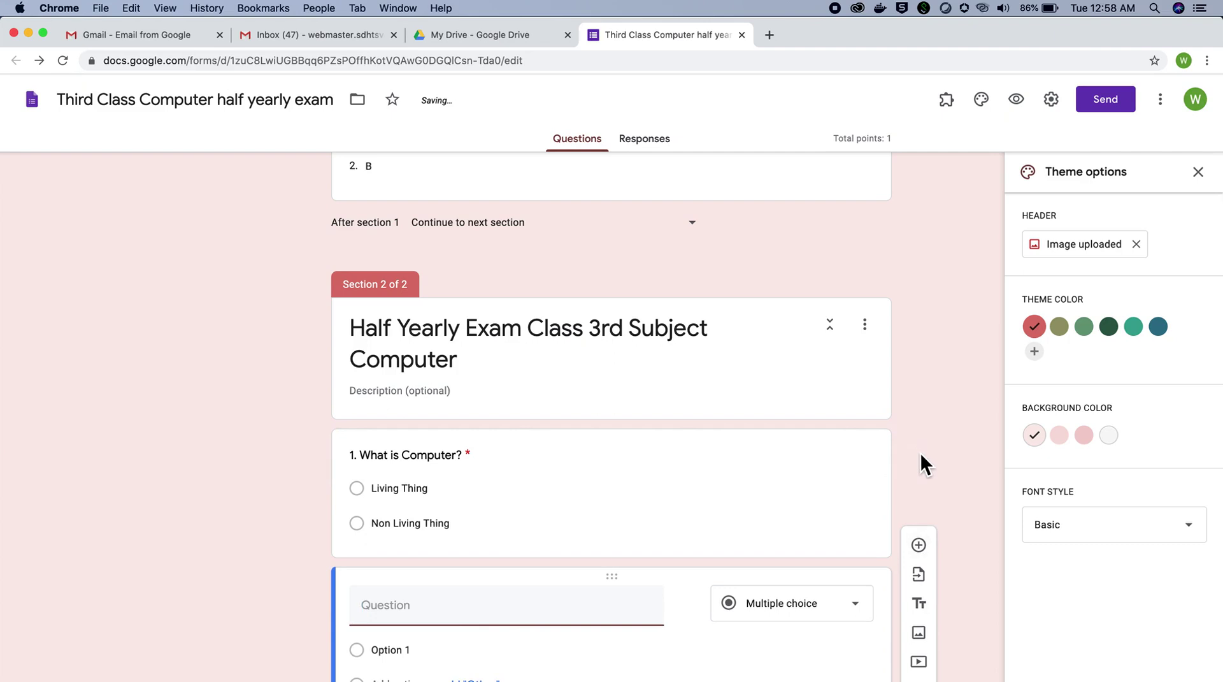
{"action": "scroll", "coordinate": [955, 534], "scroll_direction": "down", "scroll_amount": 1}
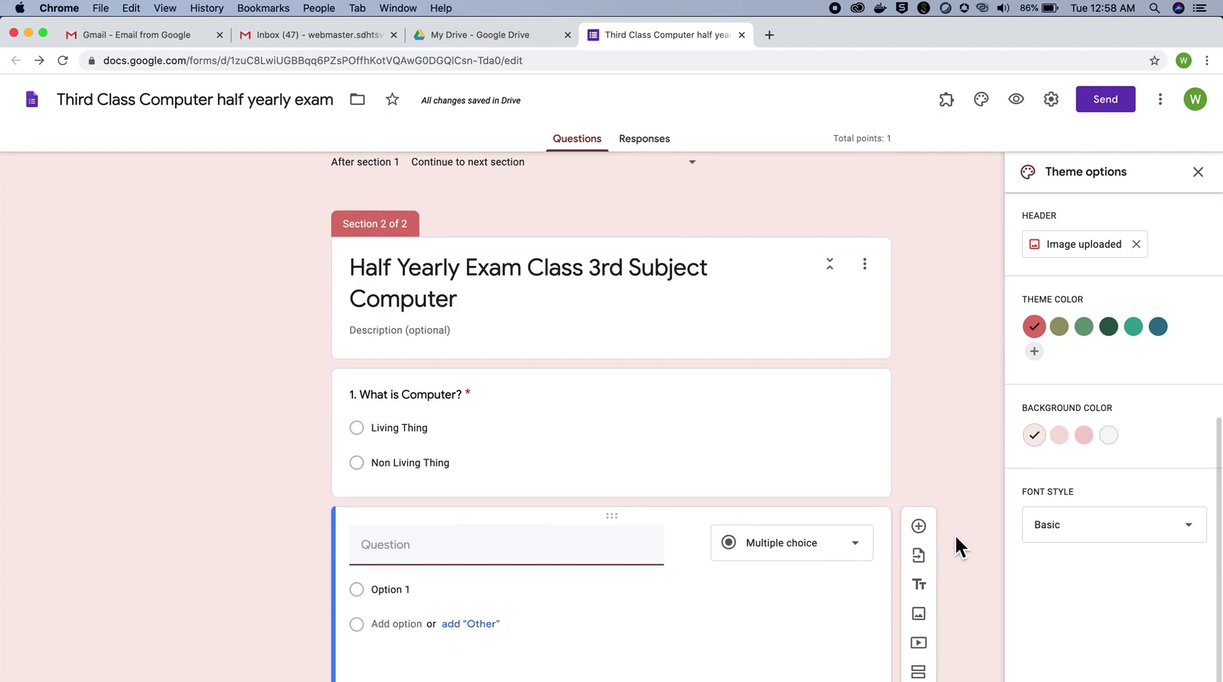
{"action": "scroll", "coordinate": [956, 537], "scroll_direction": "down", "scroll_amount": 1}
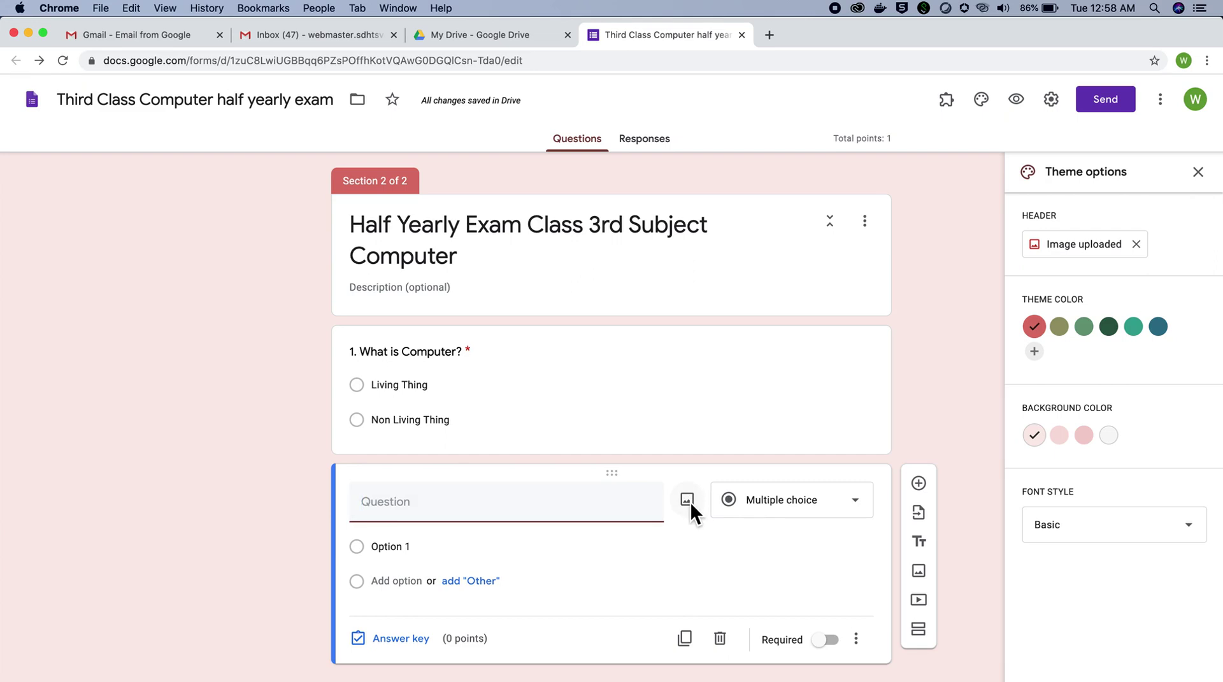
Step: Upload the parabola graph image from the computer into the new question
{"action": "left_click", "coordinate": [688, 500]}
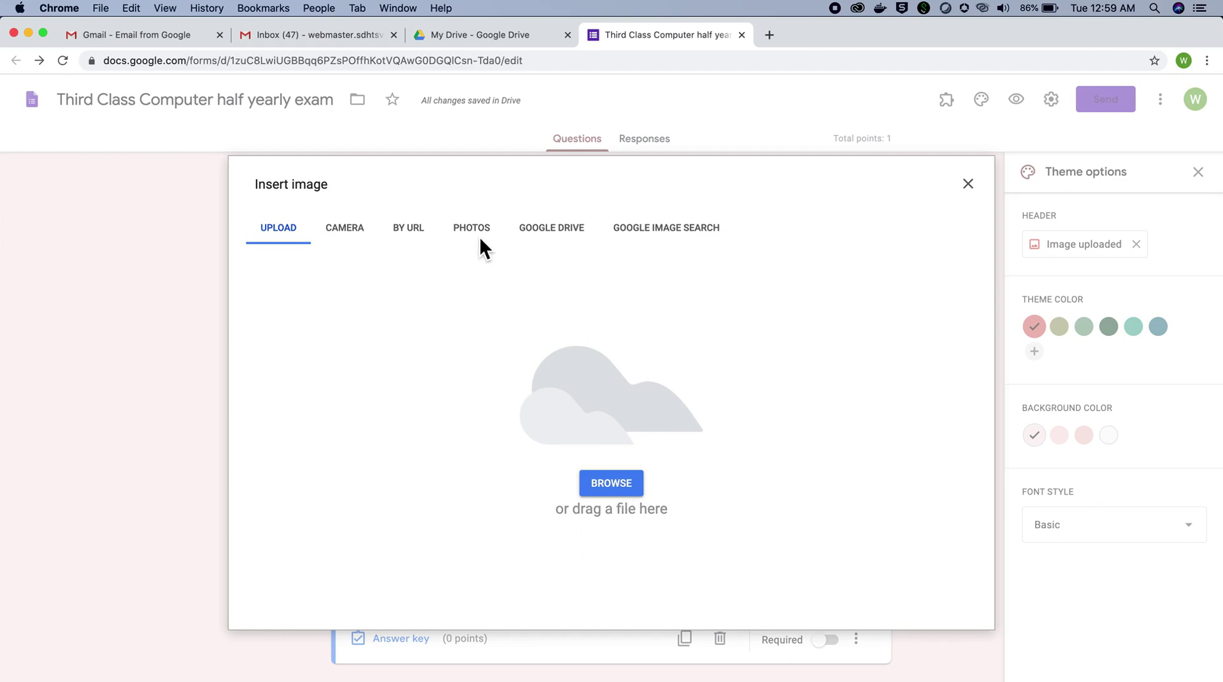
{"action": "left_click", "coordinate": [612, 483]}
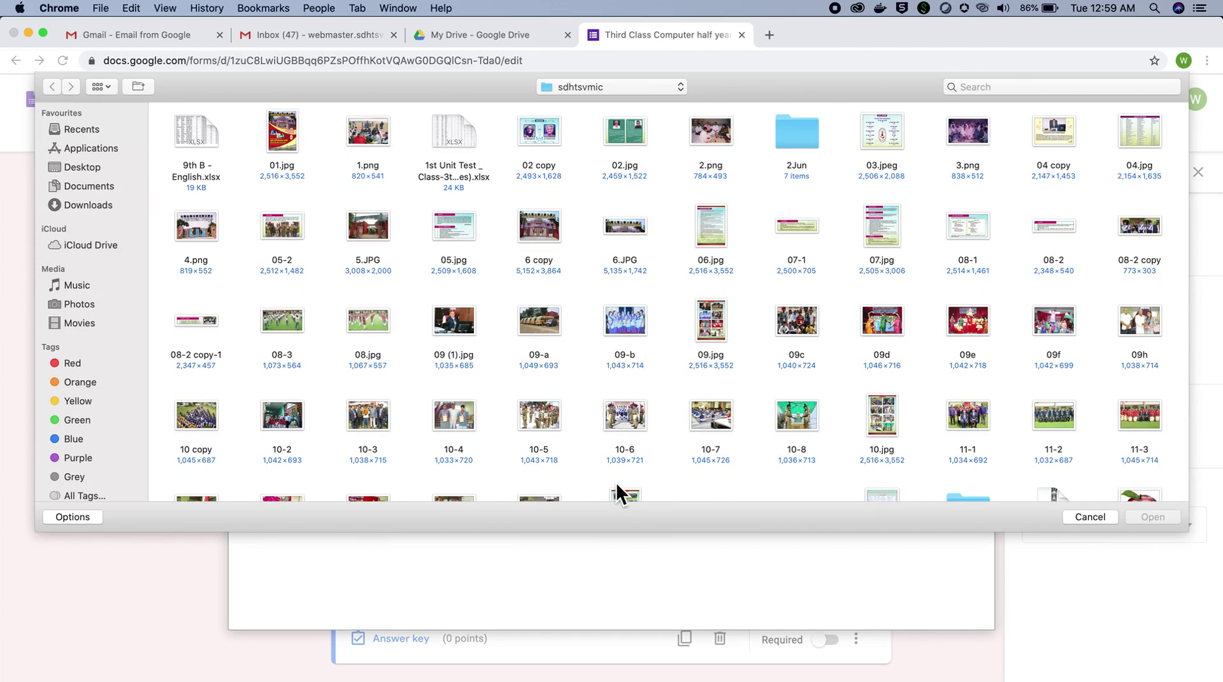
{"action": "scroll", "coordinate": [661, 438], "scroll_direction": "down", "scroll_amount": 8}
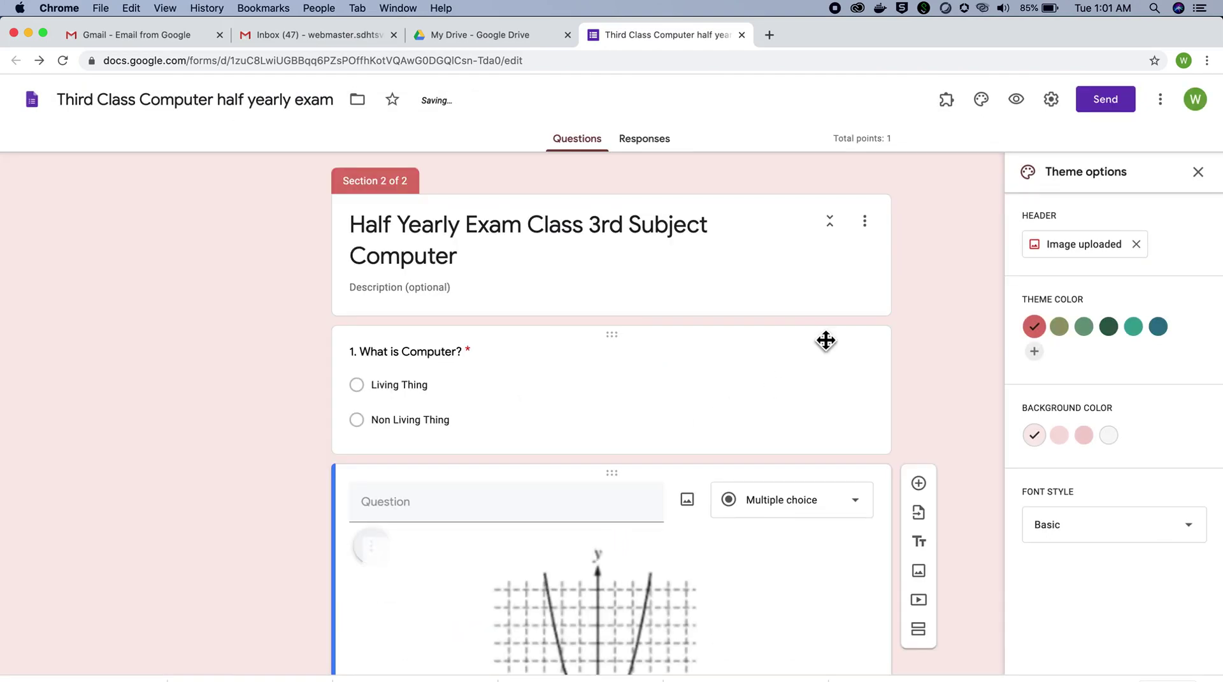
Step: Title the new graph question '2.'
{"action": "scroll", "coordinate": [955, 516], "scroll_direction": "down", "scroll_amount": 6}
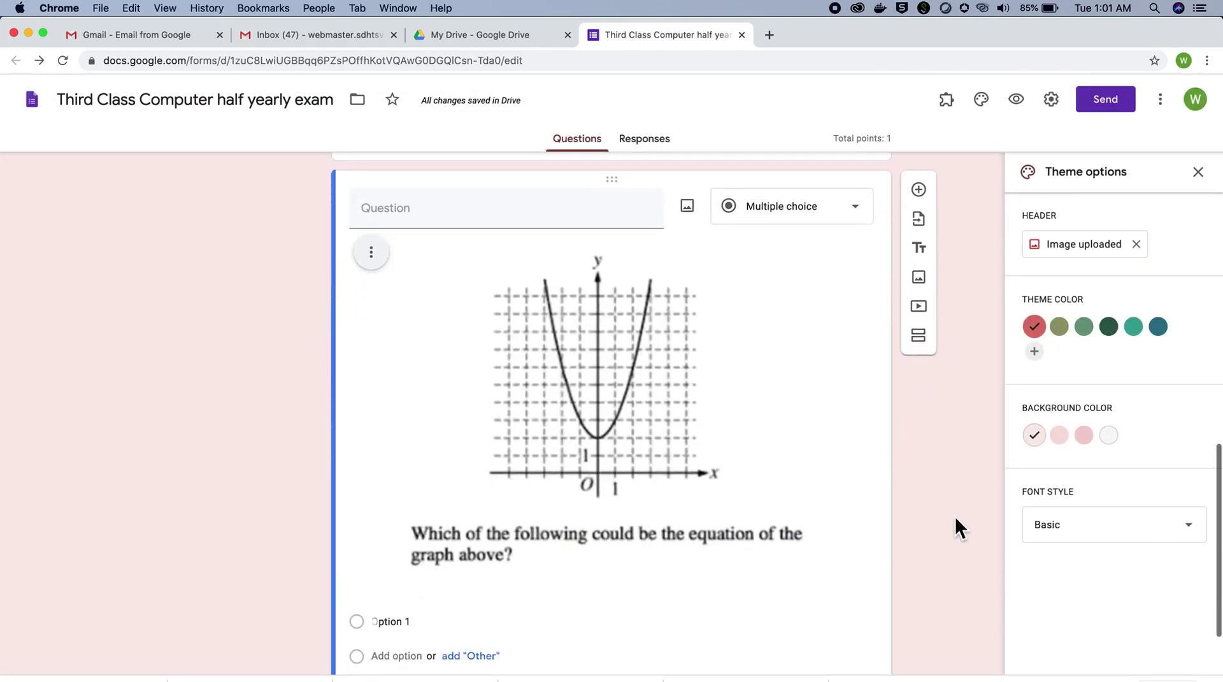
{"action": "scroll", "coordinate": [664, 498], "scroll_direction": "up", "scroll_amount": 1}
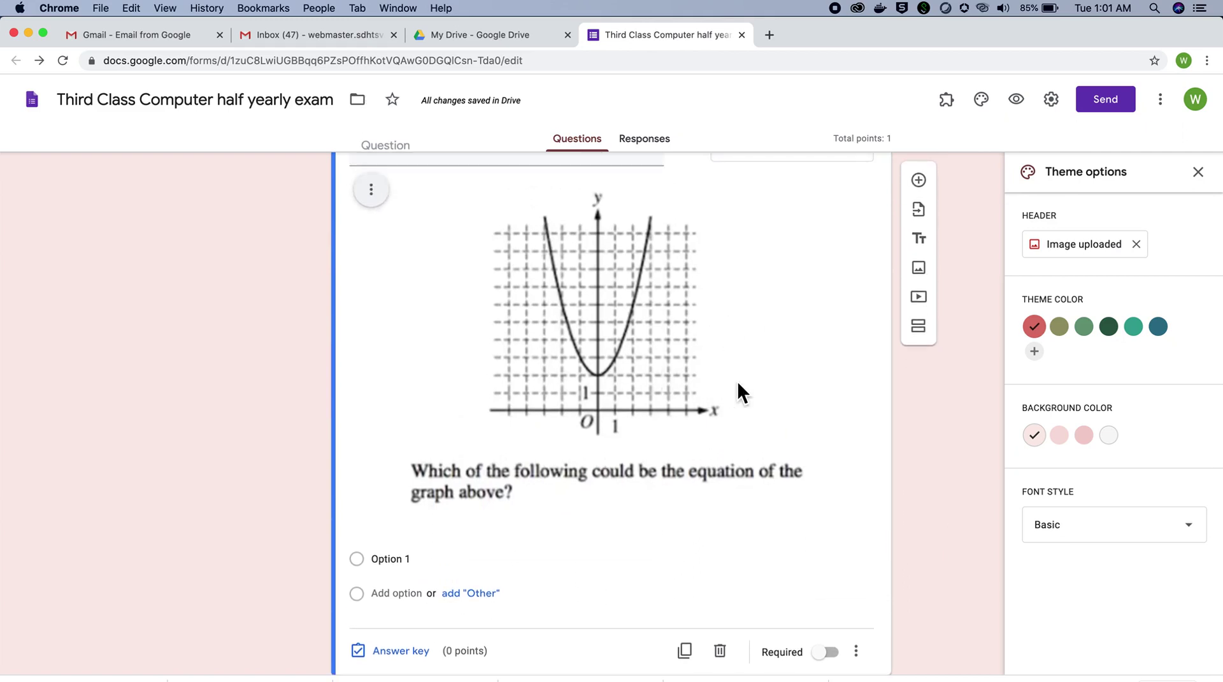
{"action": "scroll", "coordinate": [737, 381], "scroll_direction": "up", "scroll_amount": 1}
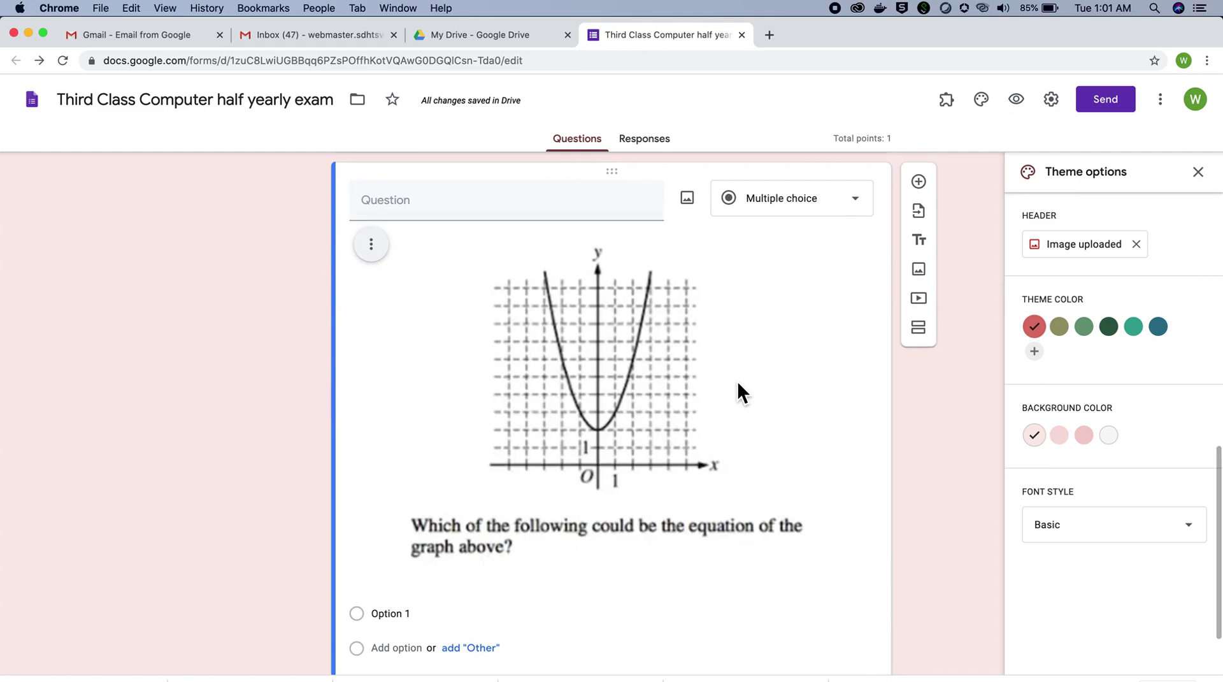
{"action": "scroll", "coordinate": [737, 381], "scroll_direction": "down", "scroll_amount": 1}
{"action": "scroll", "coordinate": [737, 381], "scroll_direction": "up", "scroll_amount": 3}
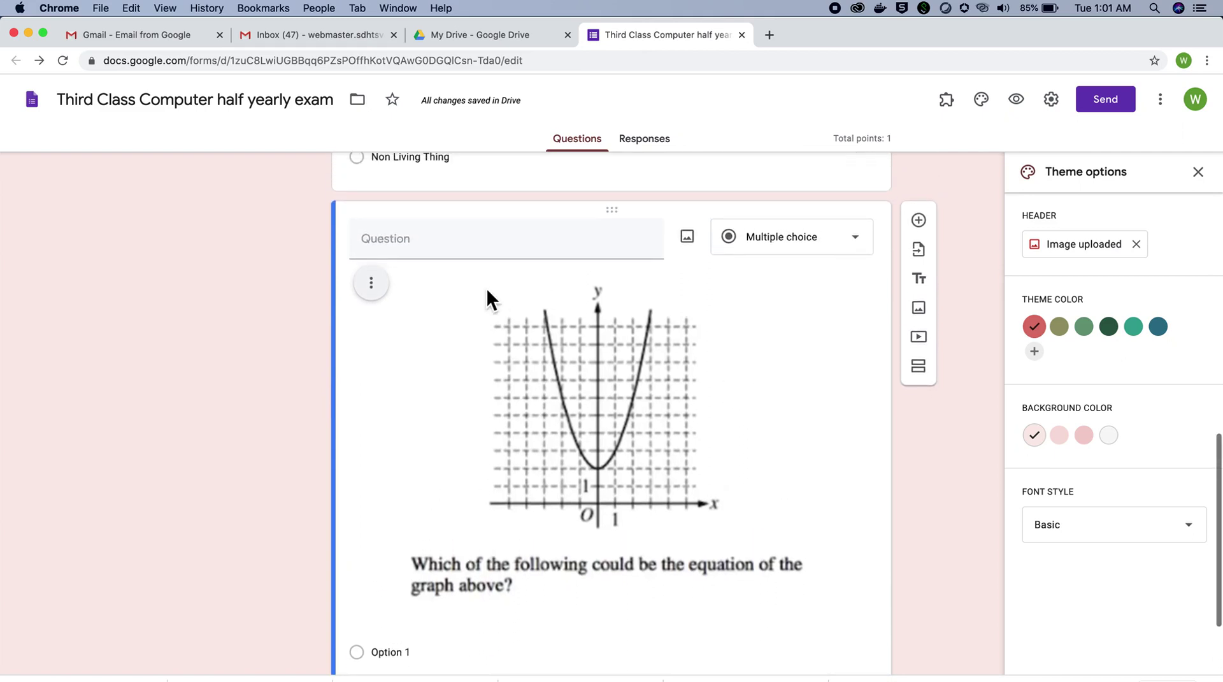
{"action": "left_click", "coordinate": [444, 256]}
{"action": "type", "text": "2."}
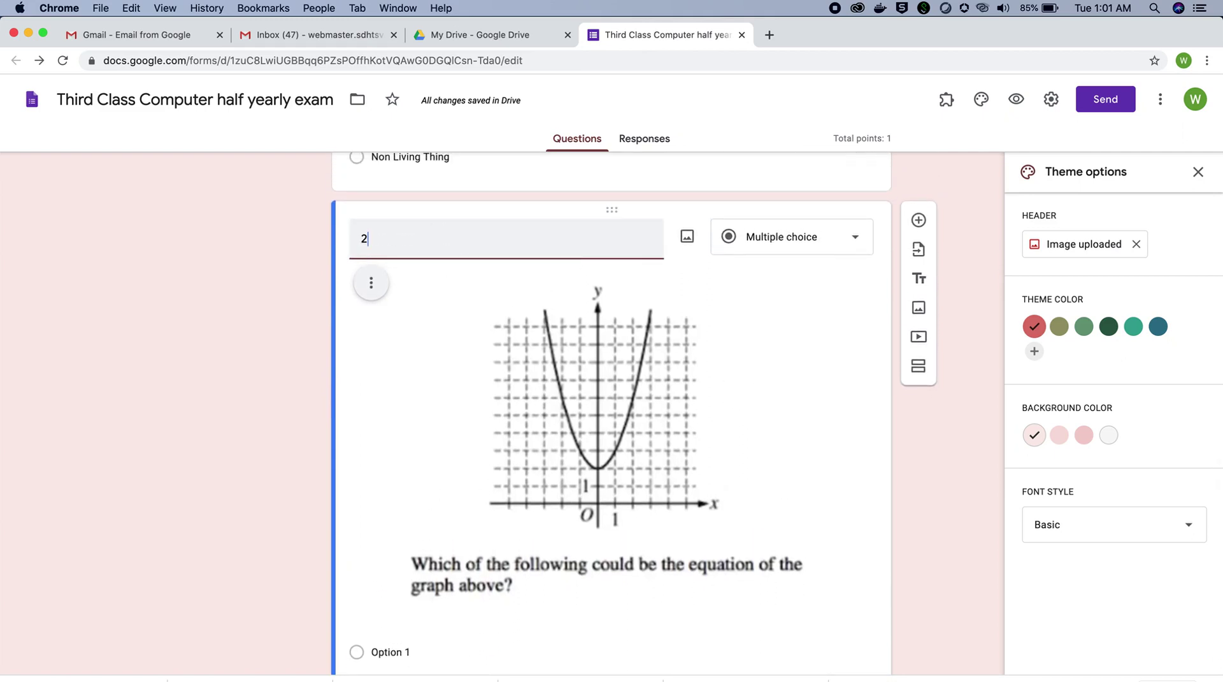
Step: Change the first answer option's text to '1'
{"action": "left_click", "coordinate": [825, 430]}
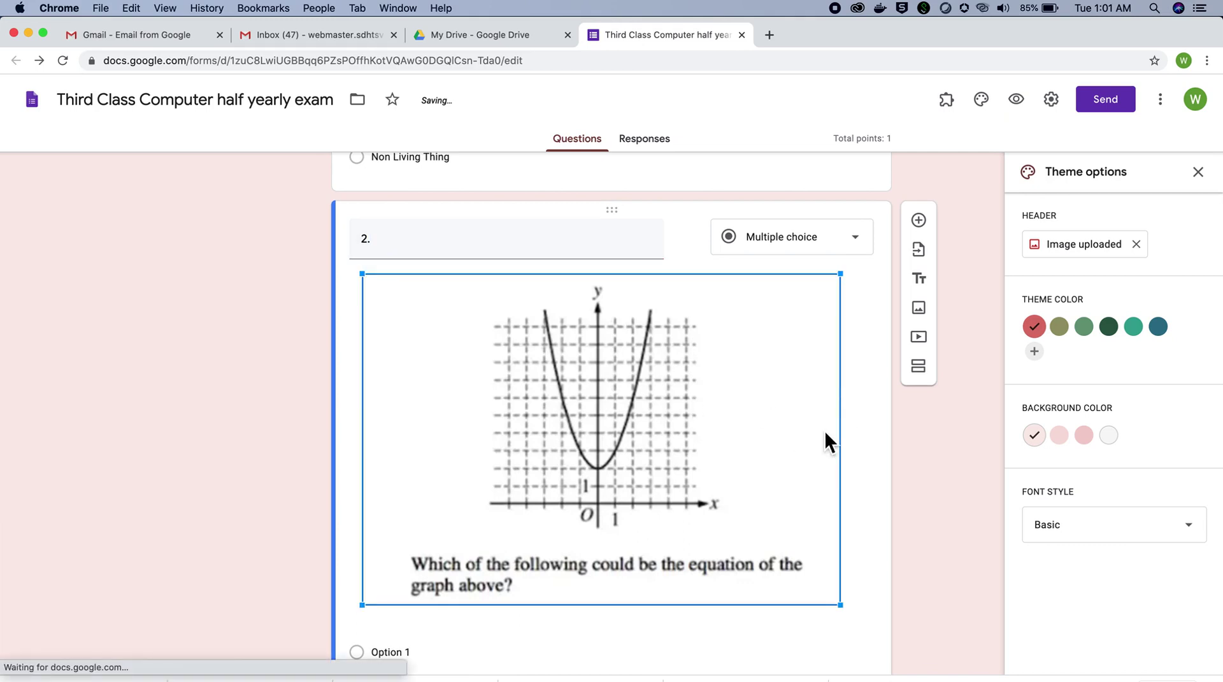
{"action": "scroll", "coordinate": [874, 486], "scroll_direction": "down", "scroll_amount": 3}
{"action": "left_click", "coordinate": [390, 520]}
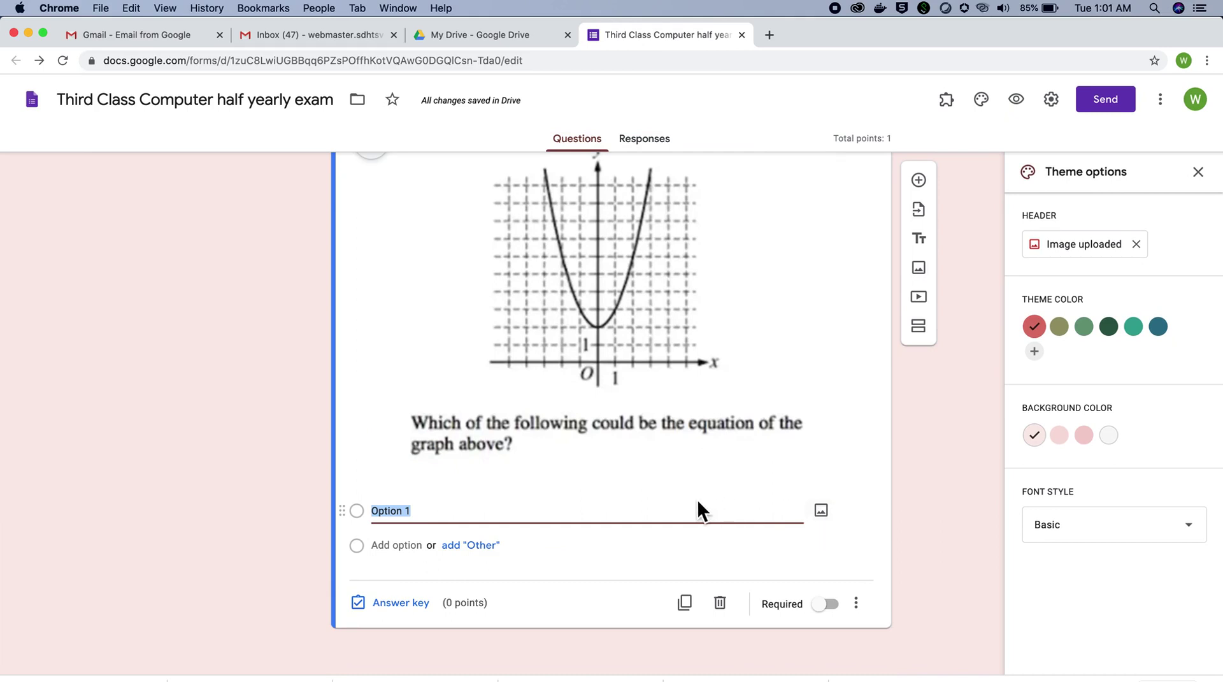
{"action": "type", "text": "1"}
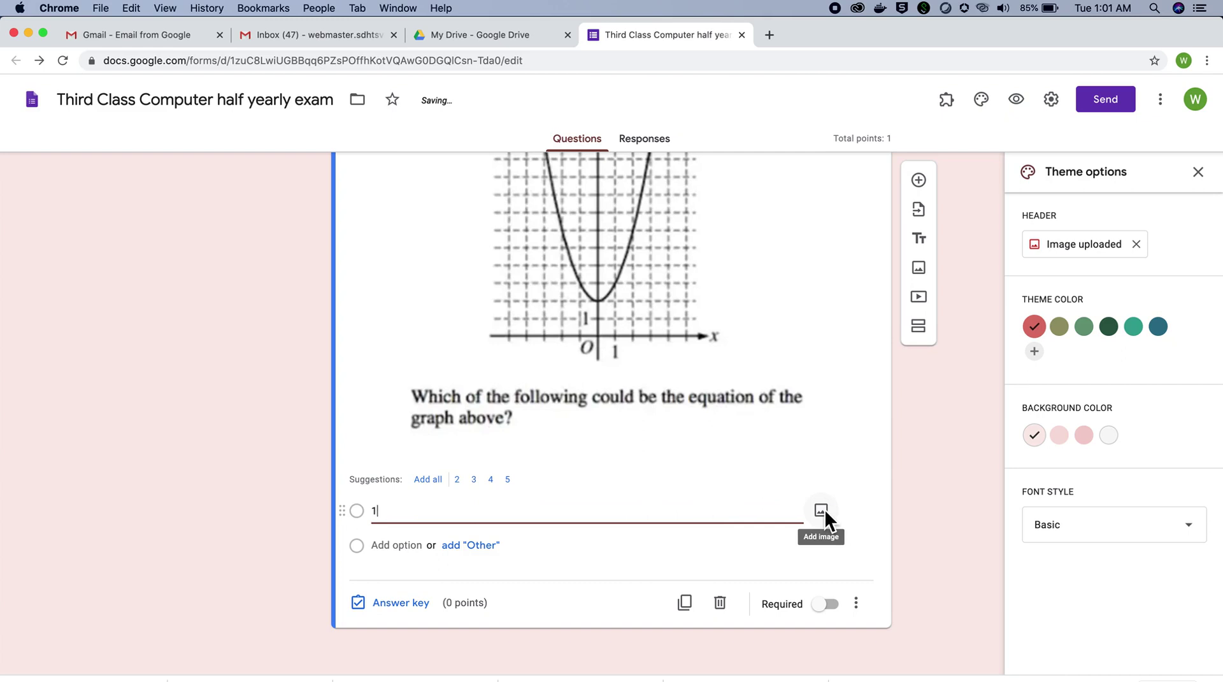
Step: Attach 'Screenshot 2020-09-14 at 8.34.02 PM.png' as option 1's image
{"action": "left_click", "coordinate": [821, 510]}
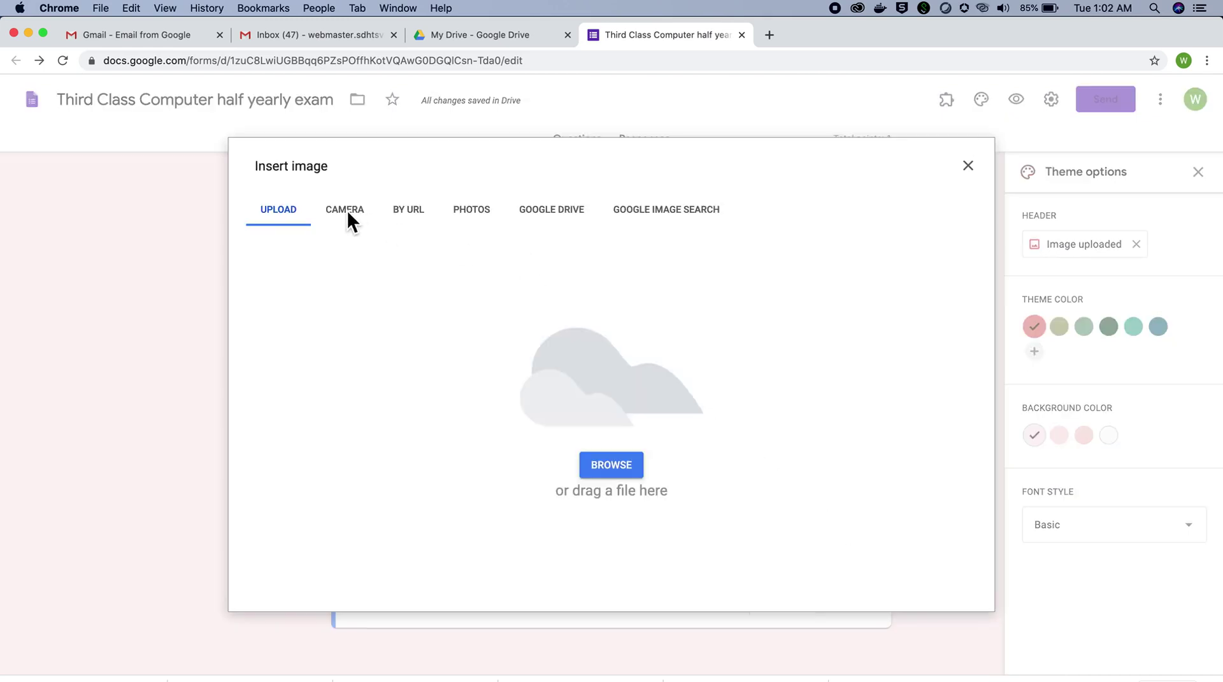
{"action": "left_click", "coordinate": [610, 465]}
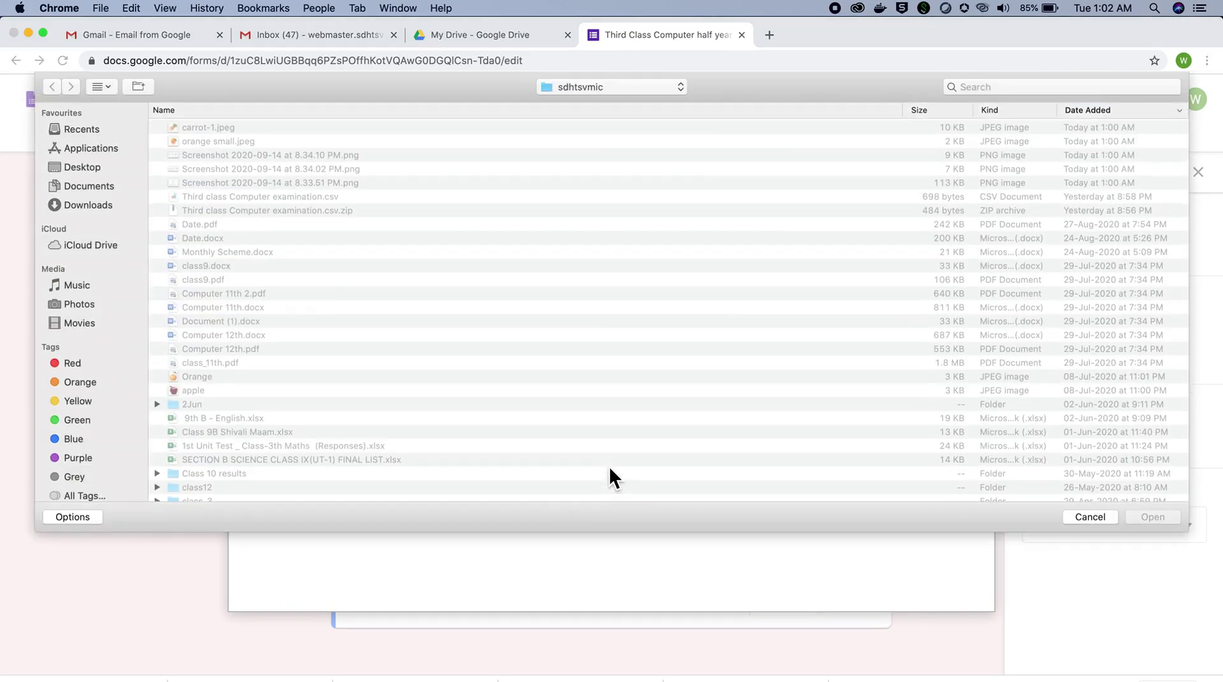
{"action": "left_click", "coordinate": [258, 169]}
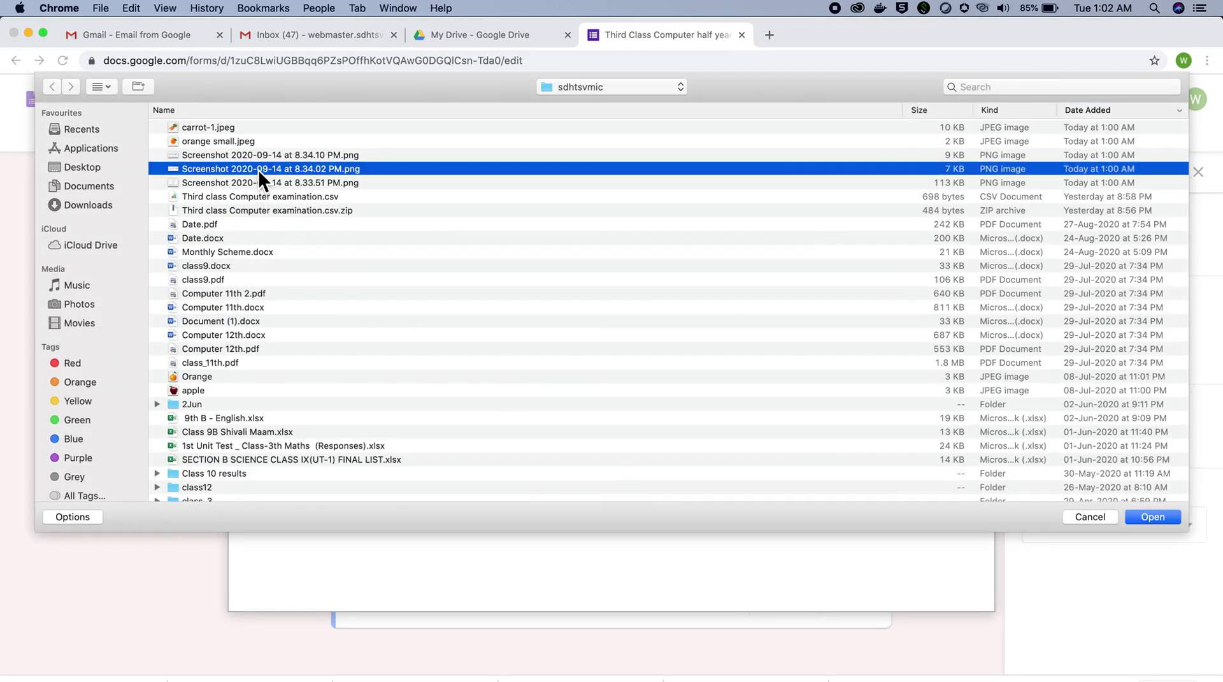
{"action": "left_click", "coordinate": [1144, 517]}
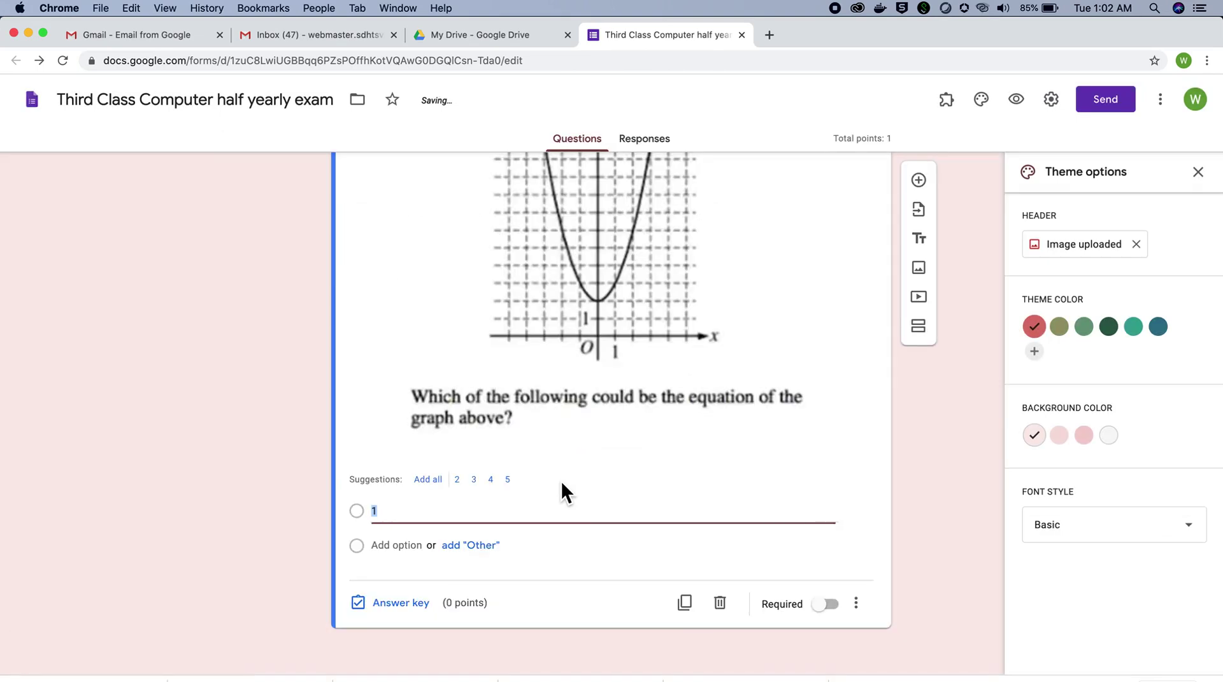
{"action": "scroll", "coordinate": [586, 590], "scroll_direction": "down", "scroll_amount": 2}
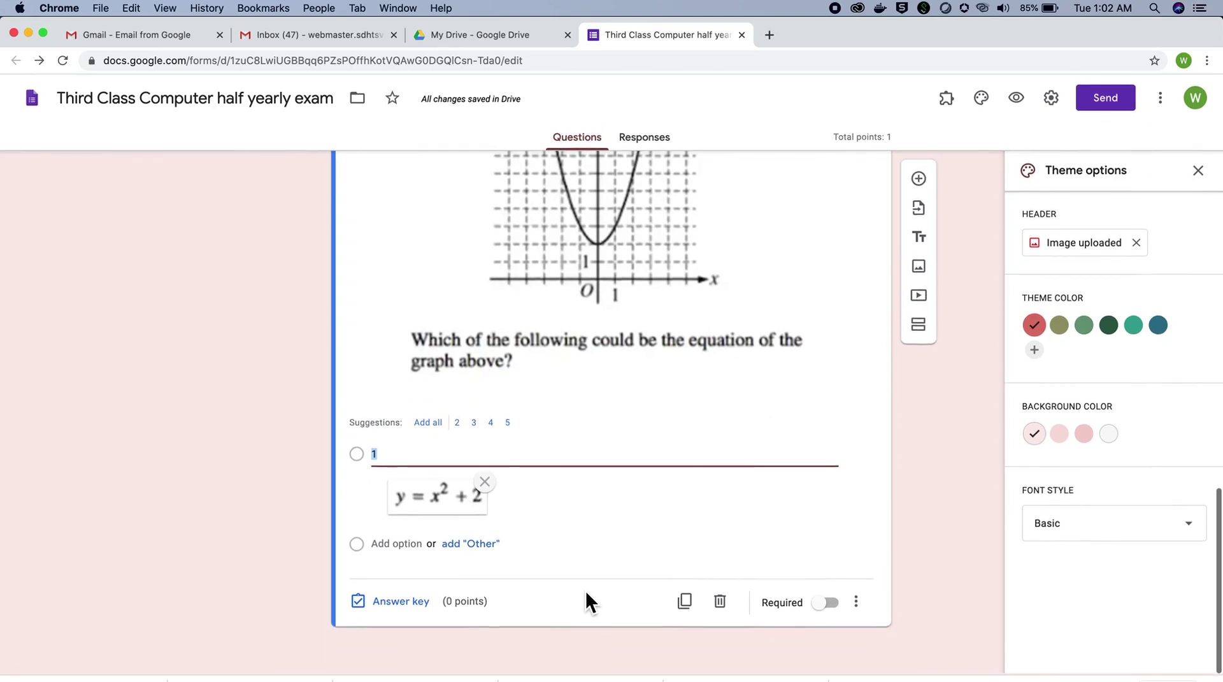
Step: Add option 2 with 'Screenshot 2020-09-14 at 8.34.10 PM.png' and make the question required
{"action": "left_click", "coordinate": [385, 544]}
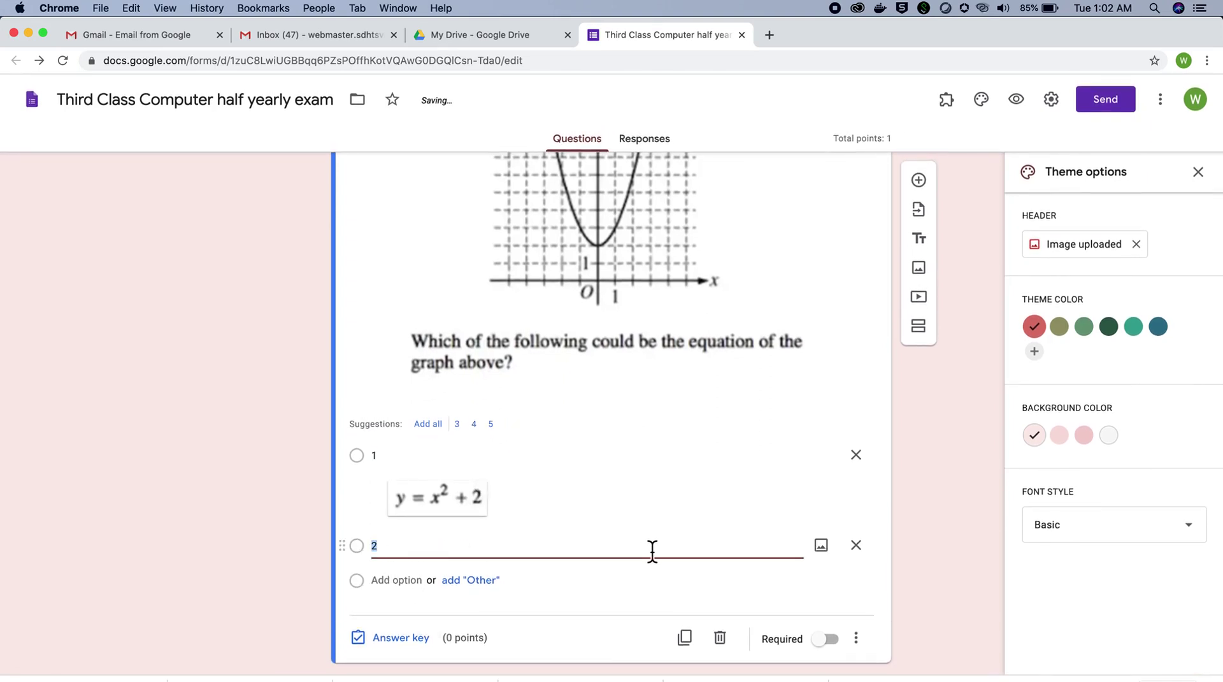
{"action": "left_click", "coordinate": [828, 548]}
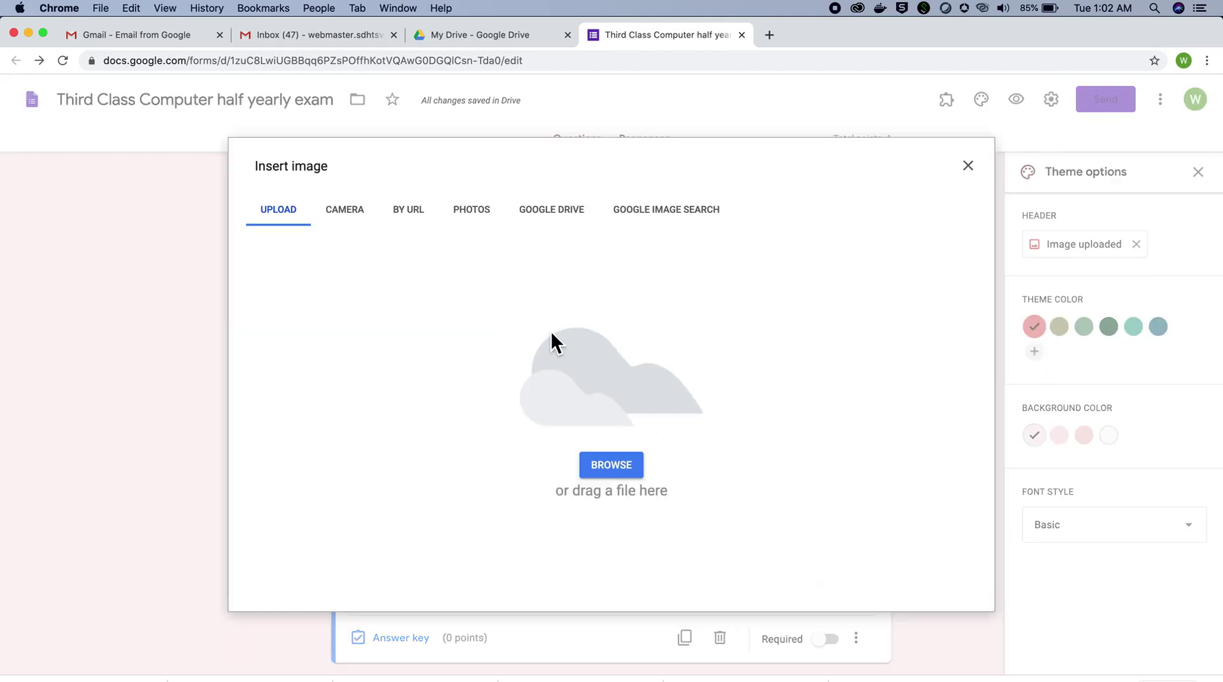
{"action": "left_click", "coordinate": [608, 464]}
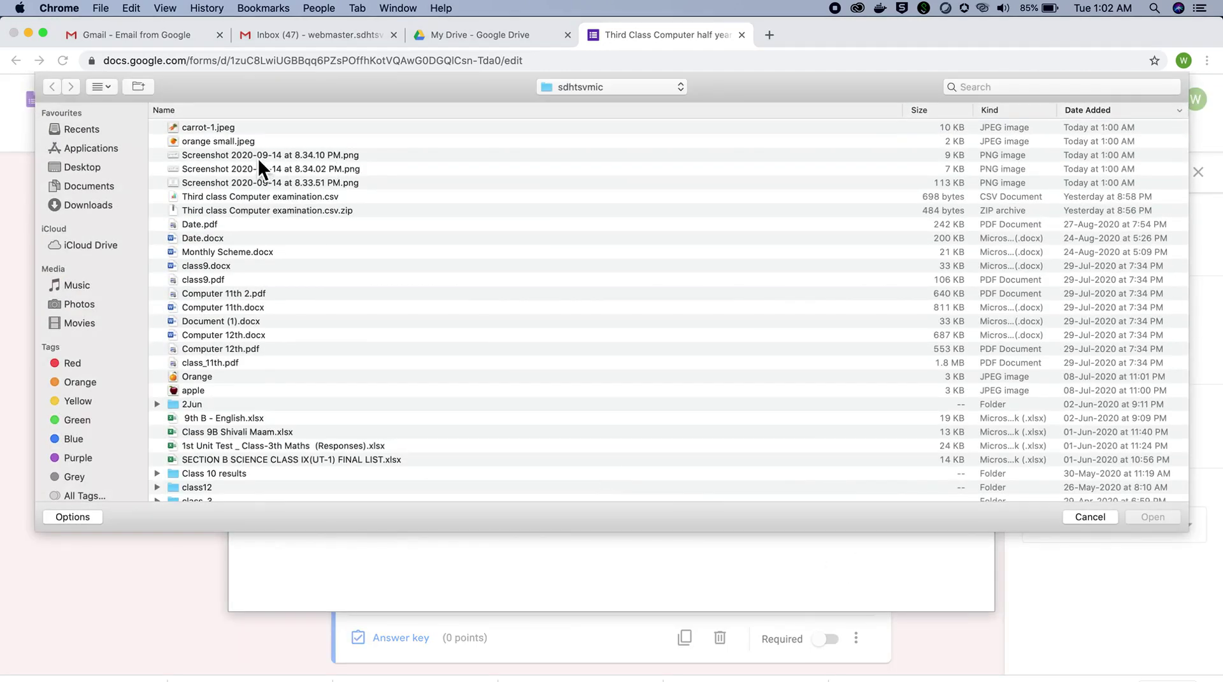
{"action": "left_click", "coordinate": [269, 154]}
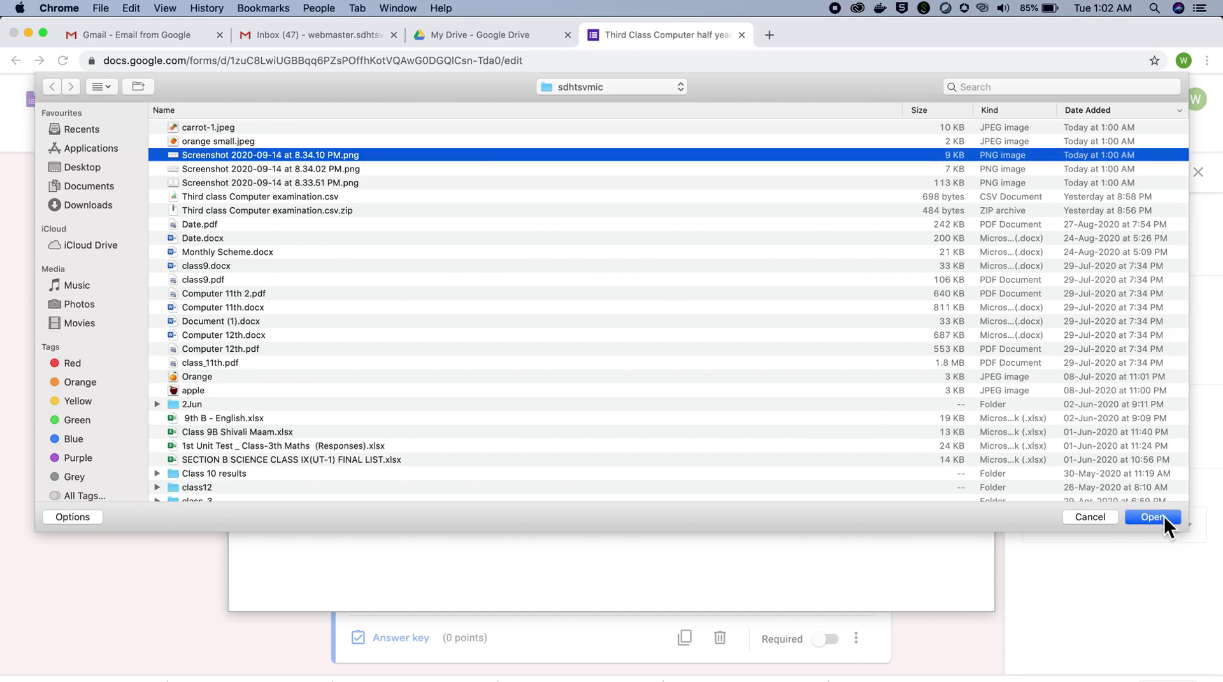
{"action": "left_click", "coordinate": [1164, 515]}
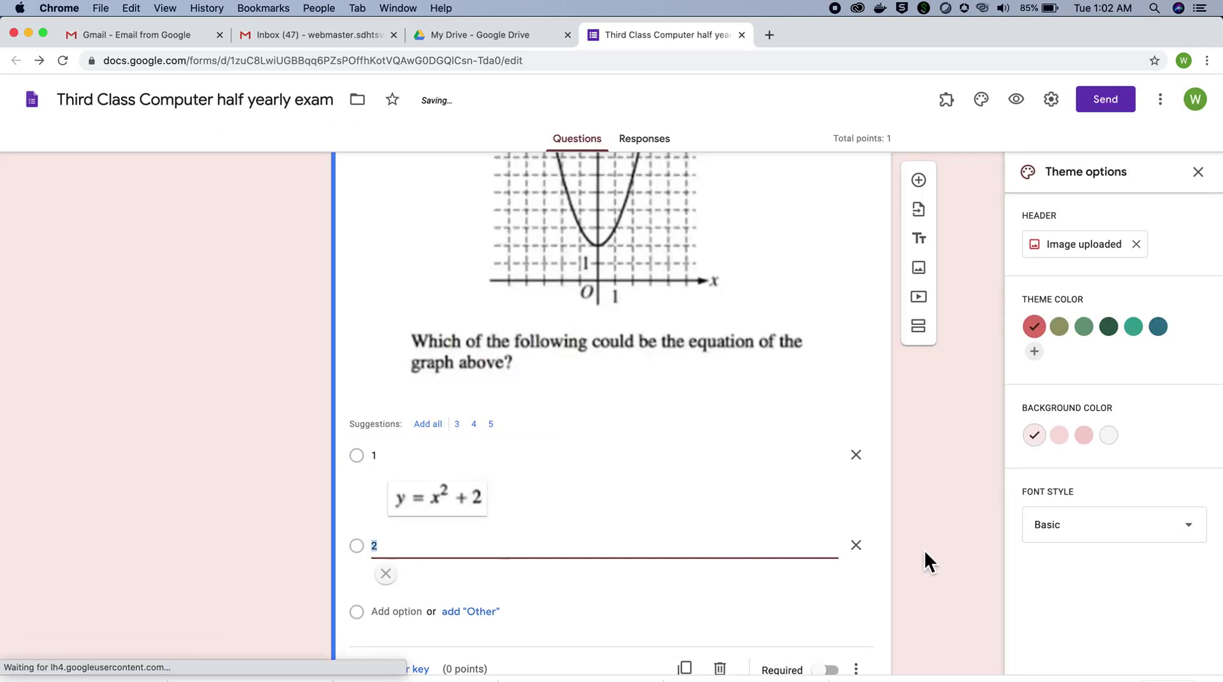
{"action": "scroll", "coordinate": [911, 582], "scroll_direction": "down", "scroll_amount": 3}
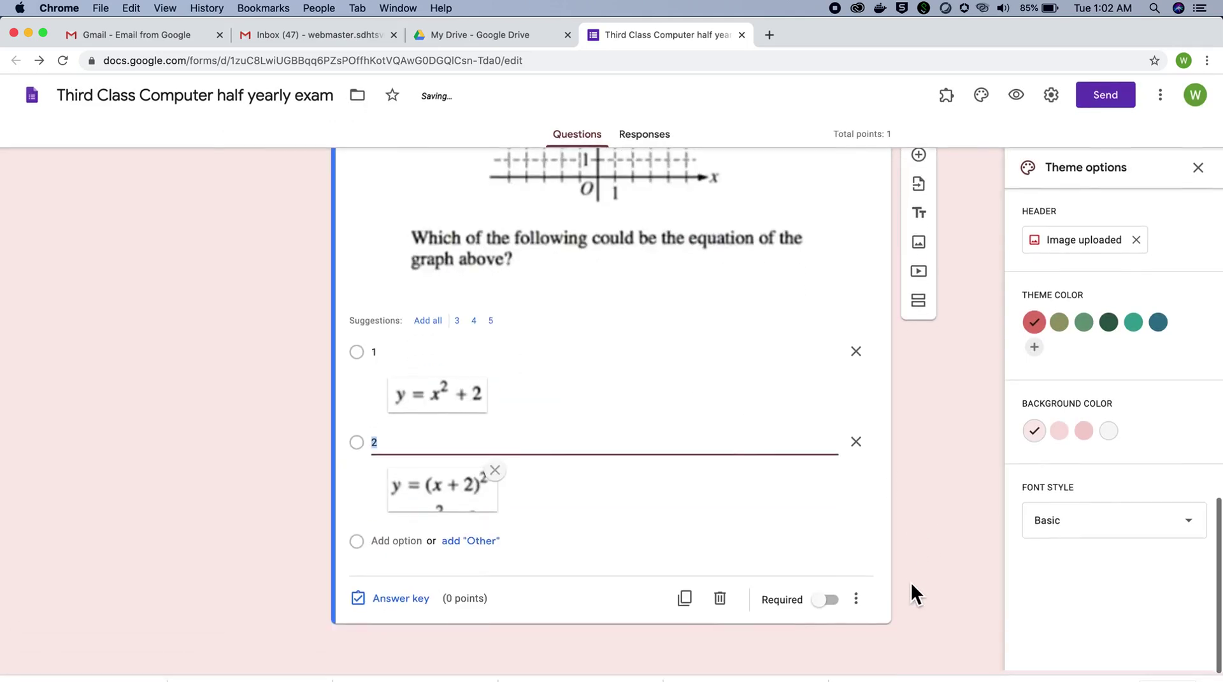
{"action": "left_click", "coordinate": [833, 605]}
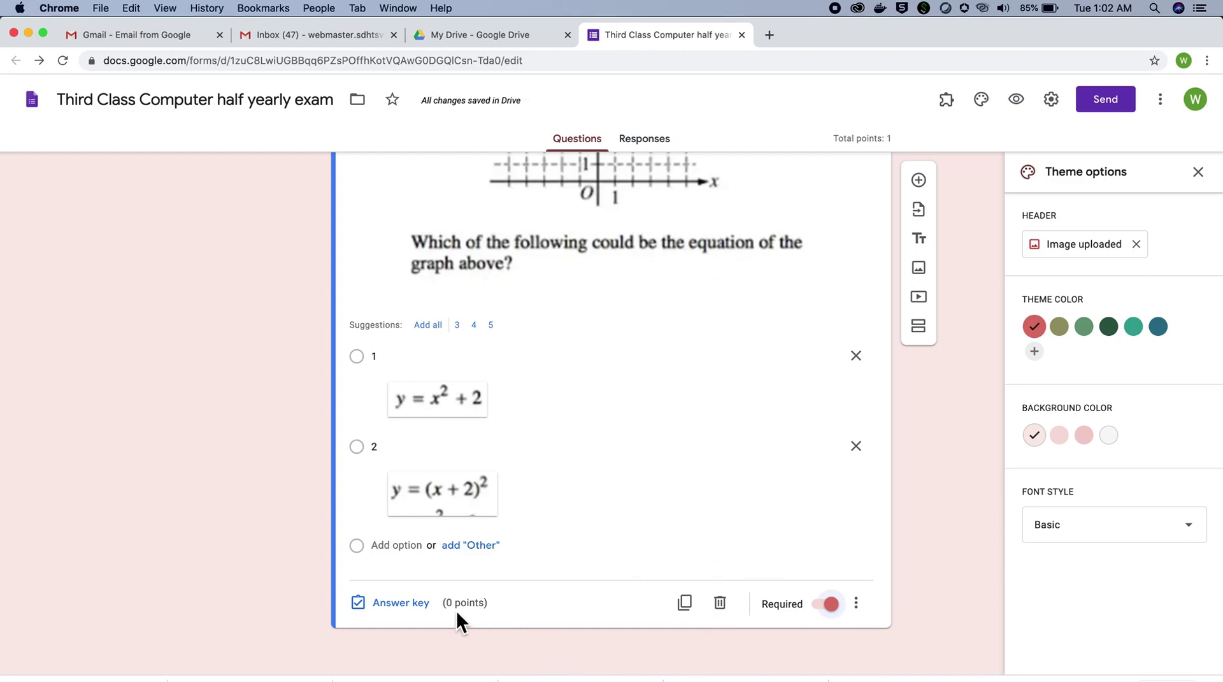
Step: Give the graph question 2 points with y = x² + 2 as the correct answer
{"action": "left_click", "coordinate": [434, 603]}
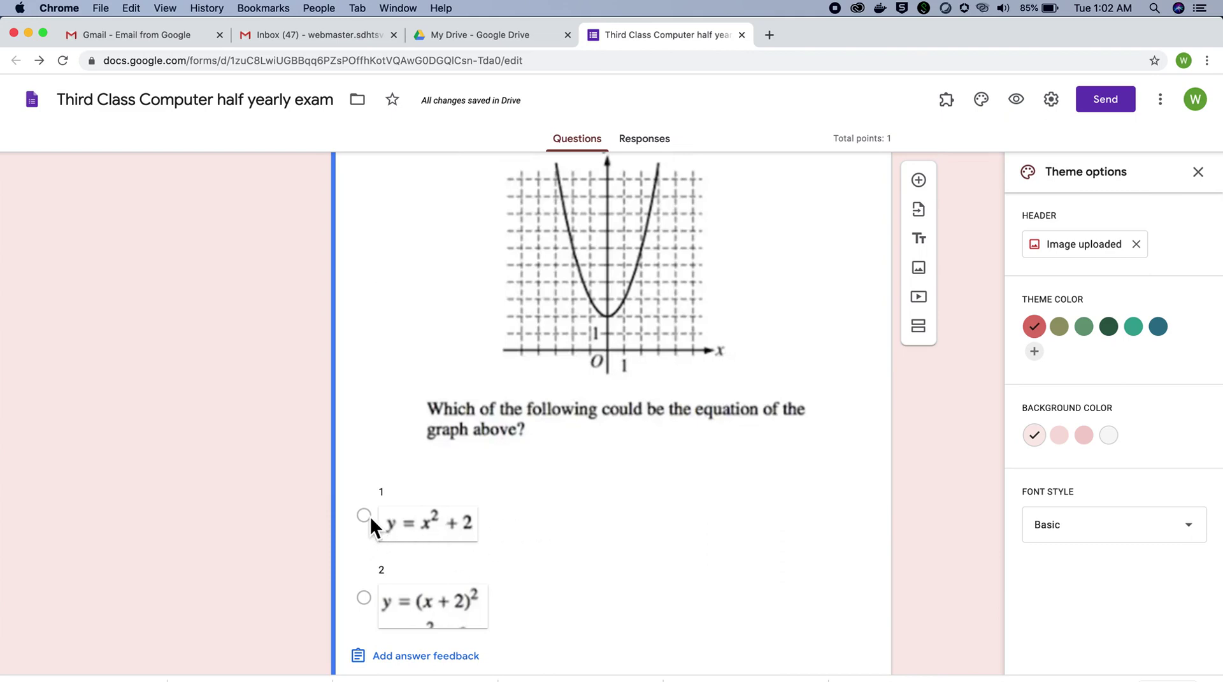
{"action": "scroll", "coordinate": [557, 483], "scroll_direction": "up", "scroll_amount": 3}
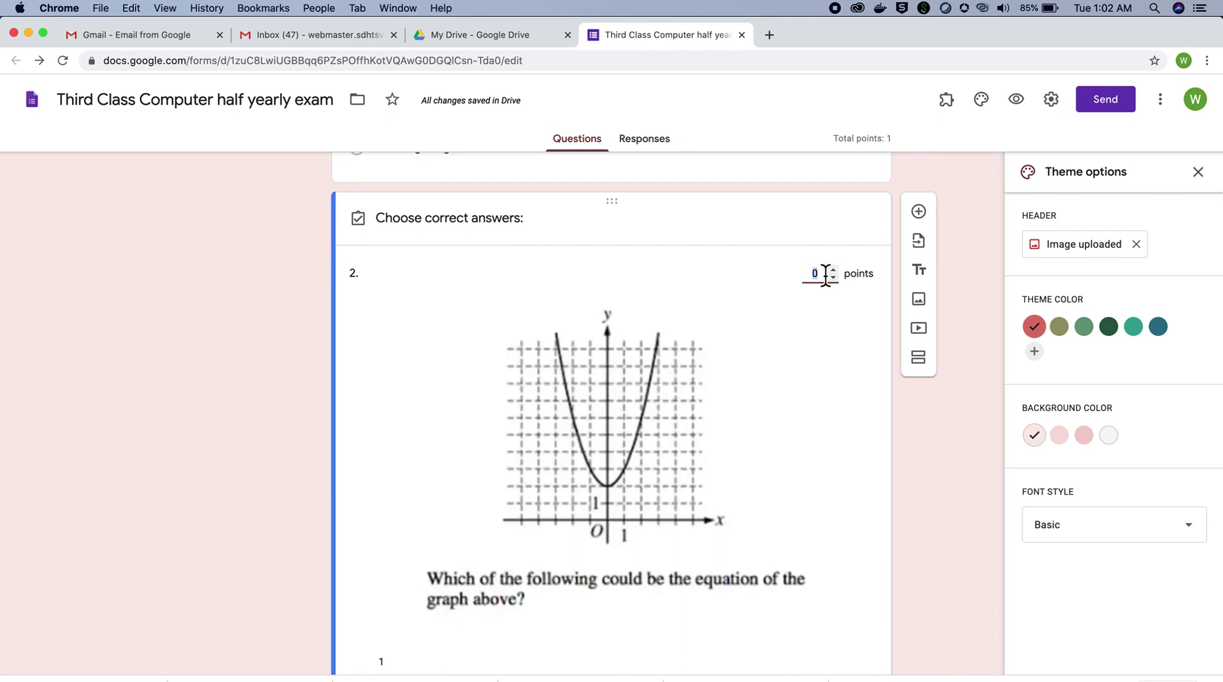
{"action": "type", "text": "2"}
{"action": "scroll", "coordinate": [804, 423], "scroll_direction": "down", "scroll_amount": 2}
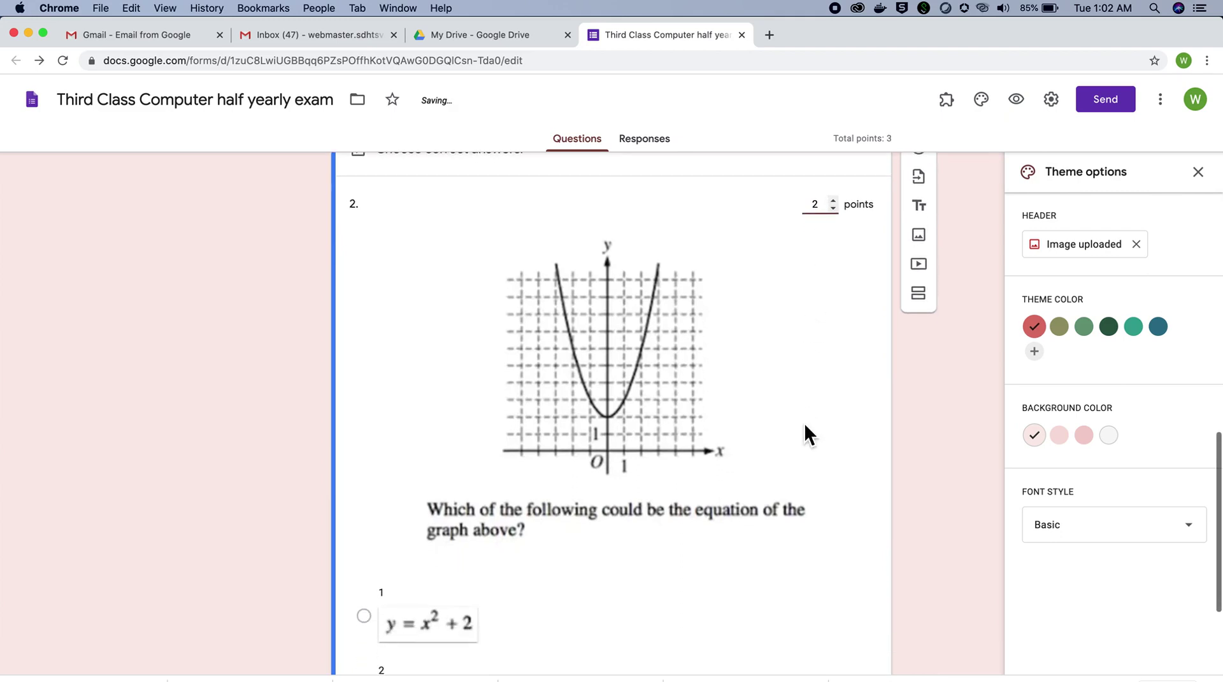
{"action": "scroll", "coordinate": [806, 434], "scroll_direction": "down", "scroll_amount": 5}
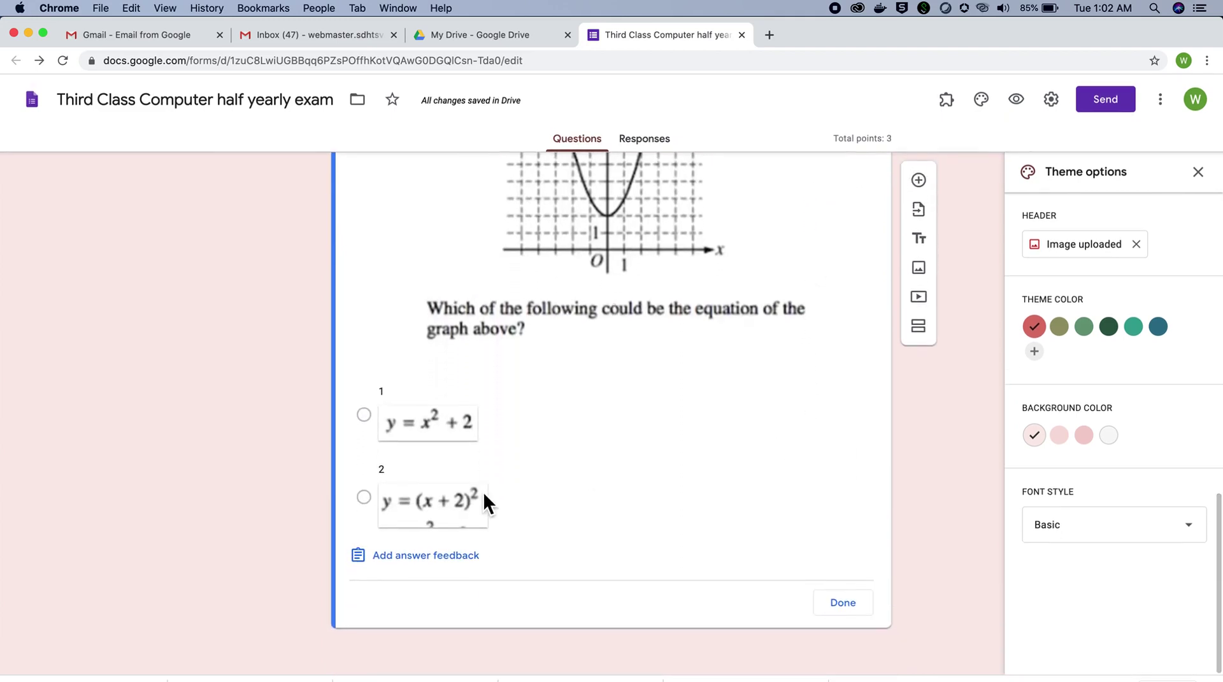
{"action": "left_click", "coordinate": [365, 414]}
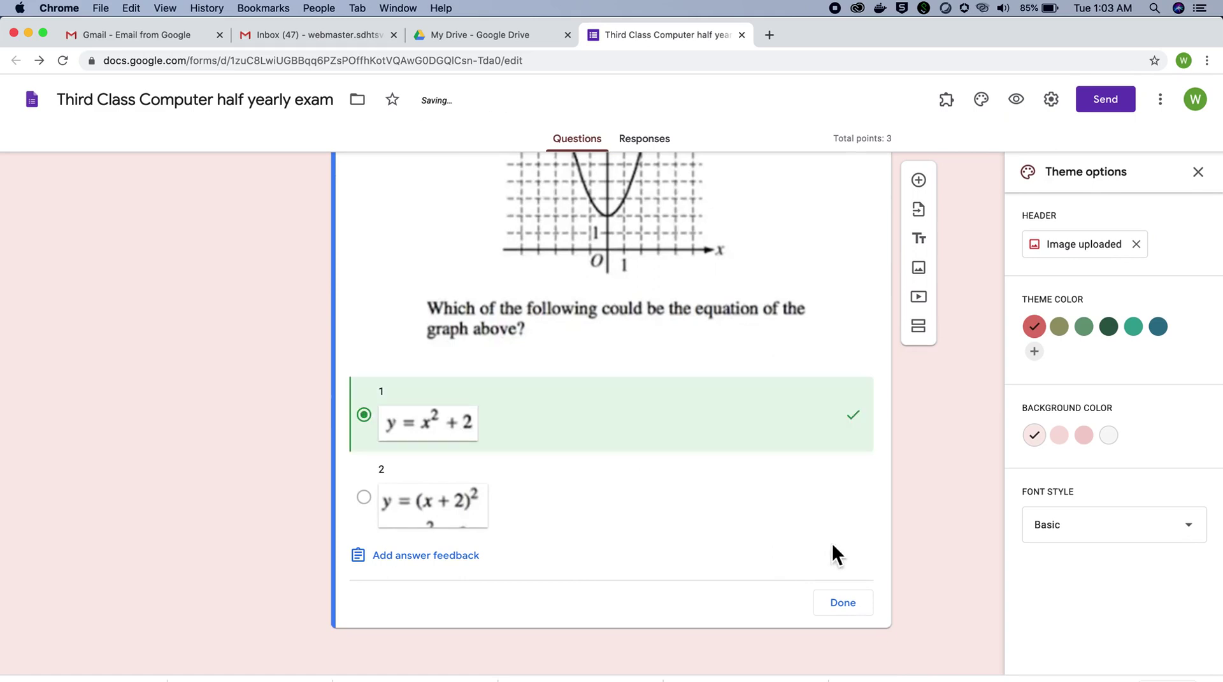
{"action": "left_click", "coordinate": [842, 602]}
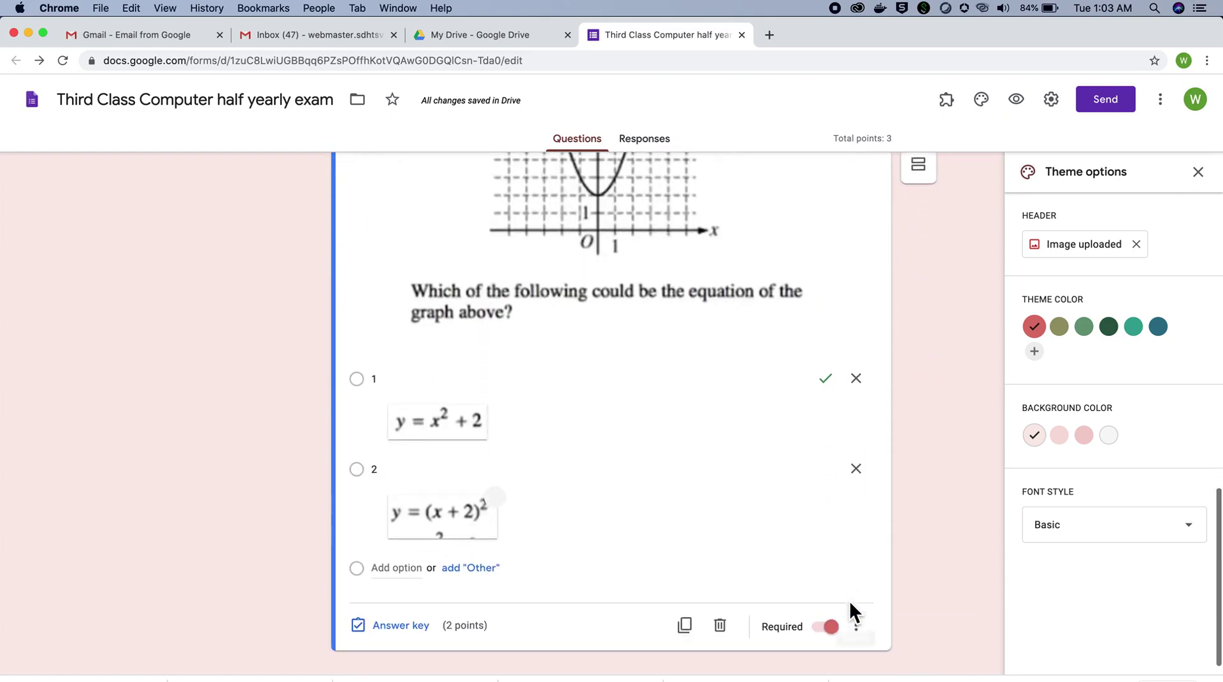
{"action": "scroll", "coordinate": [852, 598], "scroll_direction": "up", "scroll_amount": 2}
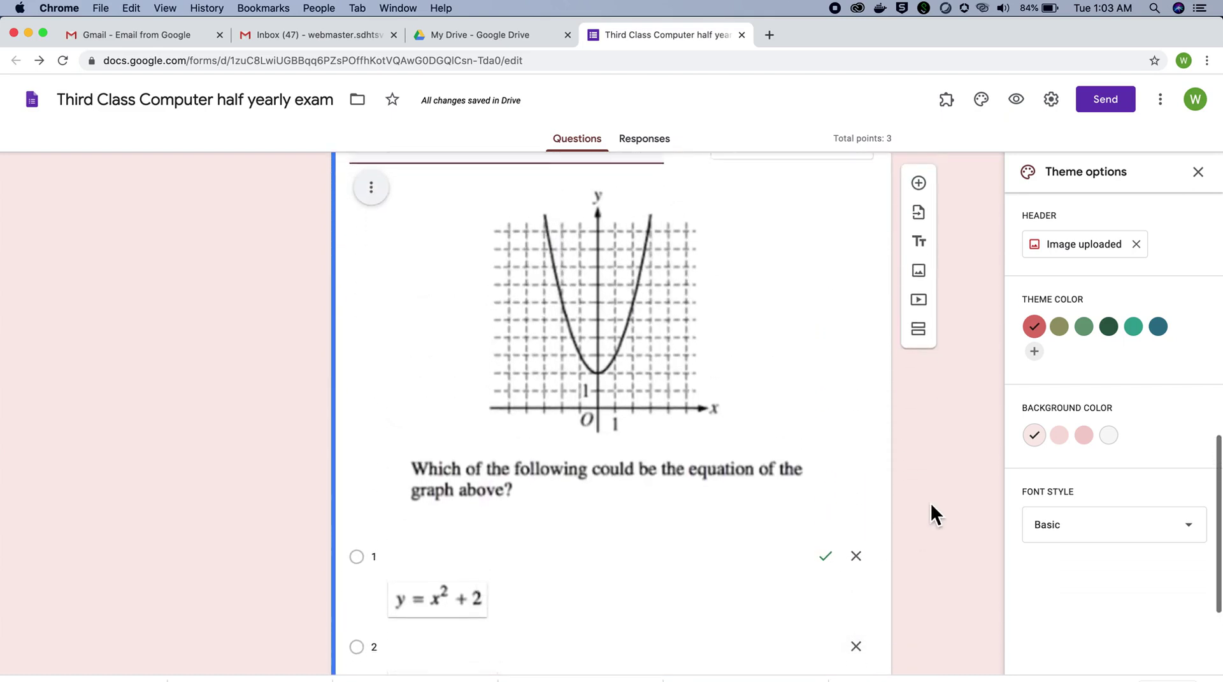
{"action": "scroll", "coordinate": [931, 503], "scroll_direction": "up", "scroll_amount": 2}
{"action": "scroll", "coordinate": [931, 502], "scroll_direction": "down", "scroll_amount": 5}
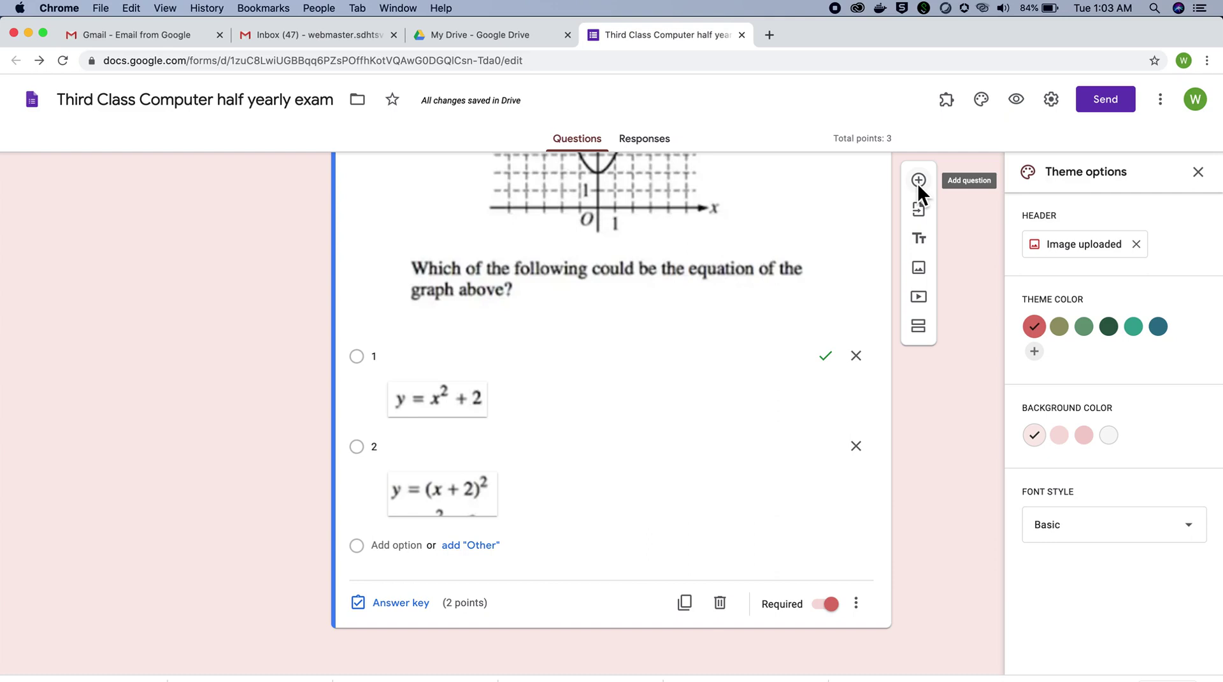
Step: Add a new question titled '3. Which is fruit?' and select its first option for editing
{"action": "left_click", "coordinate": [918, 181]}
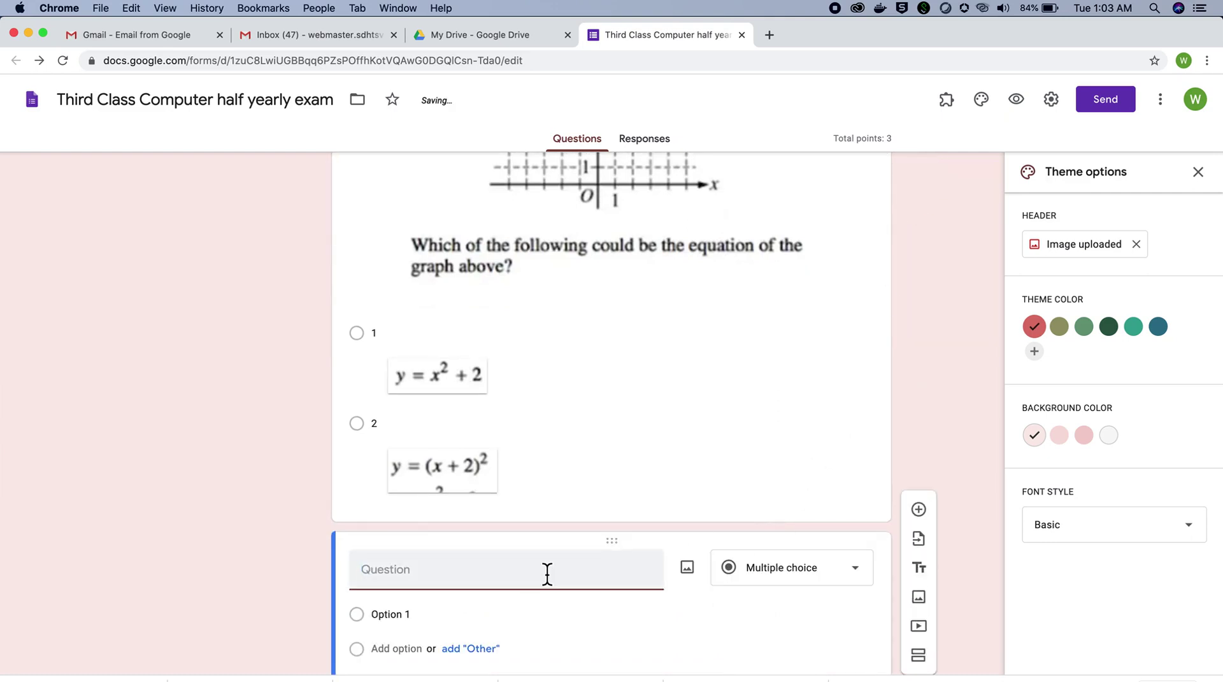
{"action": "type", "text": "3."}
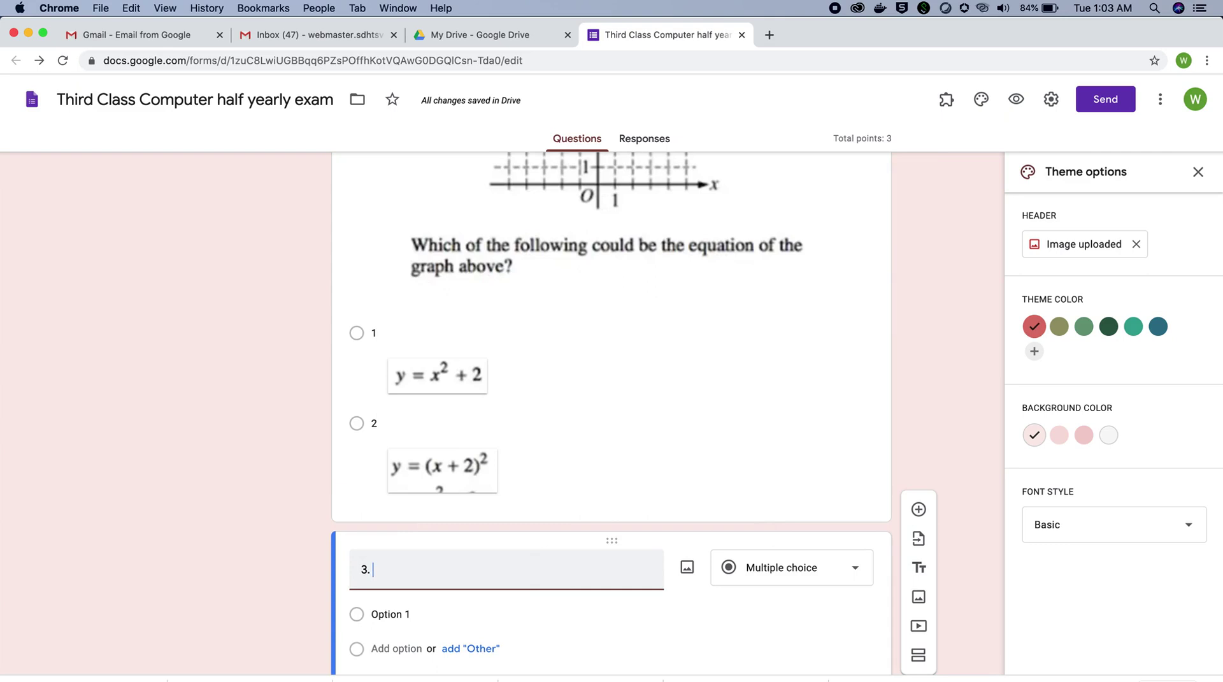
{"action": "type", "text": " Which is "}
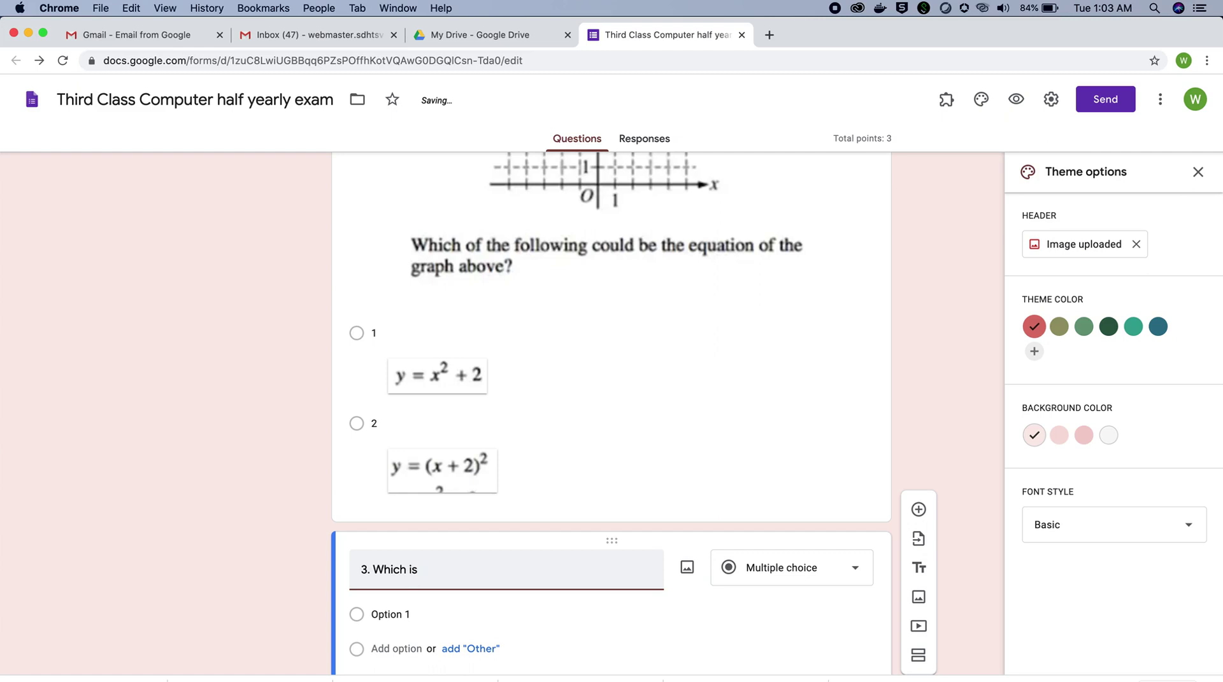
{"action": "type", "text": "fruit?"}
{"action": "scroll", "coordinate": [584, 594], "scroll_direction": "down", "scroll_amount": 3}
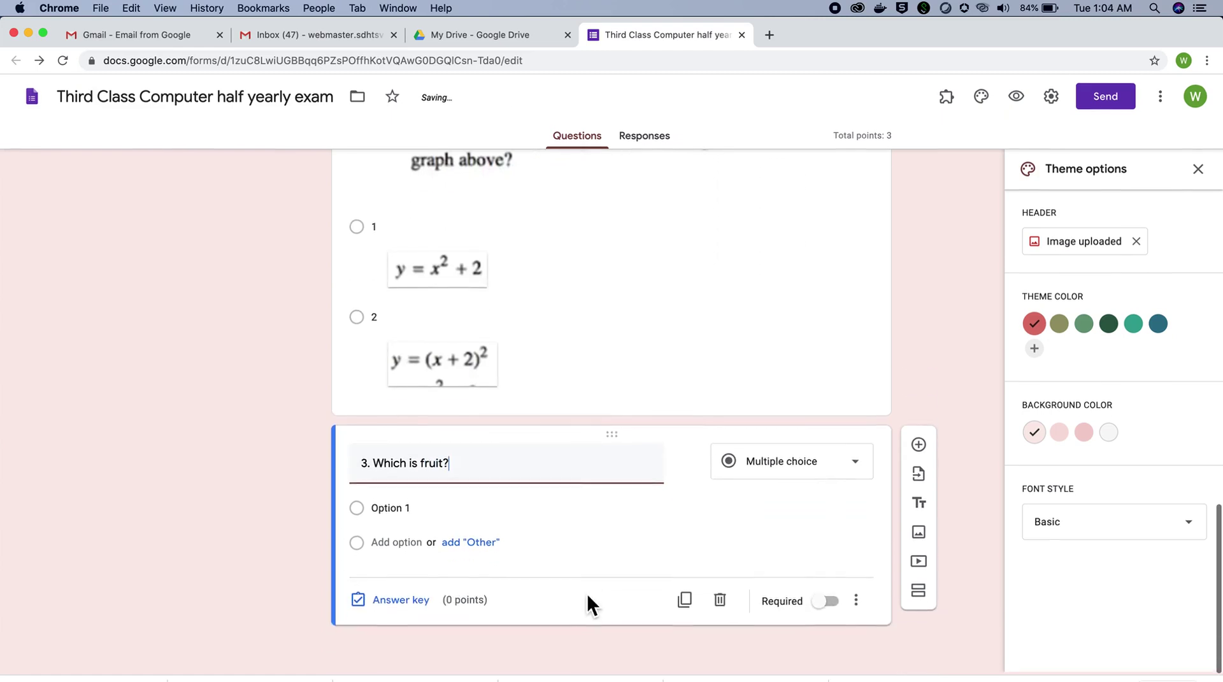
{"action": "left_click", "coordinate": [390, 513]}
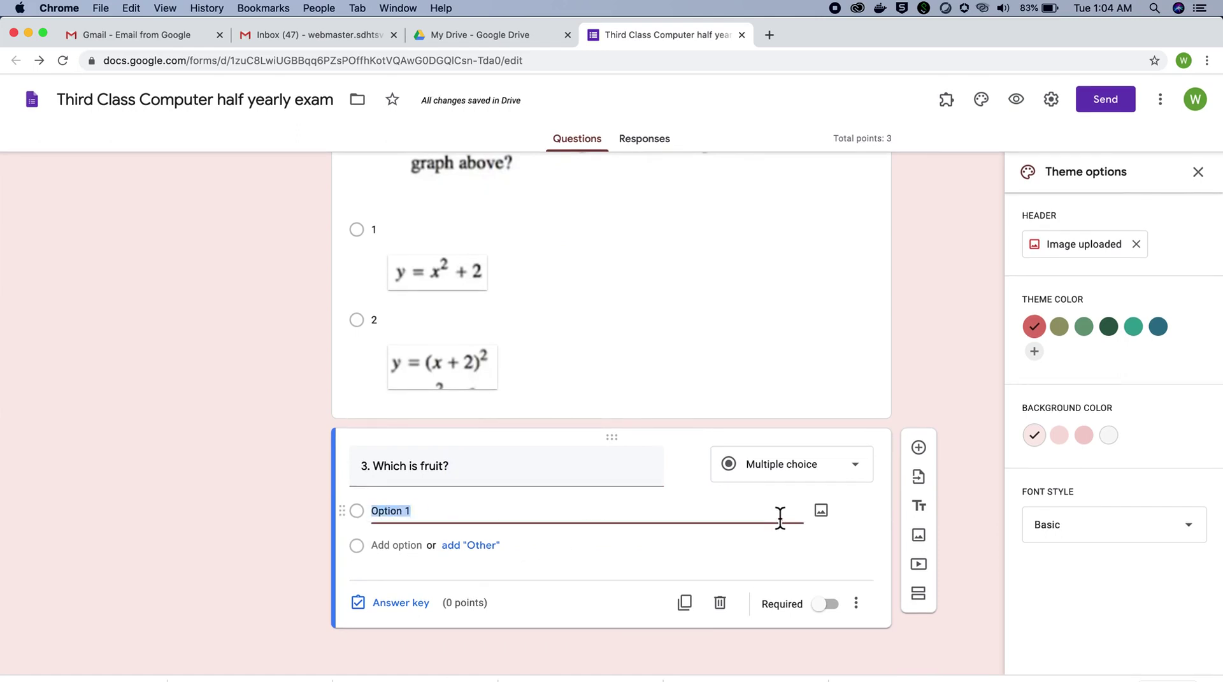
Step: Name option 1 '1' and attach the orange small.jpeg picture to it
{"action": "type", "text": "1"}
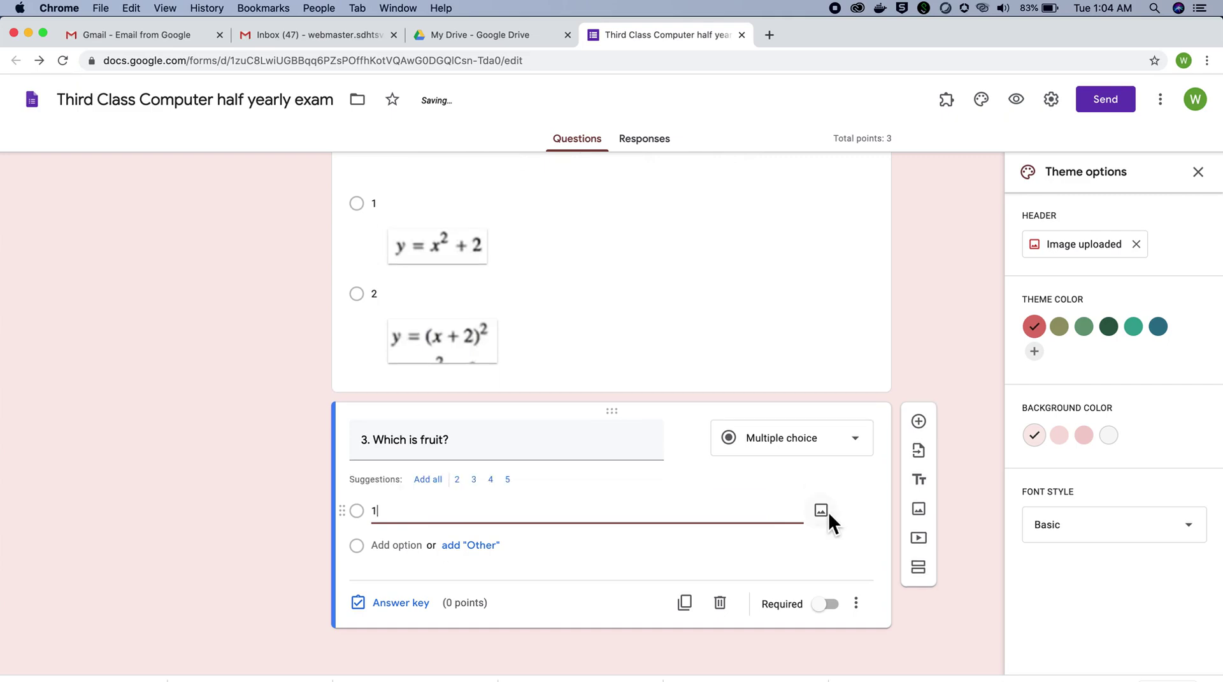
{"action": "left_click", "coordinate": [828, 511]}
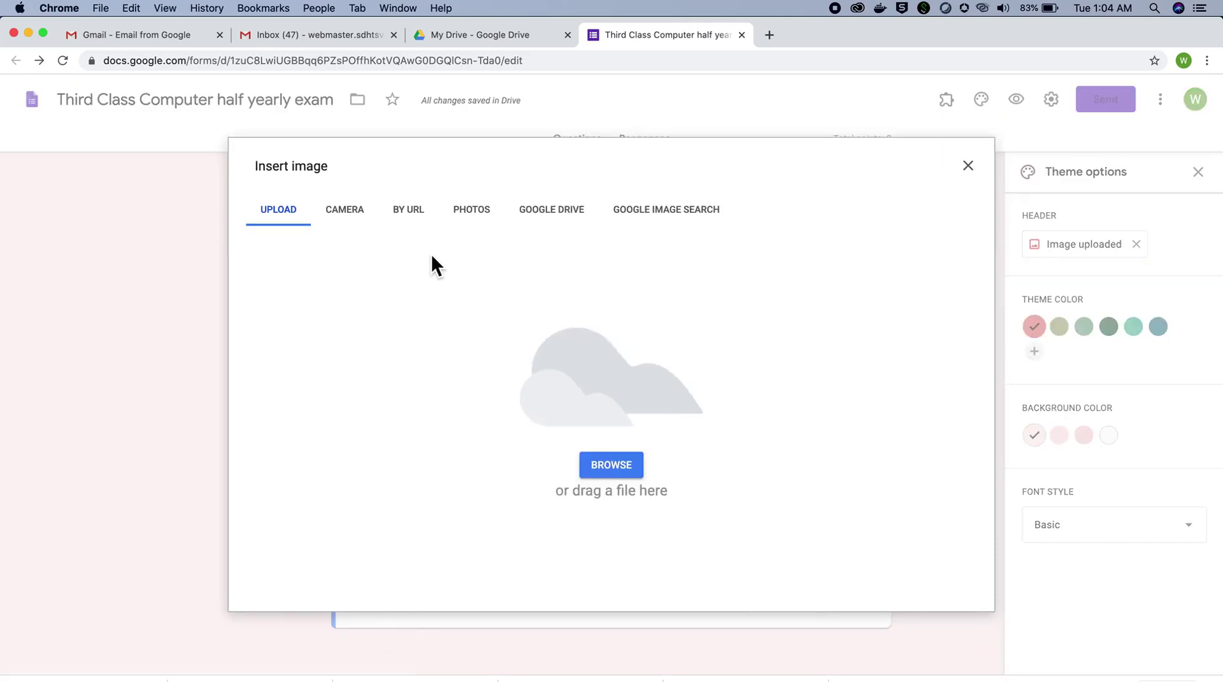
{"action": "left_click", "coordinate": [611, 464]}
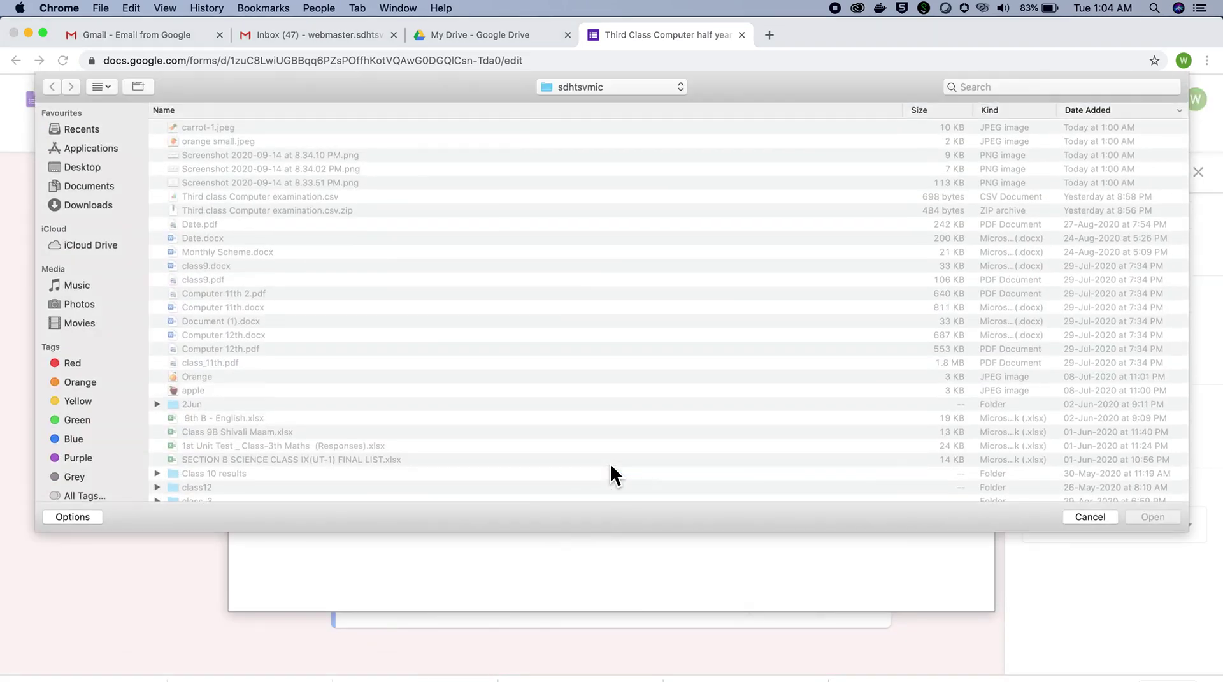
{"action": "left_click", "coordinate": [216, 141]}
{"action": "left_click", "coordinate": [1150, 519]}
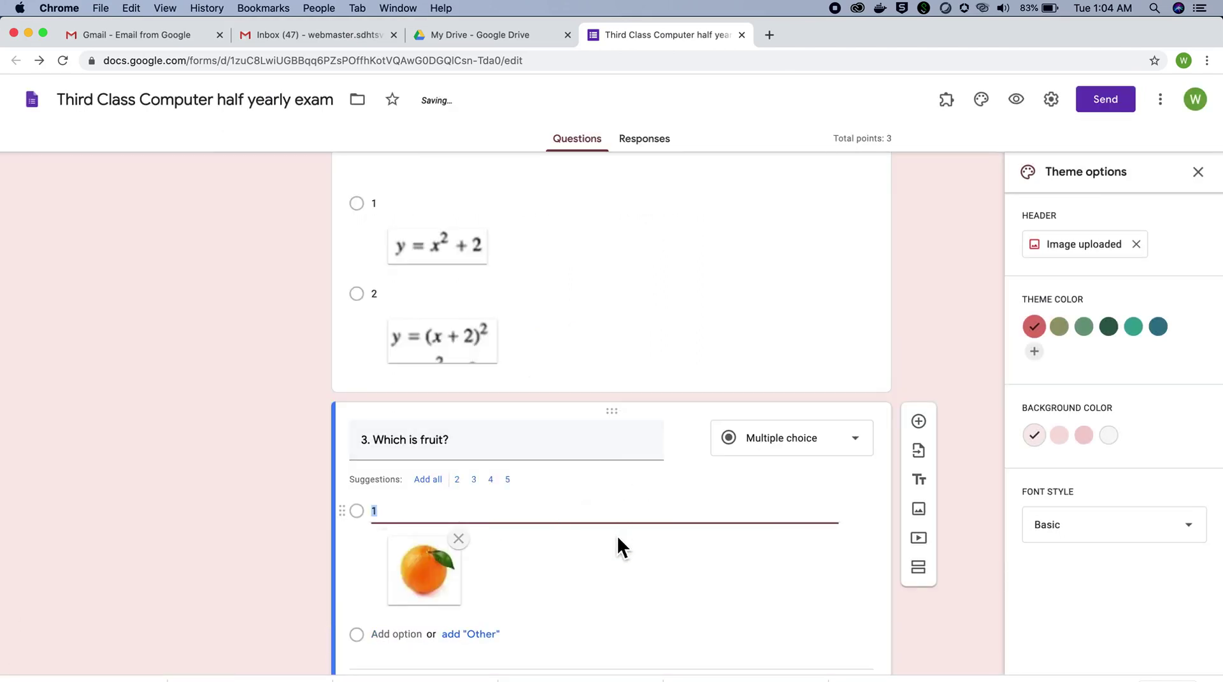
Step: Add option 2 with the carrot-1.jpeg picture
{"action": "left_click", "coordinate": [383, 545]}
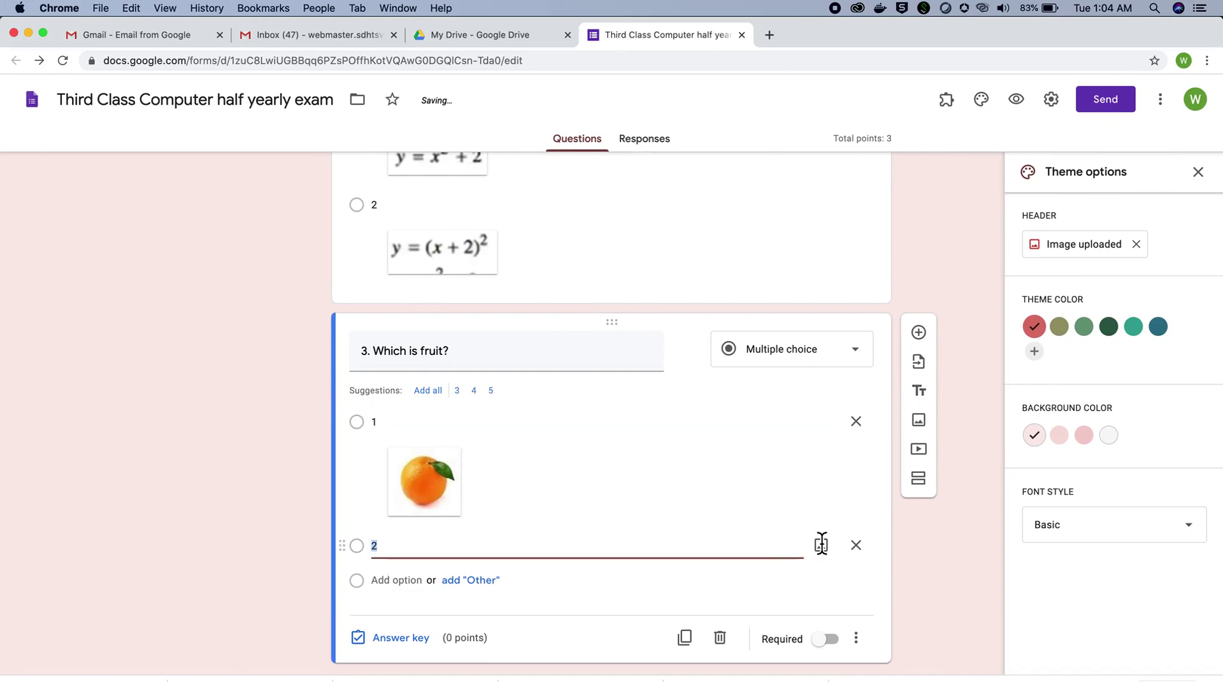
{"action": "left_click", "coordinate": [821, 543]}
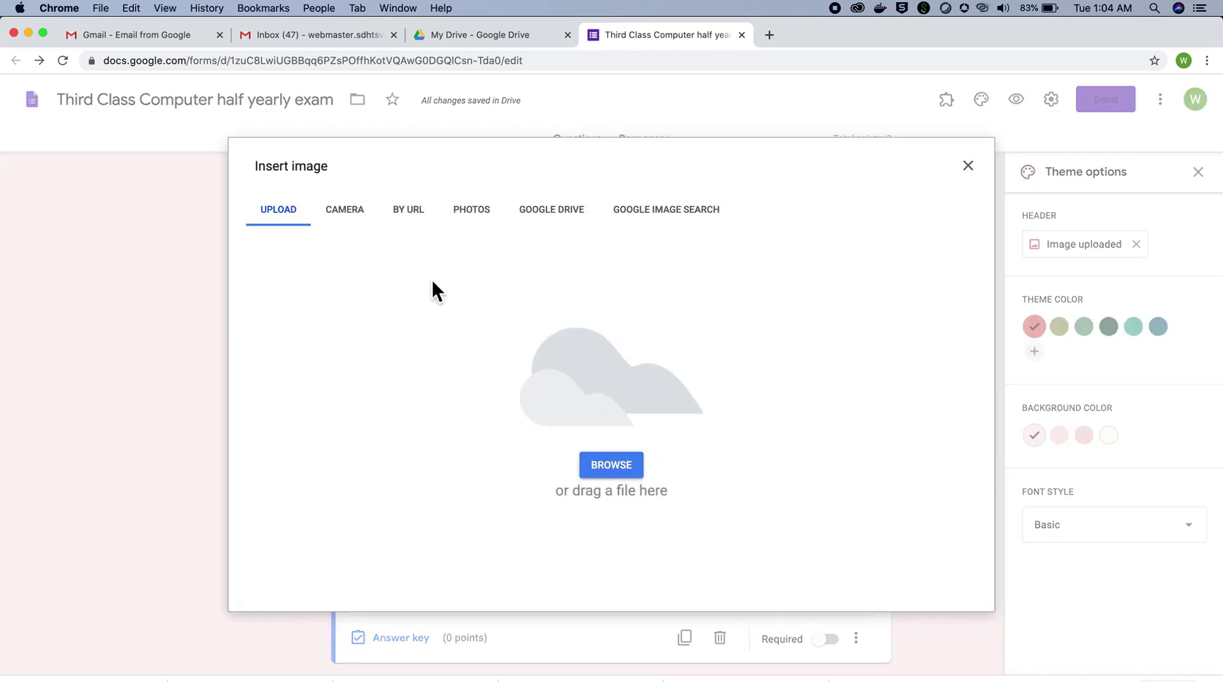
{"action": "left_click", "coordinate": [601, 465]}
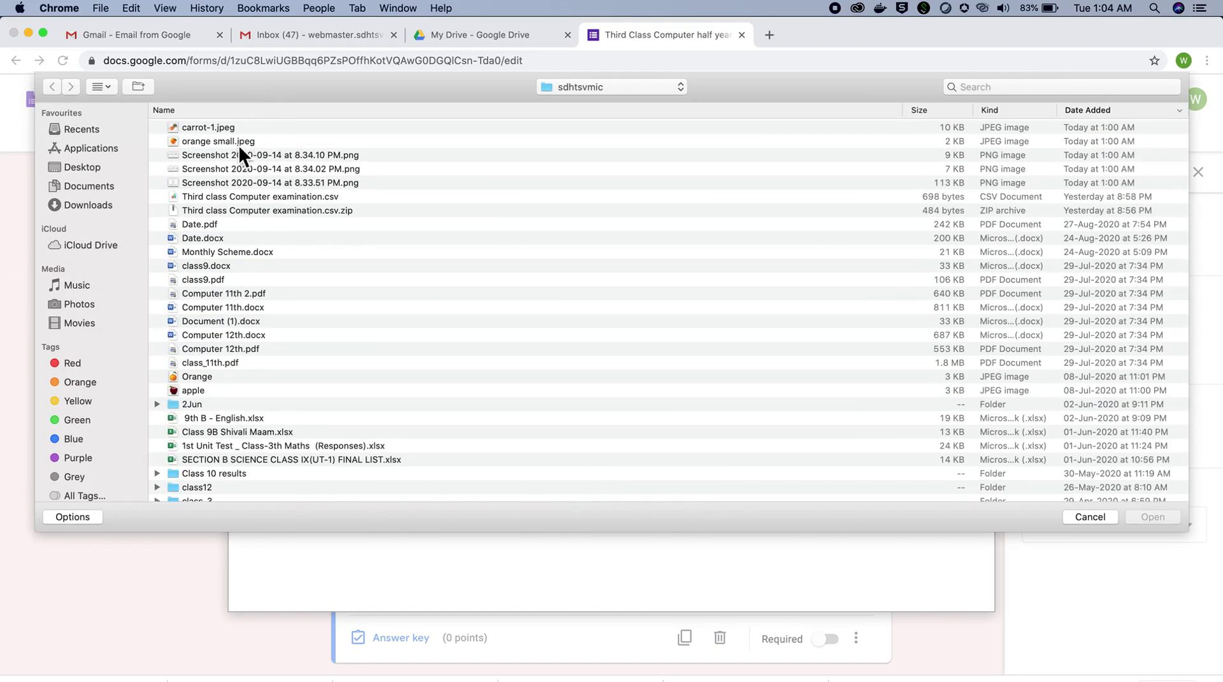
{"action": "left_click", "coordinate": [222, 128]}
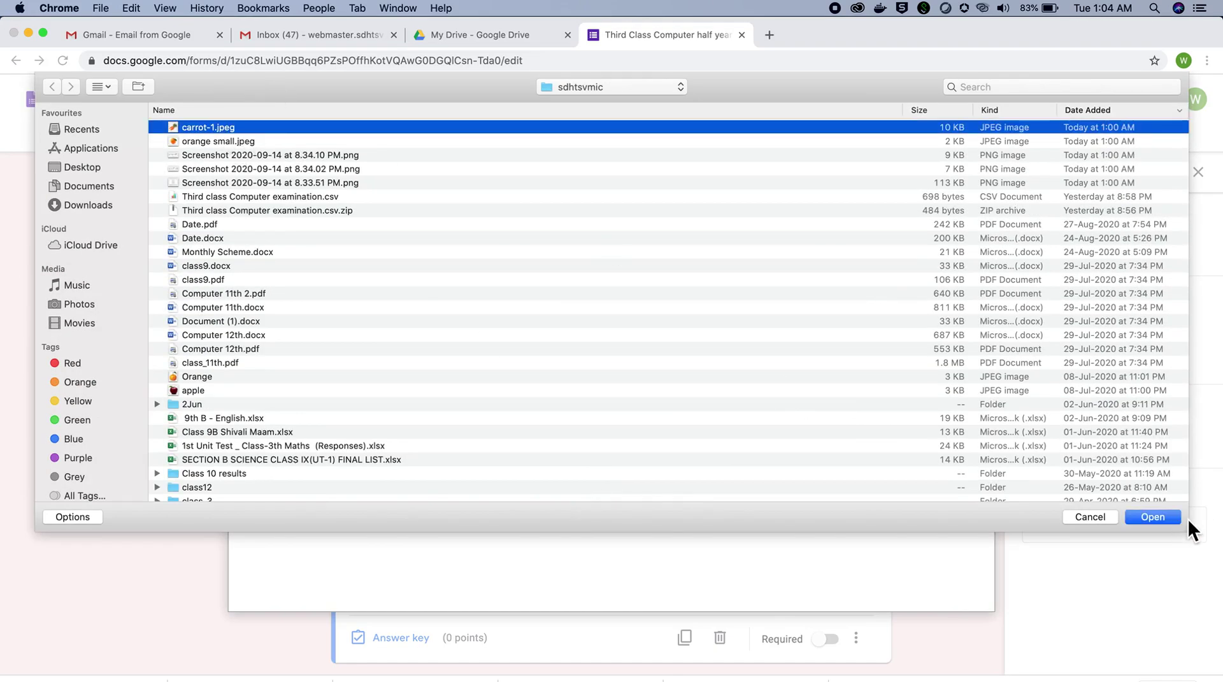
{"action": "left_click", "coordinate": [1164, 517]}
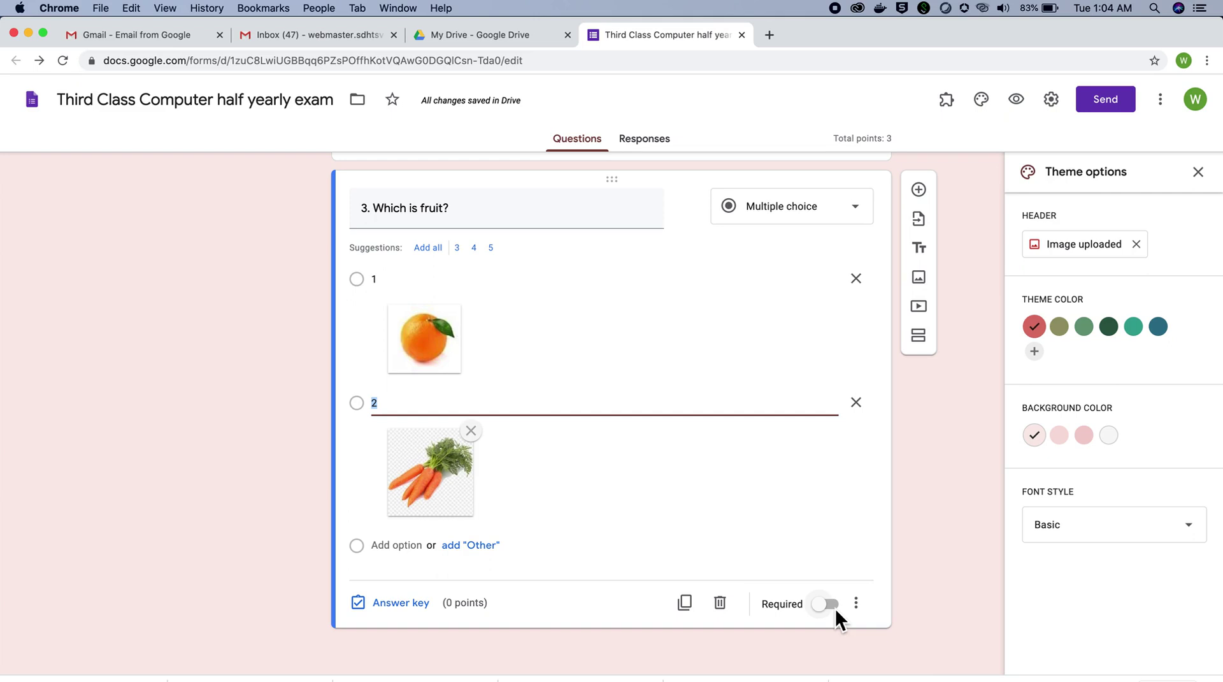
Step: Require the fruit question and give it 1 point with the orange option as correct
{"action": "left_click", "coordinate": [835, 608]}
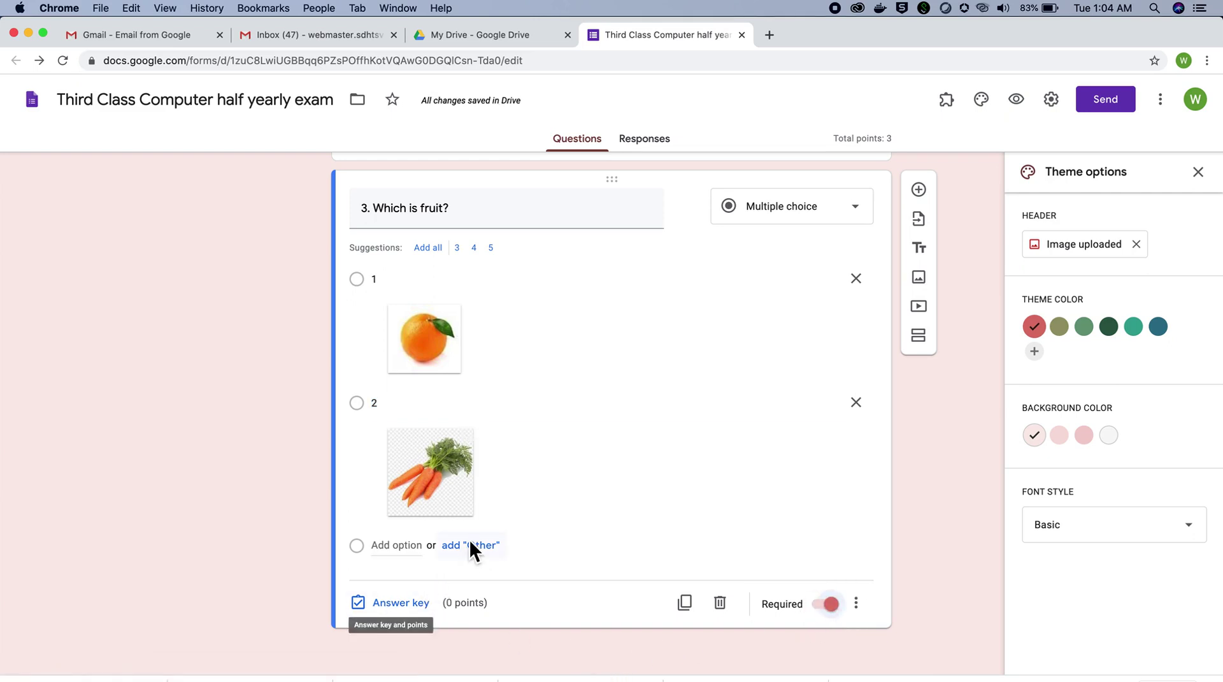
{"action": "left_click", "coordinate": [404, 603]}
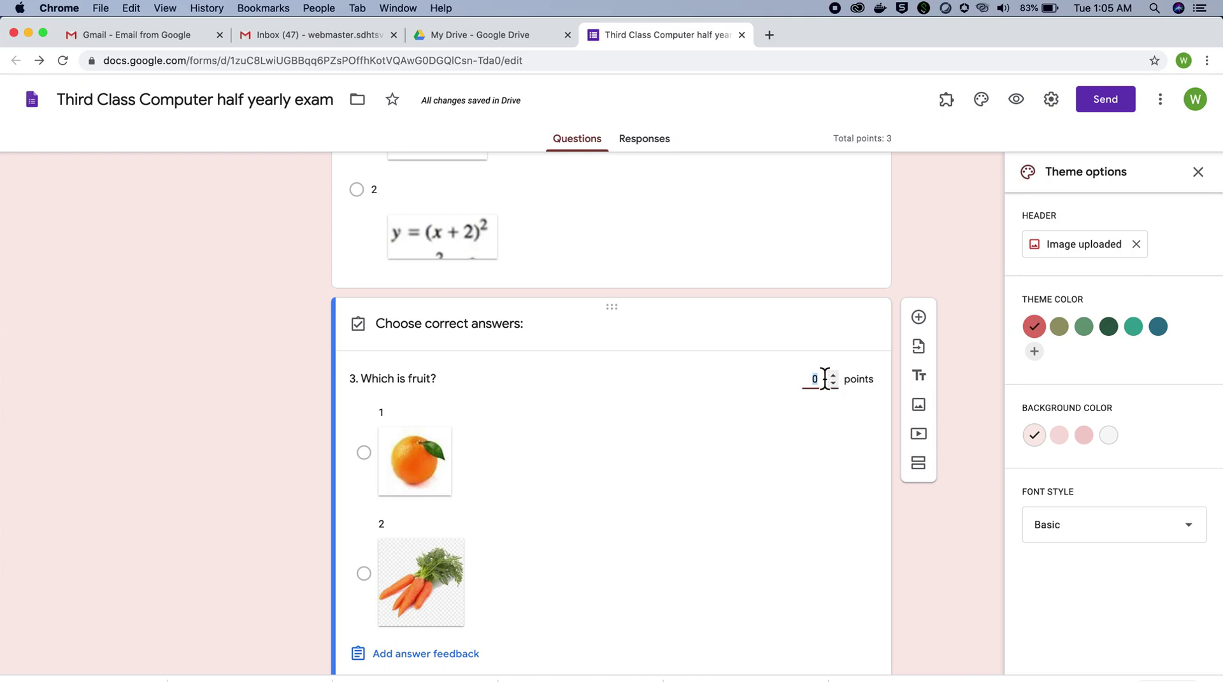
{"action": "type", "text": "1"}
{"action": "left_click", "coordinate": [367, 463]}
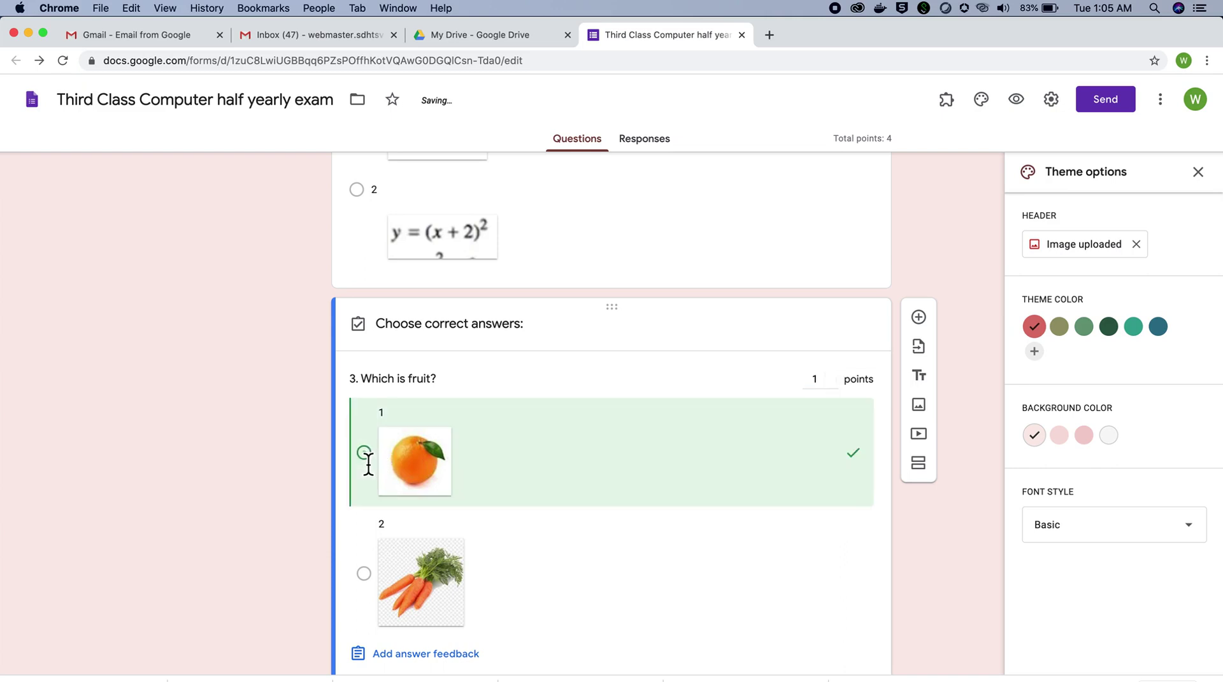
{"action": "scroll", "coordinate": [660, 577], "scroll_direction": "down", "scroll_amount": 2}
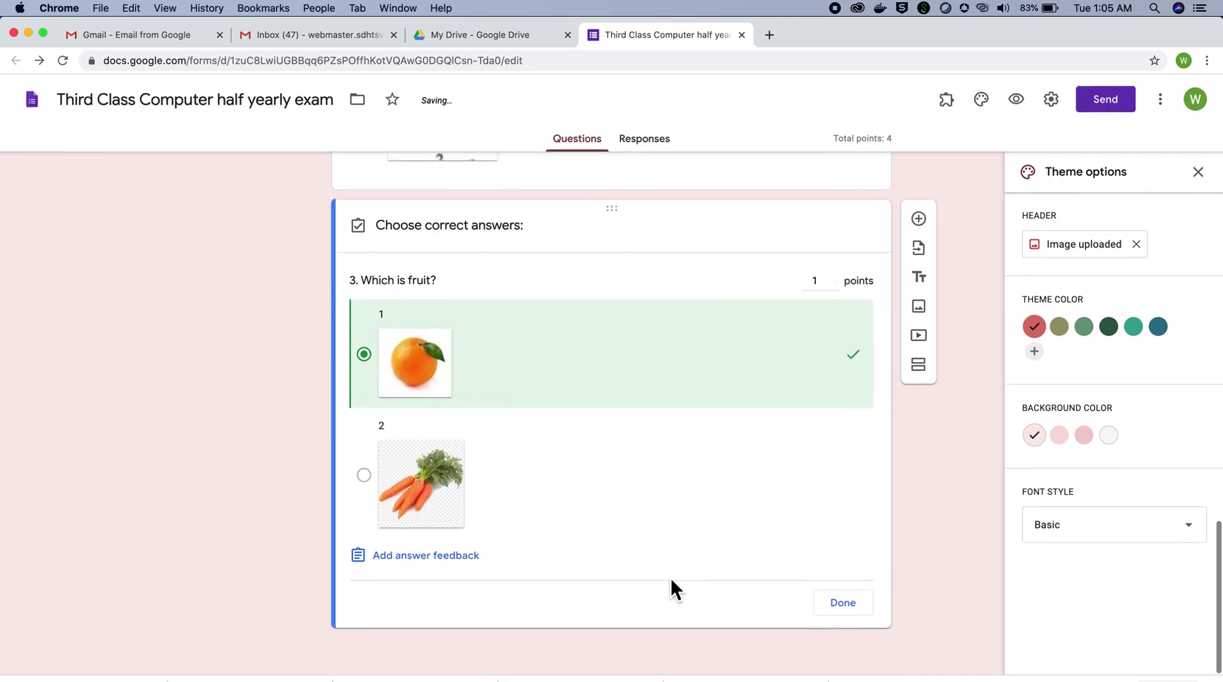
{"action": "left_click", "coordinate": [839, 609]}
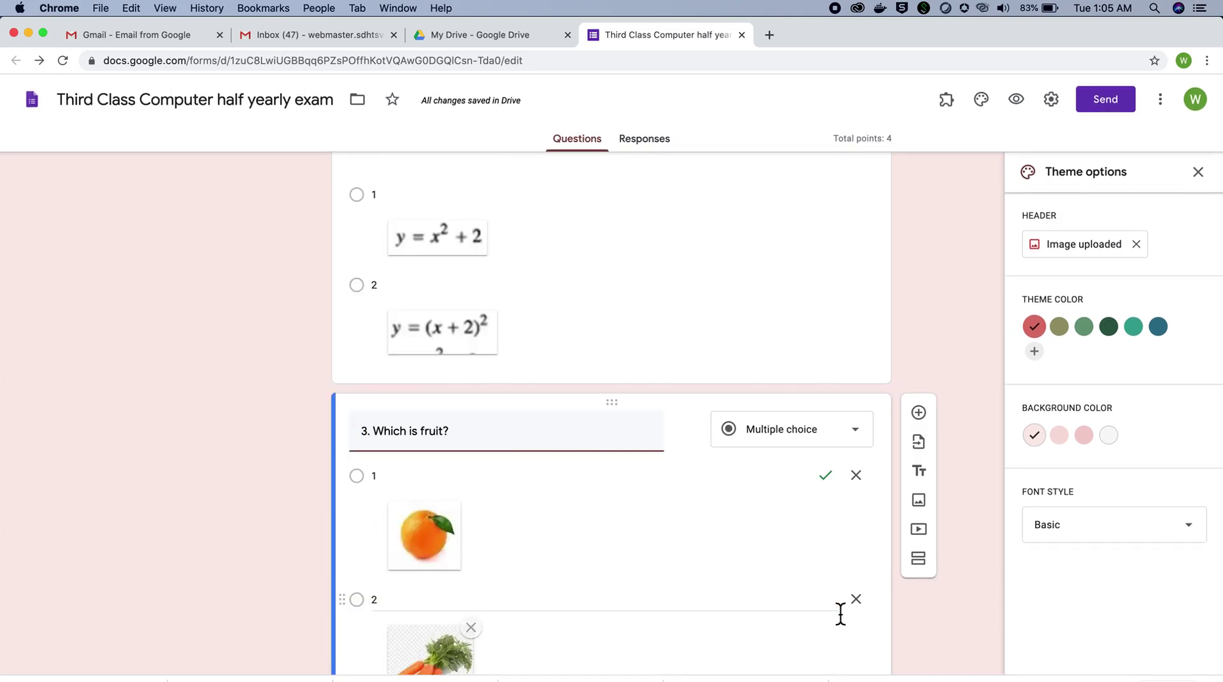
{"action": "scroll", "coordinate": [964, 492], "scroll_direction": "down", "scroll_amount": 1}
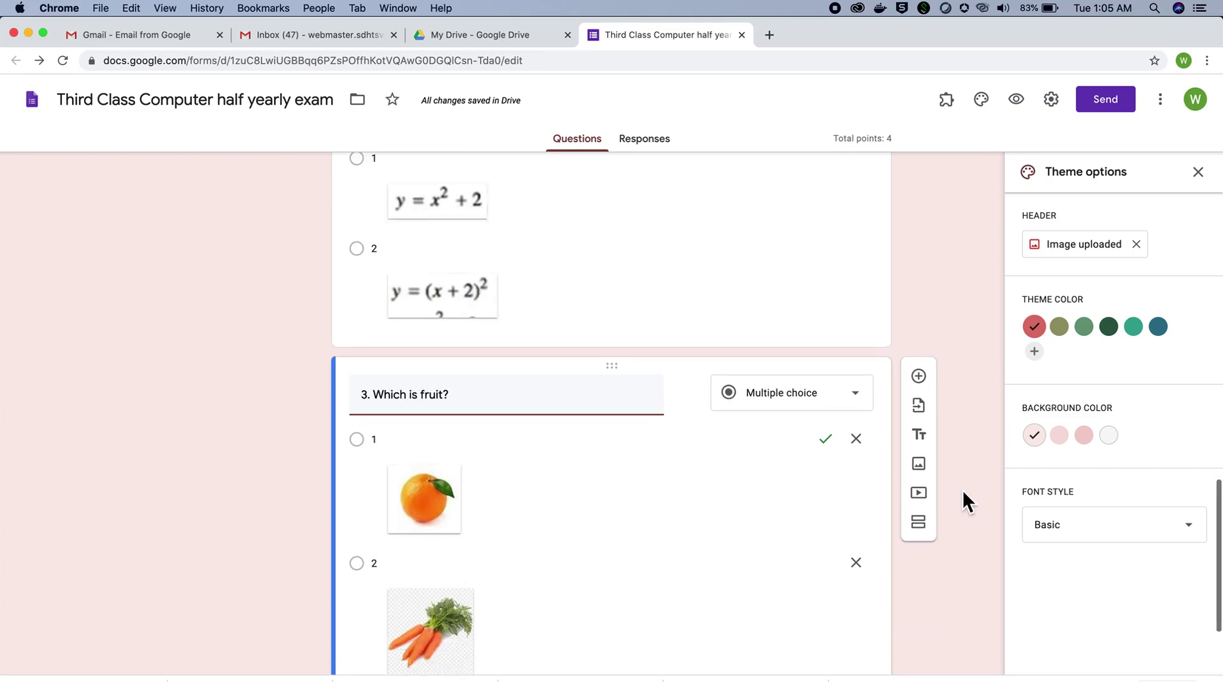
{"action": "scroll", "coordinate": [962, 490], "scroll_direction": "down", "scroll_amount": 3}
{"action": "scroll", "coordinate": [962, 490], "scroll_direction": "up", "scroll_amount": 10}
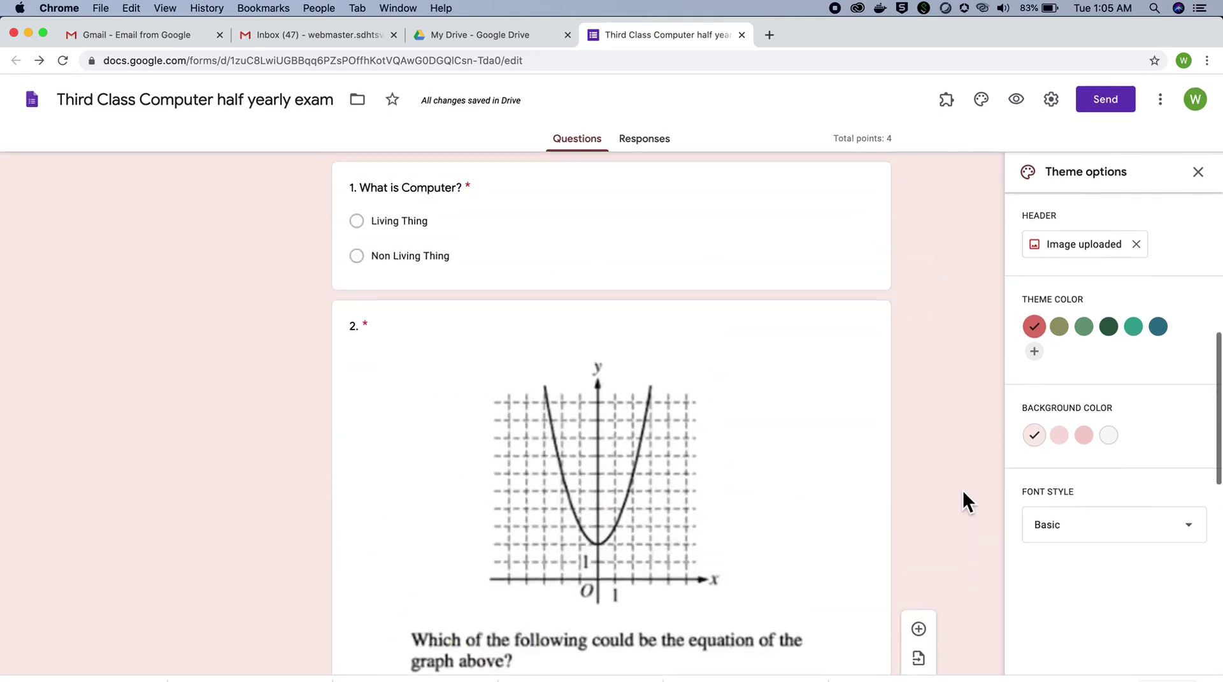
{"action": "scroll", "coordinate": [962, 489], "scroll_direction": "up", "scroll_amount": 5}
{"action": "scroll", "coordinate": [962, 489], "scroll_direction": "down", "scroll_amount": 12}
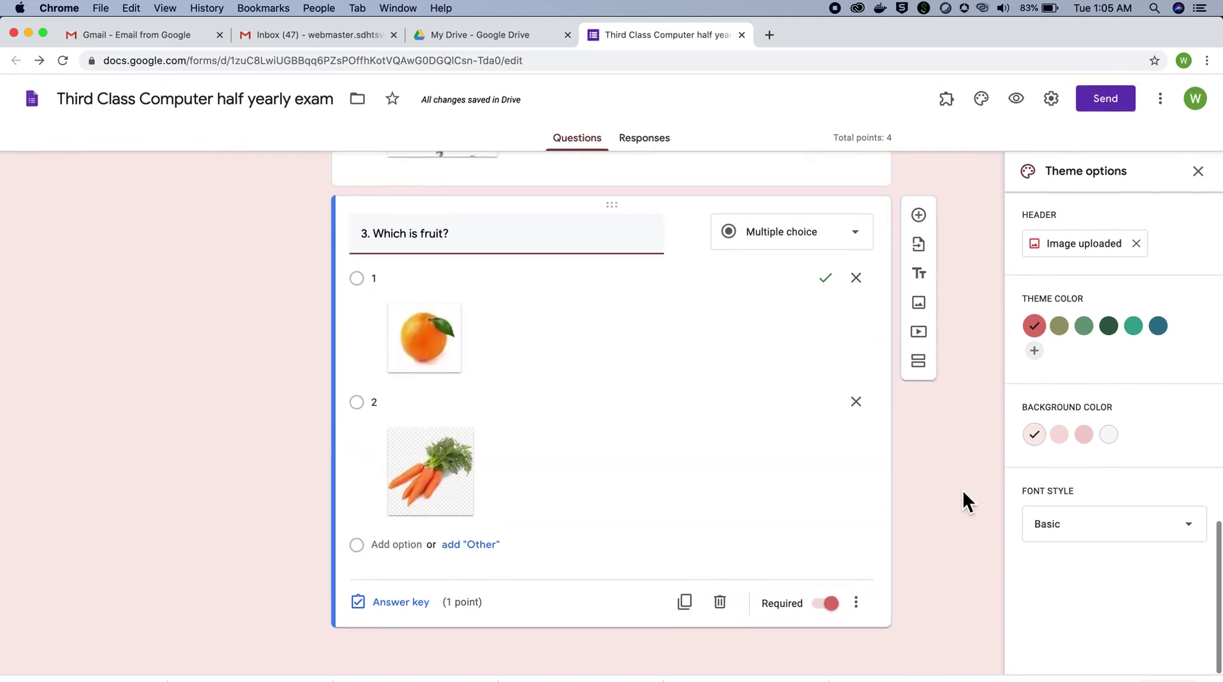
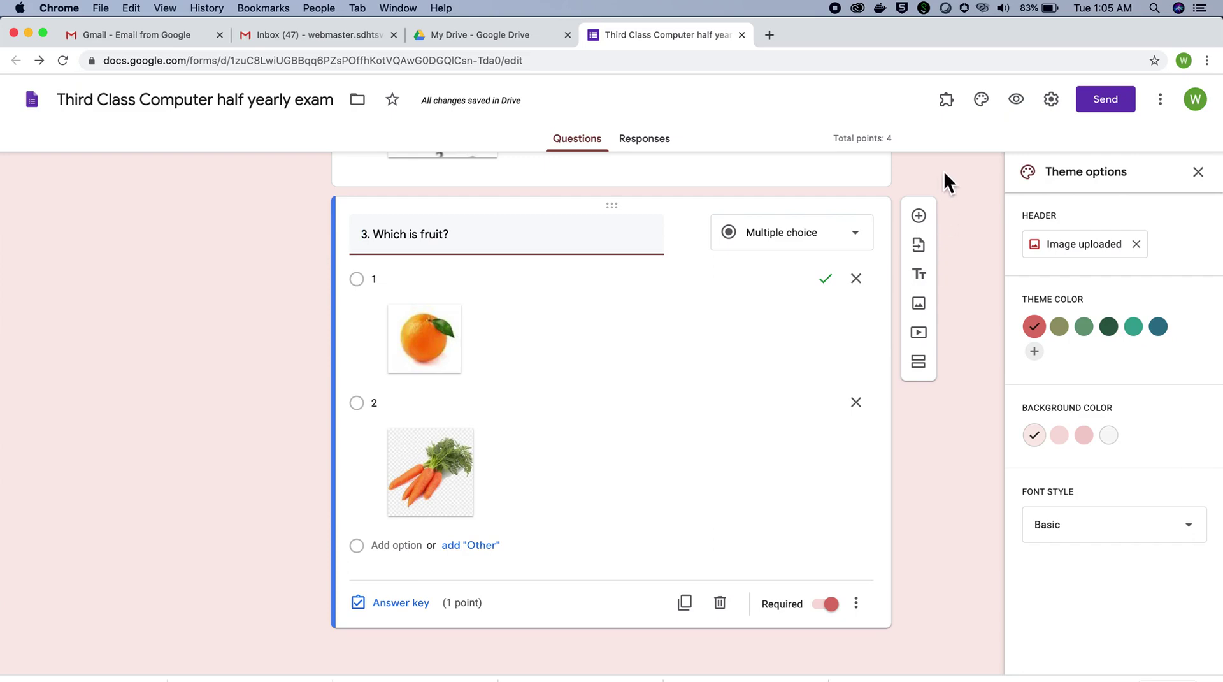
Step: Preview the exam in a new tab and scroll through its student details page
{"action": "scroll", "coordinate": [931, 161], "scroll_direction": "up", "scroll_amount": 10}
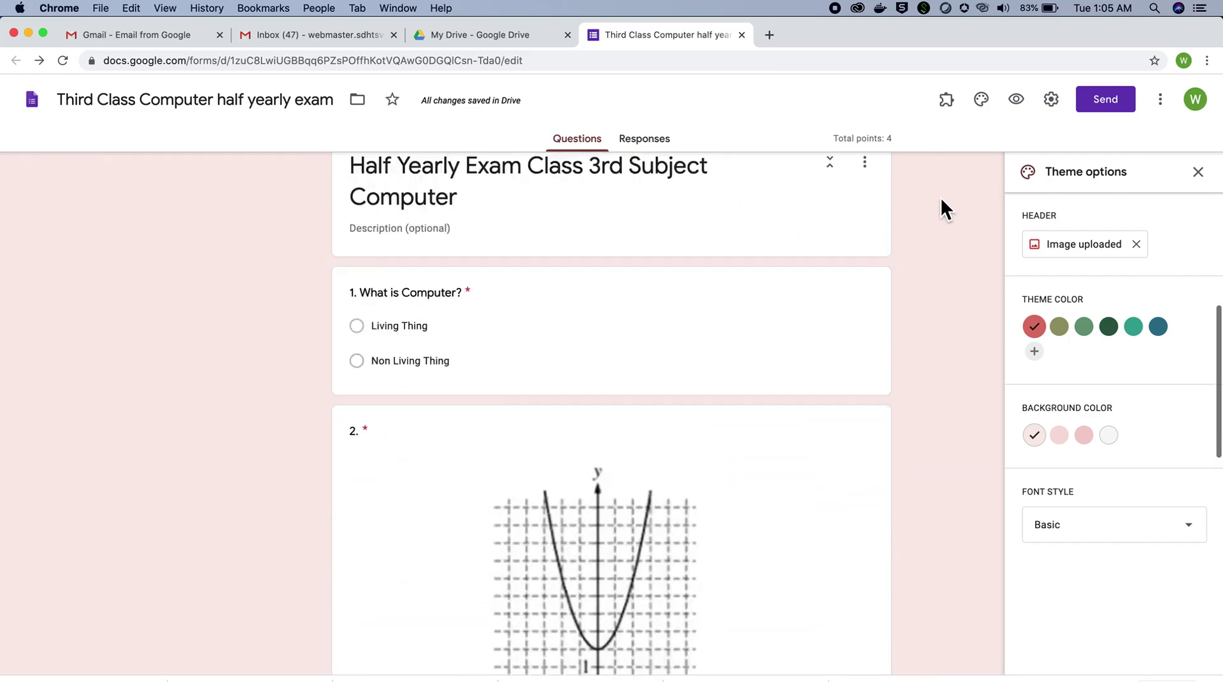
{"action": "scroll", "coordinate": [941, 197], "scroll_direction": "up", "scroll_amount": 2}
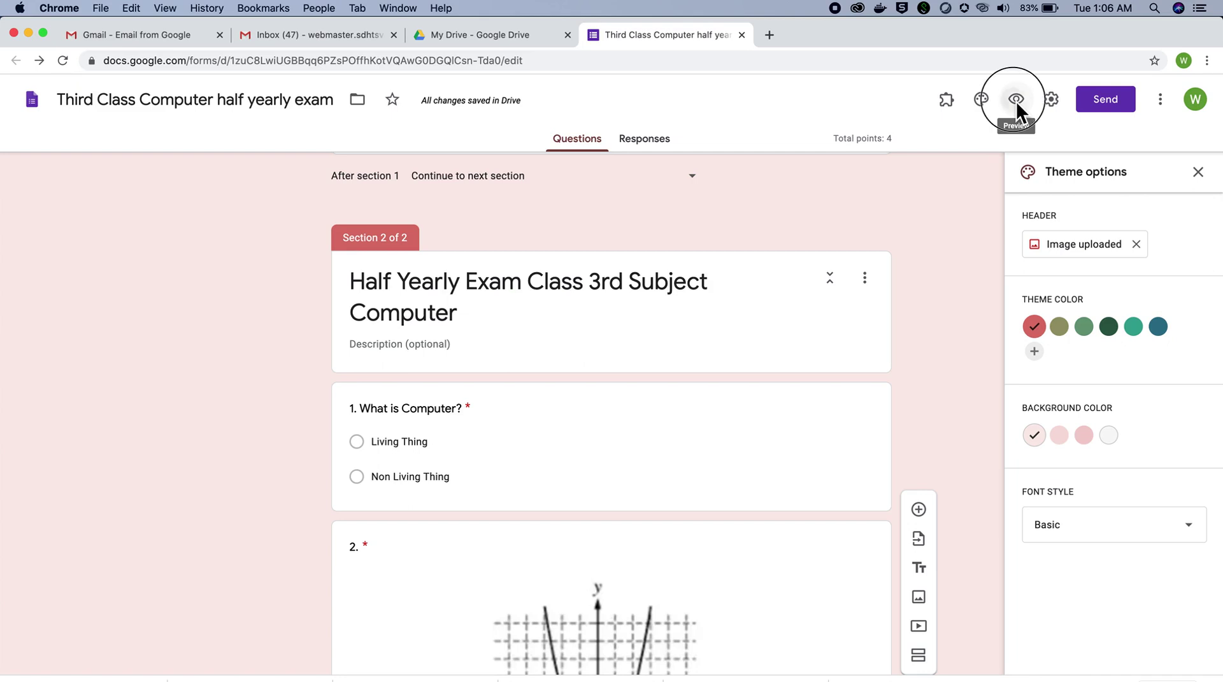
{"action": "left_click", "coordinate": [1016, 100]}
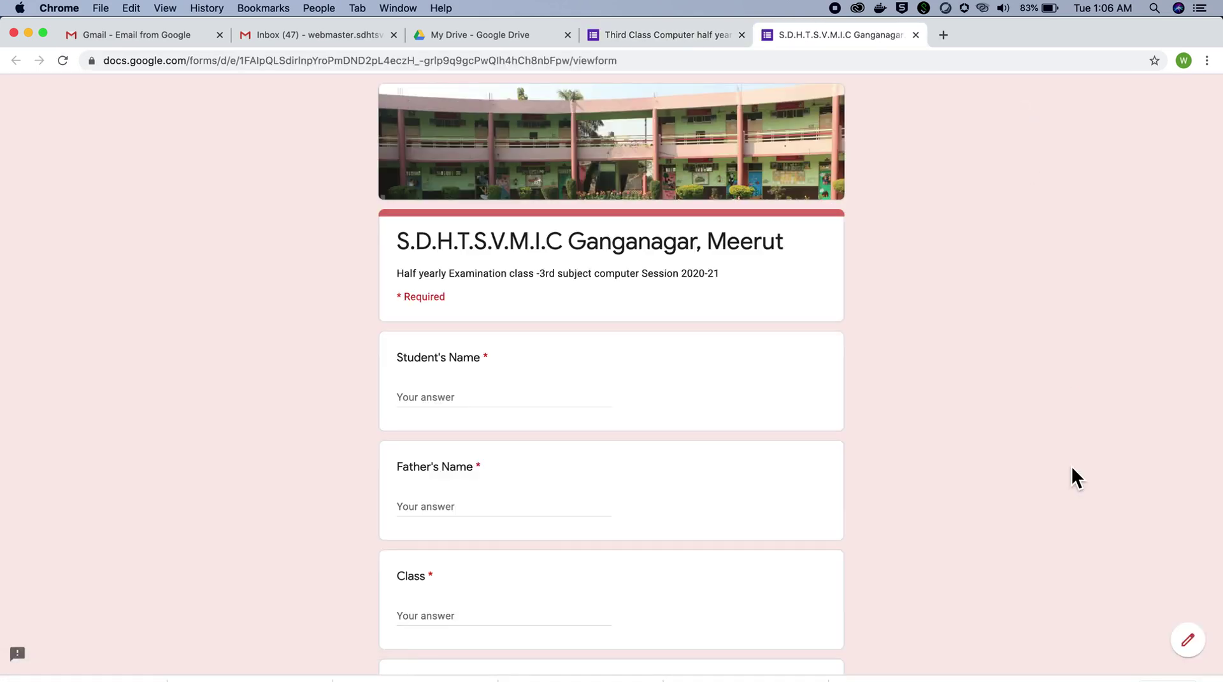
{"action": "scroll", "coordinate": [1073, 468], "scroll_direction": "down", "scroll_amount": 4}
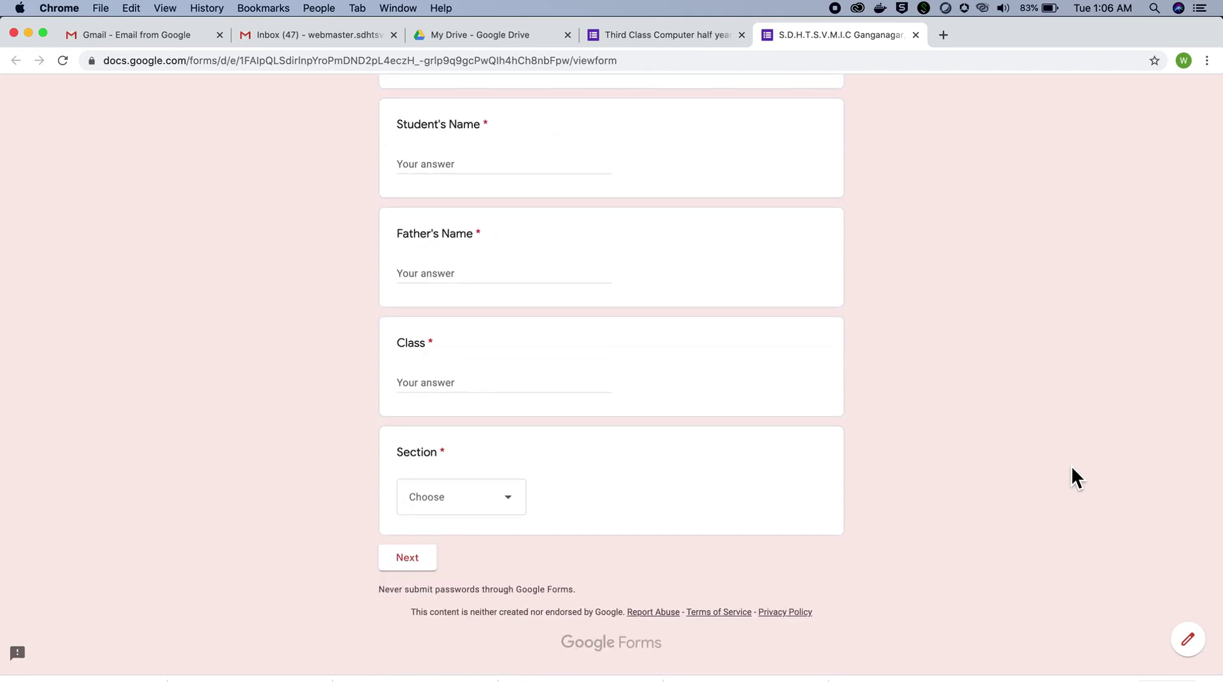
{"action": "scroll", "coordinate": [1072, 467], "scroll_direction": "up", "scroll_amount": 4}
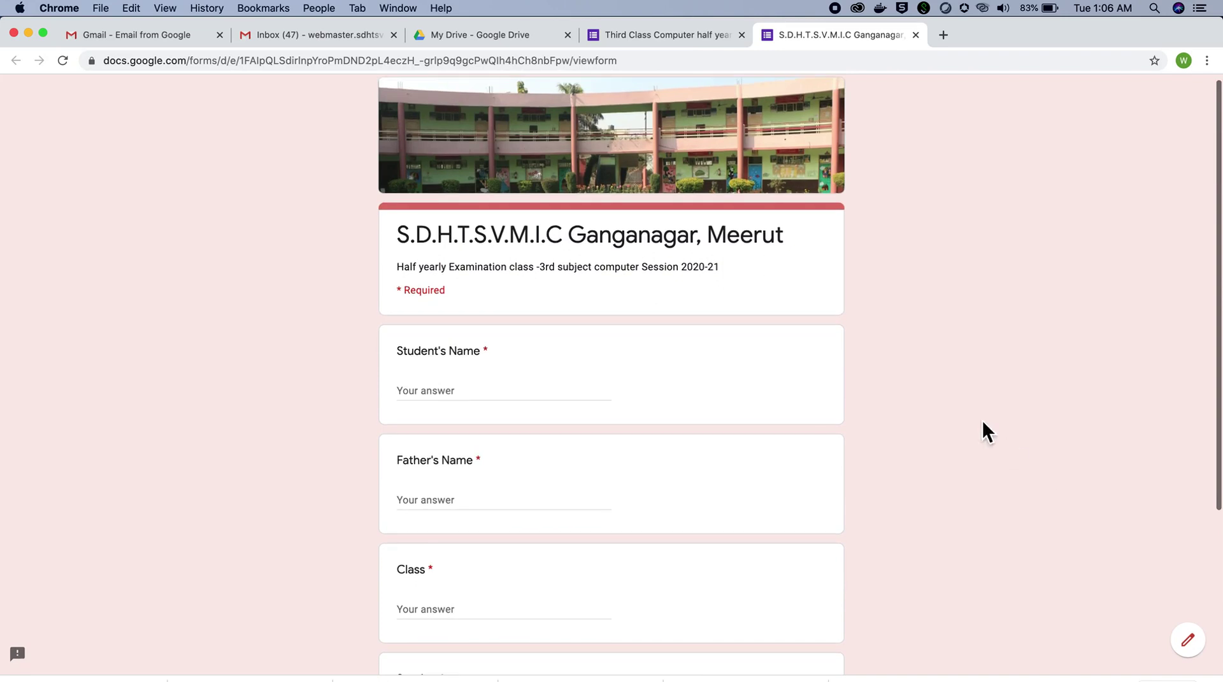
{"action": "scroll", "coordinate": [992, 404], "scroll_direction": "down", "scroll_amount": 2}
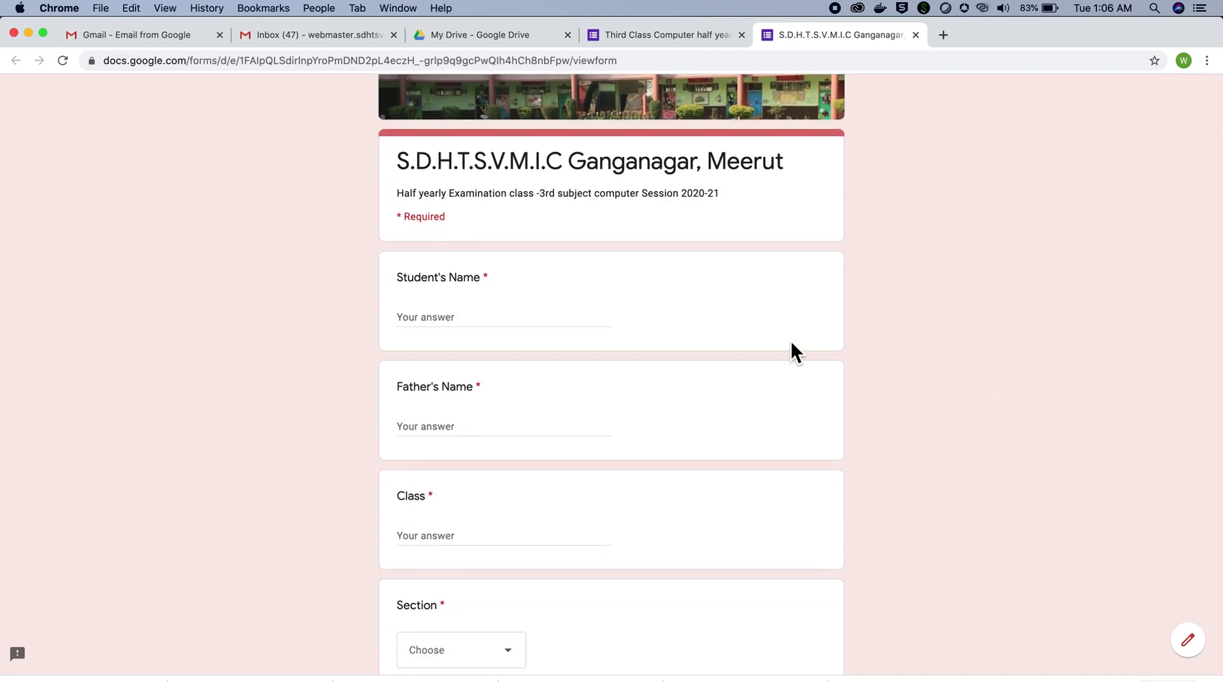
{"action": "scroll", "coordinate": [901, 531], "scroll_direction": "down", "scroll_amount": 2}
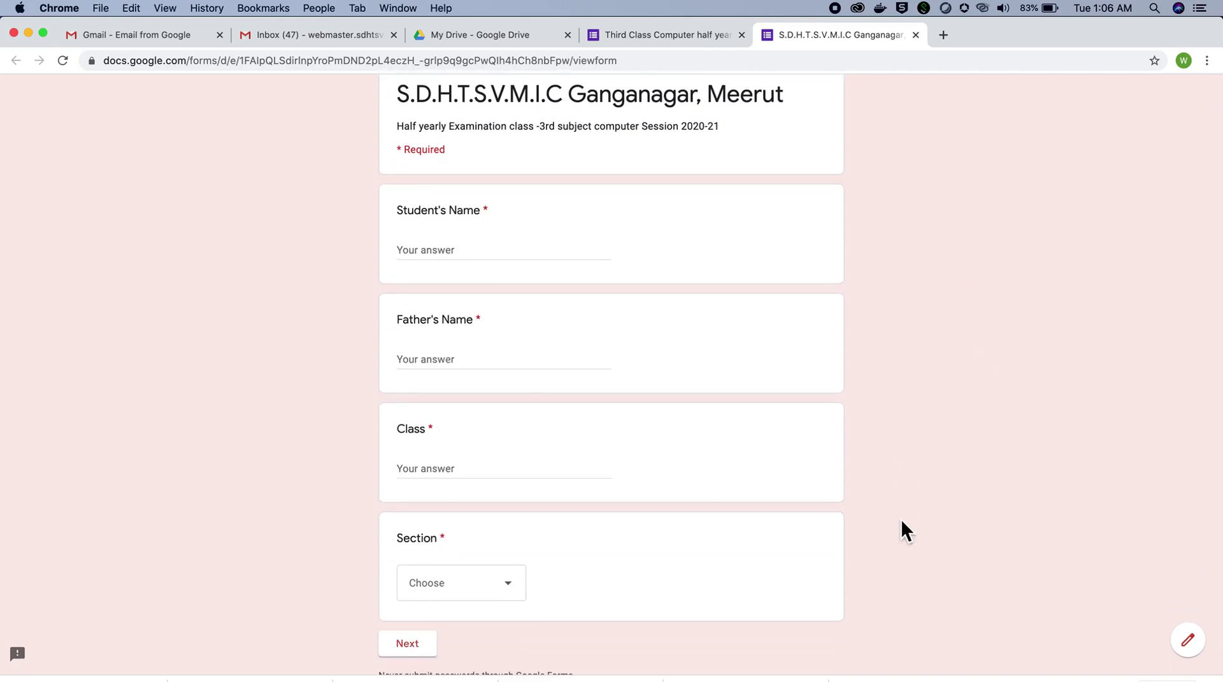
Step: Enter sample student and father names, Class 3, and Section A on the first page
{"action": "left_click", "coordinate": [503, 257]}
{"action": "type", "text": "am"}
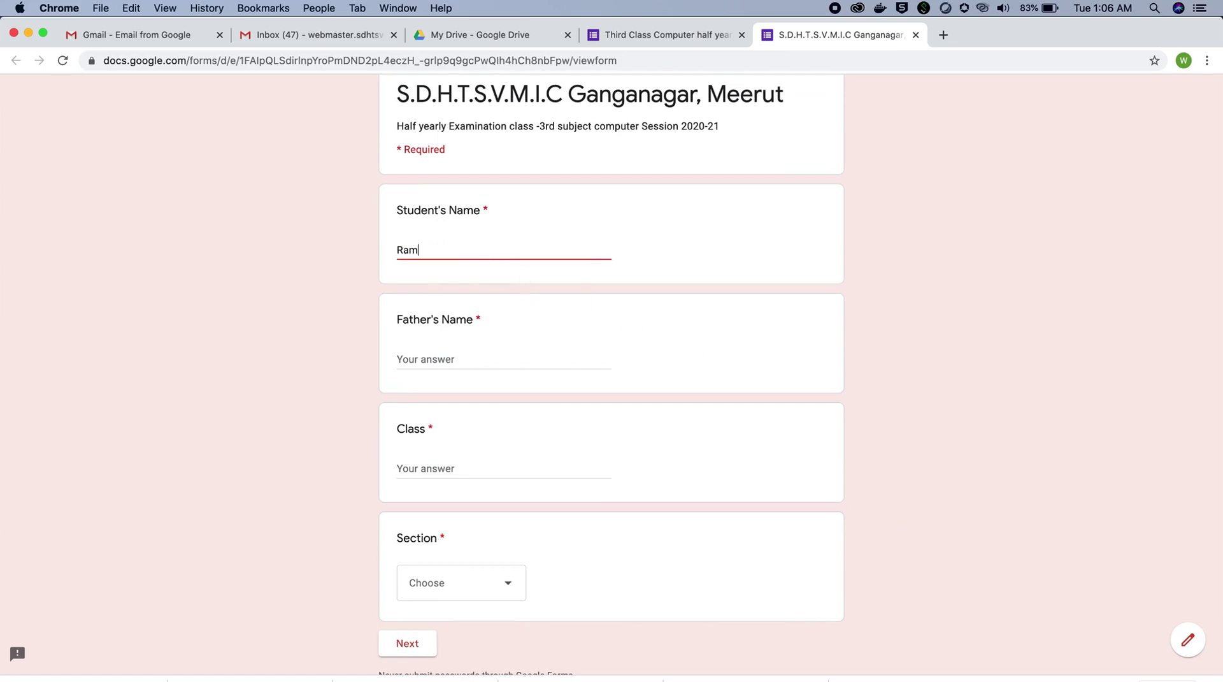
{"action": "left_click", "coordinate": [475, 365]}
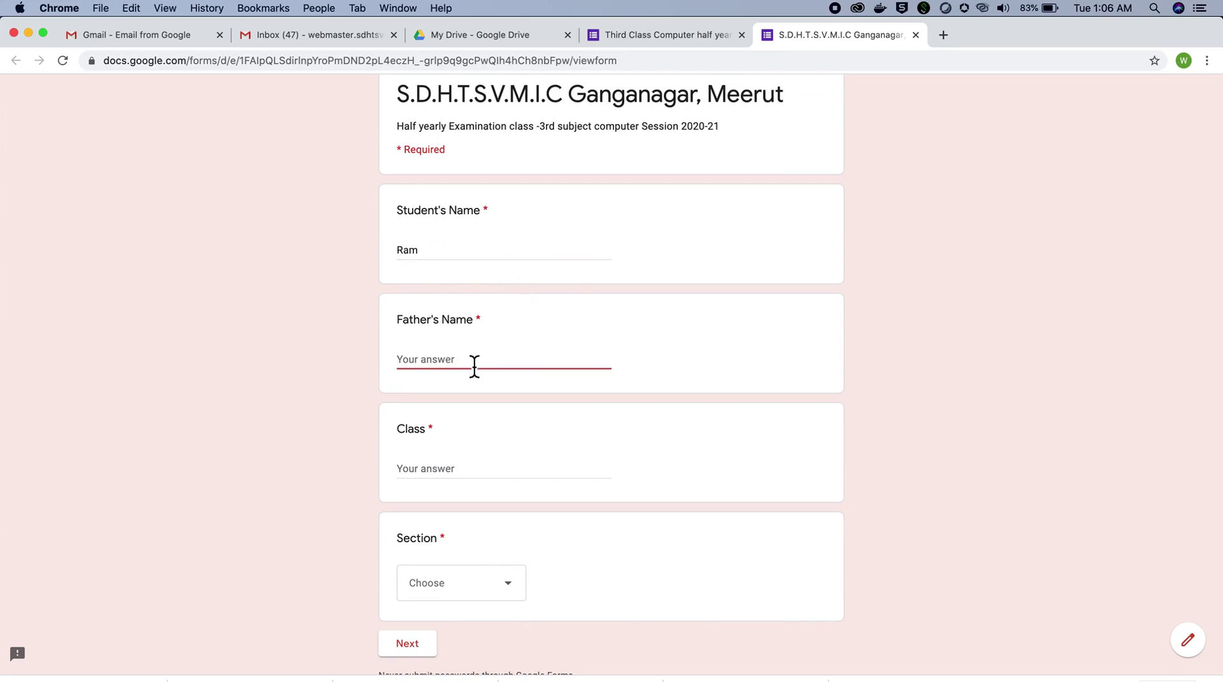
{"action": "type", "text": "shyam"}
{"action": "left_click", "coordinate": [446, 472]}
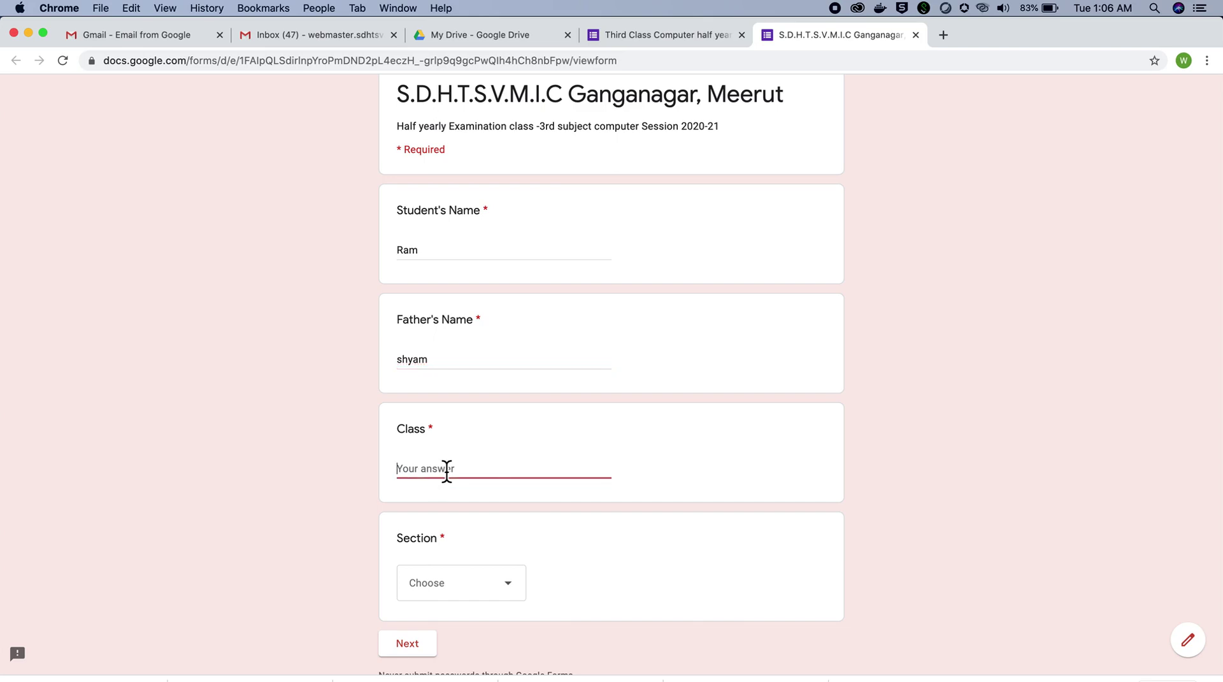
{"action": "type", "text": "3"}
{"action": "left_click", "coordinate": [508, 582]}
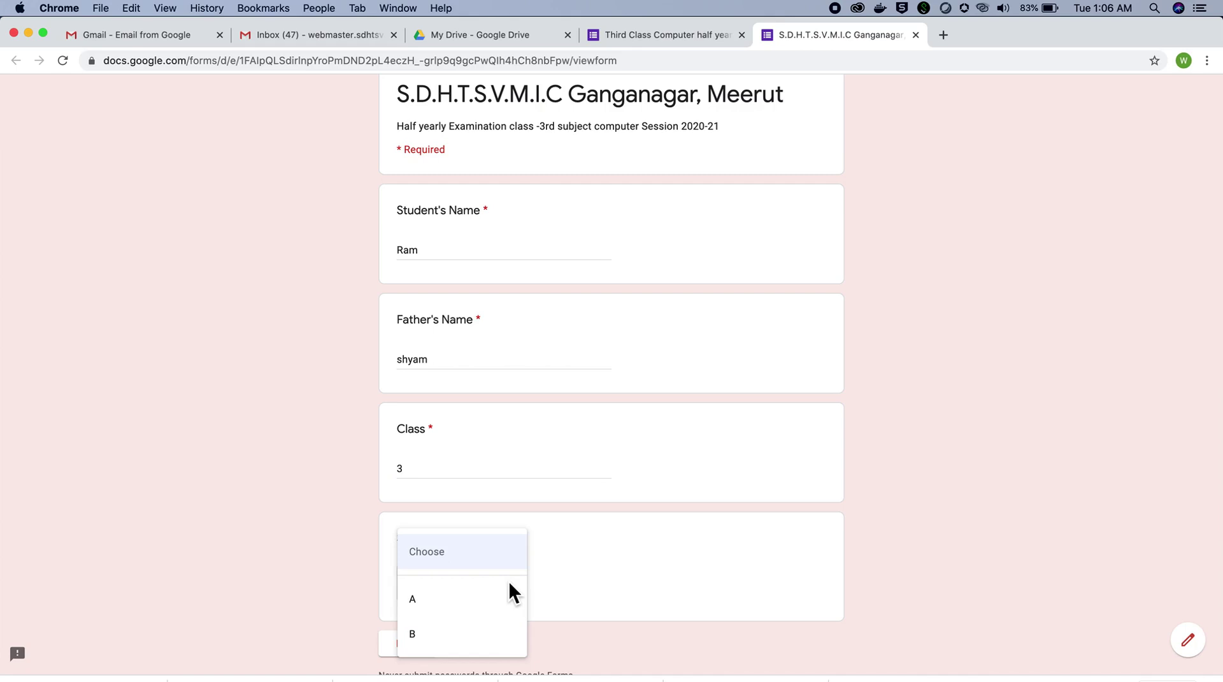
{"action": "left_click", "coordinate": [438, 599]}
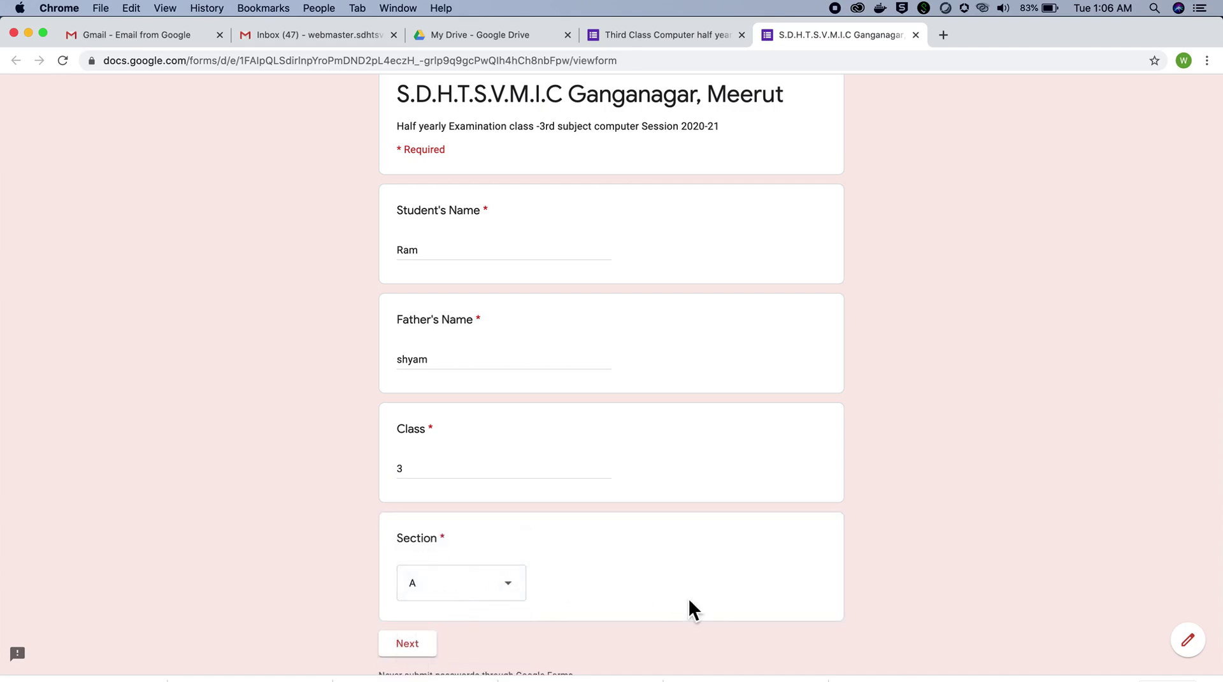
{"action": "scroll", "coordinate": [690, 601], "scroll_direction": "down", "scroll_amount": 3}
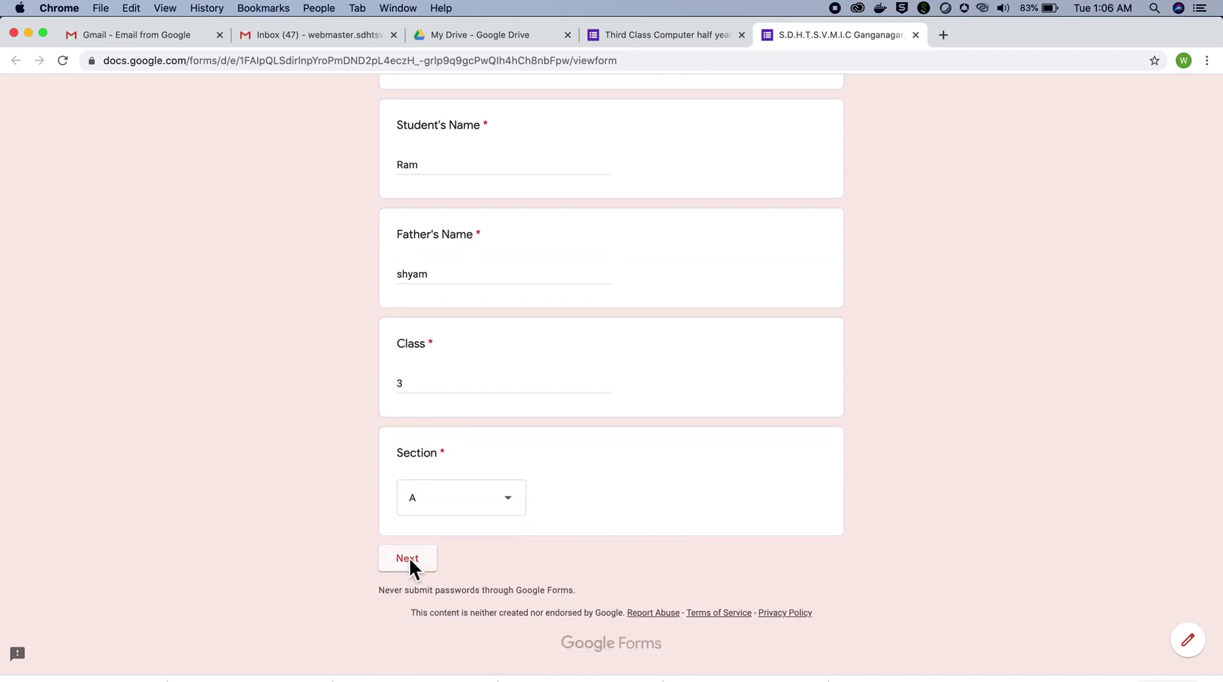
{"action": "scroll", "coordinate": [574, 545], "scroll_direction": "up", "scroll_amount": 1}
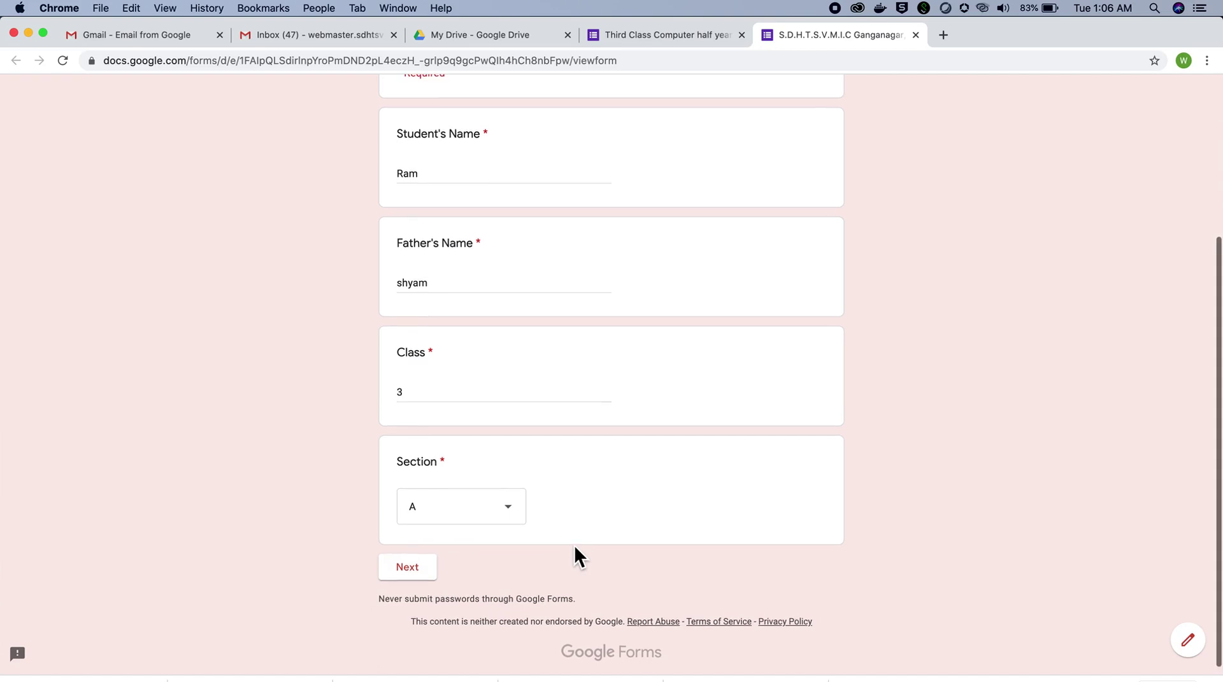
Step: Move to the questions page and answer question 1 with Living Thing
{"action": "left_click", "coordinate": [415, 567]}
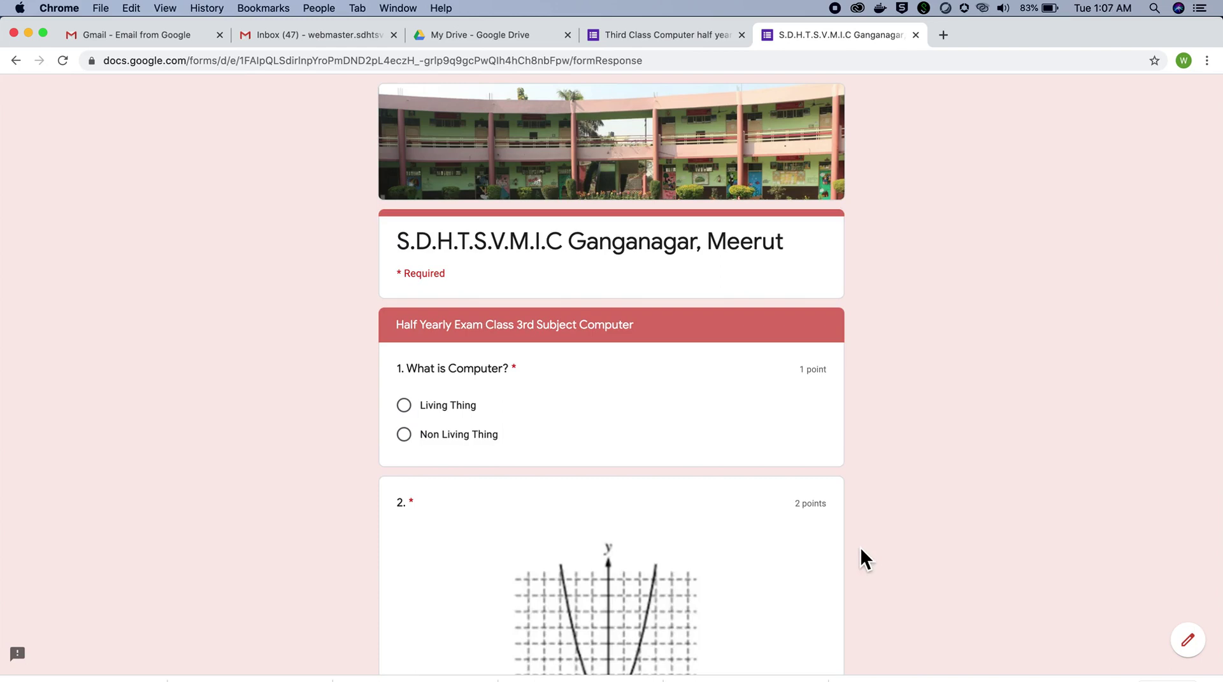
{"action": "scroll", "coordinate": [860, 548], "scroll_direction": "down", "scroll_amount": 5}
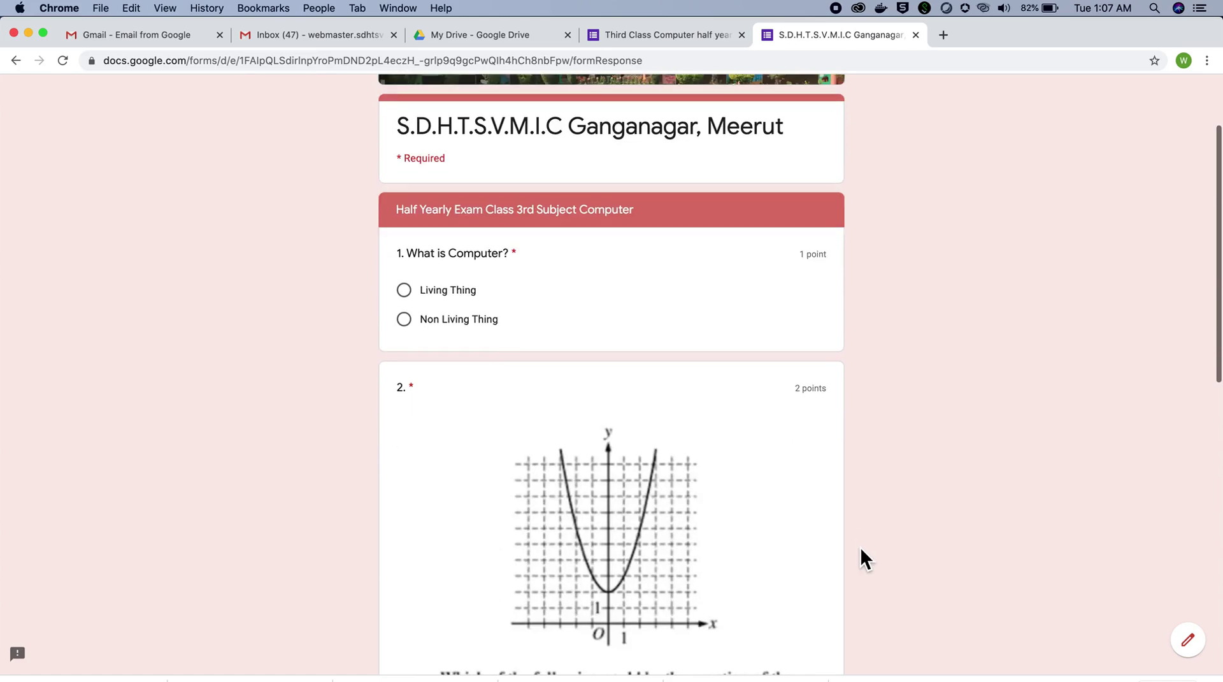
{"action": "scroll", "coordinate": [861, 548], "scroll_direction": "down", "scroll_amount": 6}
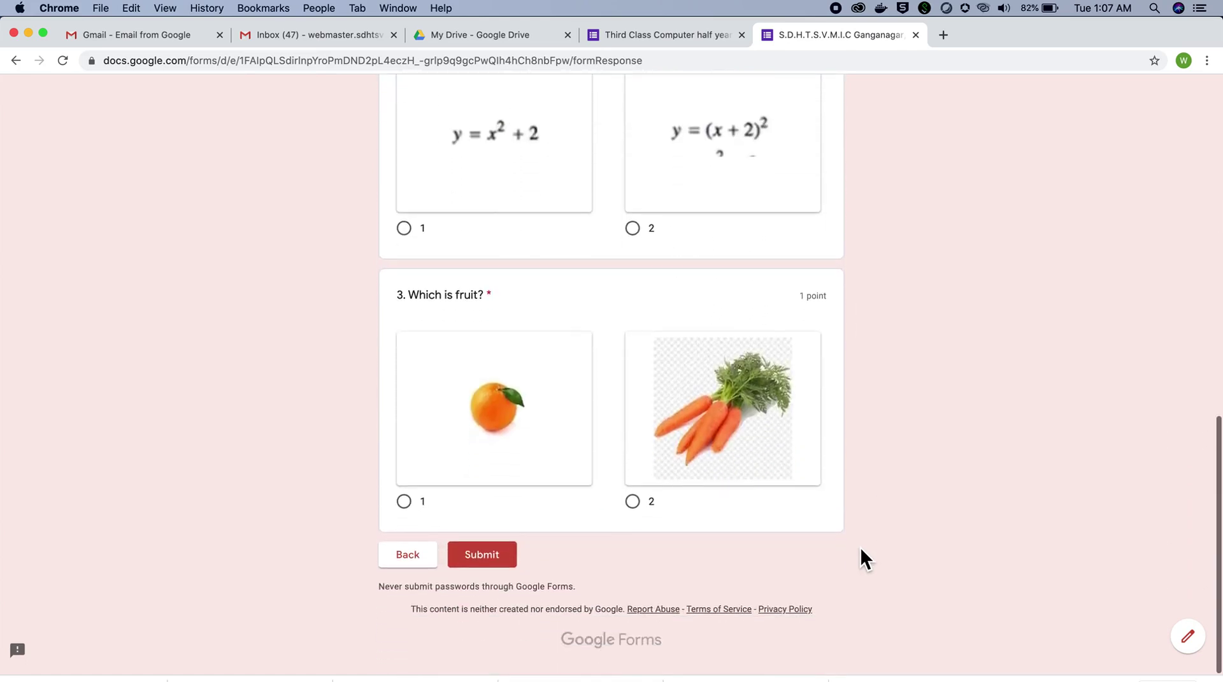
{"action": "scroll", "coordinate": [860, 547], "scroll_direction": "up", "scroll_amount": 12}
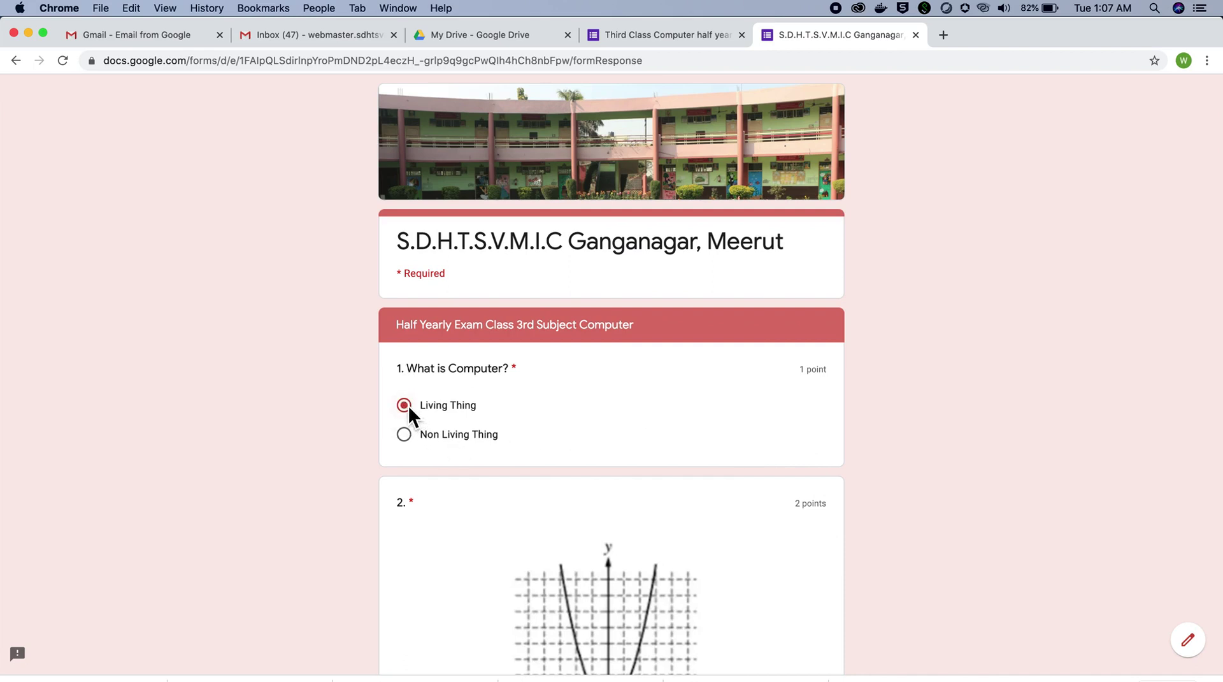
Step: Pick y = x² + 2 and the orange for questions 2 and 3, then submit
{"action": "scroll", "coordinate": [503, 506], "scroll_direction": "down", "scroll_amount": 5}
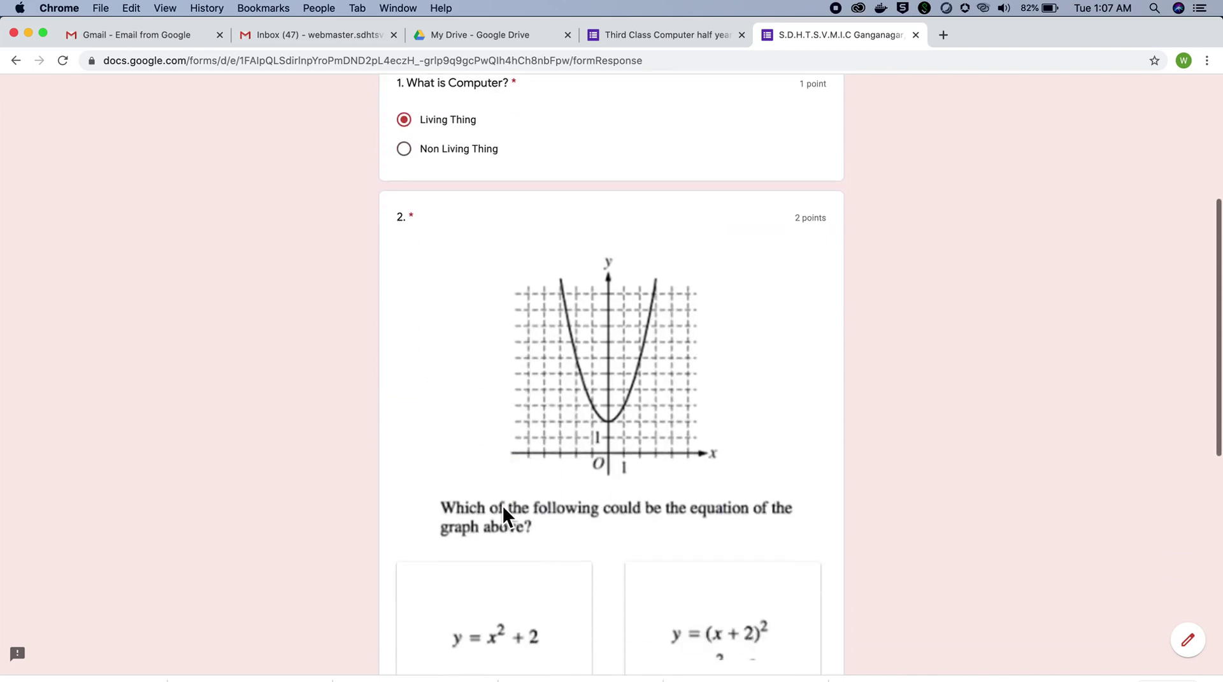
{"action": "scroll", "coordinate": [503, 506], "scroll_direction": "down", "scroll_amount": 4}
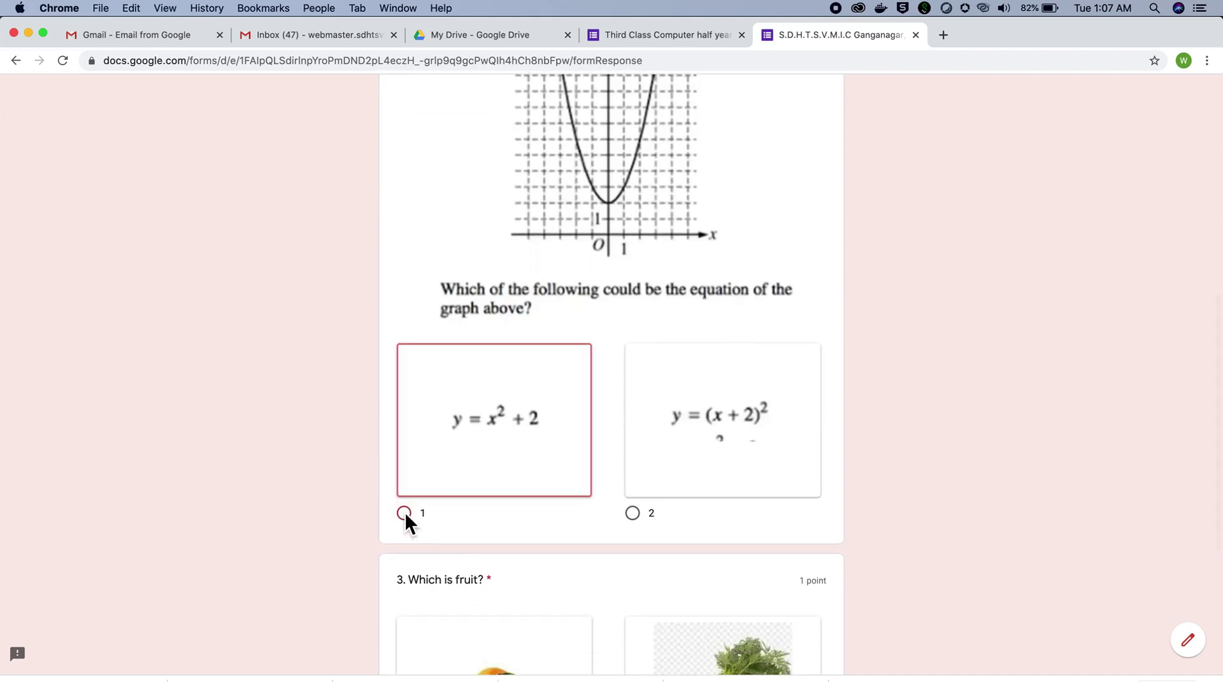
{"action": "scroll", "coordinate": [561, 606], "scroll_direction": "down", "scroll_amount": 4}
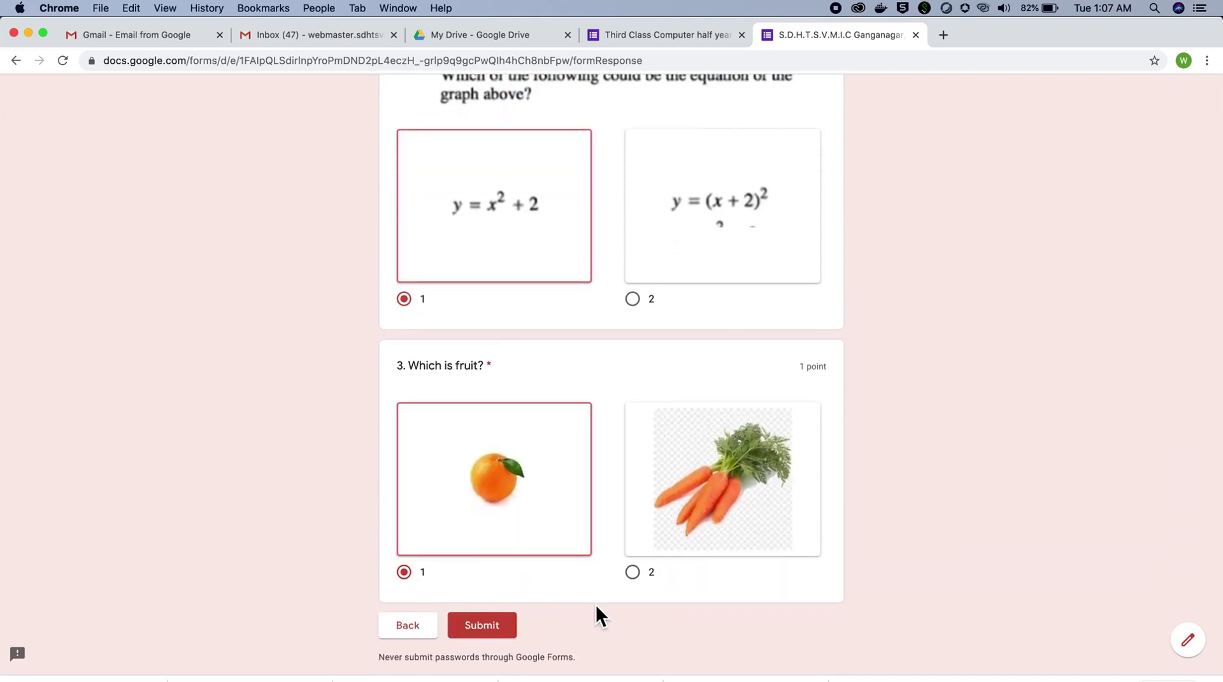
{"action": "left_click", "coordinate": [497, 632]}
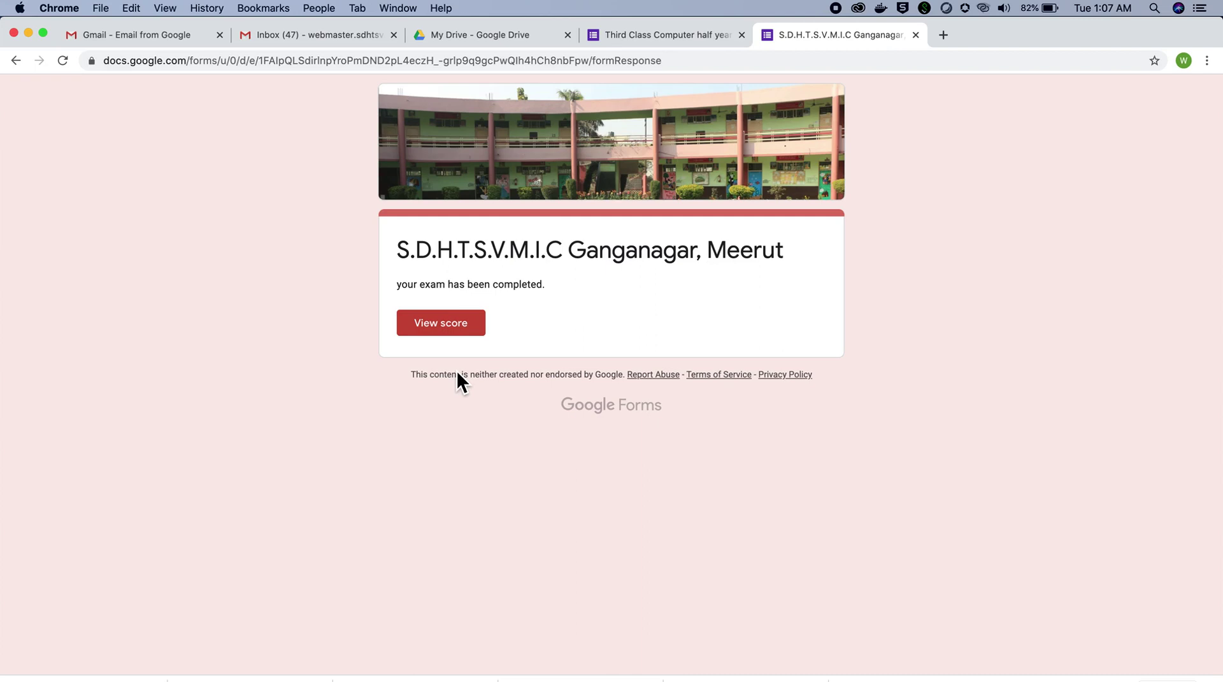
{"action": "left_click", "coordinate": [450, 324]}
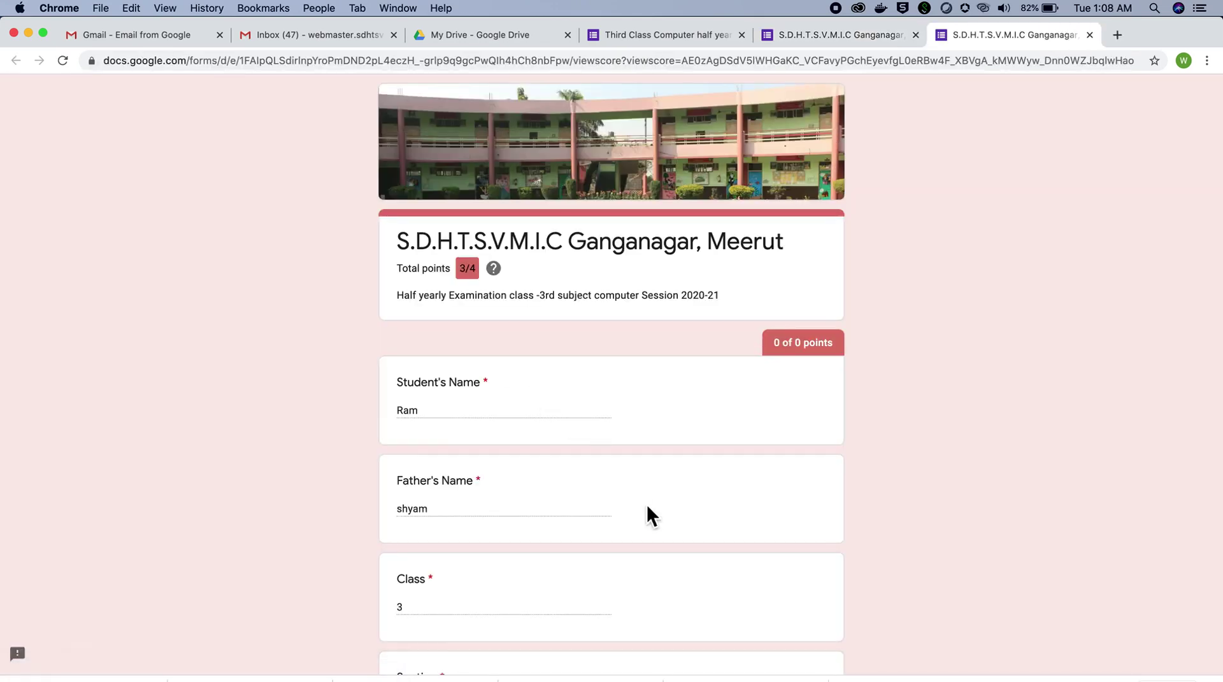
{"action": "scroll", "coordinate": [648, 505], "scroll_direction": "down", "scroll_amount": 1}
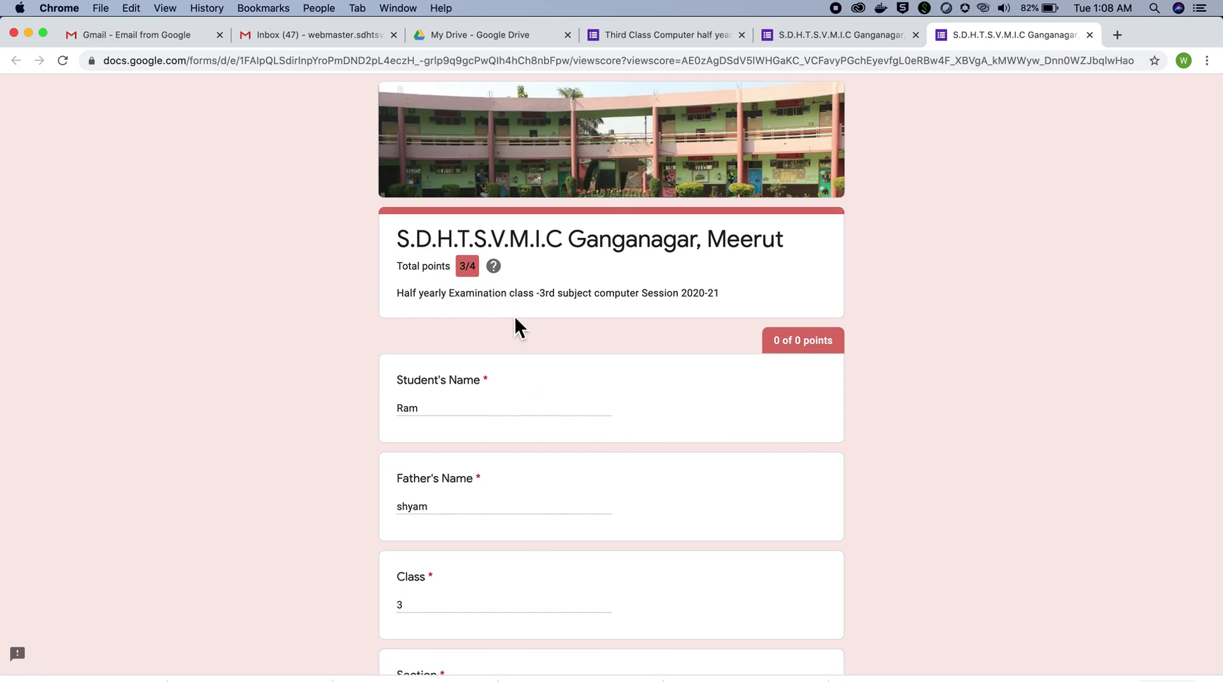
{"action": "scroll", "coordinate": [613, 418], "scroll_direction": "down", "scroll_amount": 1}
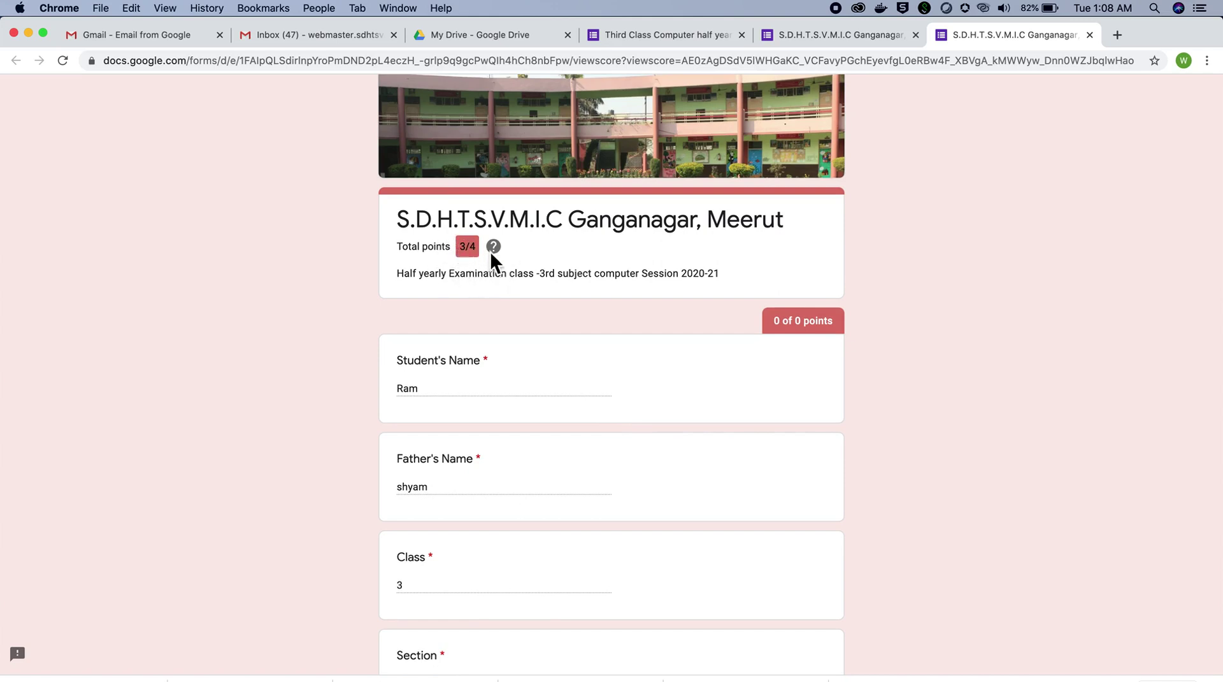
{"action": "scroll", "coordinate": [515, 259], "scroll_direction": "down", "scroll_amount": 2}
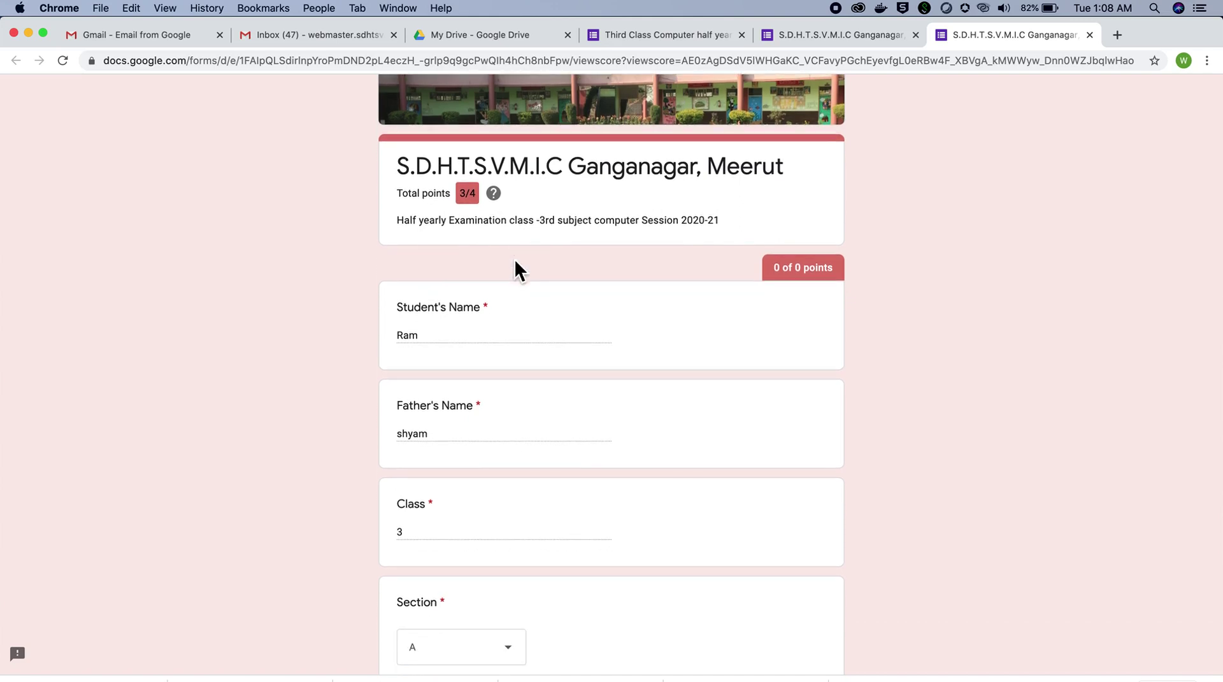
{"action": "scroll", "coordinate": [515, 259], "scroll_direction": "down", "scroll_amount": 4}
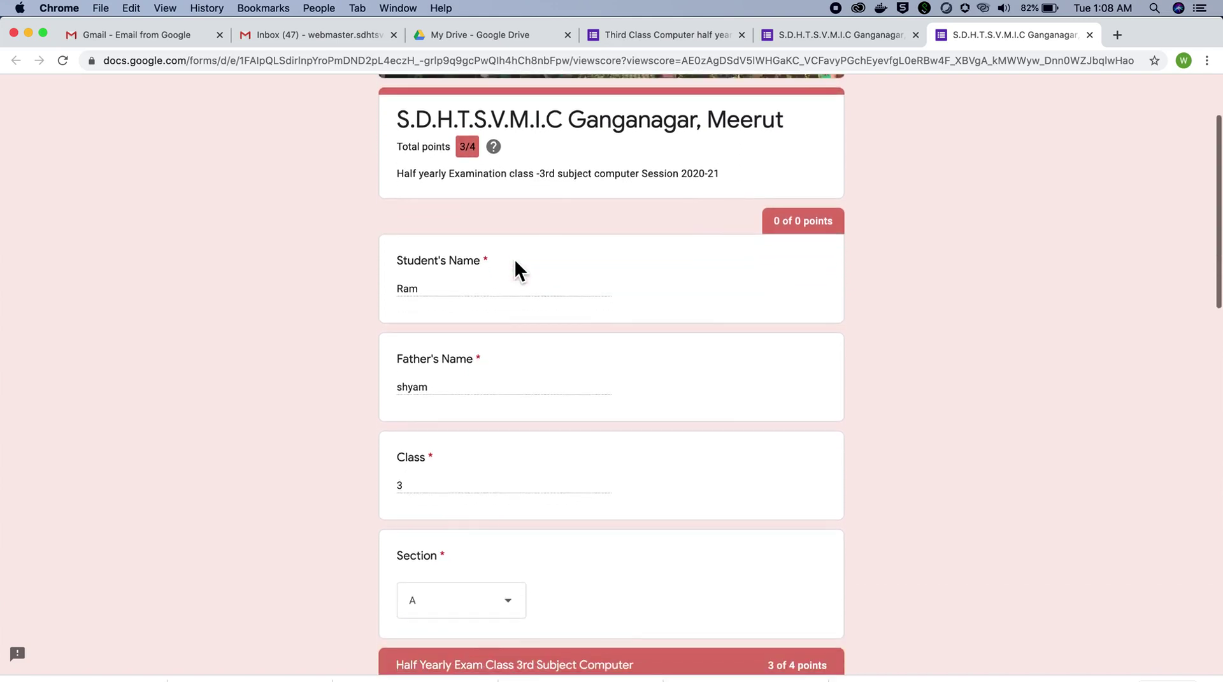
{"action": "scroll", "coordinate": [515, 268], "scroll_direction": "down", "scroll_amount": 3}
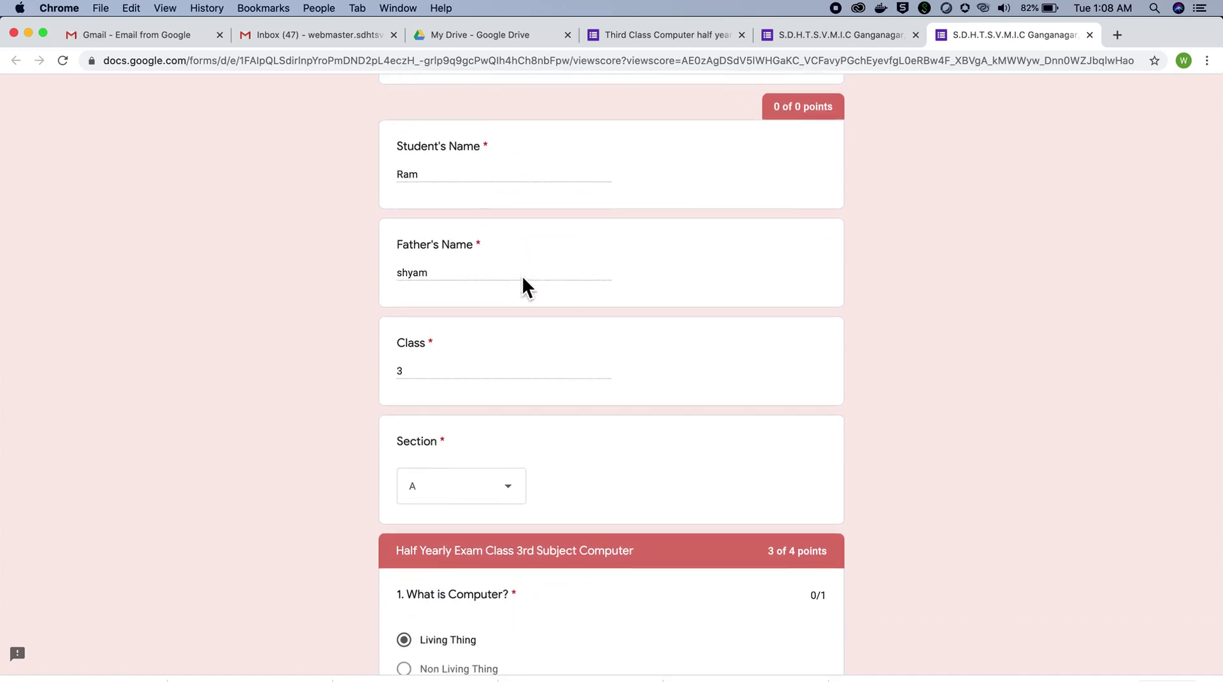
{"action": "scroll", "coordinate": [547, 321], "scroll_direction": "down", "scroll_amount": 1}
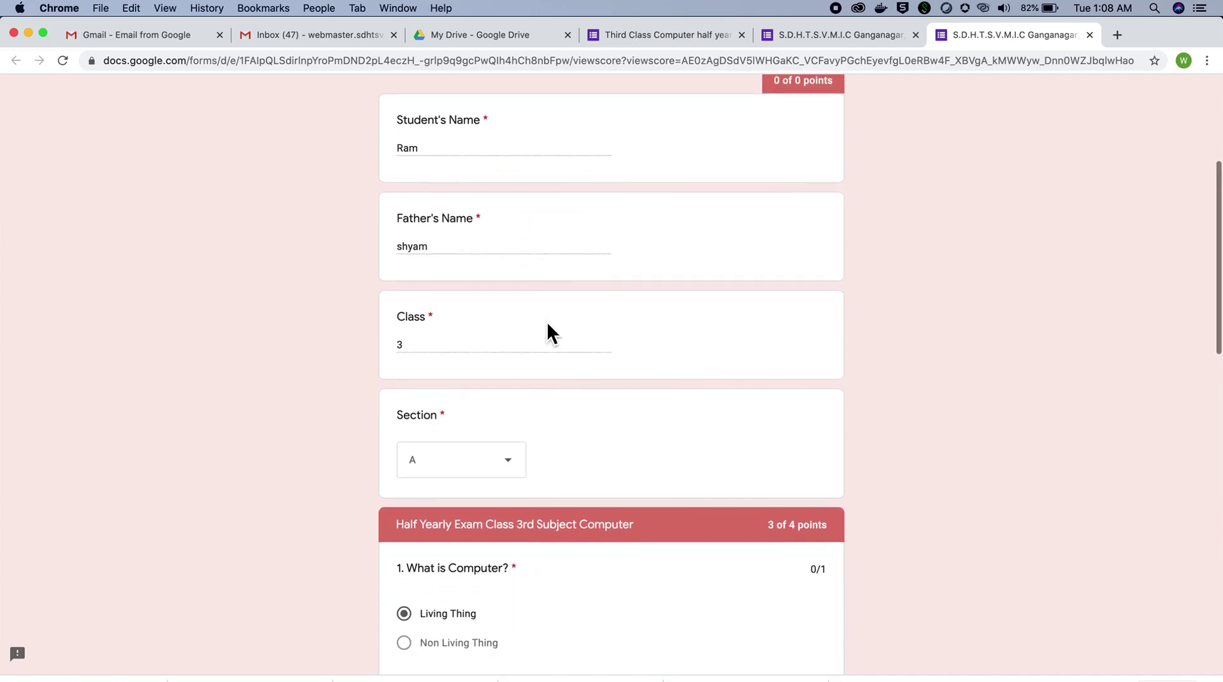
{"action": "scroll", "coordinate": [547, 321], "scroll_direction": "up", "scroll_amount": 5}
{"action": "scroll", "coordinate": [547, 321], "scroll_direction": "up", "scroll_amount": 1}
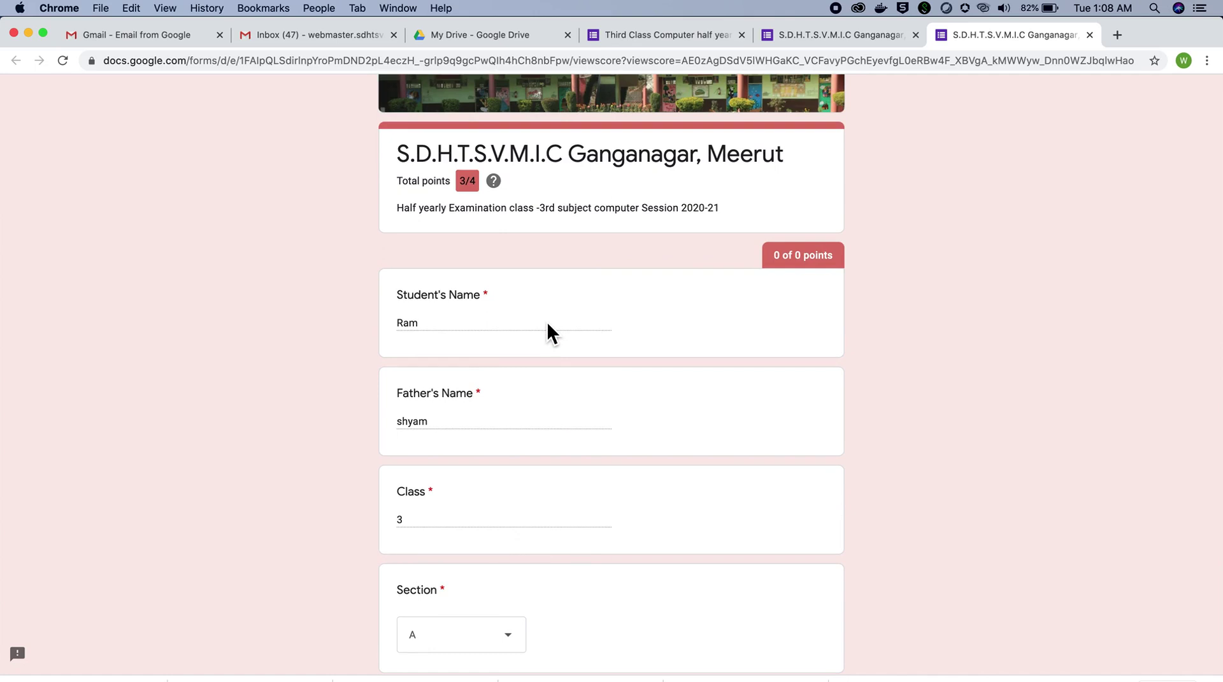
{"action": "scroll", "coordinate": [548, 326], "scroll_direction": "down", "scroll_amount": 8}
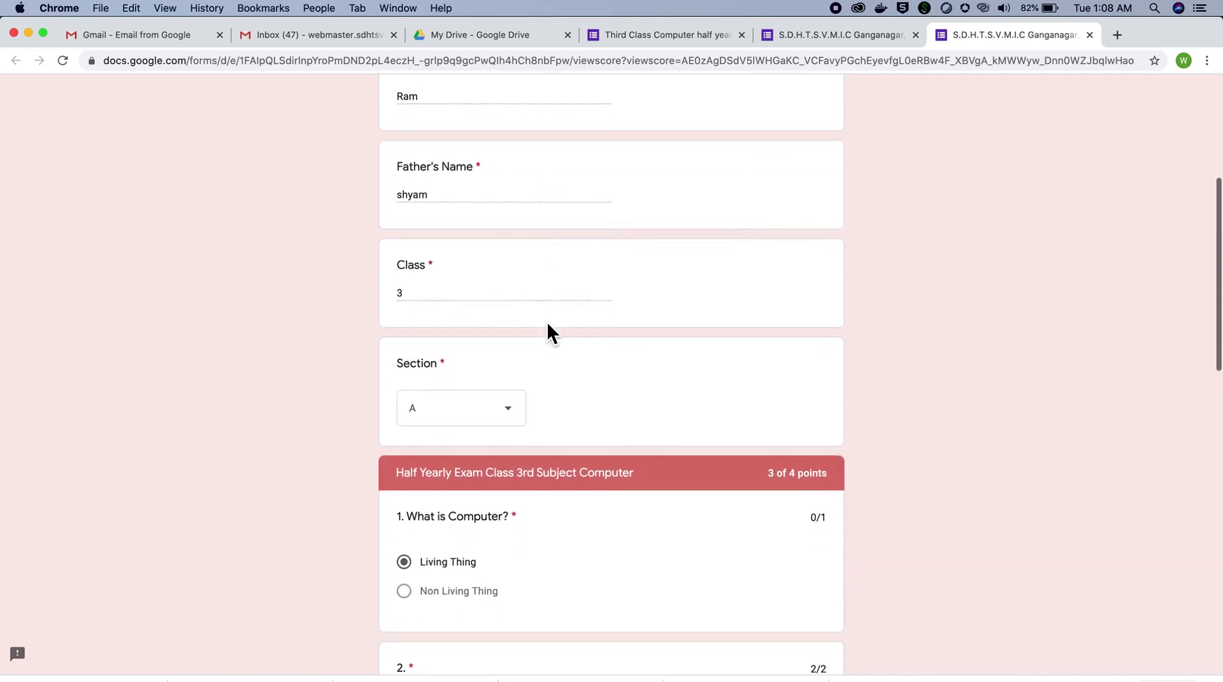
{"action": "scroll", "coordinate": [546, 321], "scroll_direction": "down", "scroll_amount": 3}
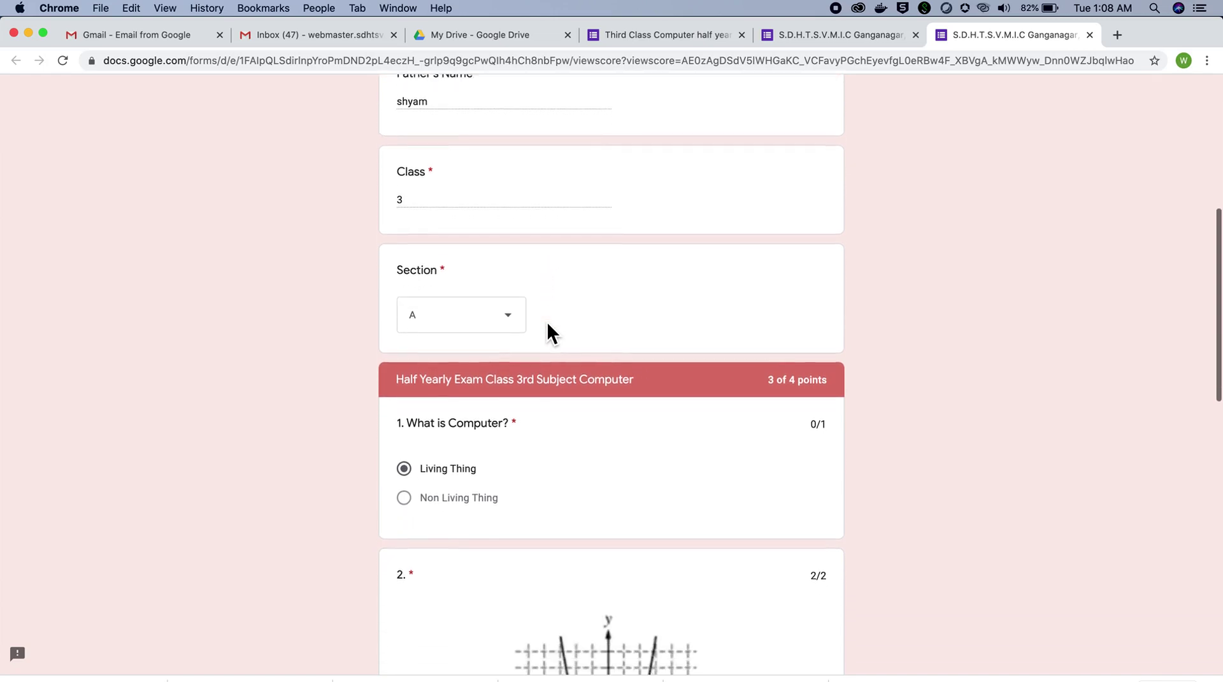
{"action": "scroll", "coordinate": [547, 321], "scroll_direction": "down", "scroll_amount": 4}
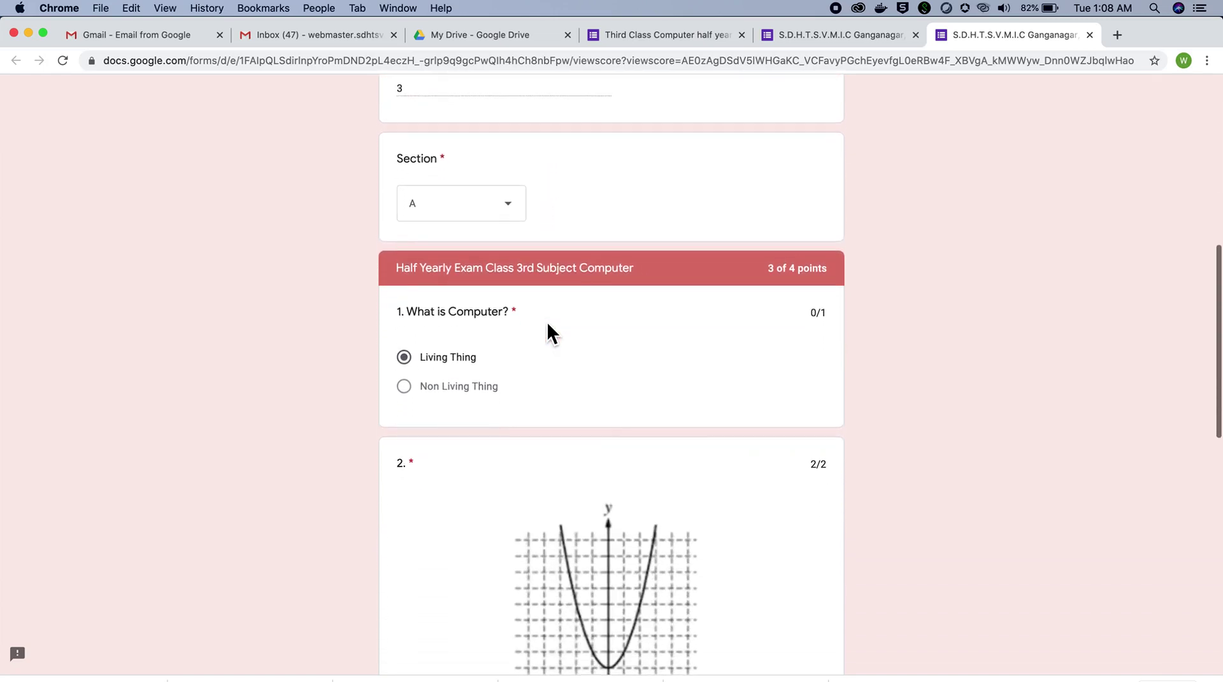
{"action": "scroll", "coordinate": [547, 321], "scroll_direction": "down", "scroll_amount": 3}
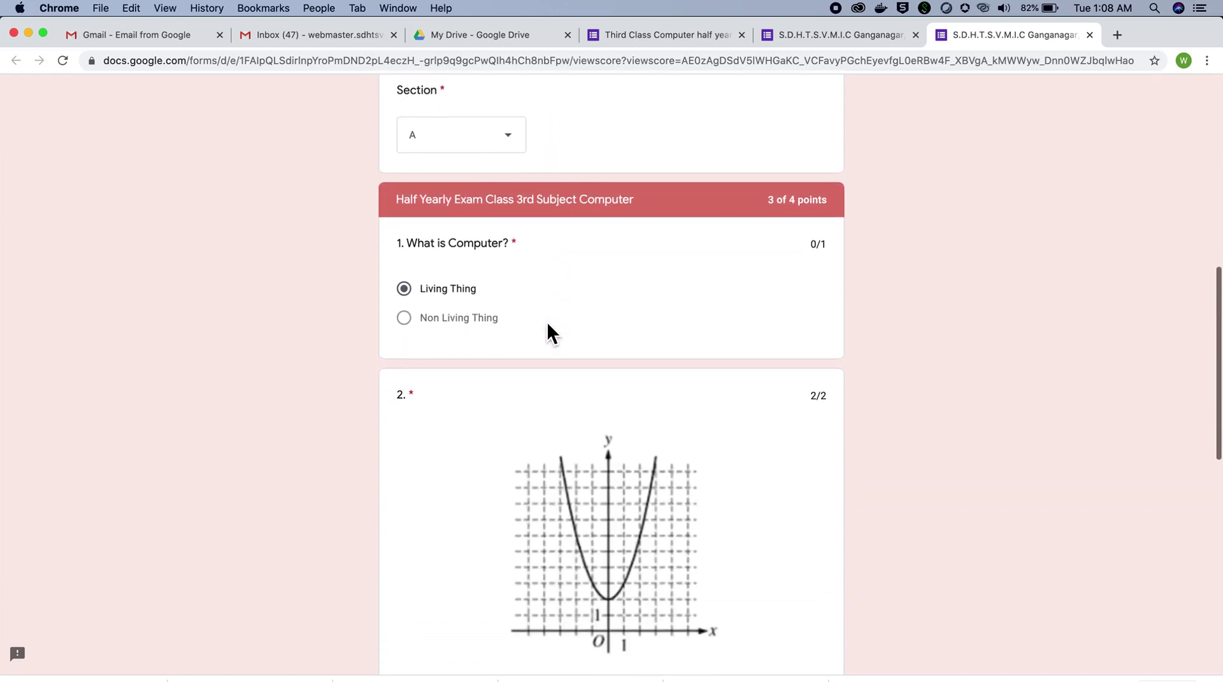
{"action": "scroll", "coordinate": [548, 324], "scroll_direction": "down", "scroll_amount": 3}
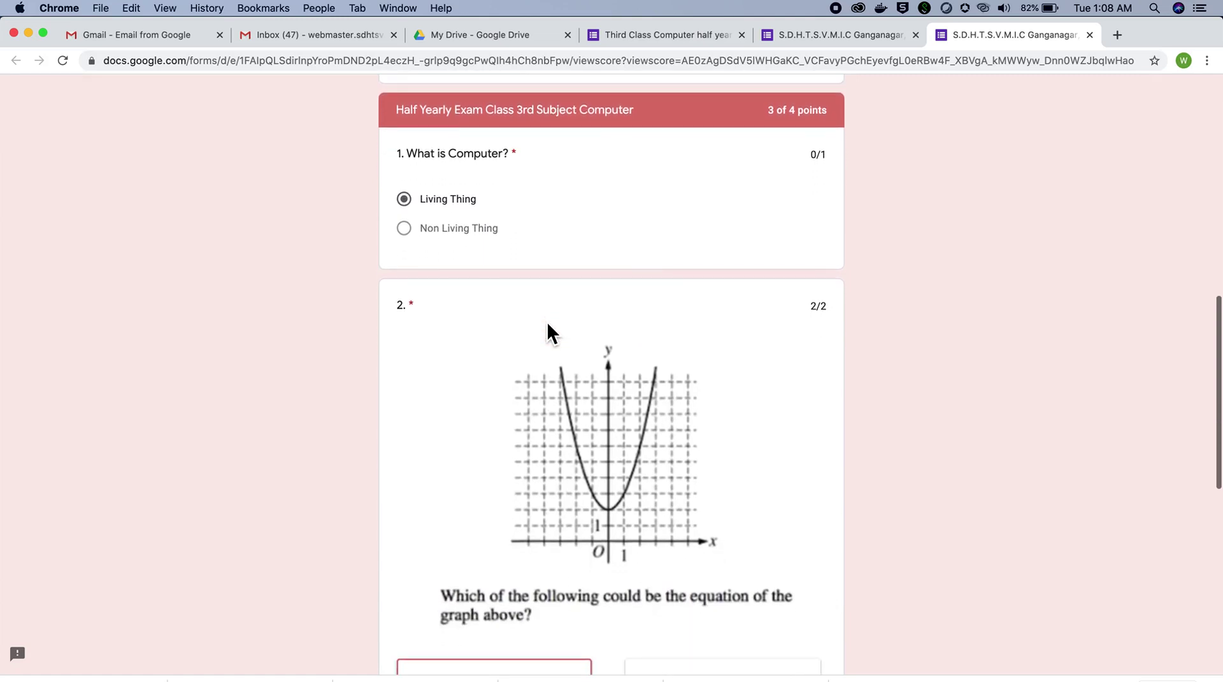
{"action": "scroll", "coordinate": [548, 324], "scroll_direction": "down", "scroll_amount": 3}
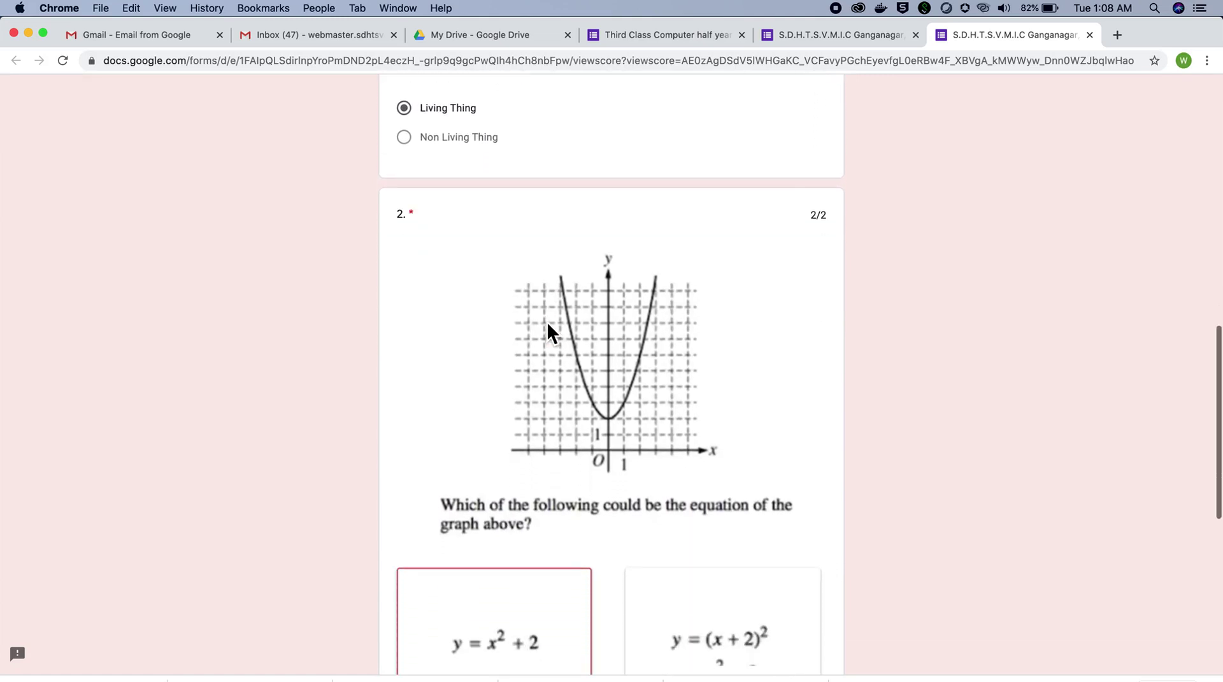
{"action": "scroll", "coordinate": [547, 321], "scroll_direction": "down", "scroll_amount": 1}
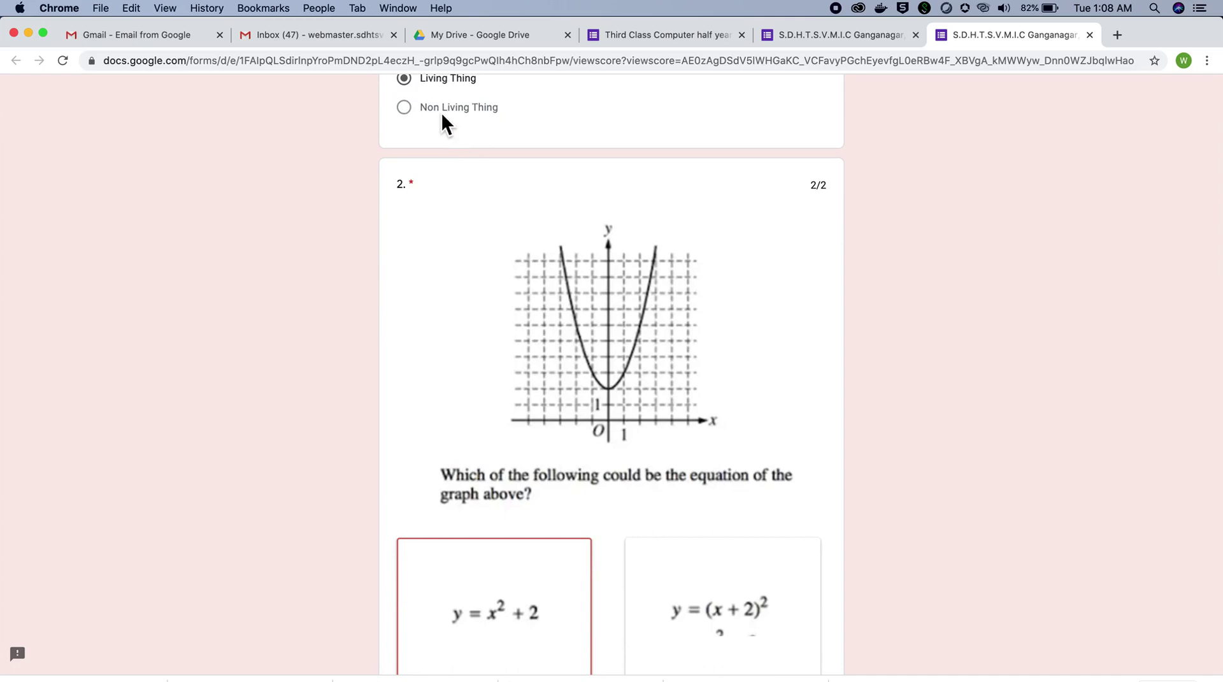
{"action": "scroll", "coordinate": [538, 374], "scroll_direction": "up", "scroll_amount": 4}
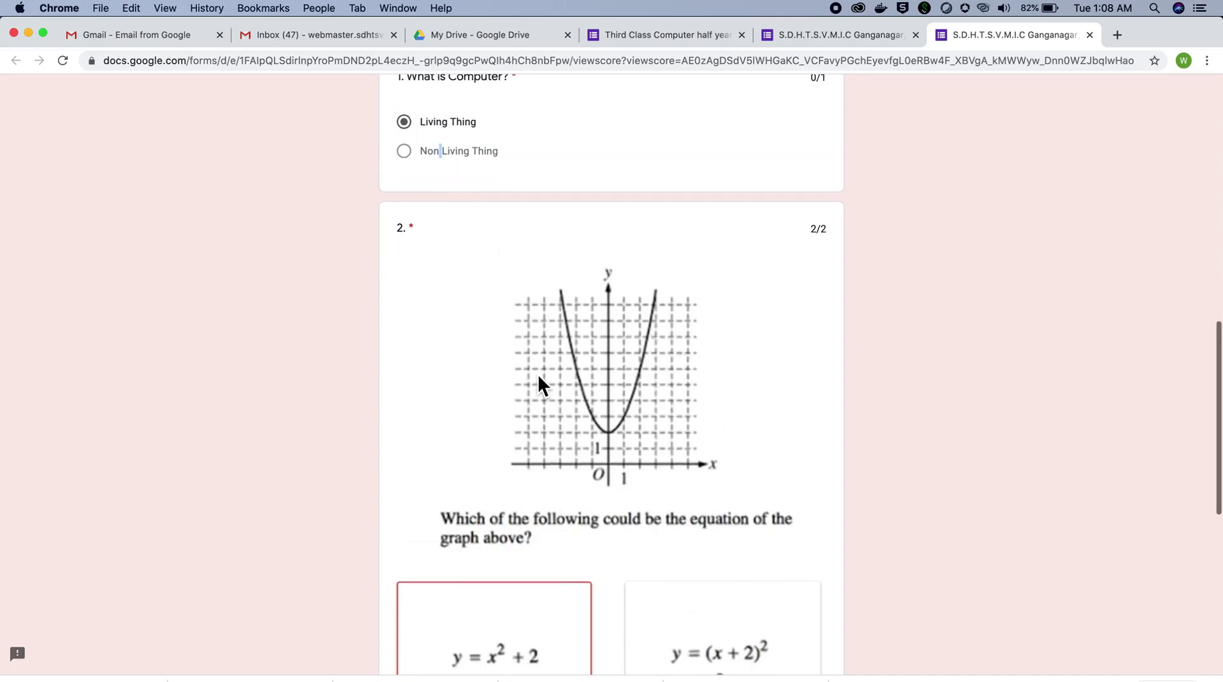
{"action": "triple_click", "coordinate": [412, 223]}
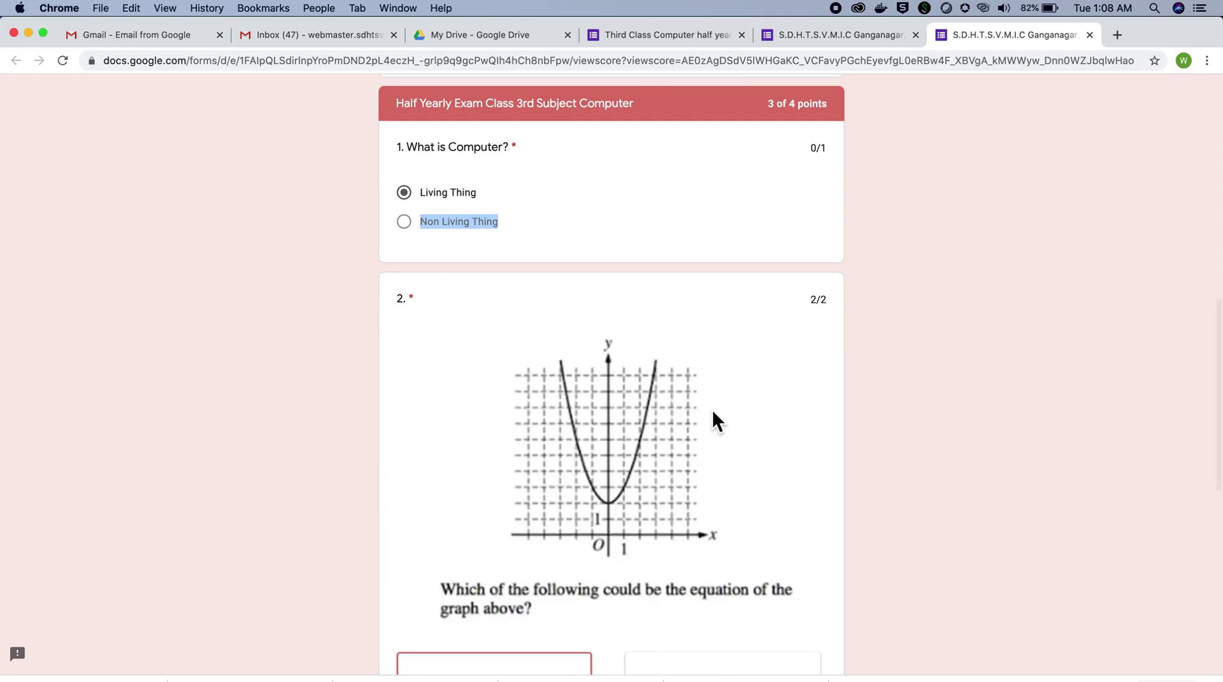
{"action": "scroll", "coordinate": [711, 510], "scroll_direction": "down", "scroll_amount": 1}
{"action": "scroll", "coordinate": [710, 560], "scroll_direction": "down", "scroll_amount": 10}
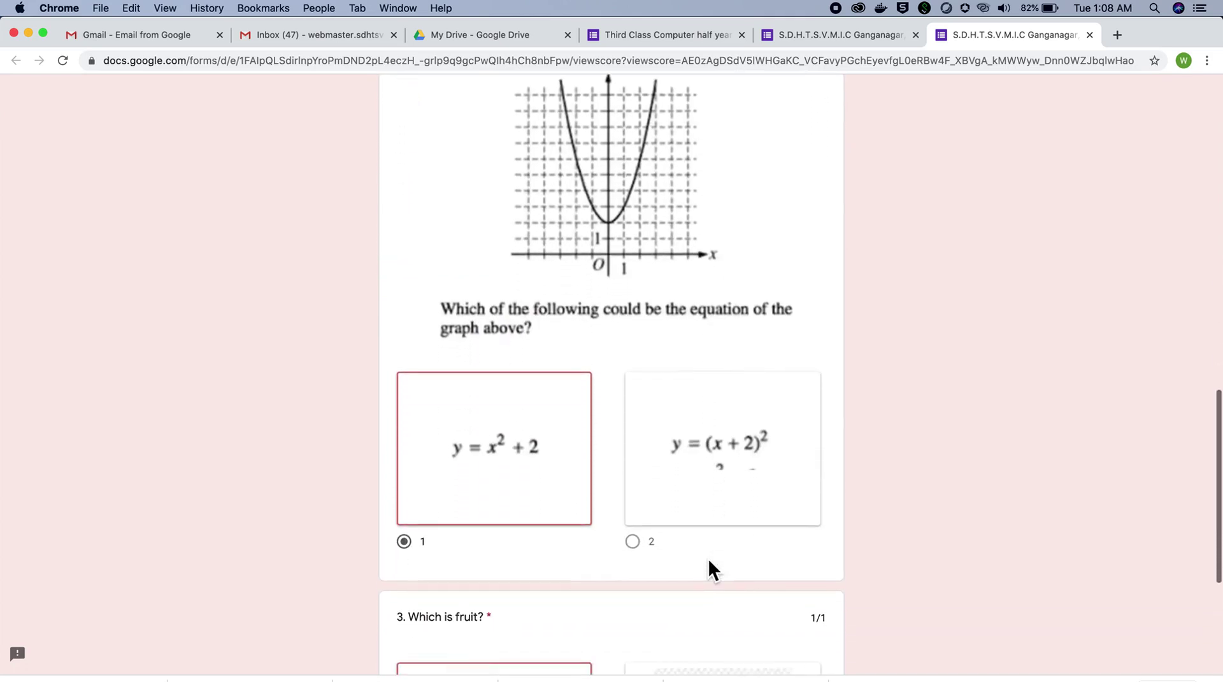
{"action": "scroll", "coordinate": [708, 559], "scroll_direction": "up", "scroll_amount": 10}
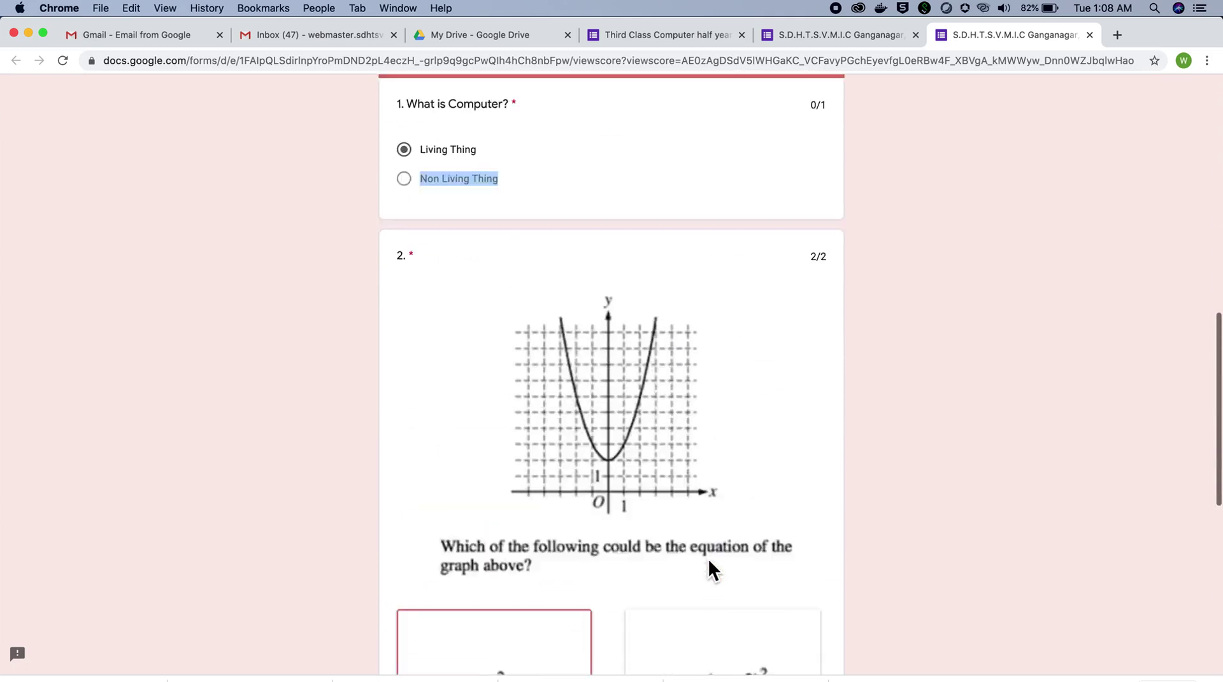
{"action": "scroll", "coordinate": [765, 549], "scroll_direction": "down", "scroll_amount": 12}
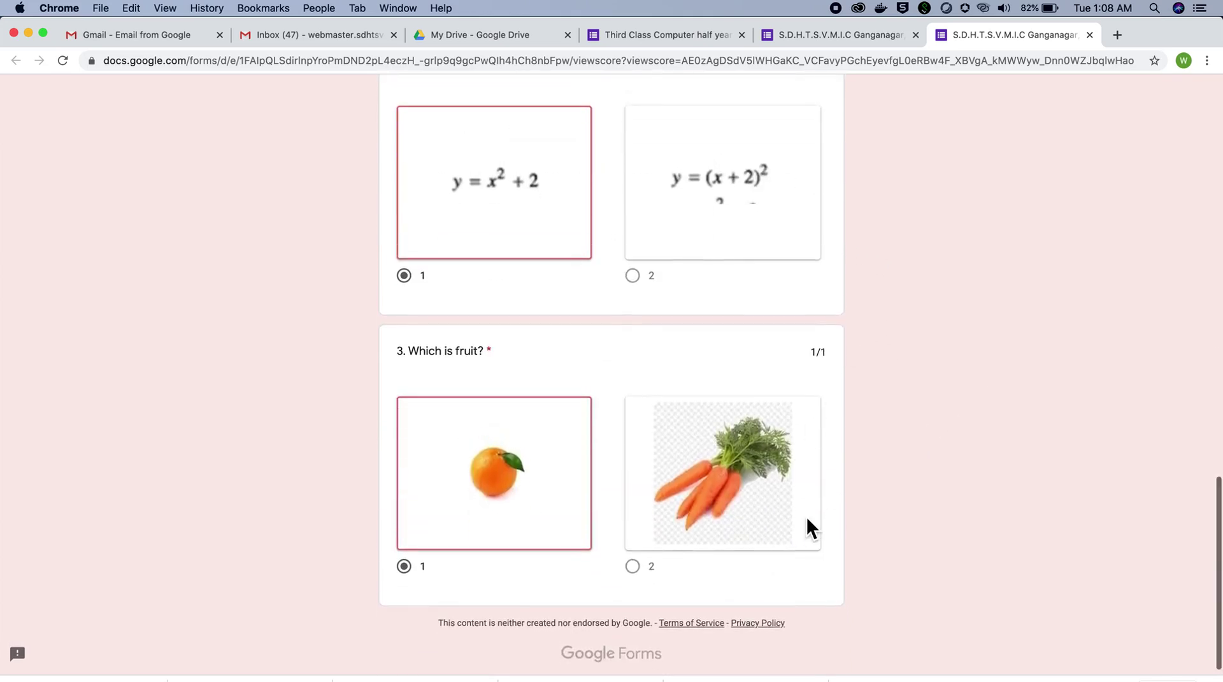
{"action": "scroll", "coordinate": [806, 516], "scroll_direction": "up", "scroll_amount": 20}
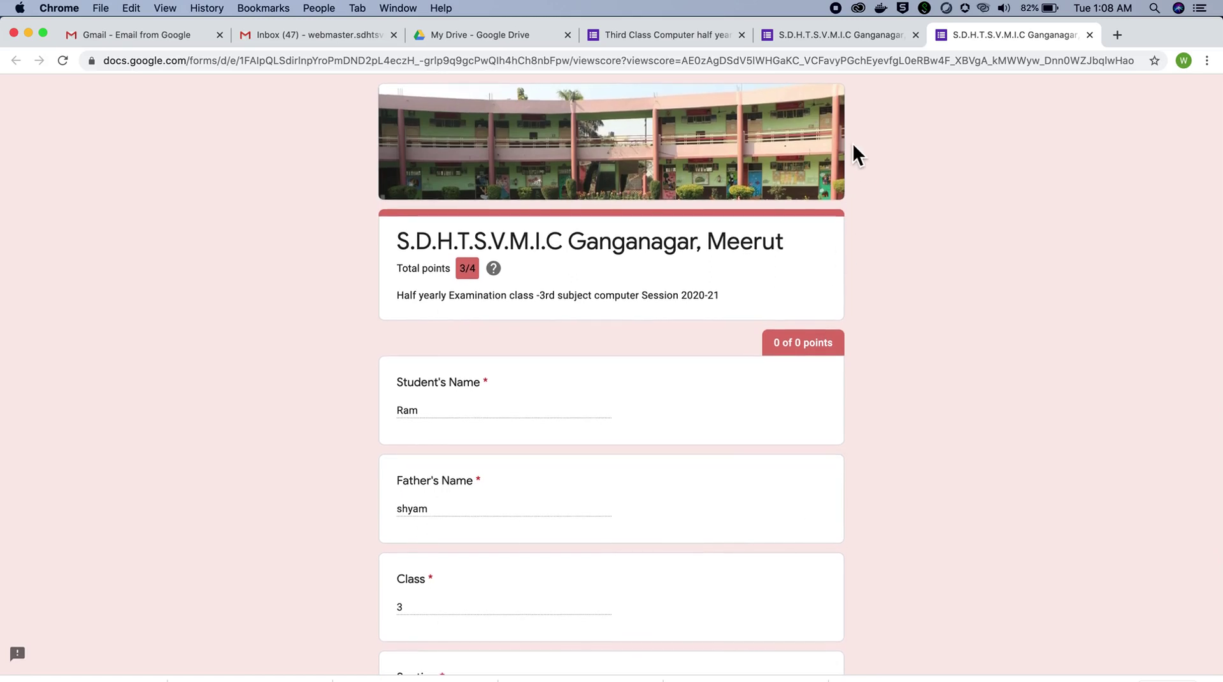
Step: Return to the half yearly exam editor and bring up the Send form dialog
{"action": "left_click", "coordinate": [679, 34]}
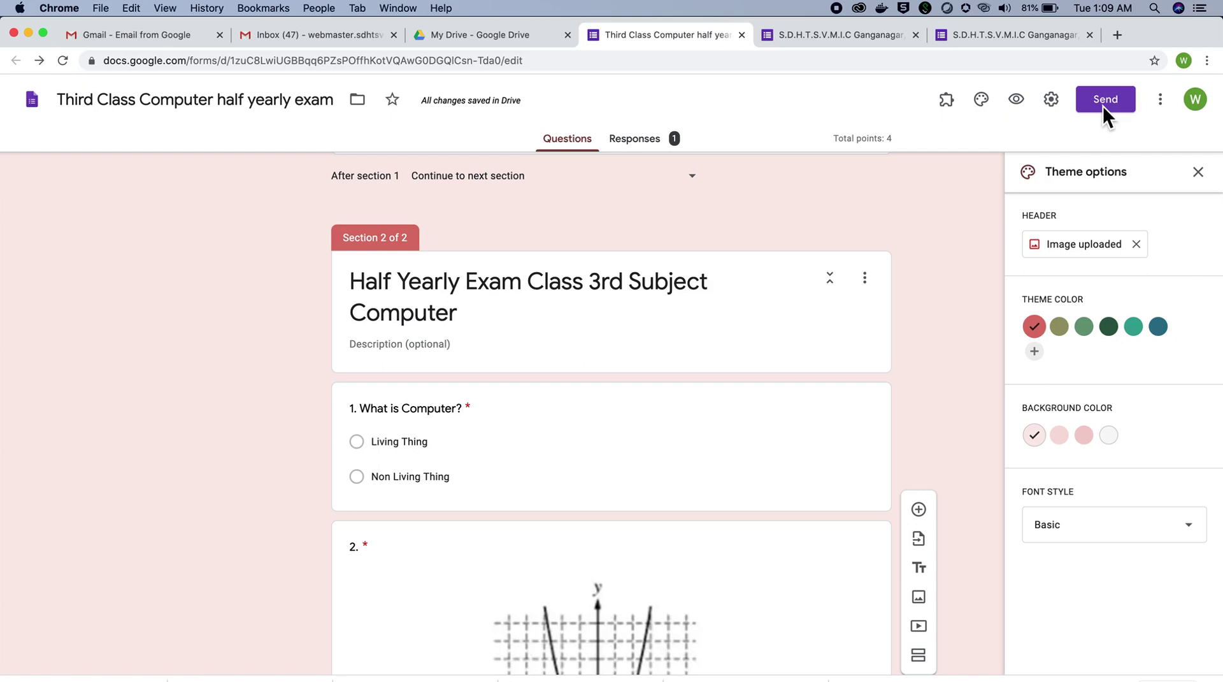
{"action": "left_click", "coordinate": [1103, 106]}
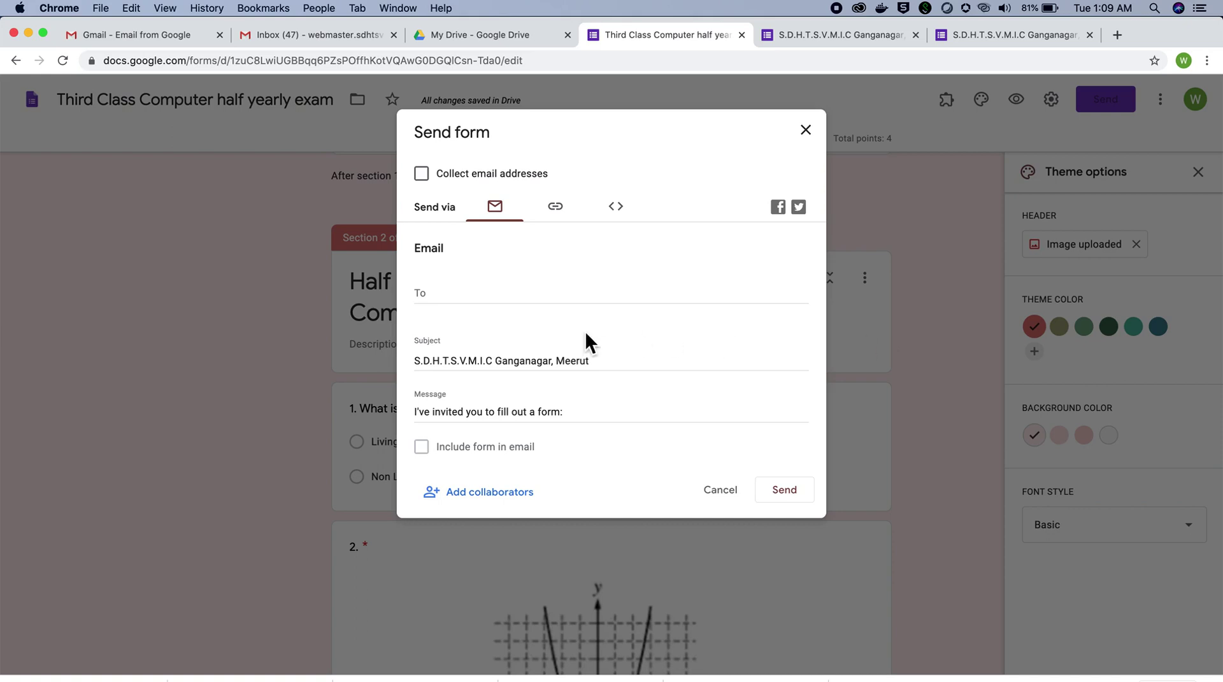
Step: Copy the form's shortened link from the Link tab and close the Send dialog
{"action": "left_click", "coordinate": [560, 204]}
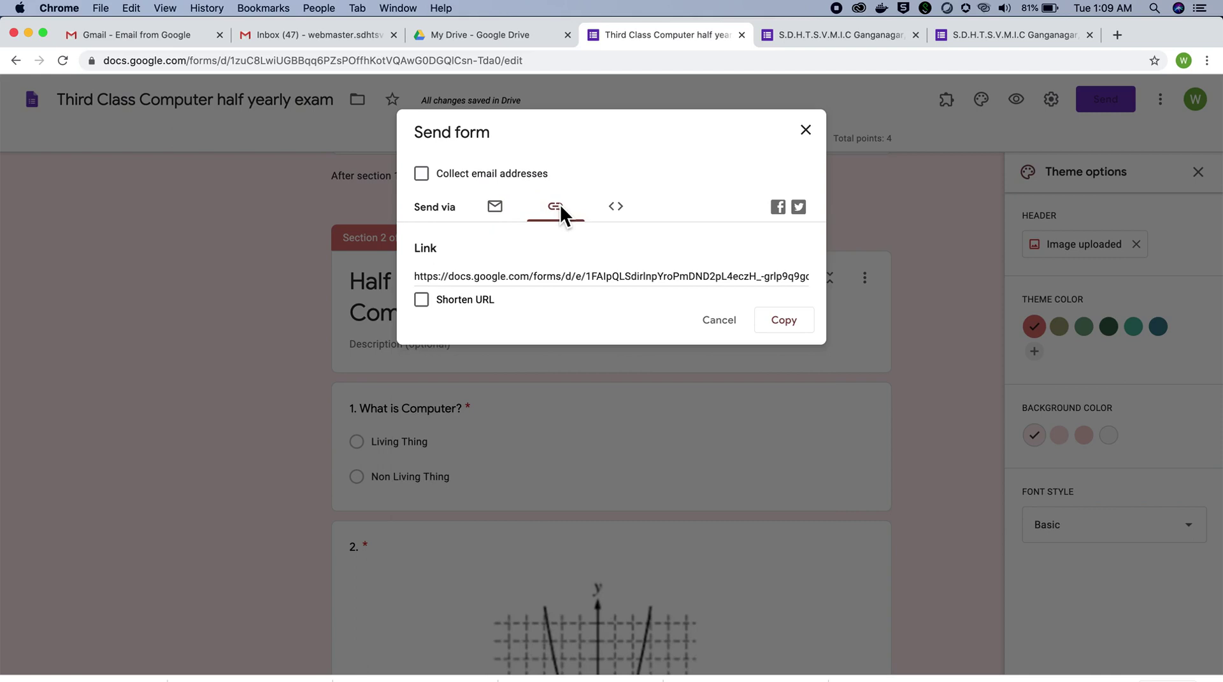
{"action": "left_click", "coordinate": [566, 283]}
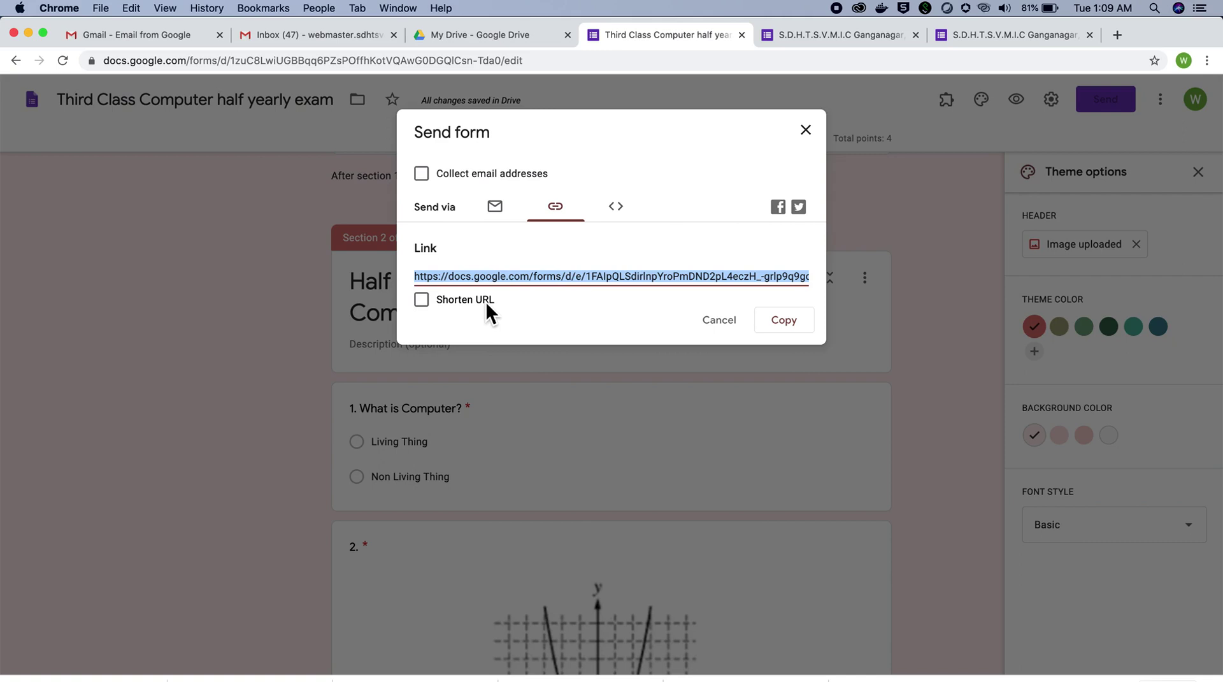
{"action": "left_click", "coordinate": [427, 302]}
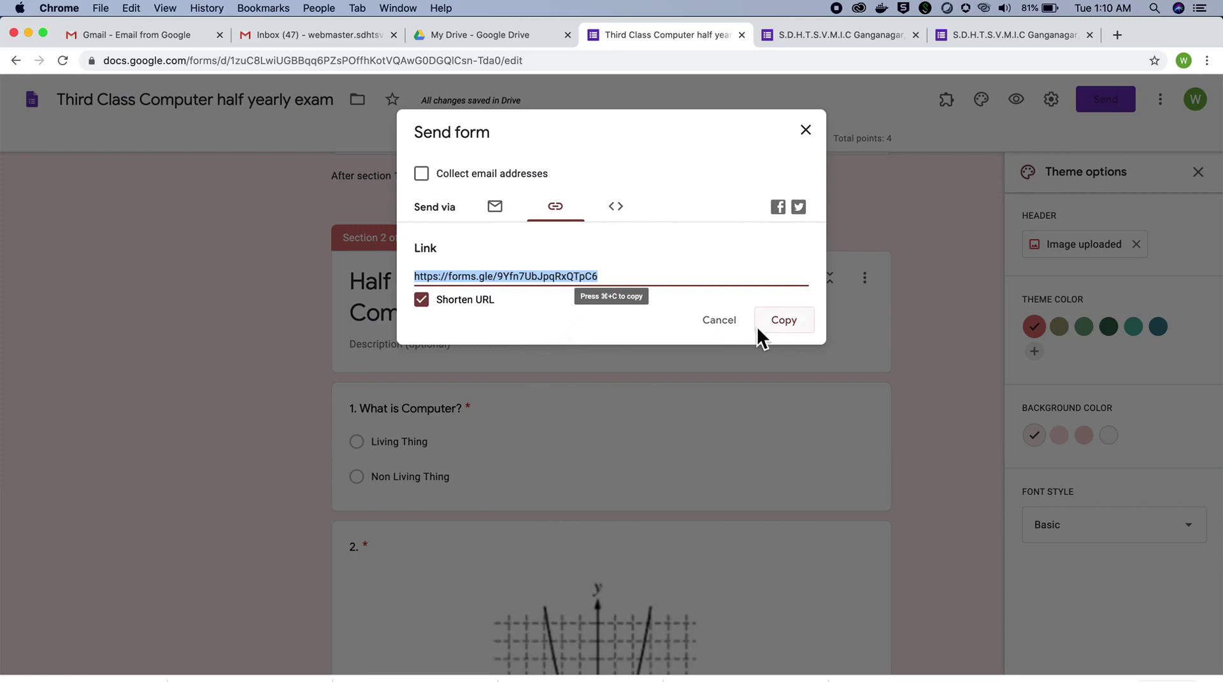
{"action": "left_click", "coordinate": [776, 330]}
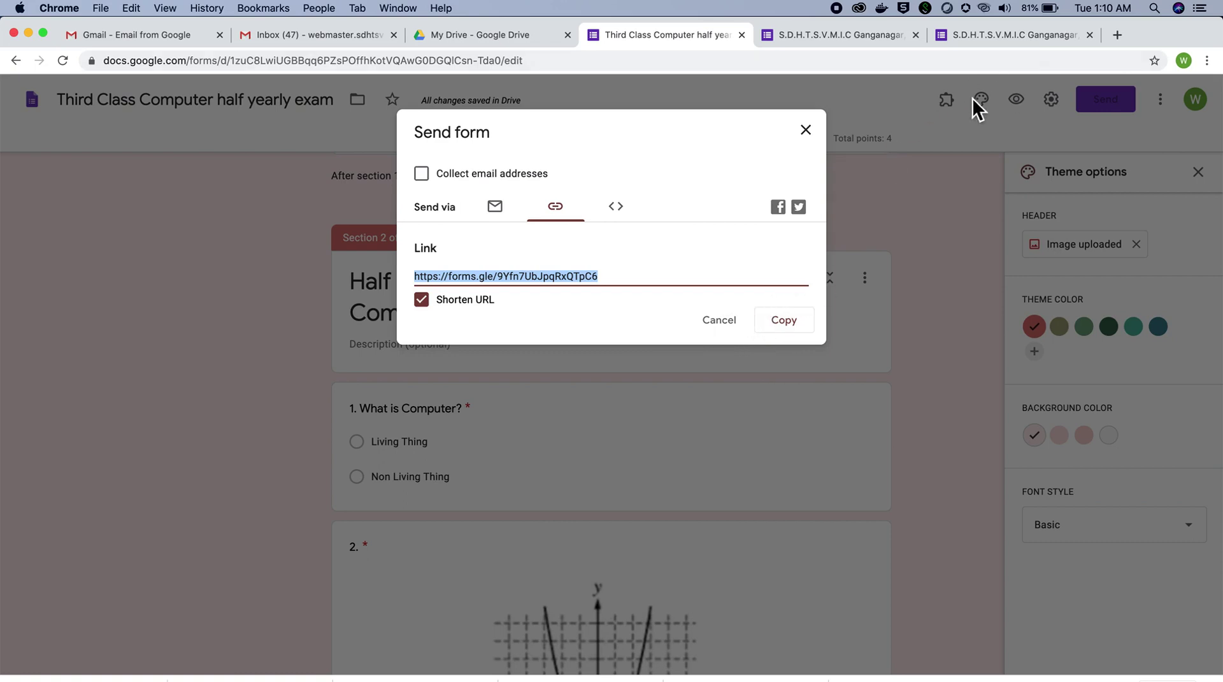
{"action": "left_click", "coordinate": [806, 129]}
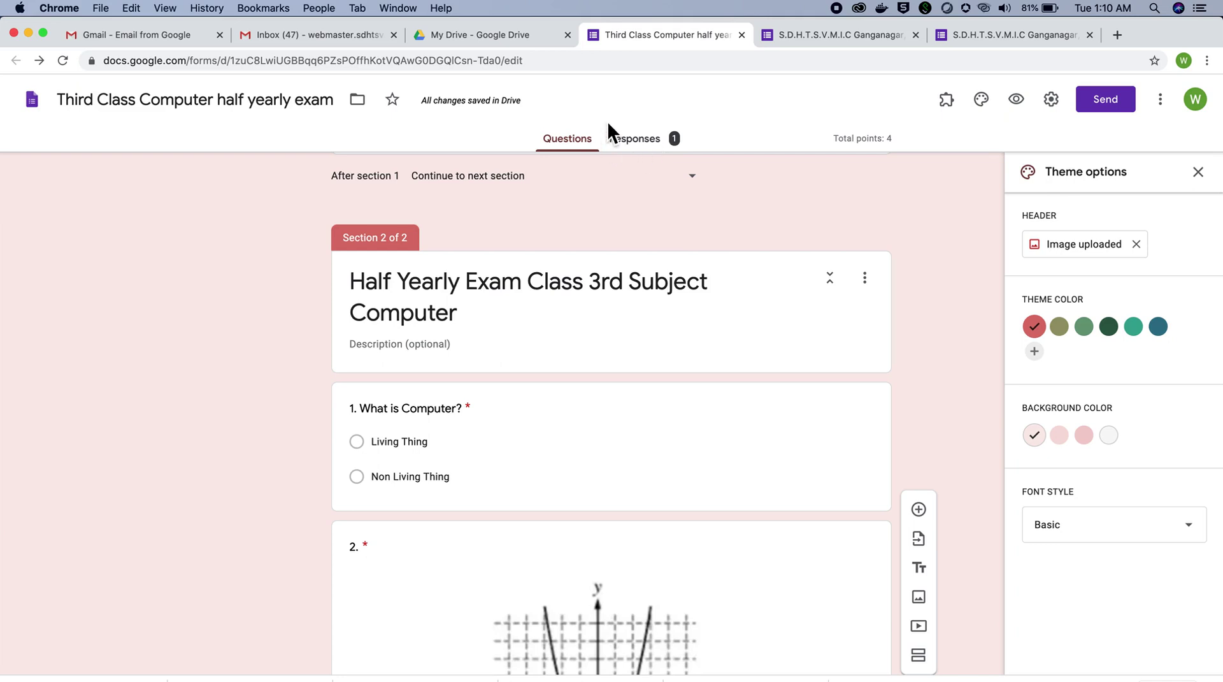
Step: Show the Responses summary: 1 response, average and median 3/4 points
{"action": "left_click", "coordinate": [651, 144]}
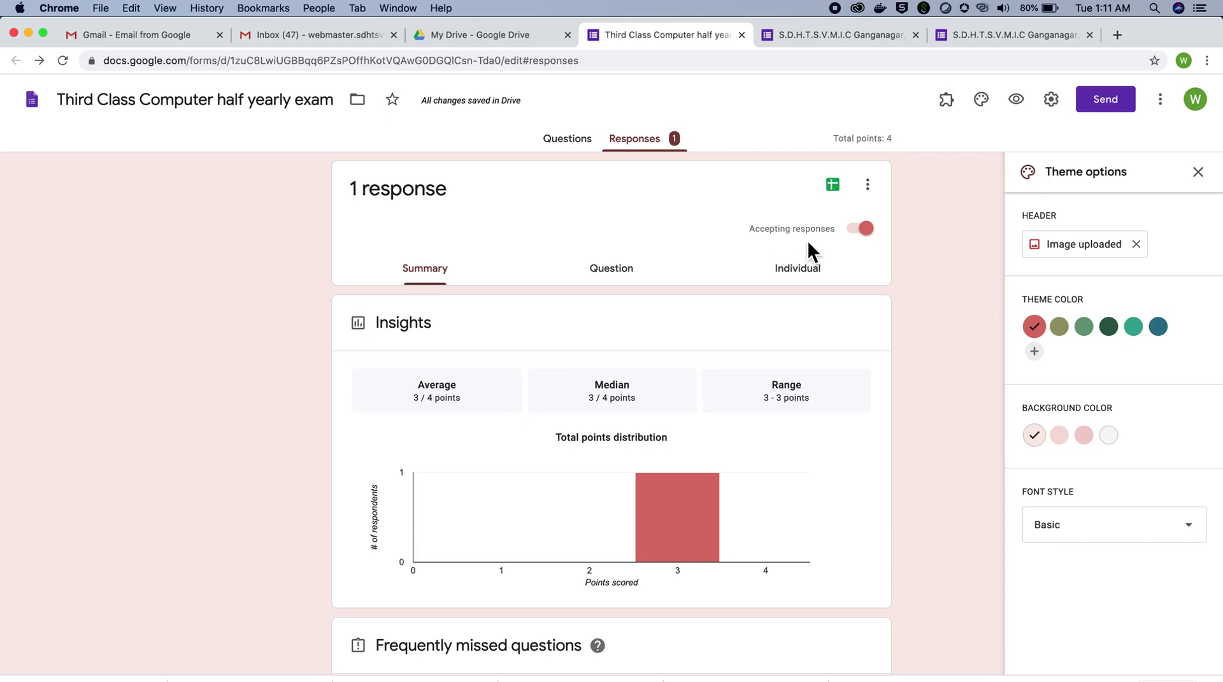
Step: Stop accepting responses and preview the form to confirm it shows as closed
{"action": "left_click", "coordinate": [854, 228]}
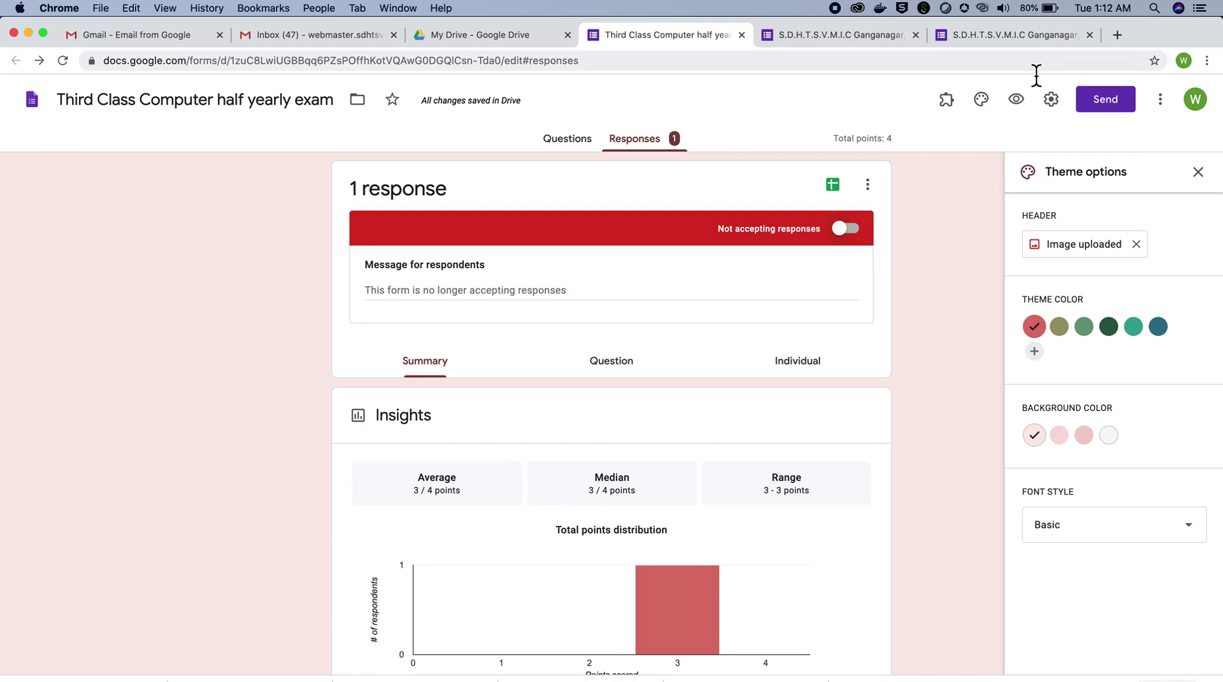
{"action": "left_click", "coordinate": [1018, 100]}
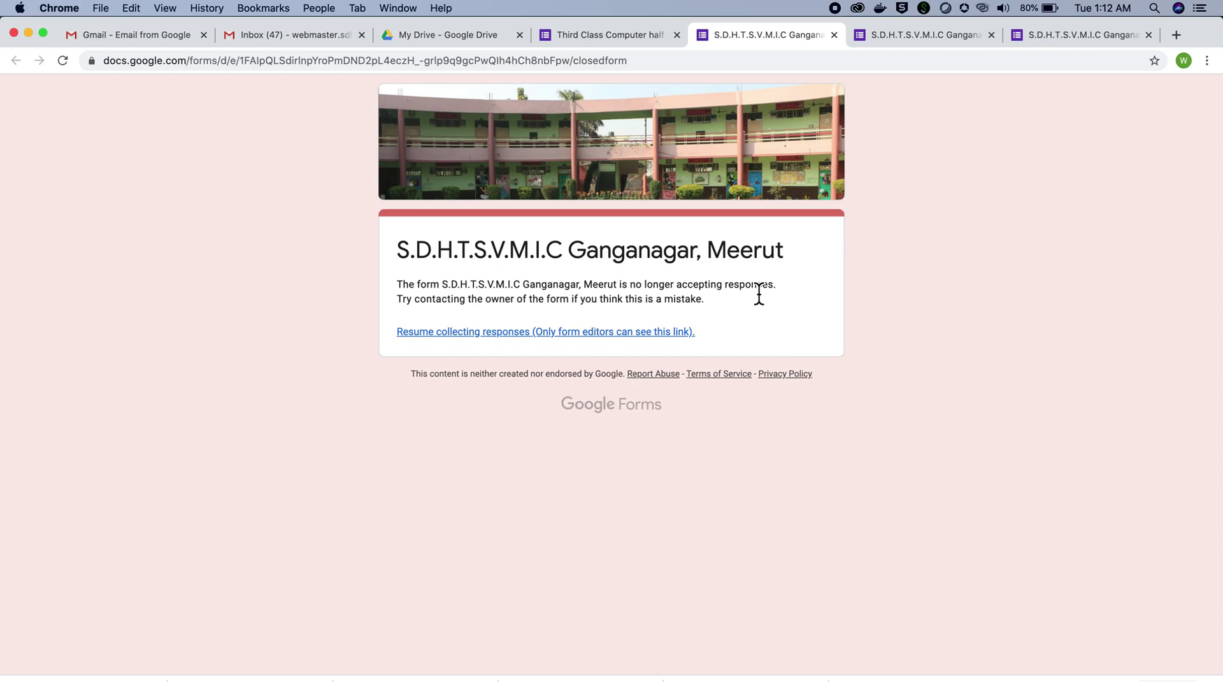
Step: Switch back to the exam editor tab showing the Responses page
{"action": "left_click", "coordinate": [642, 37]}
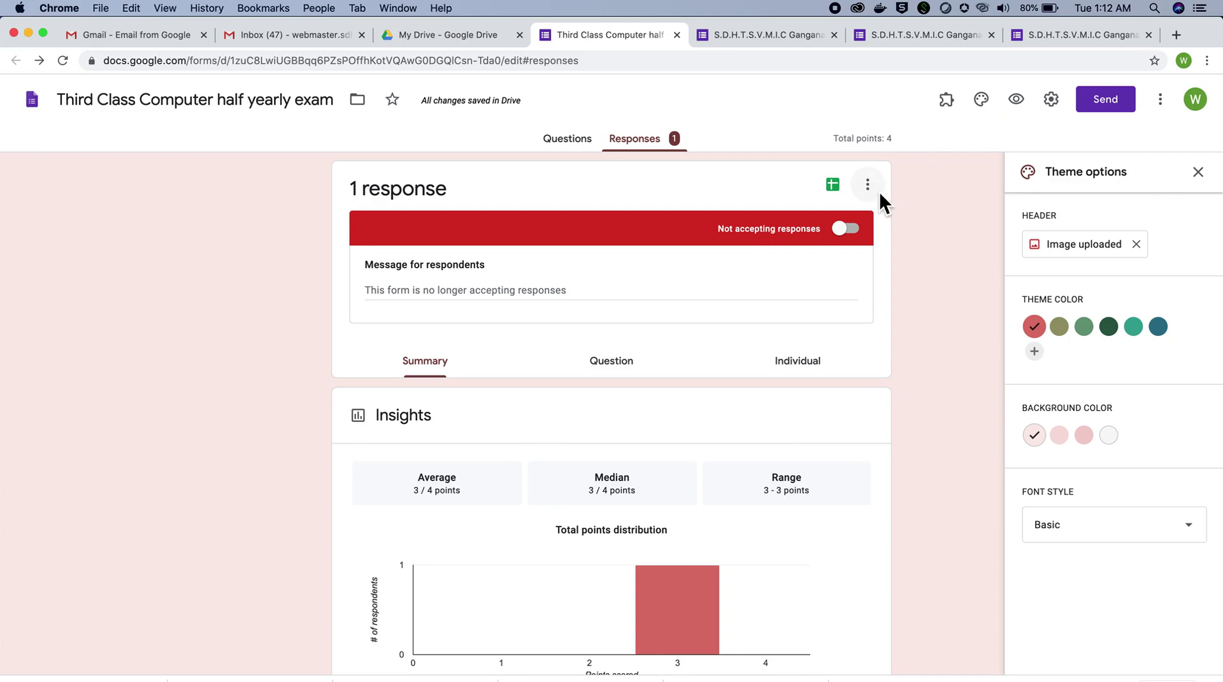
Step: Download the responses as a CSV and reveal the file in the Downloads folder
{"action": "left_click", "coordinate": [878, 192]}
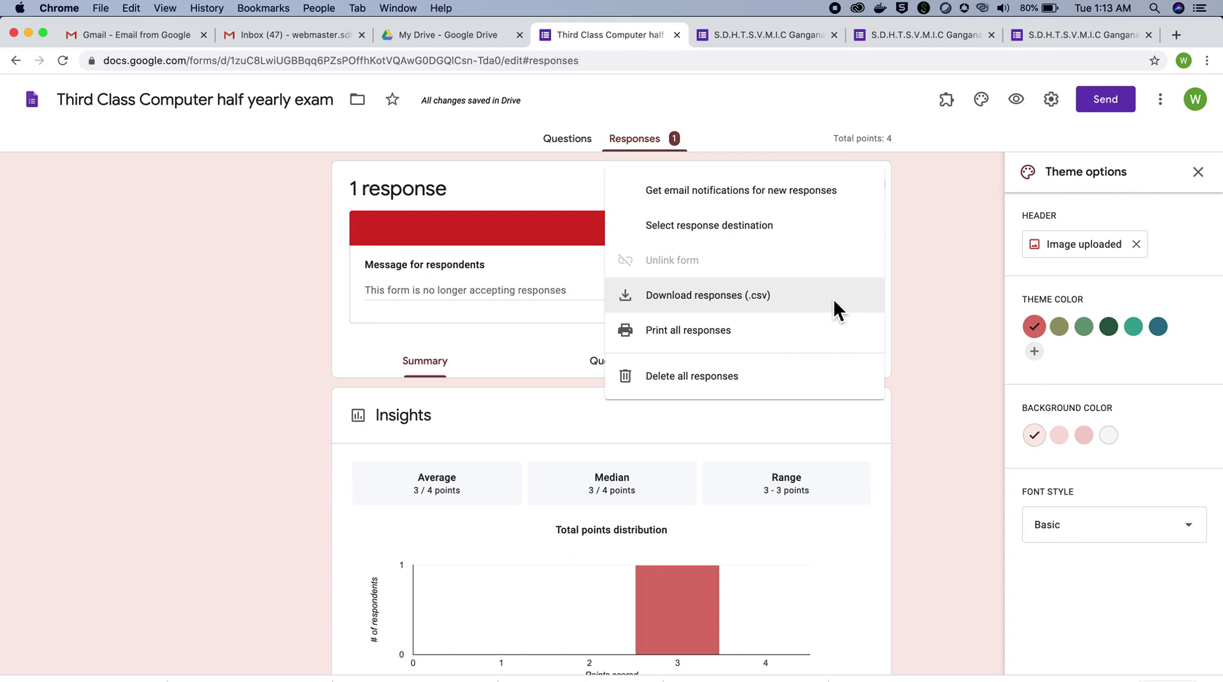
{"action": "left_click", "coordinate": [834, 298]}
{"action": "left_click", "coordinate": [833, 298]}
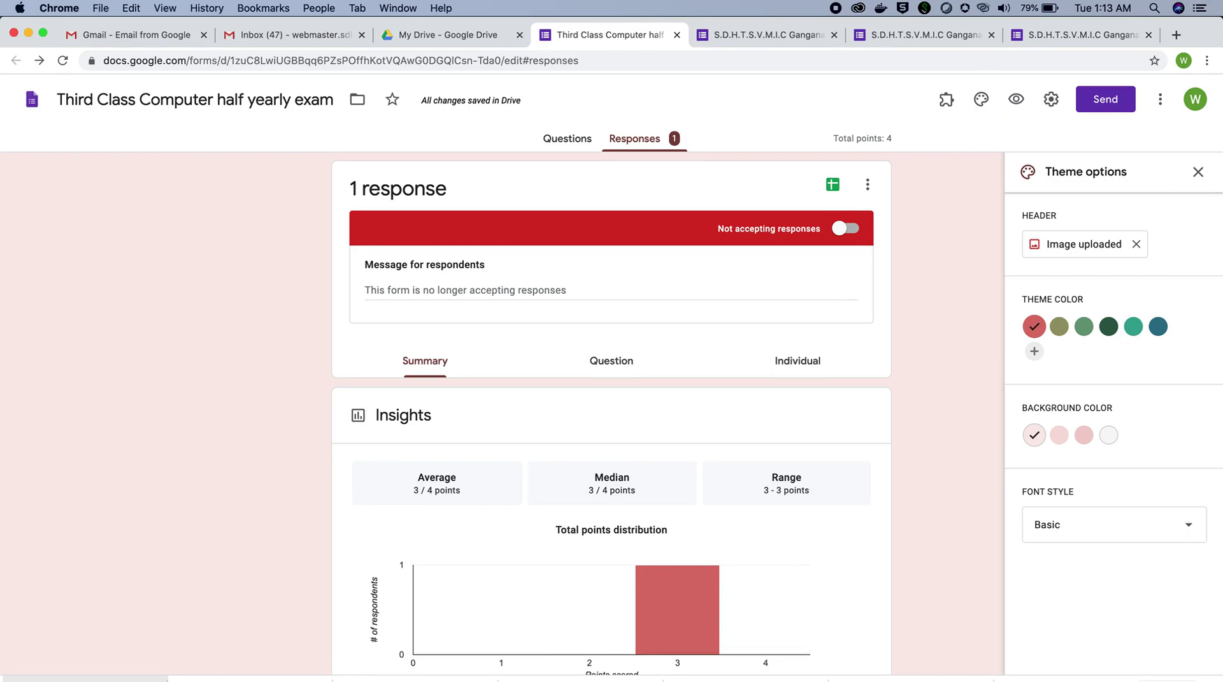
{"action": "left_click", "coordinate": [85, 679]}
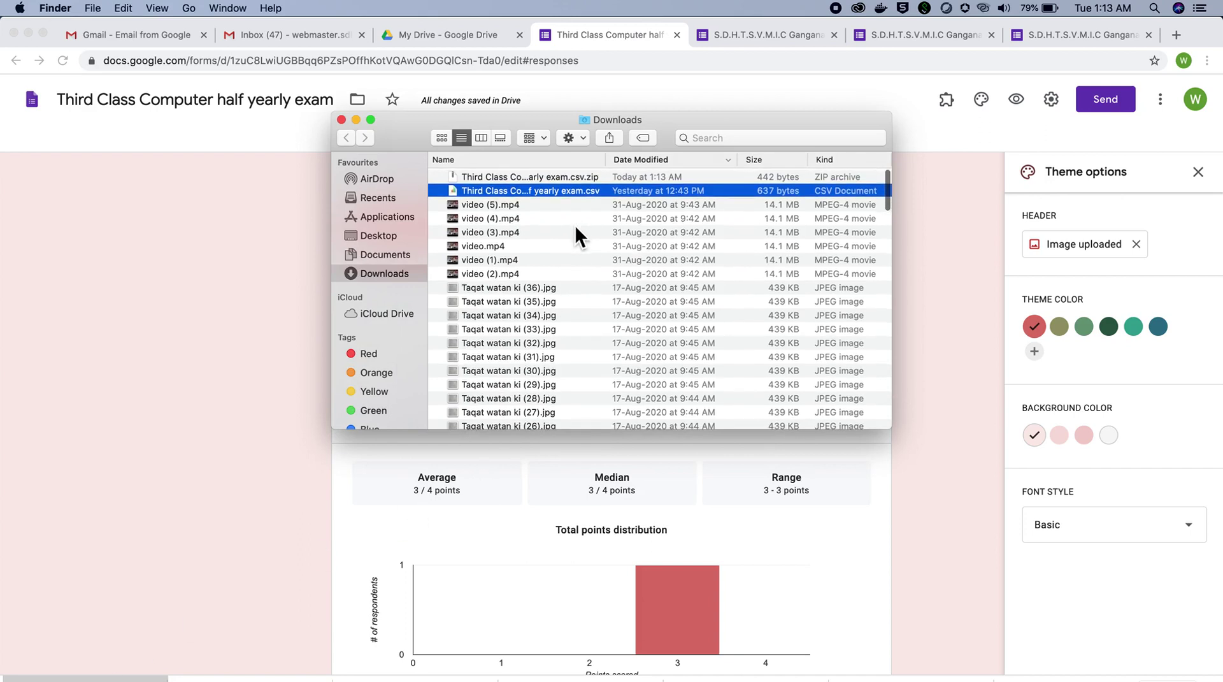
Step: Maximise the Downloads window and extract the downloaded exam responses zip archive
{"action": "left_click", "coordinate": [561, 178]}
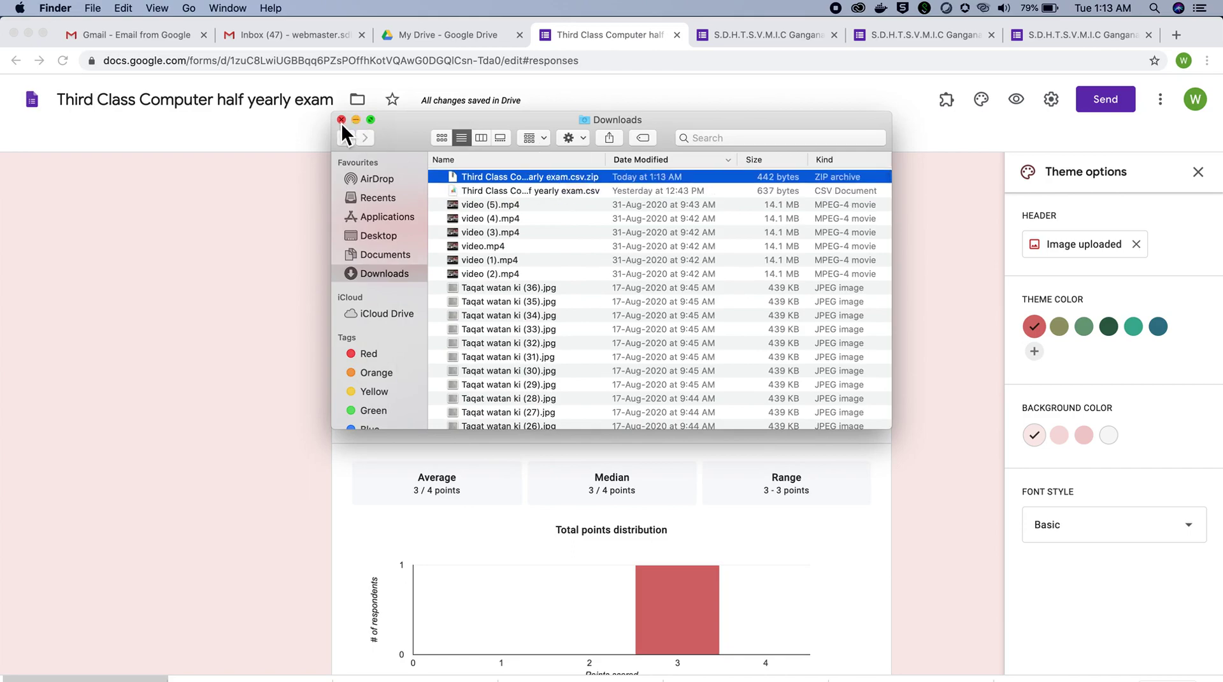
{"action": "left_click", "coordinate": [371, 120]}
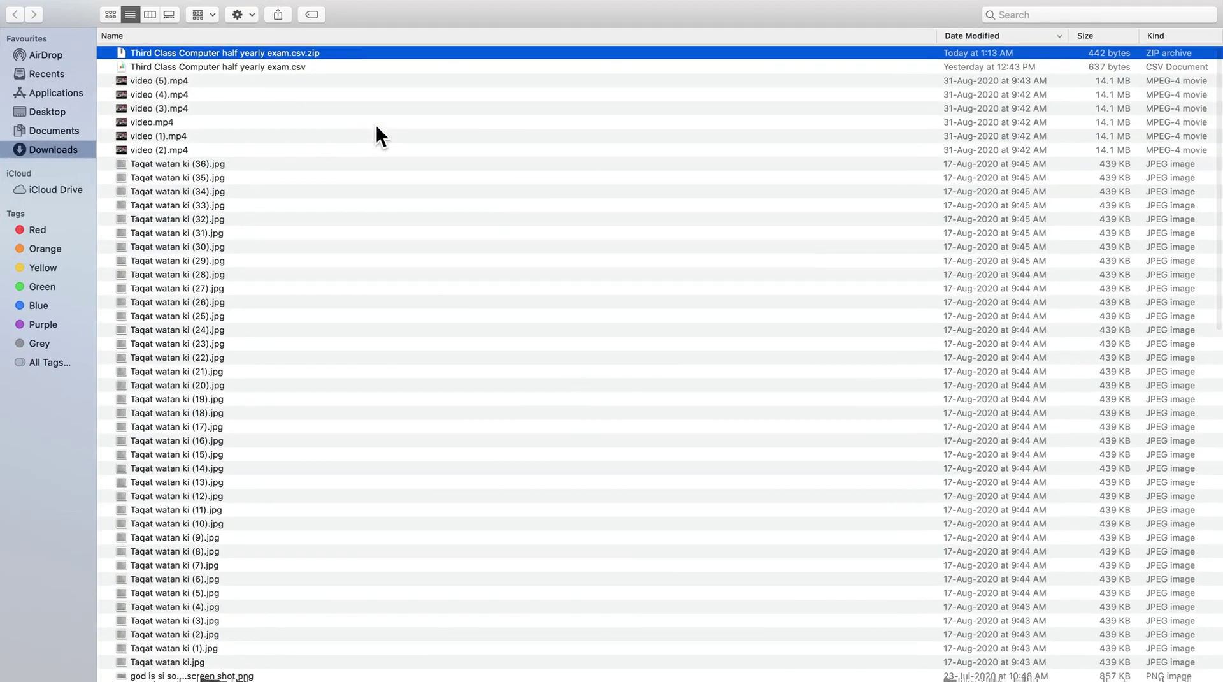
{"action": "double_click", "coordinate": [333, 57]}
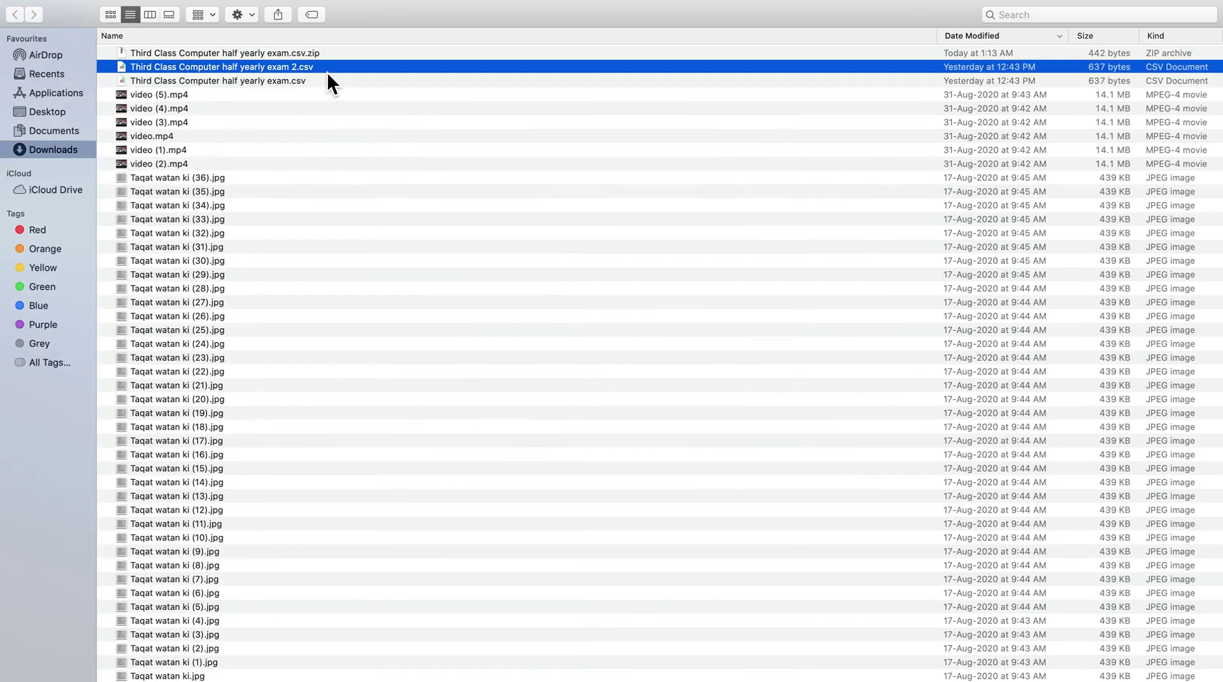
Step: Open 'Third Class Computer half yearly exam 2.csv' in Microsoft Excel
{"action": "right_click", "coordinate": [327, 71]}
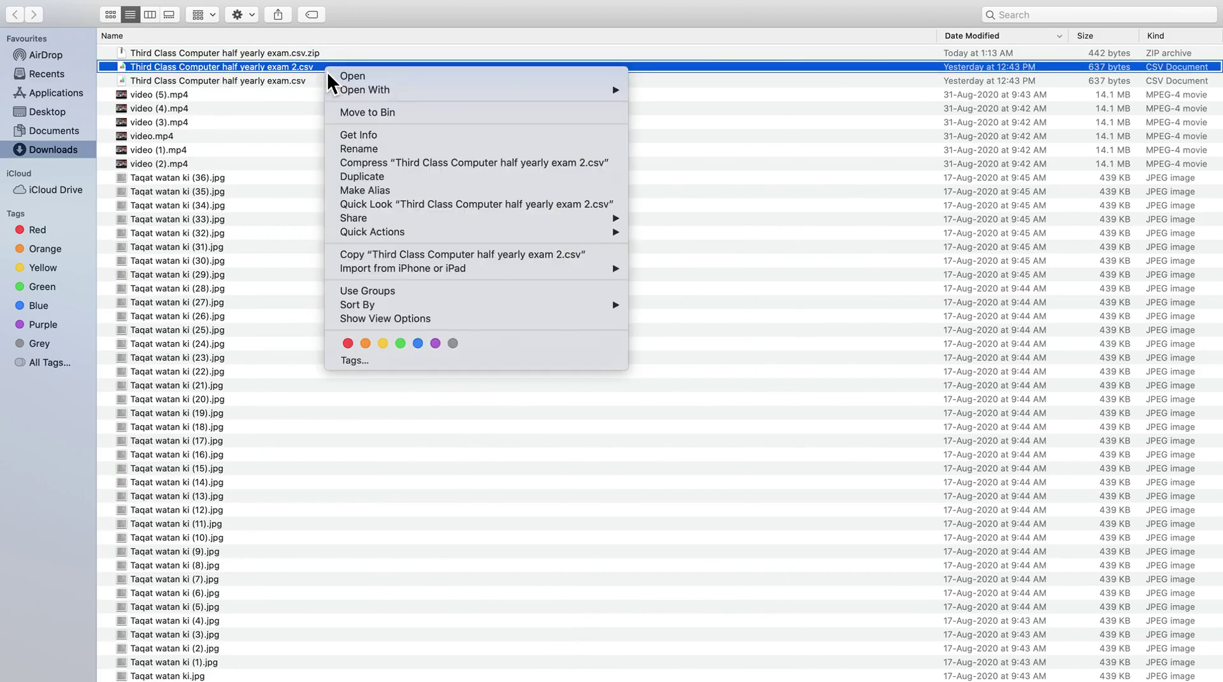
{"action": "mouse_move", "coordinate": [369, 91]}
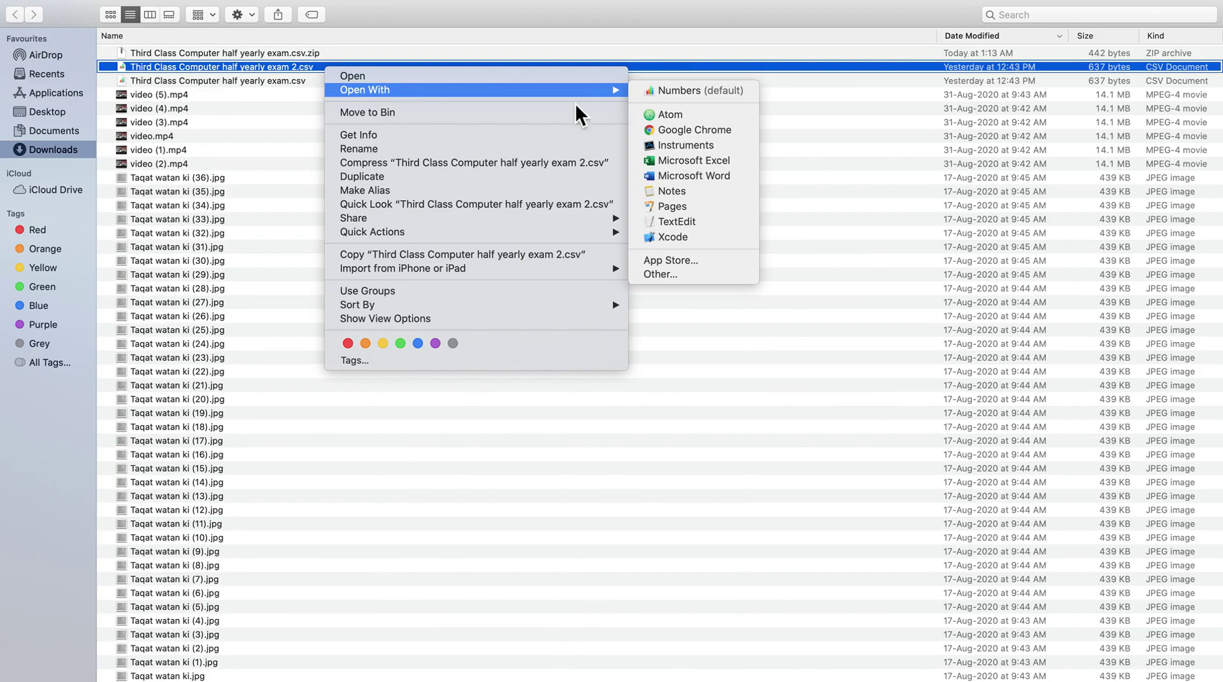
{"action": "left_click", "coordinate": [697, 165]}
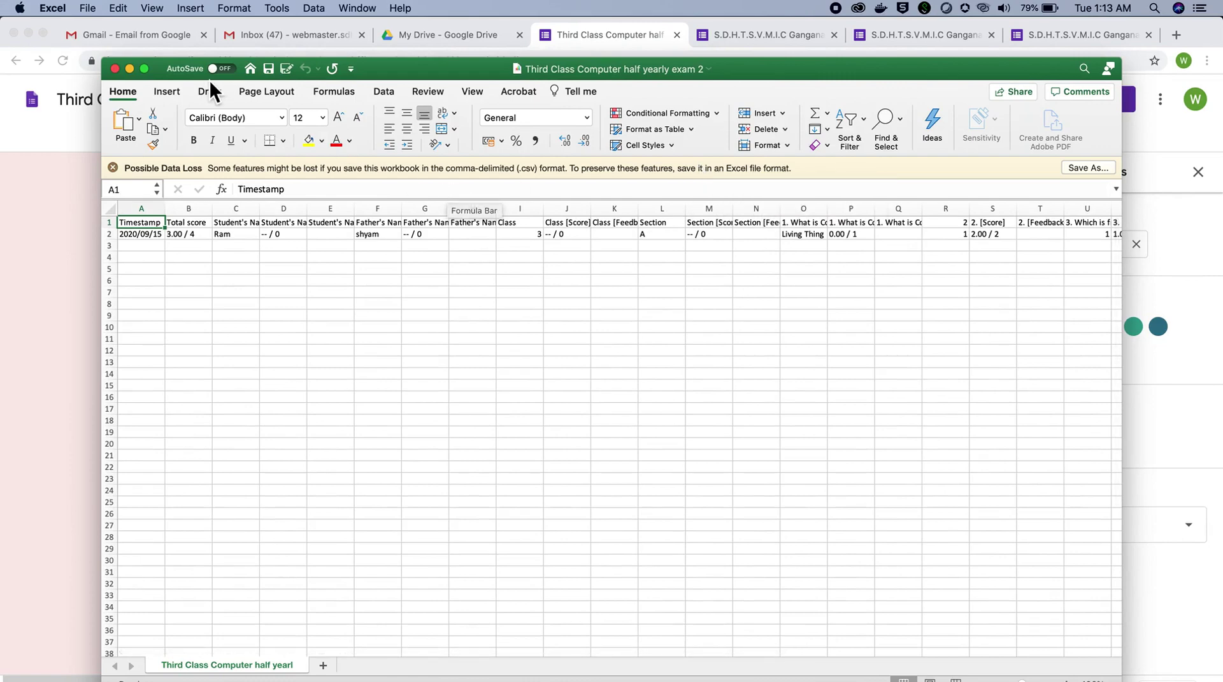
Step: Make Excel full screen and widen column A so the full response timestamp is visible
{"action": "mouse_move", "coordinate": [147, 71]}
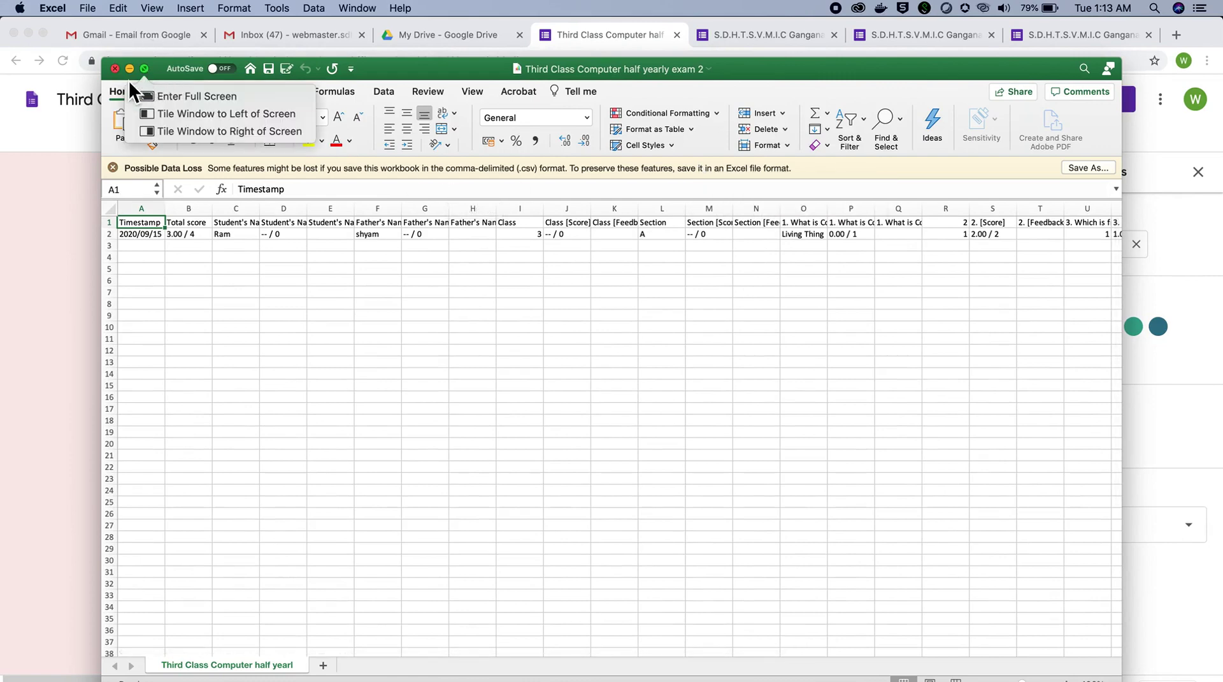
{"action": "left_click", "coordinate": [146, 73]}
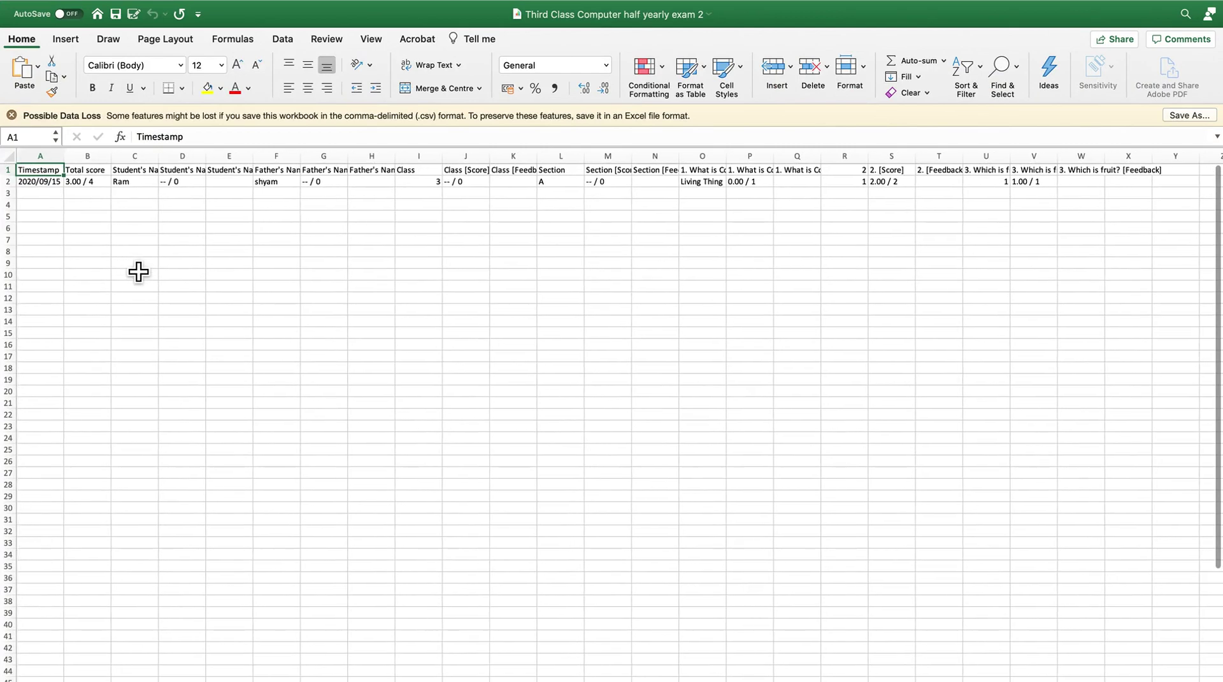
{"action": "left_click", "coordinate": [100, 171]}
{"action": "key", "text": "ctrl+space"}
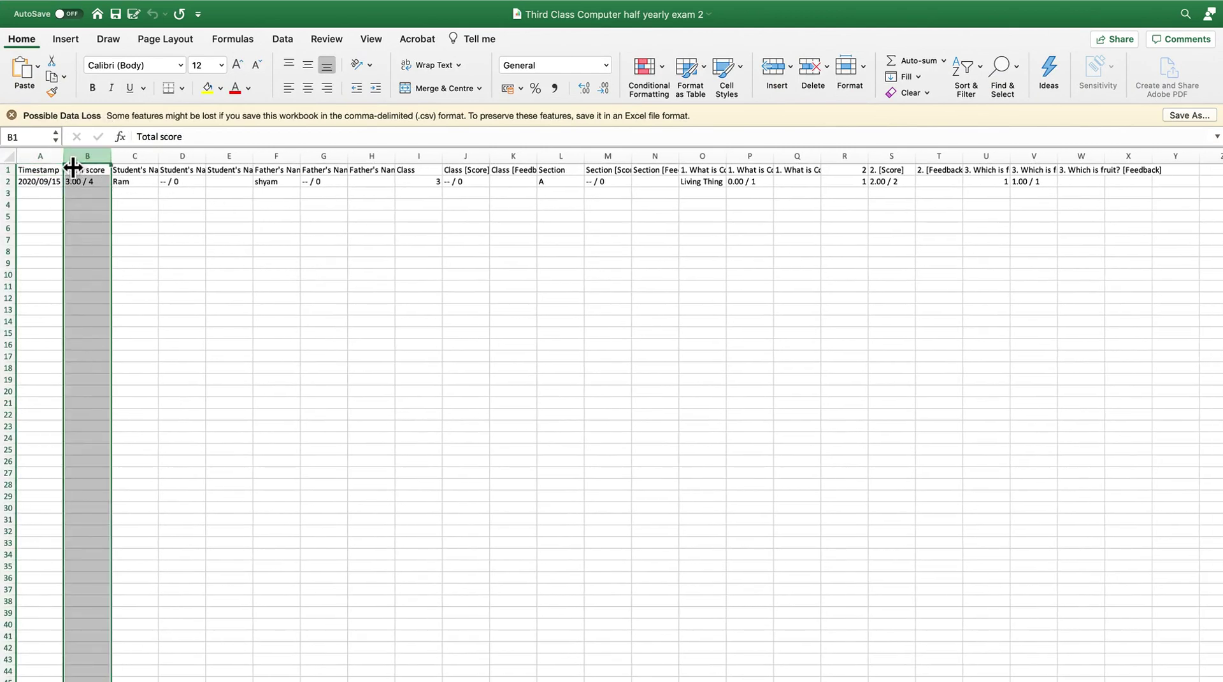
{"action": "left_click_drag", "start_coordinate": [63, 168], "coordinate": [202, 169]}
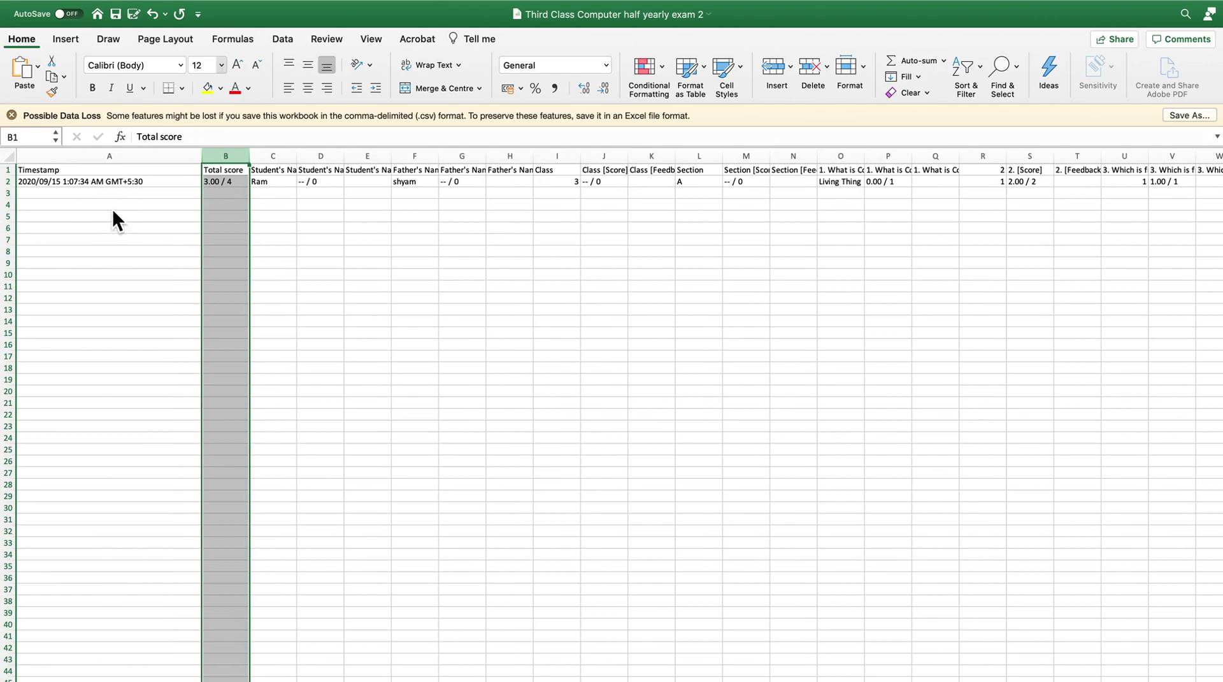
{"action": "left_click", "coordinate": [189, 204]}
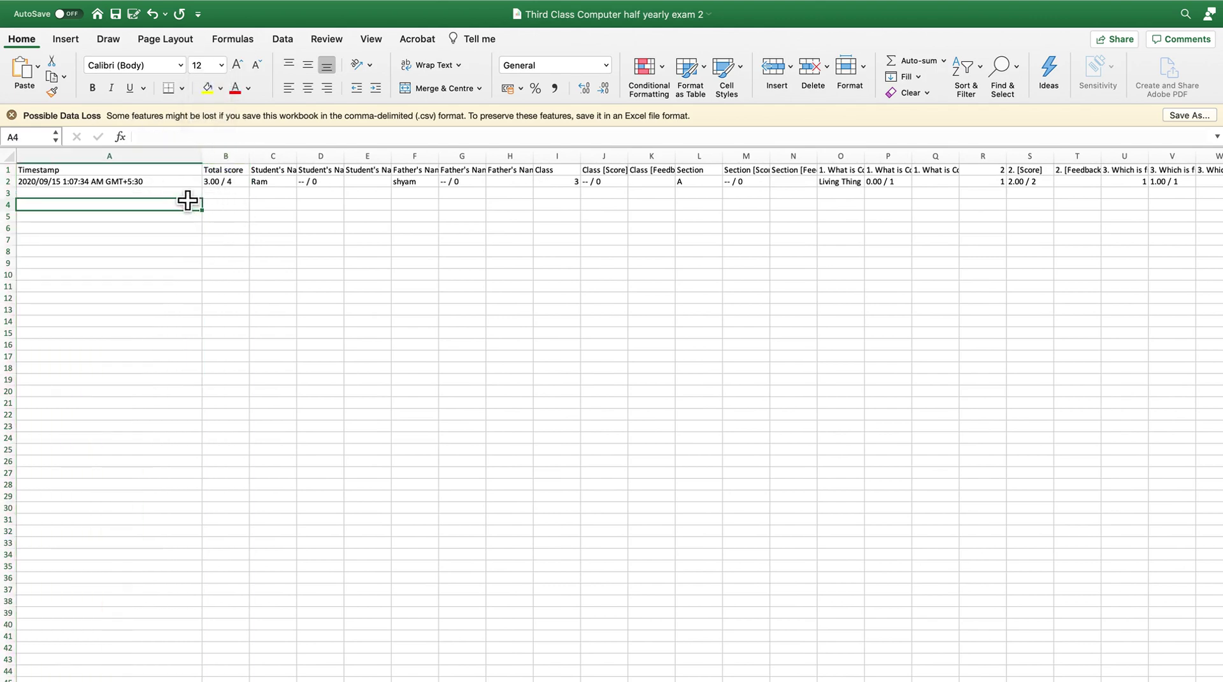
{"action": "left_click", "coordinate": [221, 65]}
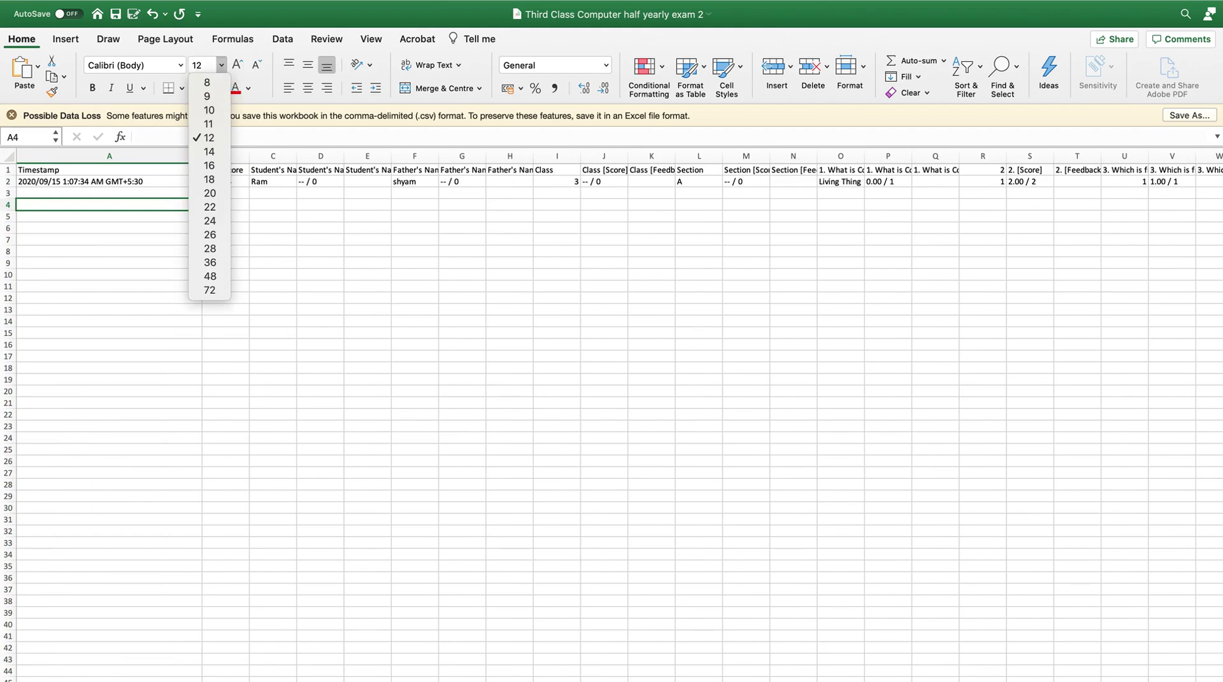
{"action": "key", "text": "Escape"}
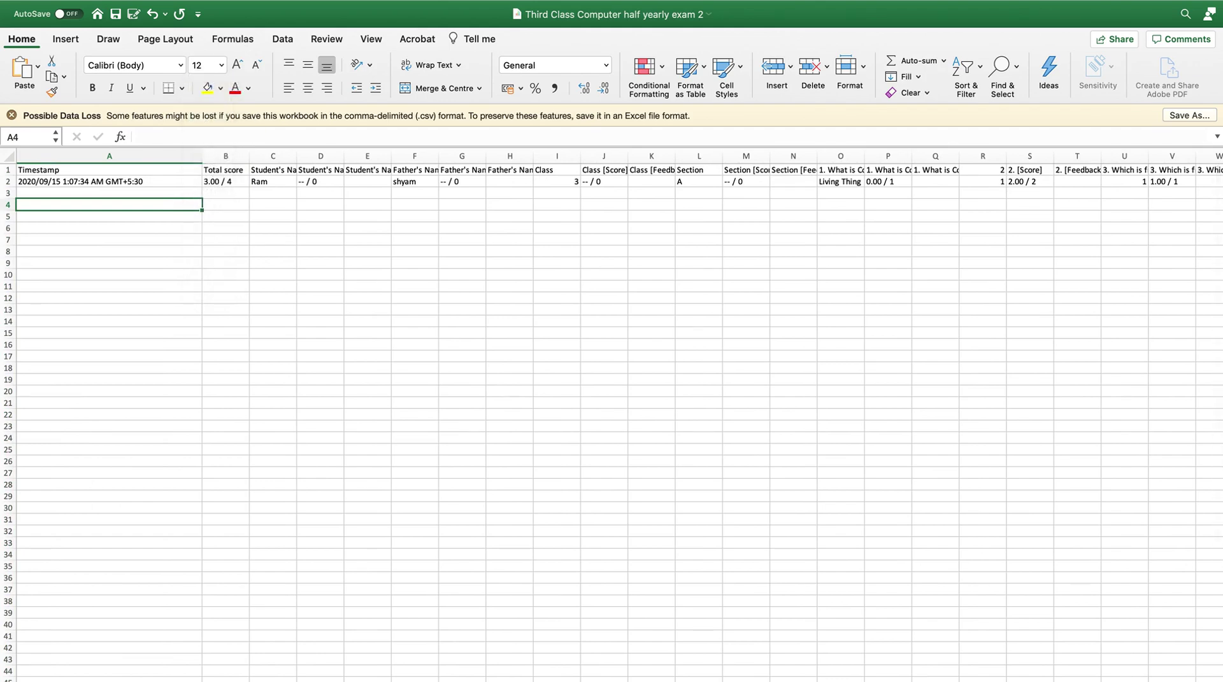
{"action": "scroll", "coordinate": [612, 414], "scroll_direction": "up", "scroll_amount": 8}
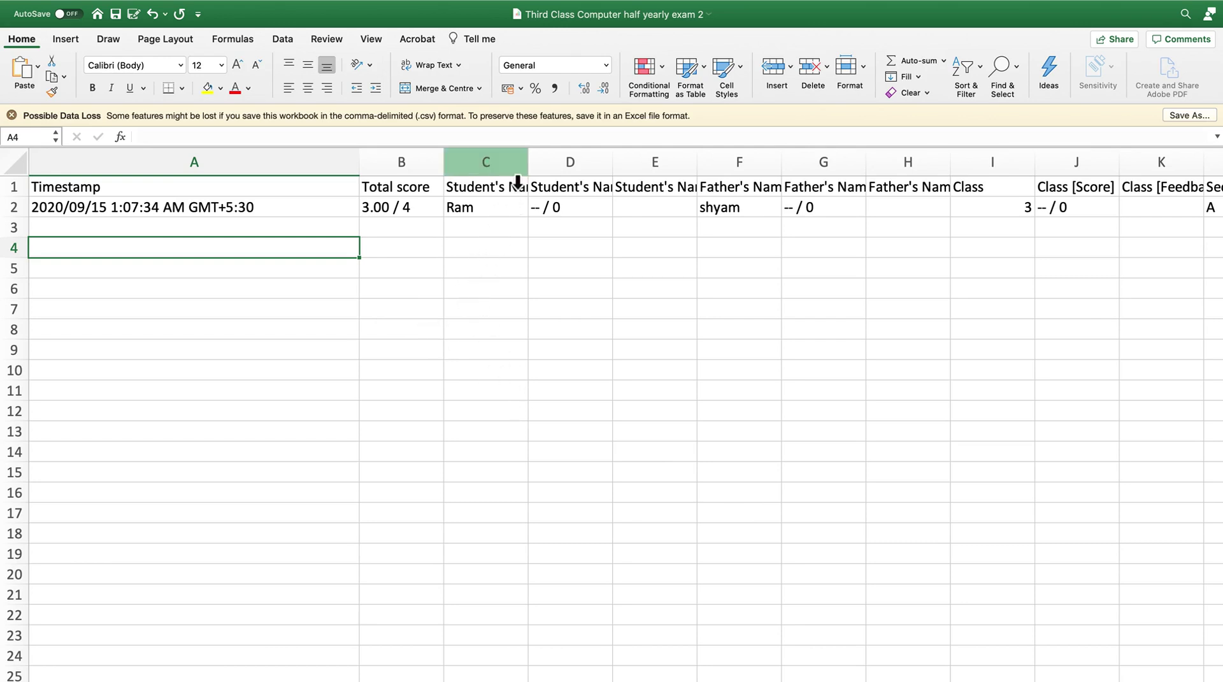
Step: Select column D, the Student's Name [Score] column
{"action": "left_click", "coordinate": [586, 170]}
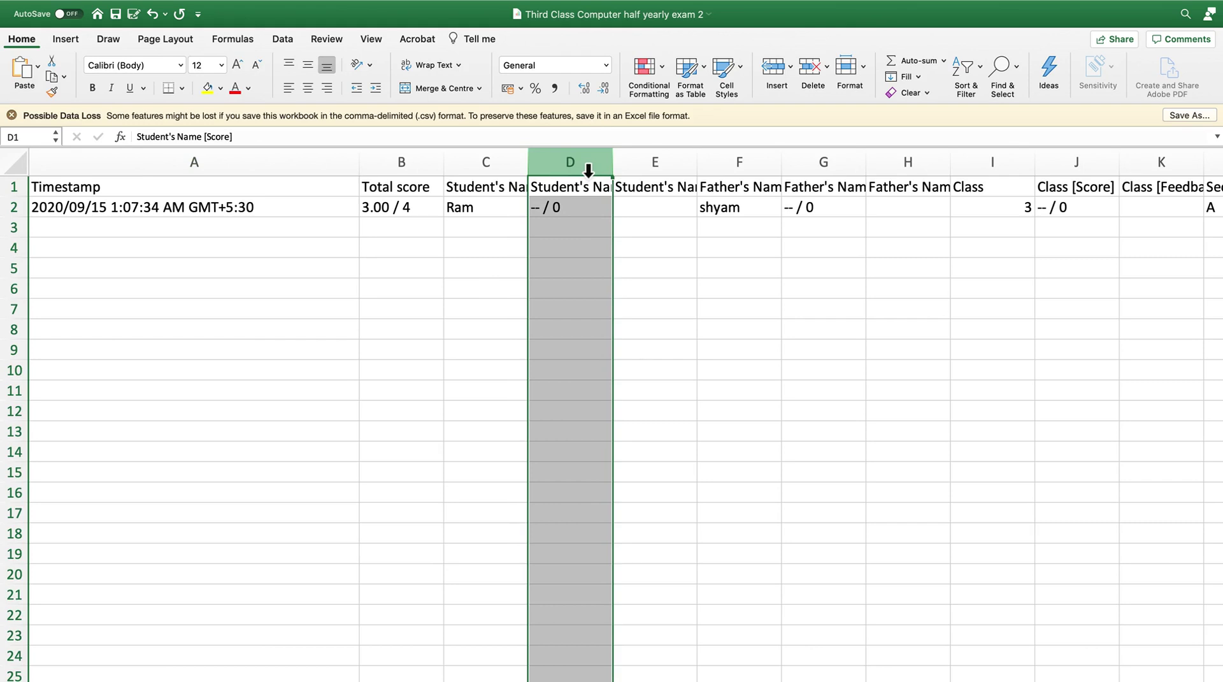
Step: Delete the Student's Name [Score] column and return to the Google Forms responses in Chrome
{"action": "right_click", "coordinate": [579, 162]}
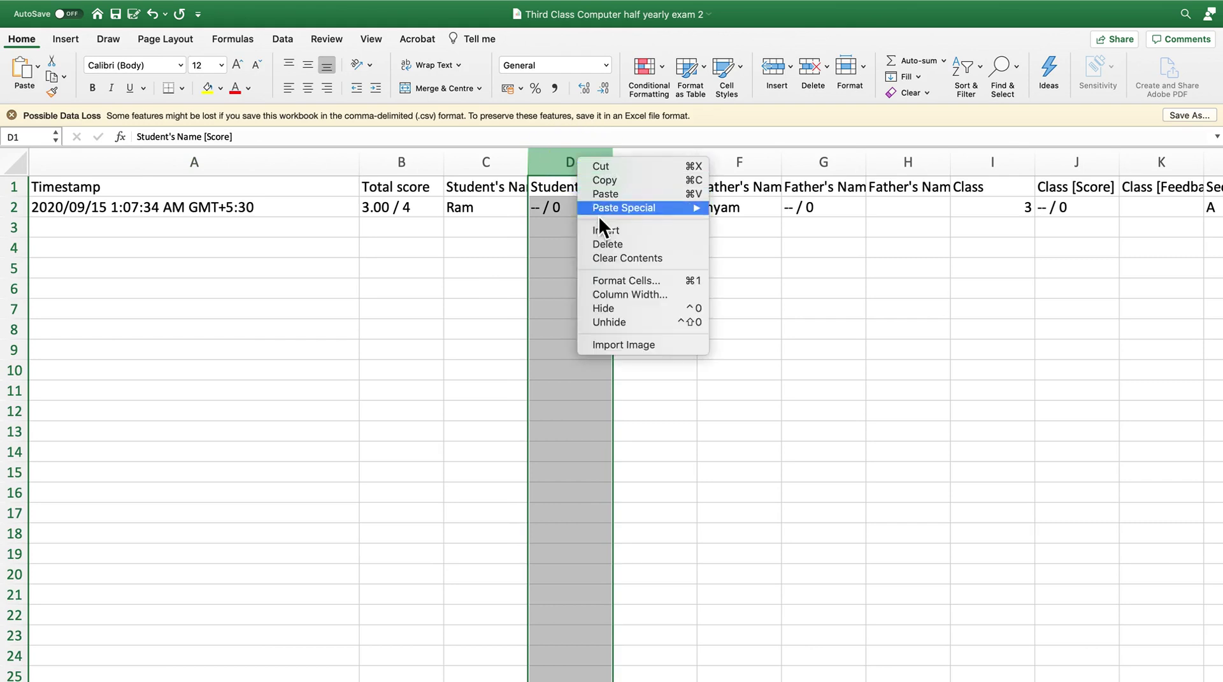
{"action": "left_click", "coordinate": [614, 247]}
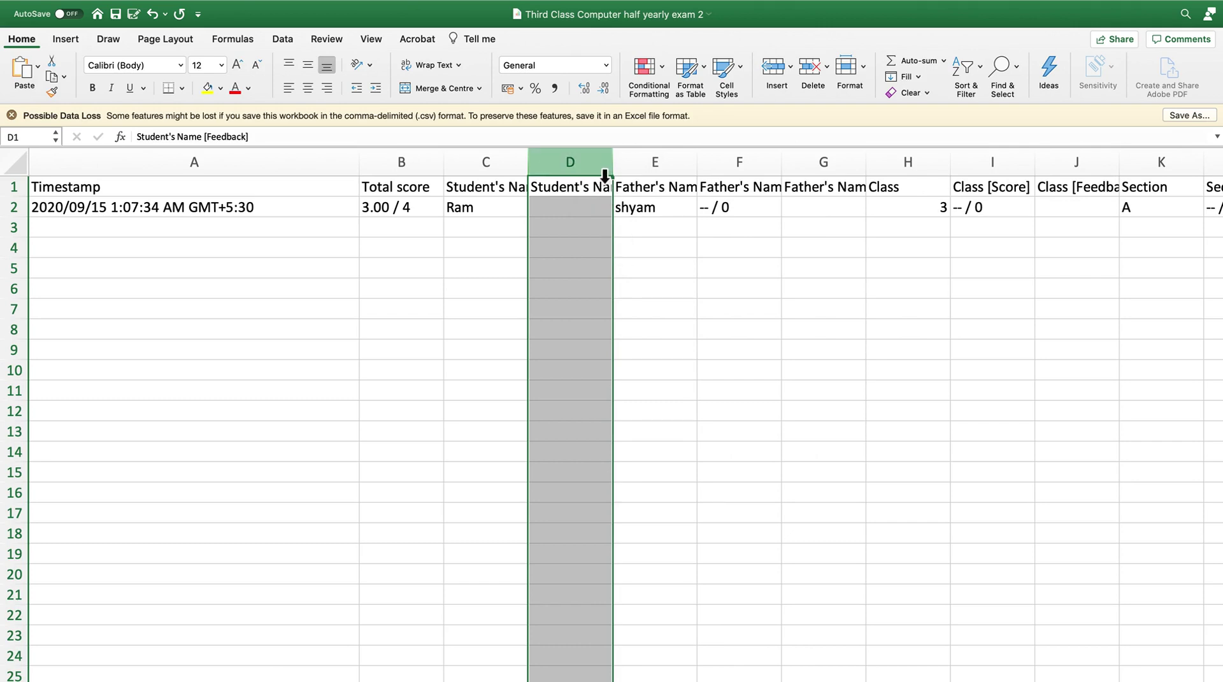
{"action": "scroll", "coordinate": [648, 453], "scroll_direction": "down", "scroll_amount": 1}
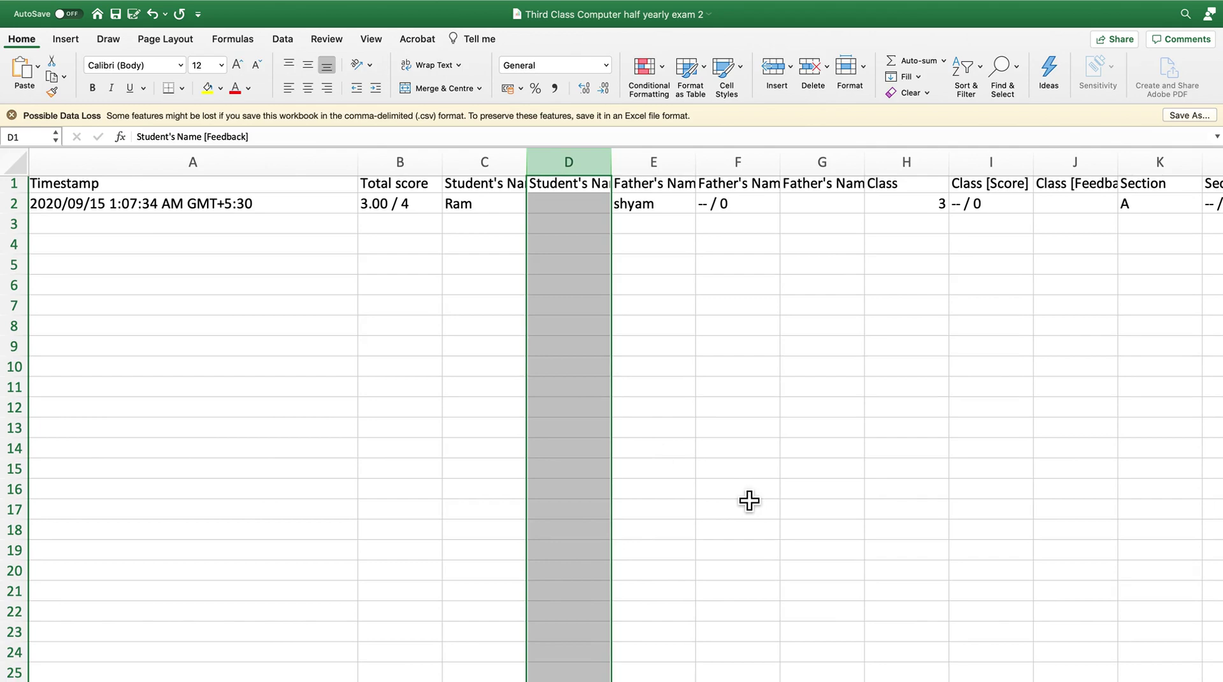
{"action": "key", "text": "super+Tab"}
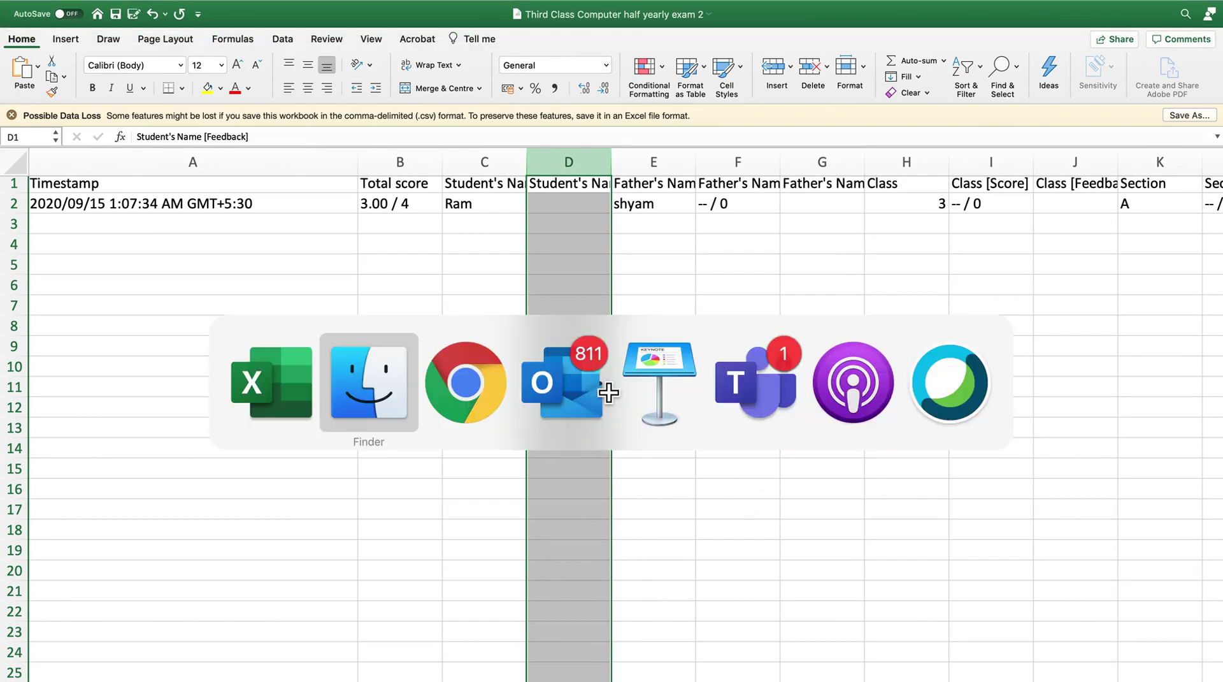
{"action": "key", "text": "super+Tab"}
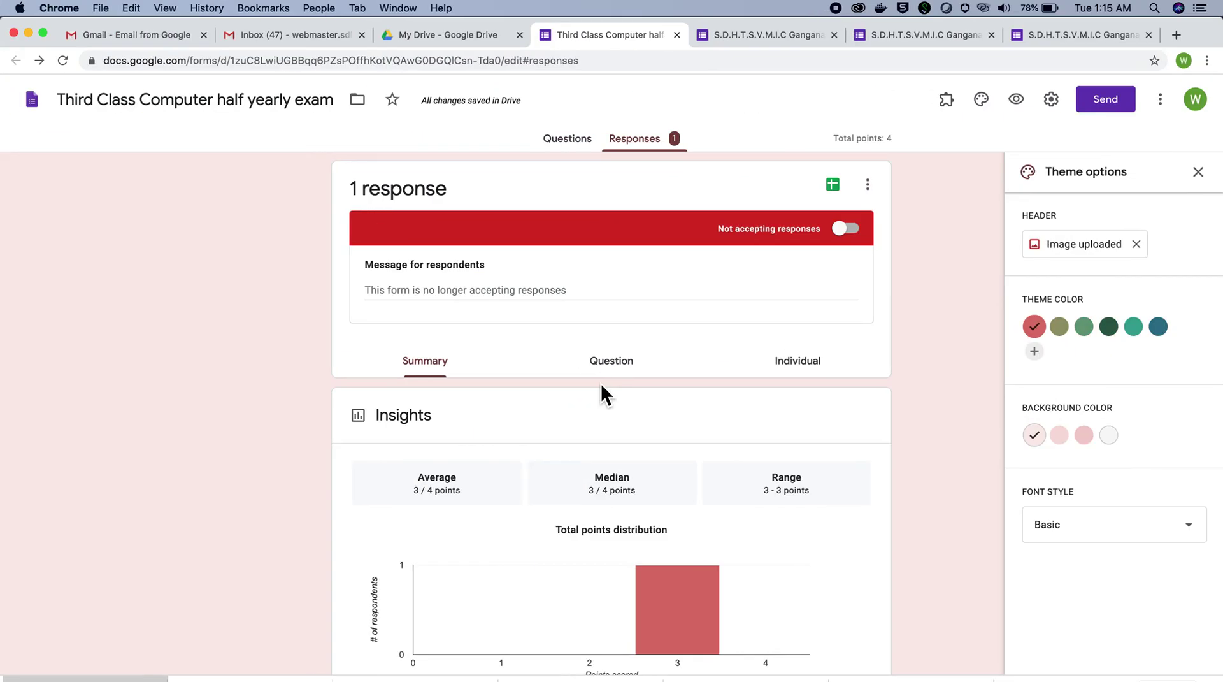